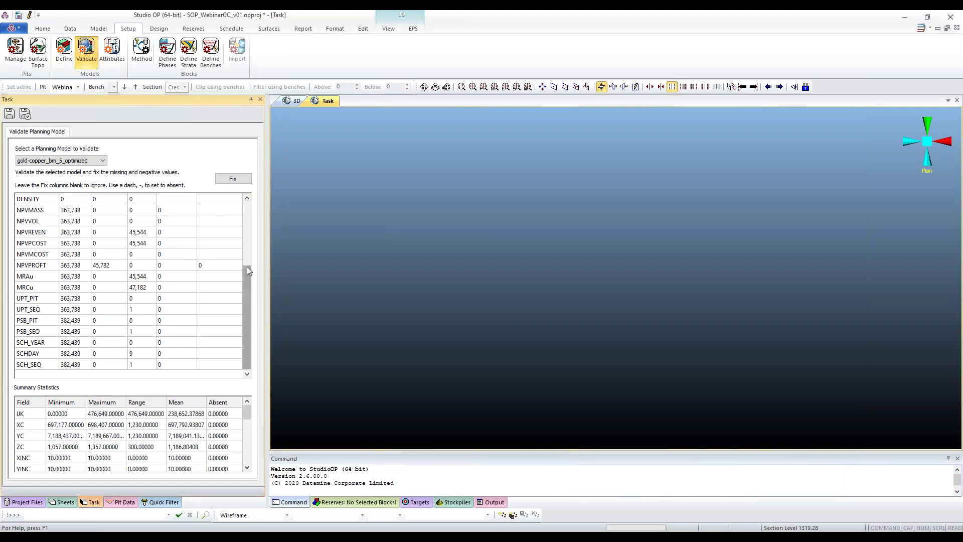
Step: Fix gold-copper_bm_5_optimized's absent and negative values and confirm every field reports zero
{"action": "left_click_drag", "start_coordinate": [246, 271], "coordinate": [247, 206]}
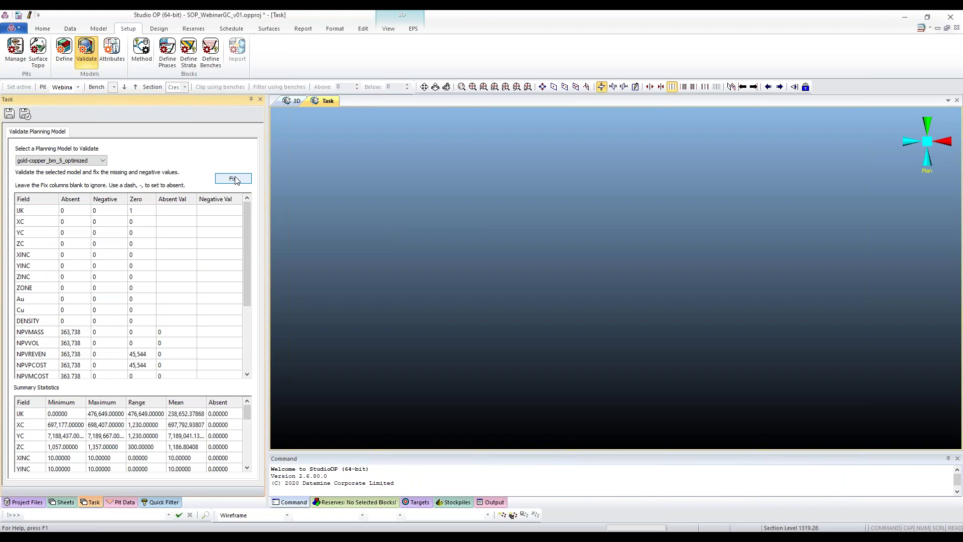
{"action": "left_click", "coordinate": [236, 180]}
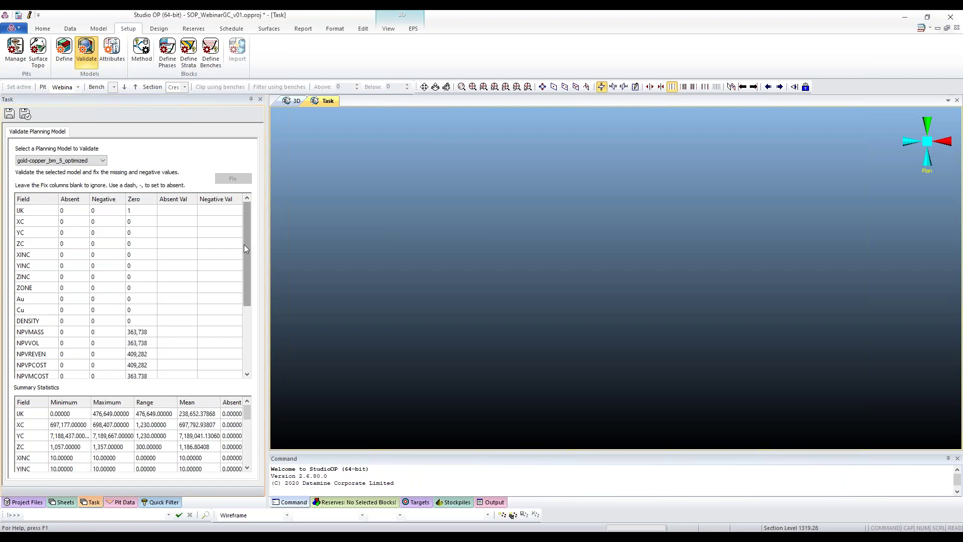
{"action": "left_click_drag", "start_coordinate": [246, 229], "coordinate": [260, 214]}
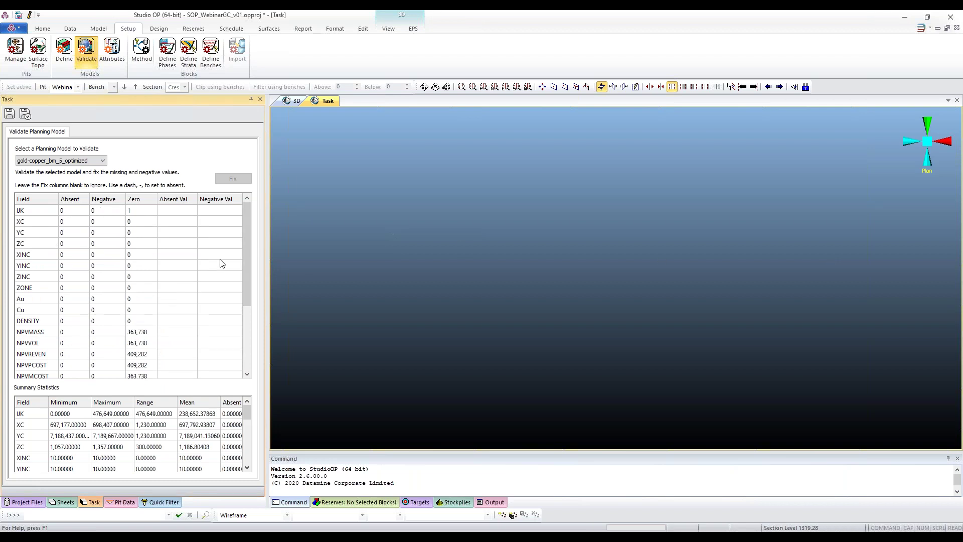
{"action": "scroll", "coordinate": [250, 274], "scroll_direction": "down", "scroll_amount": 4}
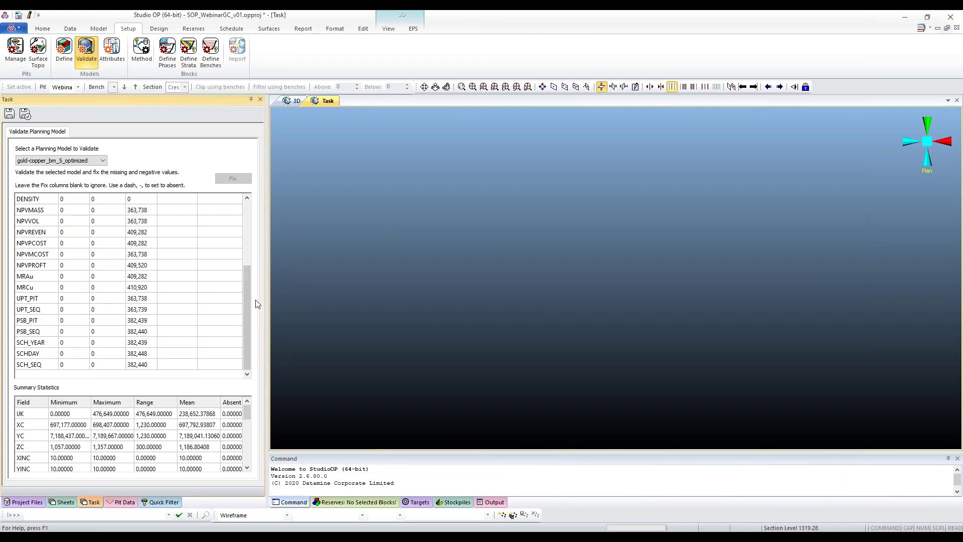
{"action": "scroll", "coordinate": [249, 297], "scroll_direction": "up", "scroll_amount": 5}
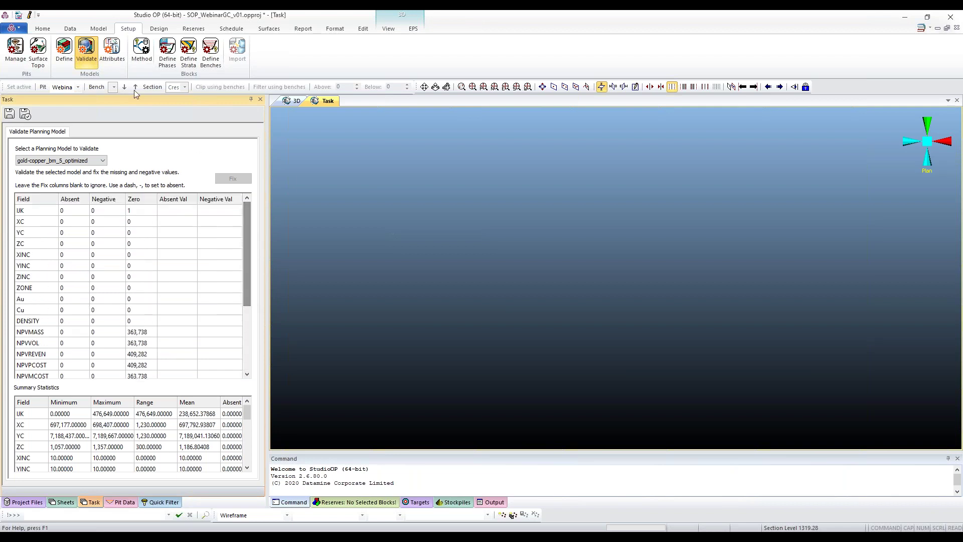
{"action": "left_click", "coordinate": [170, 58]}
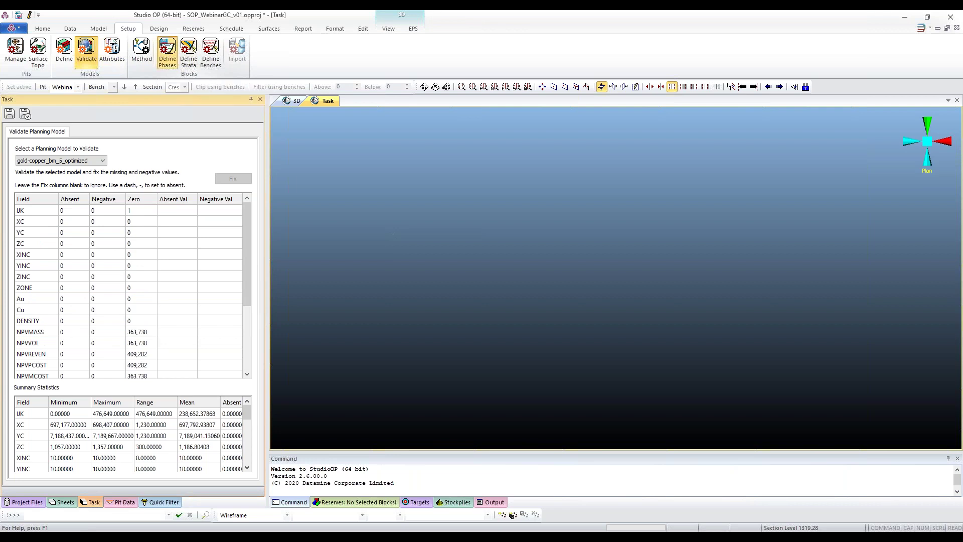
Step: Add phases P1_PH1, P1_PH2 and P1_PH3 to the Webinar pit and save the changes
{"action": "left_click", "coordinate": [86, 228]}
{"action": "left_click", "coordinate": [229, 246]}
{"action": "left_click", "coordinate": [229, 247]}
{"action": "left_click", "coordinate": [70, 237]}
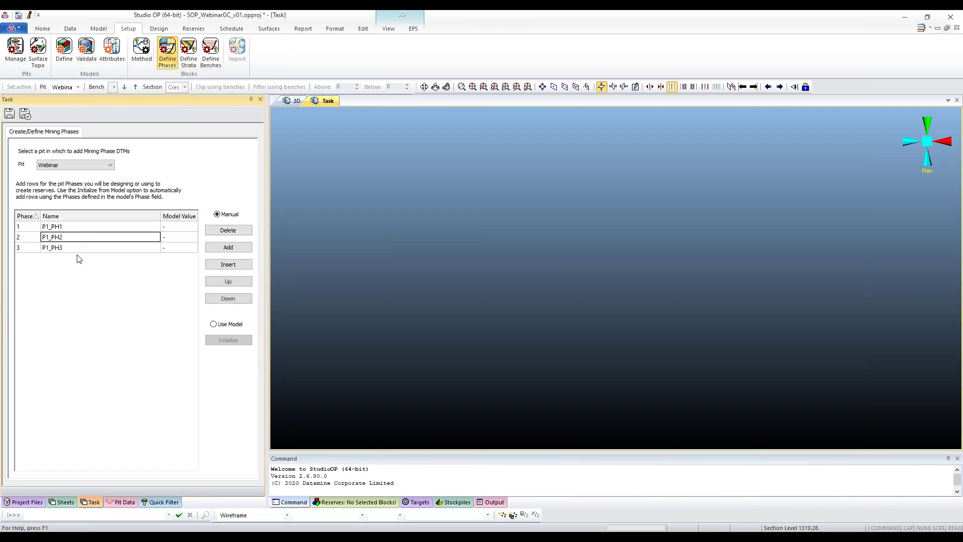
{"action": "left_click", "coordinate": [90, 230]}
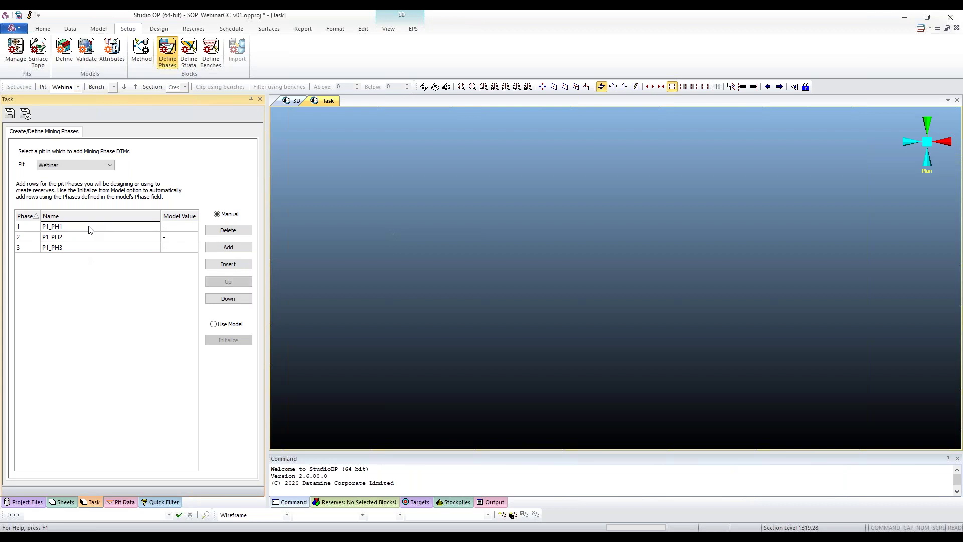
{"action": "left_click", "coordinate": [196, 52]}
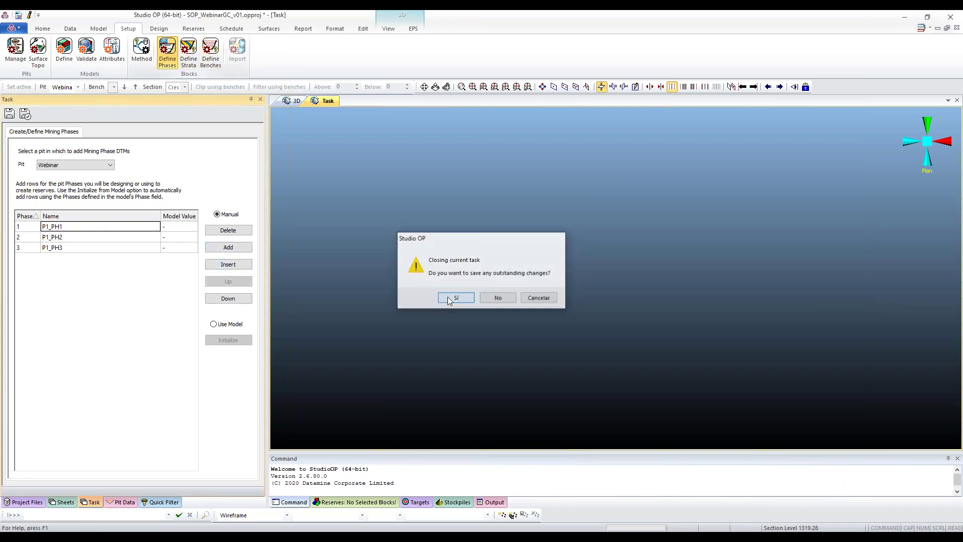
{"action": "left_click", "coordinate": [450, 299]}
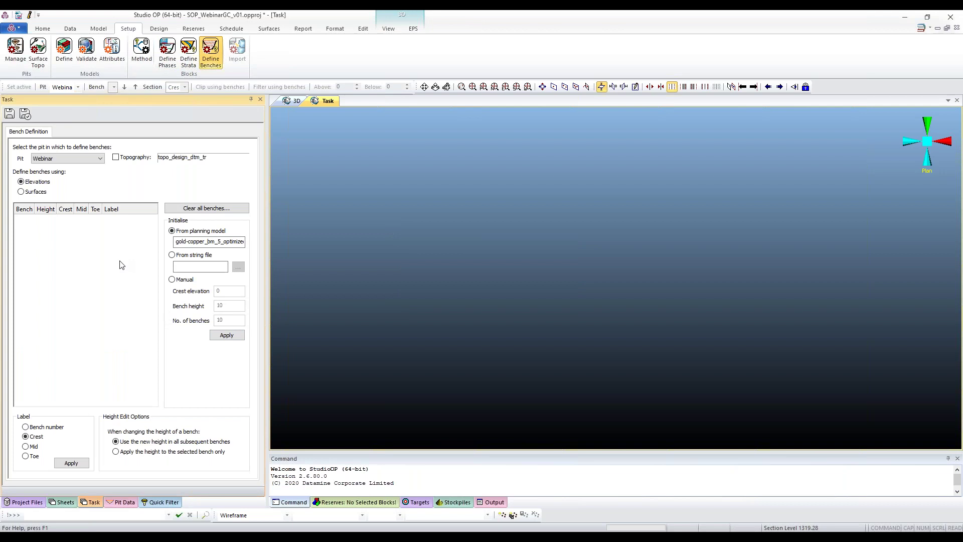
Step: Generate 10 m benches from the planning model, starting at crest 1362, labelled by toe elevation
{"action": "left_click", "coordinate": [226, 335]}
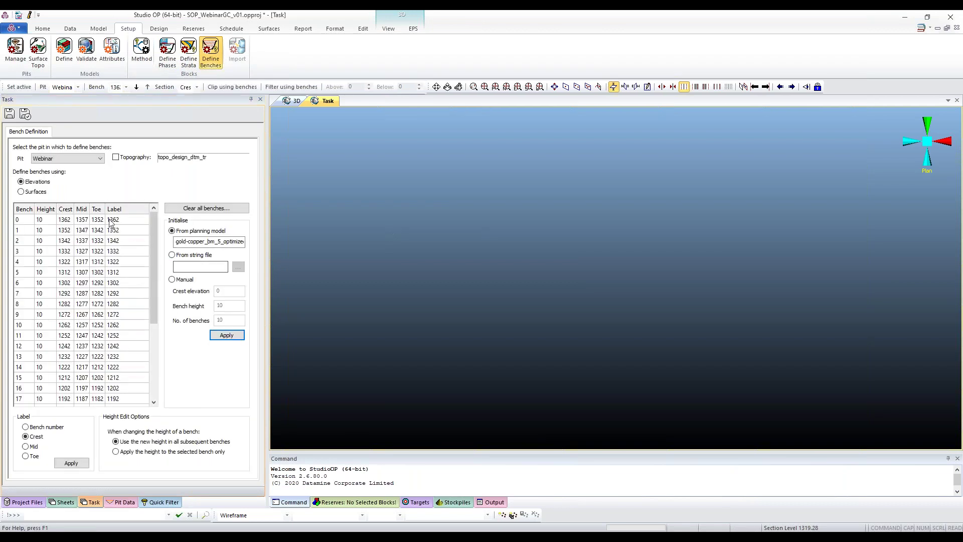
{"action": "left_click", "coordinate": [34, 455]}
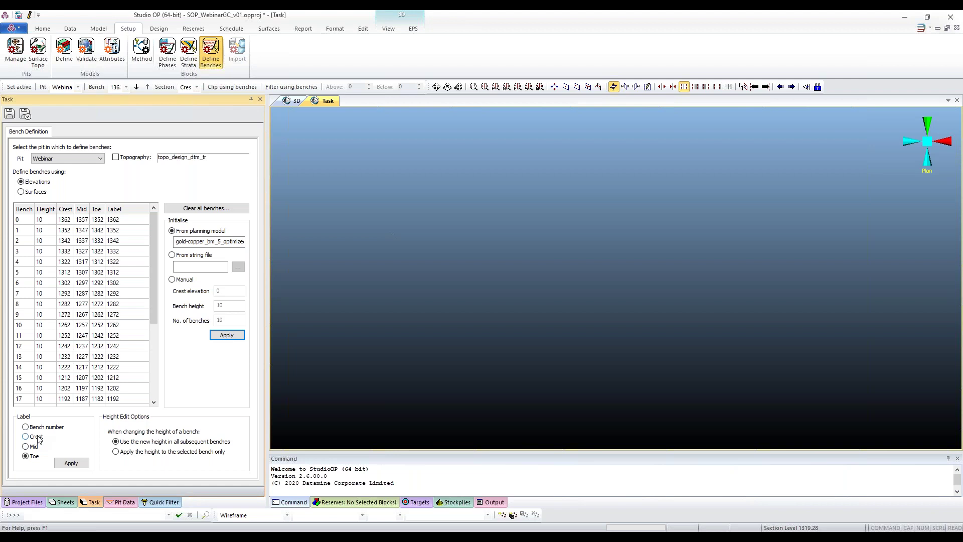
{"action": "left_click", "coordinate": [70, 462]}
{"action": "mouse_move", "coordinate": [265, 237]}
{"action": "left_mouse_down"}
{"action": "mouse_move", "coordinate": [250, 236]}
{"action": "mouse_move", "coordinate": [265, 237]}
{"action": "left_mouse_up"}
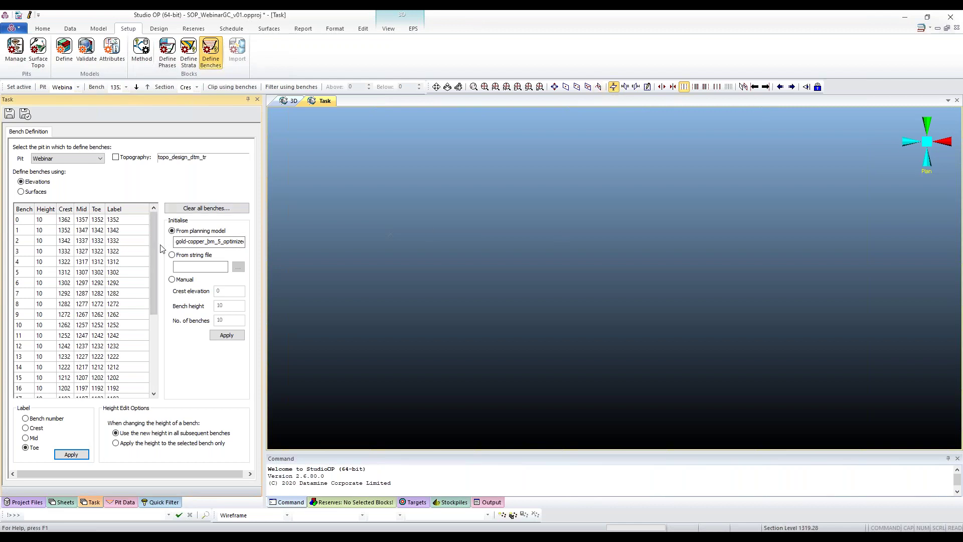
{"action": "left_click_drag", "start_coordinate": [265, 260], "coordinate": [259, 261]}
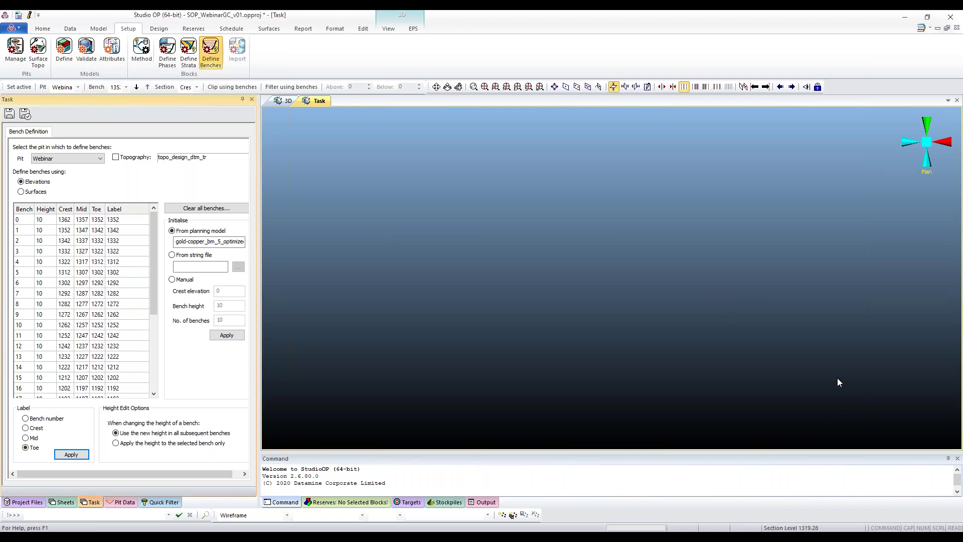
{"action": "left_click", "coordinate": [189, 265]}
{"action": "key", "text": "alt+Tab"}
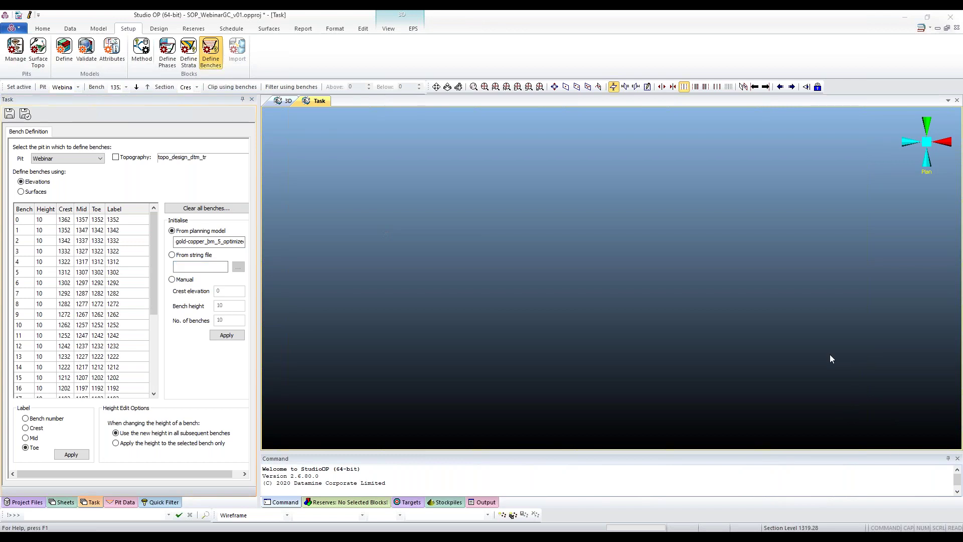
{"action": "left_click", "coordinate": [206, 268]}
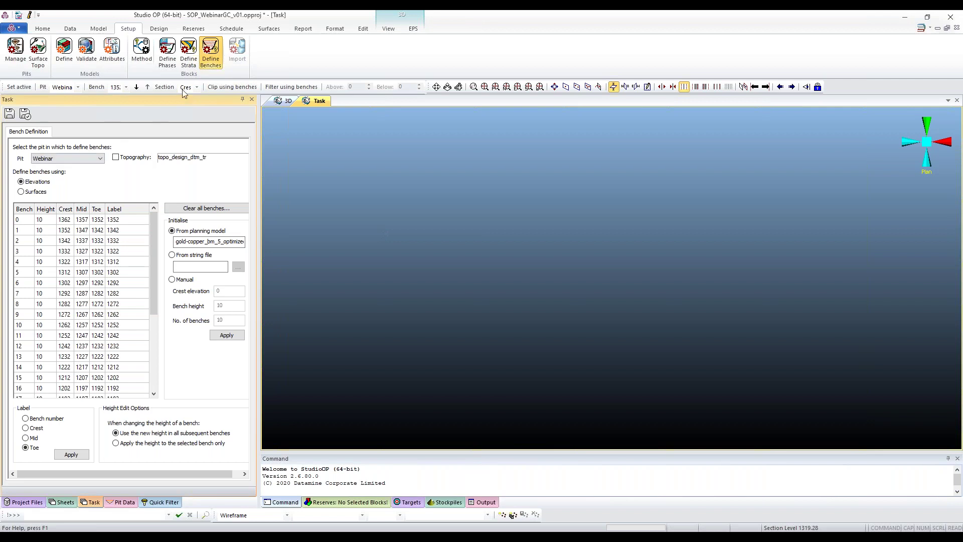
Step: Open Design > Define Slopes for the Webinar pit, with manual region referencing
{"action": "left_click", "coordinate": [166, 30]}
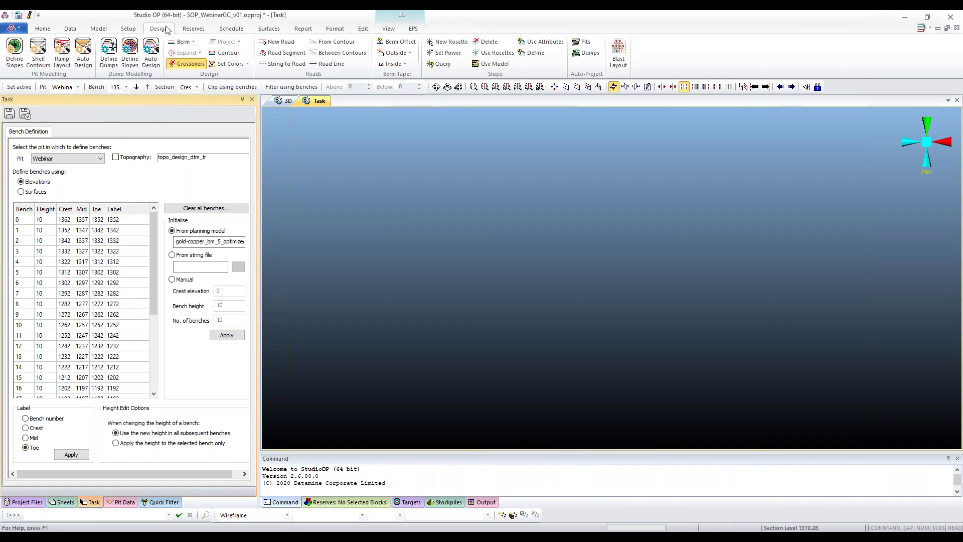
{"action": "left_click", "coordinate": [14, 53]}
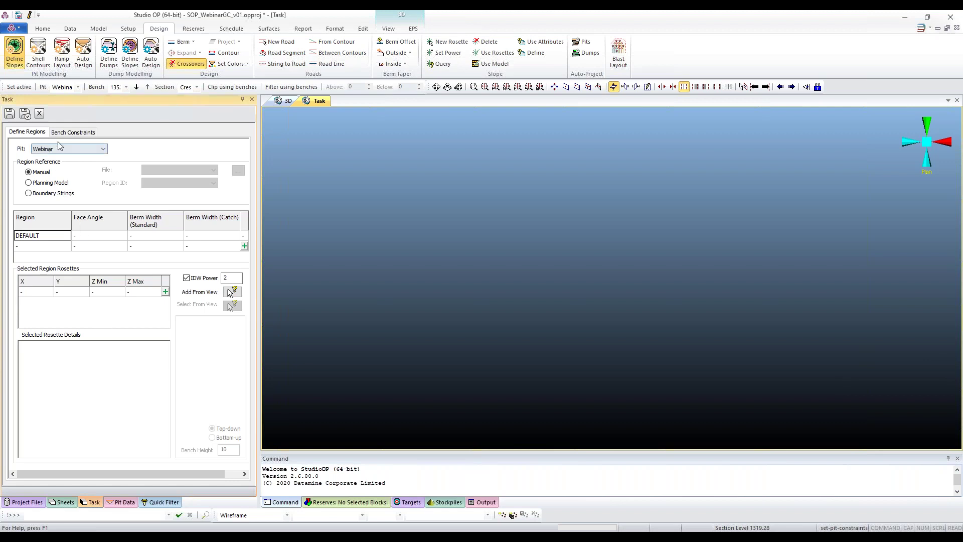
Step: Set the slope region reference to Boundary Strings after trying Planning Model with LITO
{"action": "left_click", "coordinate": [46, 183]}
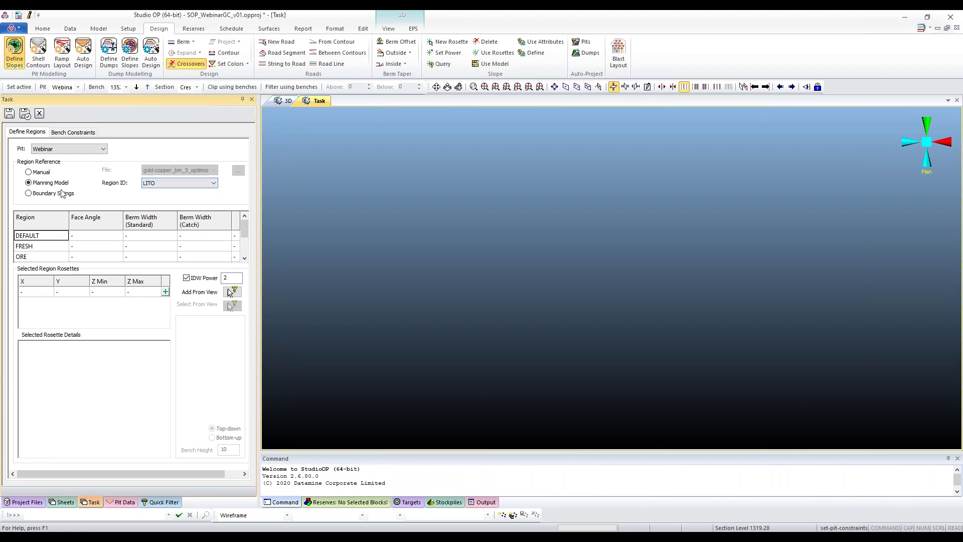
{"action": "left_click", "coordinate": [189, 184]}
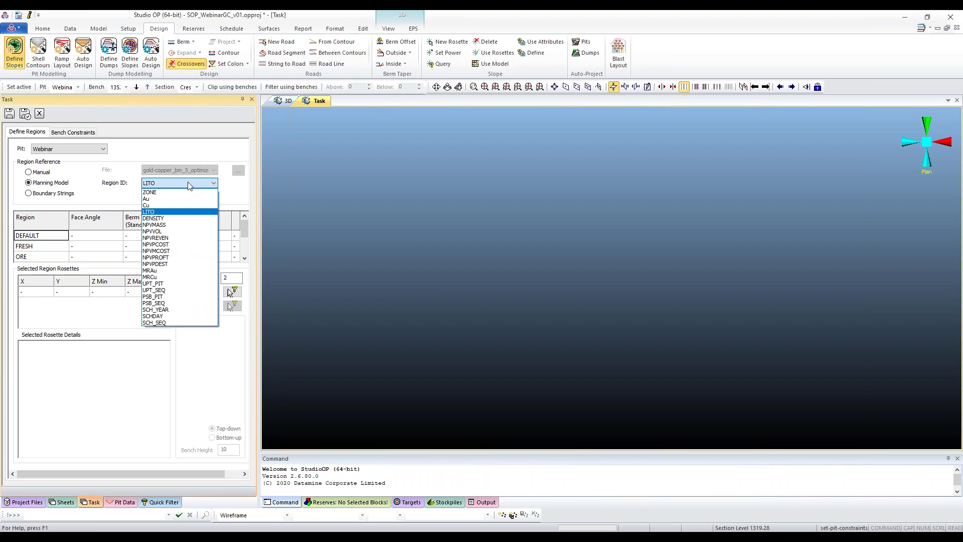
{"action": "left_click", "coordinate": [173, 213]}
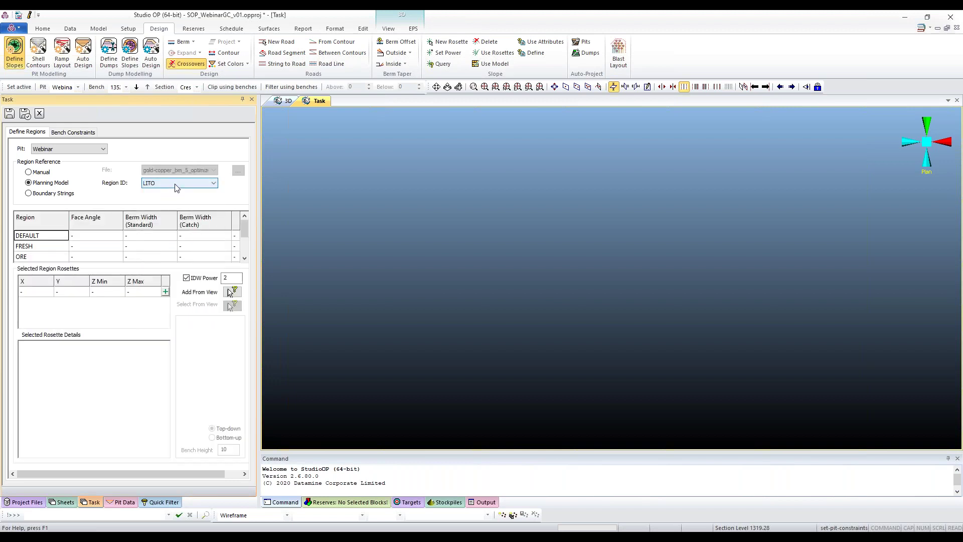
{"action": "left_click", "coordinate": [86, 237]}
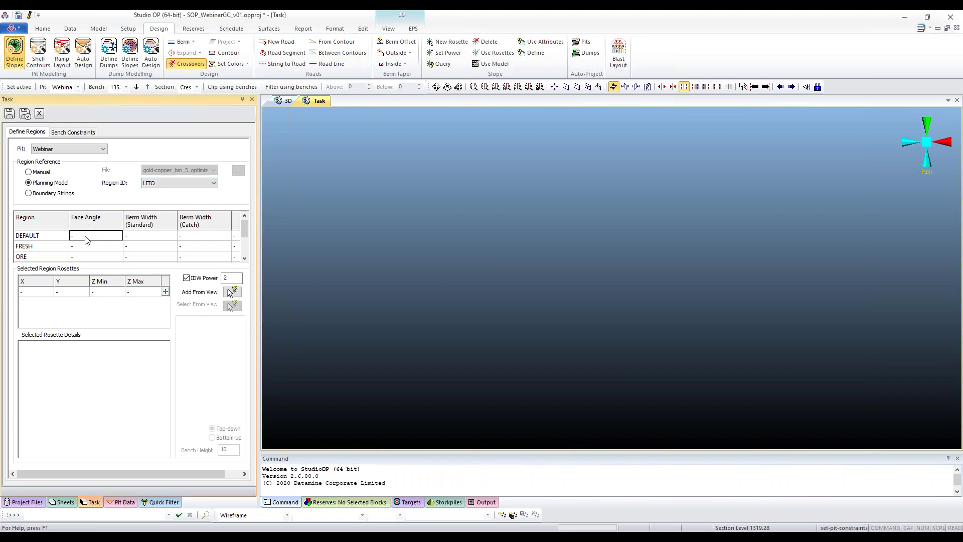
{"action": "left_click", "coordinate": [56, 194]}
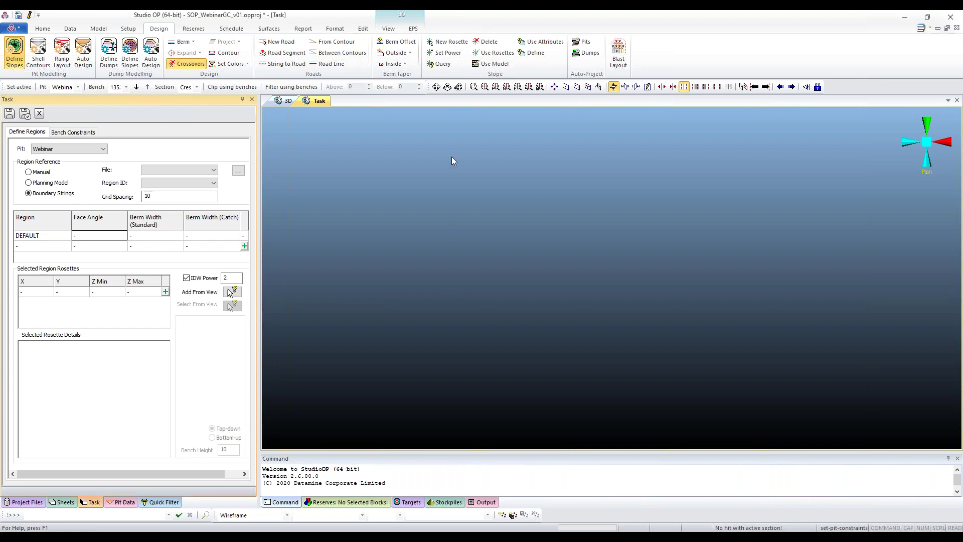
{"action": "left_click", "coordinate": [60, 184]}
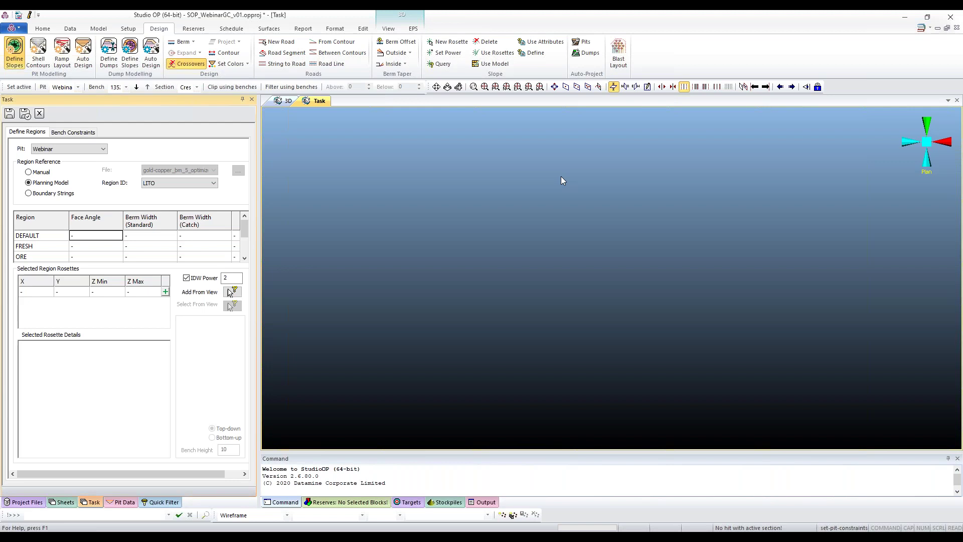
{"action": "left_click", "coordinate": [70, 194]}
Step: Bring up the 3D view's Environmental Settings
{"action": "double_click", "coordinate": [323, 145]}
{"action": "left_click", "coordinate": [666, 168]}
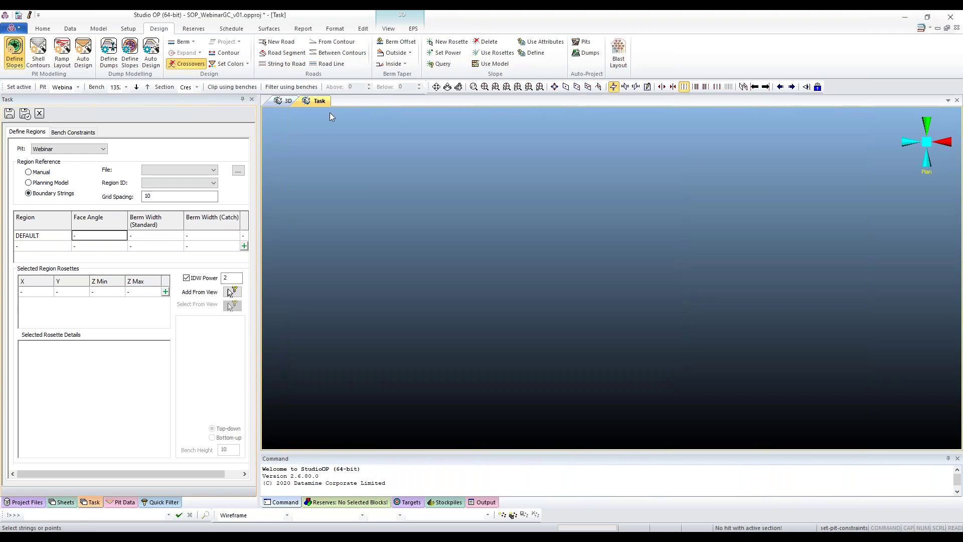
{"action": "double_click", "coordinate": [332, 136]}
Step: Apply a single black background colour and align the 3D view to plan
{"action": "left_click", "coordinate": [500, 193]}
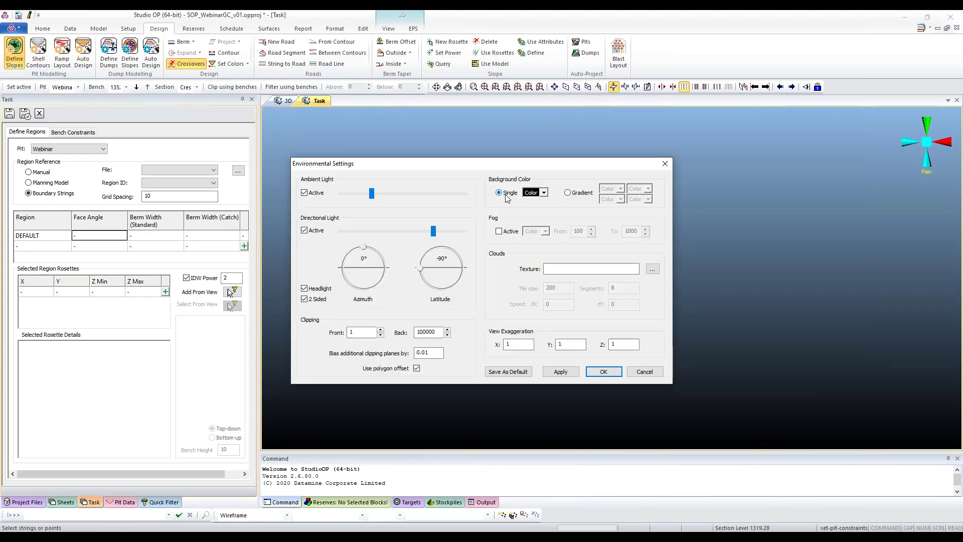
{"action": "left_click", "coordinate": [604, 371]}
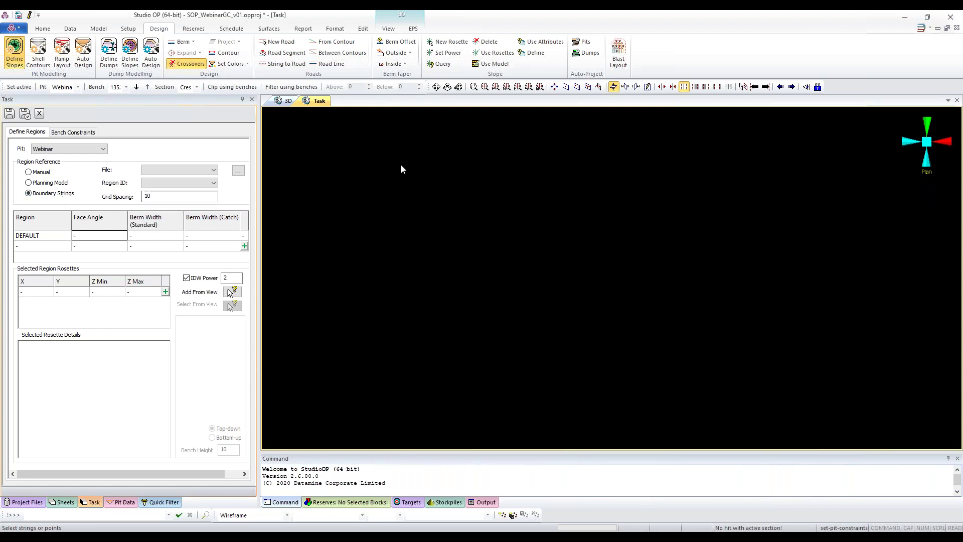
{"action": "left_click", "coordinate": [278, 100]}
{"action": "key", "text": "a"}
{"action": "key", "text": "w"}
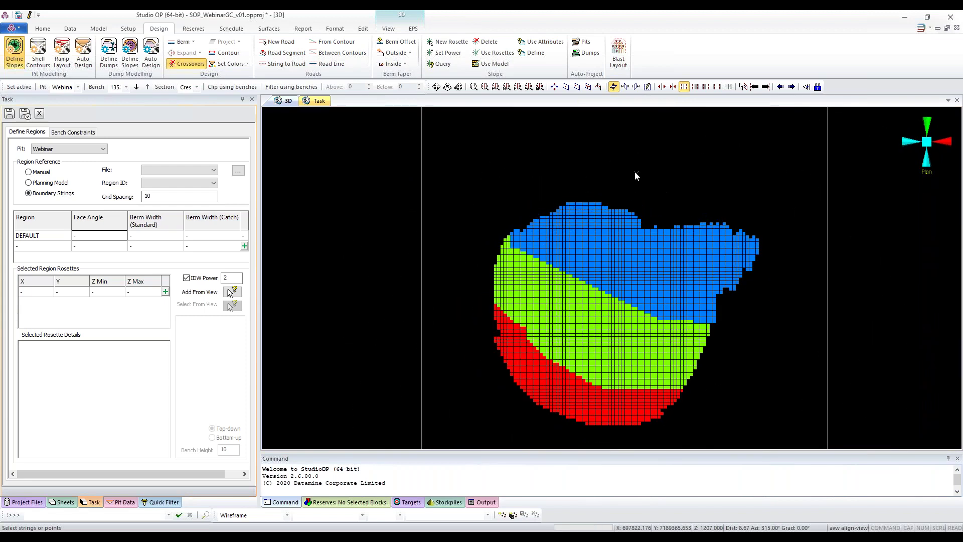
Step: Create a new empty strings object with the cns command
{"action": "key", "text": "c"}
{"action": "key", "text": "n"}
{"action": "key", "text": "s"}
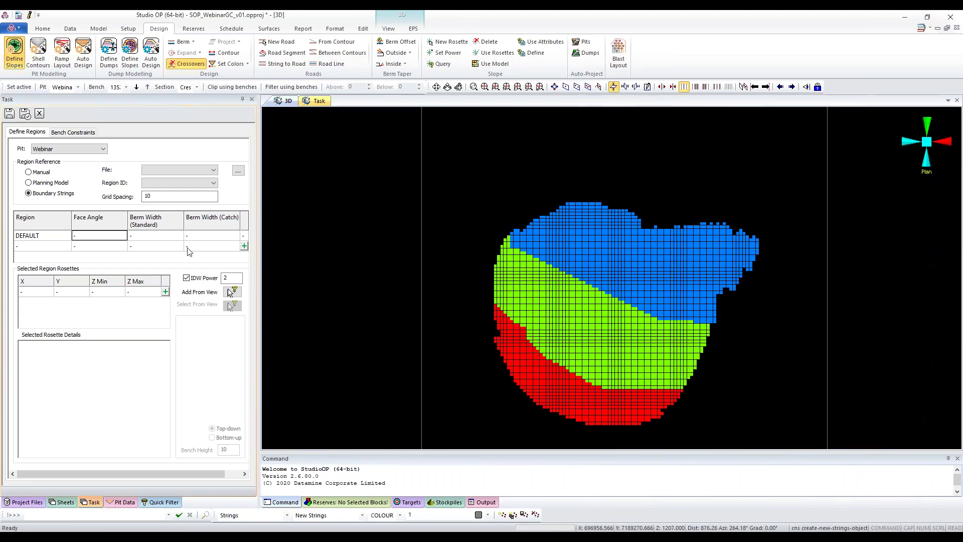
{"action": "left_click", "coordinate": [62, 502]}
Step: Save New Strings as an extended precision Datamine file named region
{"action": "left_click", "coordinate": [80, 198]}
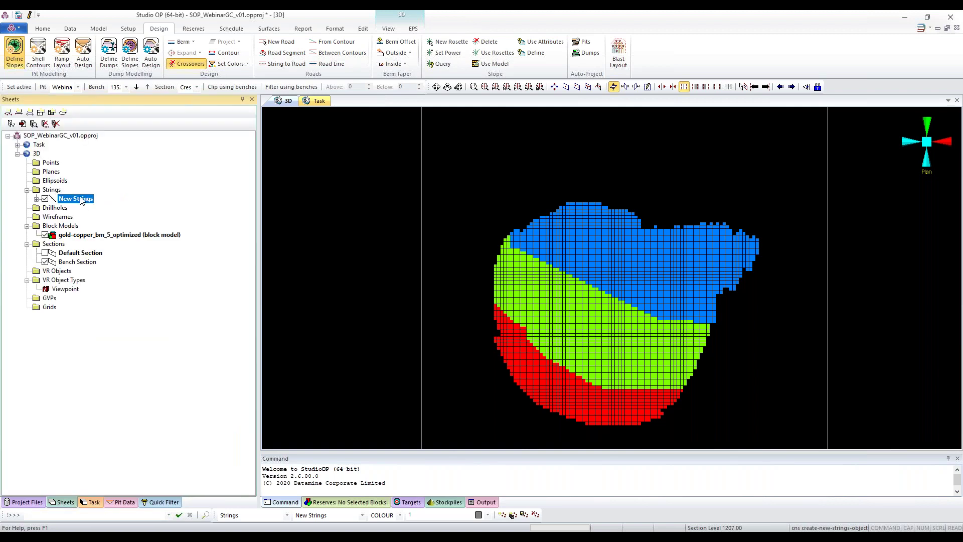
{"action": "right_click", "coordinate": [80, 198]}
{"action": "mouse_move", "coordinate": [105, 213]}
{"action": "left_click", "coordinate": [234, 244]}
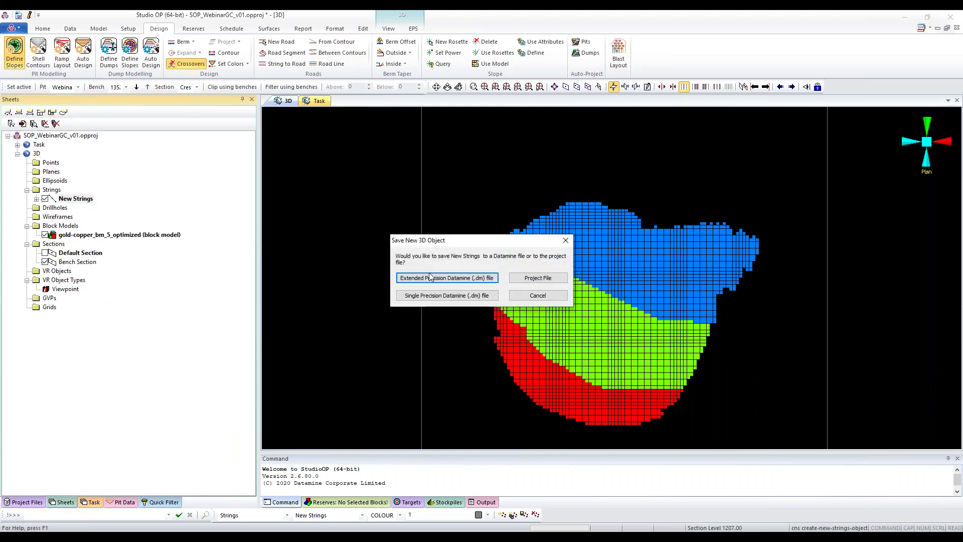
{"action": "left_click", "coordinate": [438, 278]}
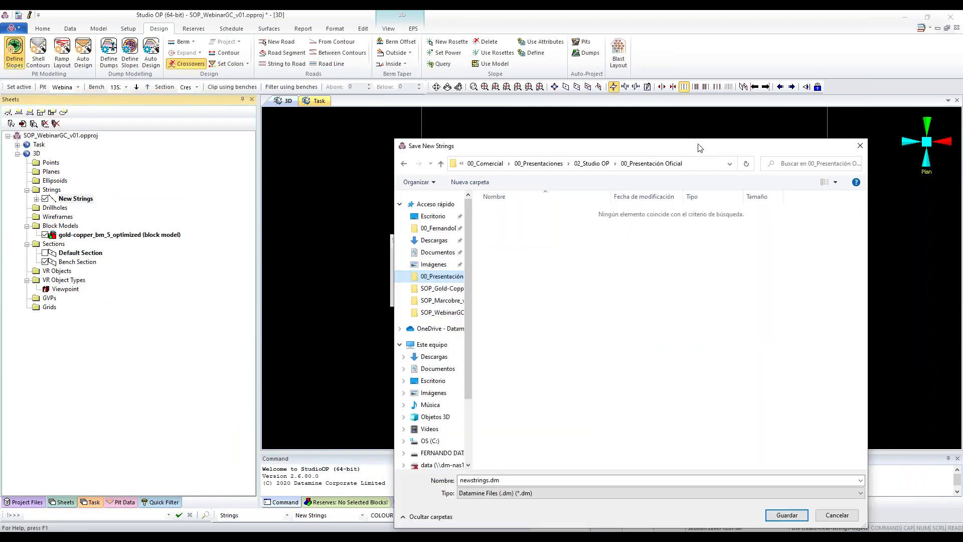
{"action": "left_click_drag", "start_coordinate": [552, 141], "coordinate": [368, 141]}
{"action": "left_click", "coordinate": [676, 140]}
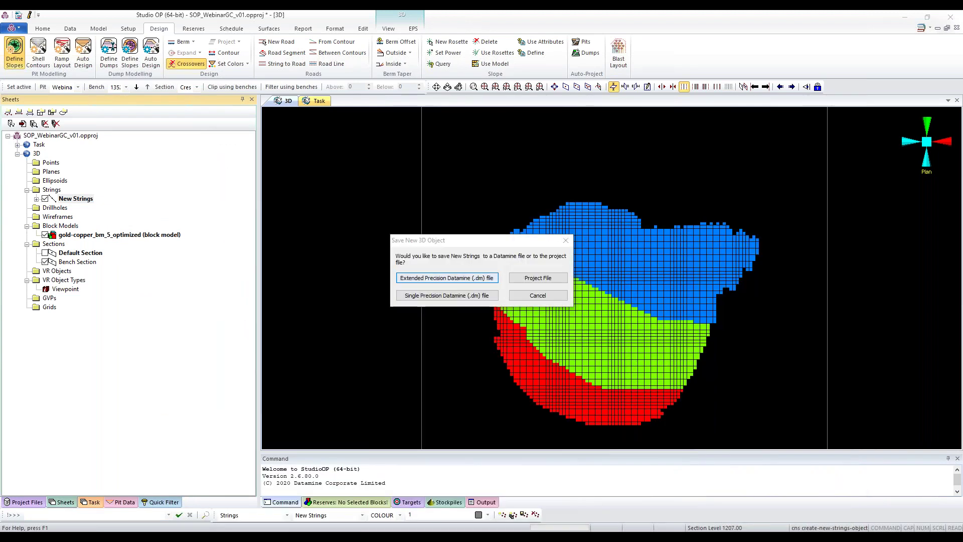
{"action": "key", "text": "Return"}
{"action": "type", "text": "region"}
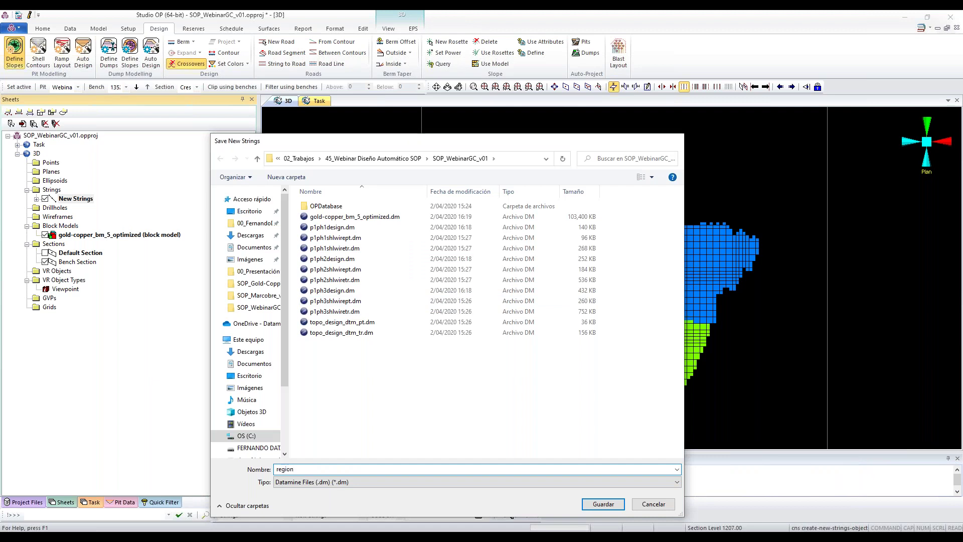
{"action": "key", "text": "Return"}
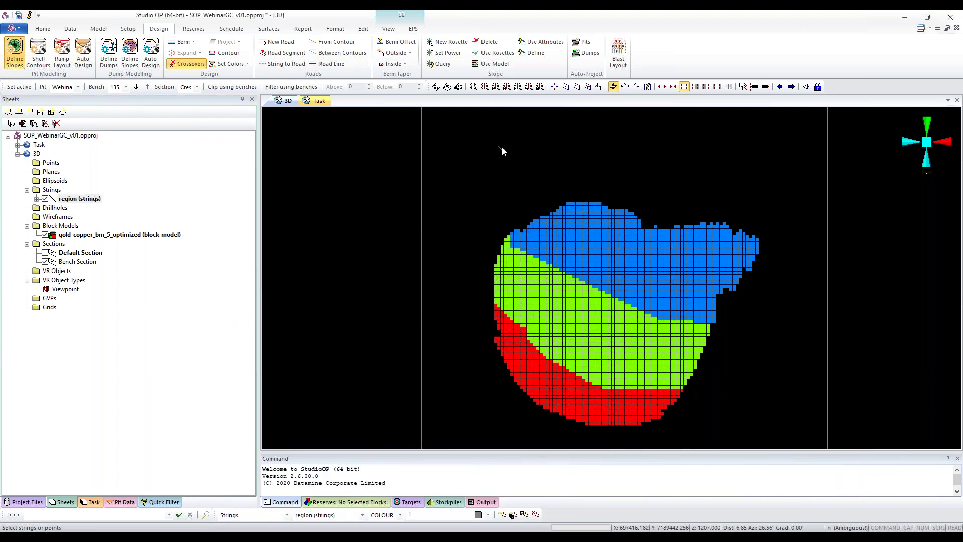
Step: Draw a closed four-point boundary polygon over the upper part of the block model
{"action": "left_click", "coordinate": [614, 146]}
{"action": "left_click", "coordinate": [387, 165]}
{"action": "left_click", "coordinate": [379, 295]}
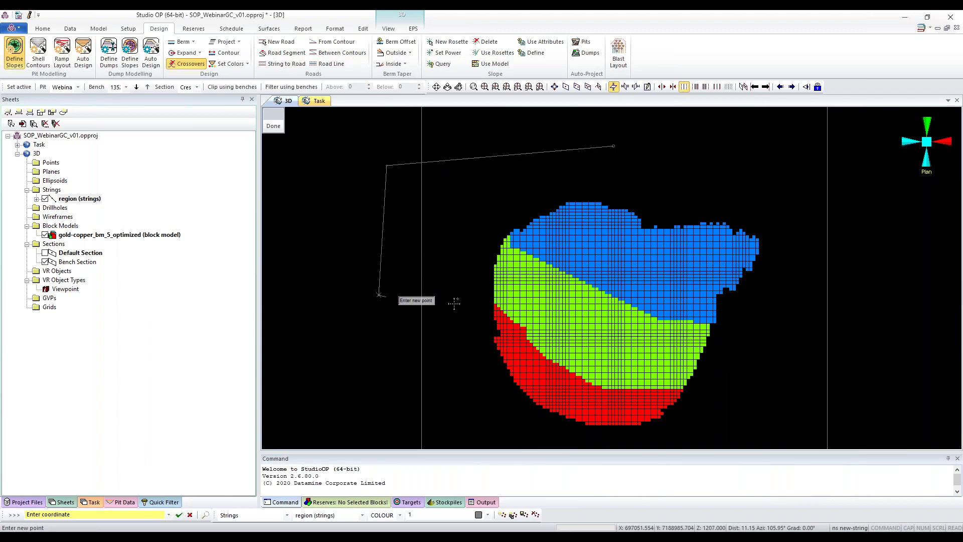
{"action": "left_click", "coordinate": [782, 326]}
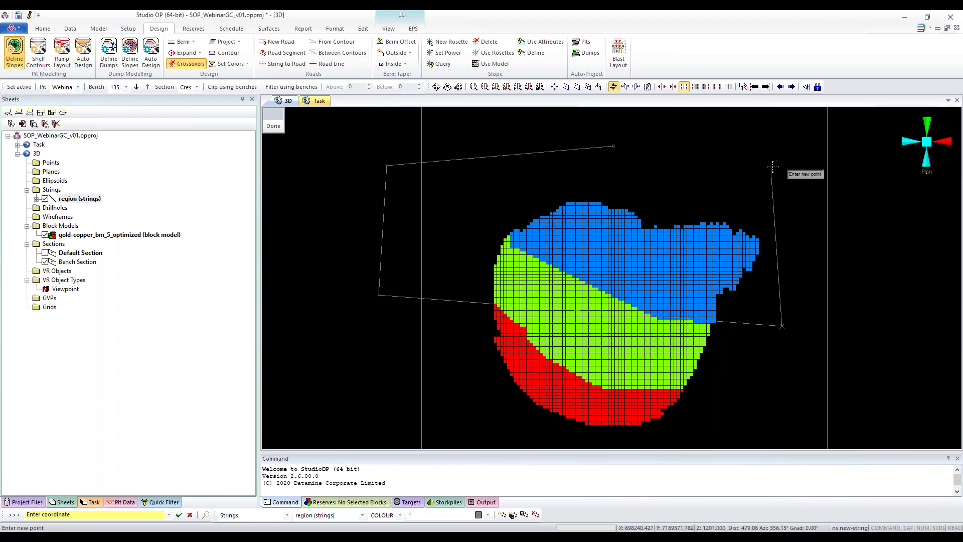
{"action": "key", "text": "o"}
{"action": "scroll", "coordinate": [777, 164], "scroll_direction": "down", "scroll_amount": 1}
{"action": "left_click", "coordinate": [748, 374]}
Step: Draw a second closed boundary over the lower part and frame both polygons
{"action": "key", "text": "n"}
{"action": "key", "text": "s"}
{"action": "left_click", "coordinate": [781, 290]}
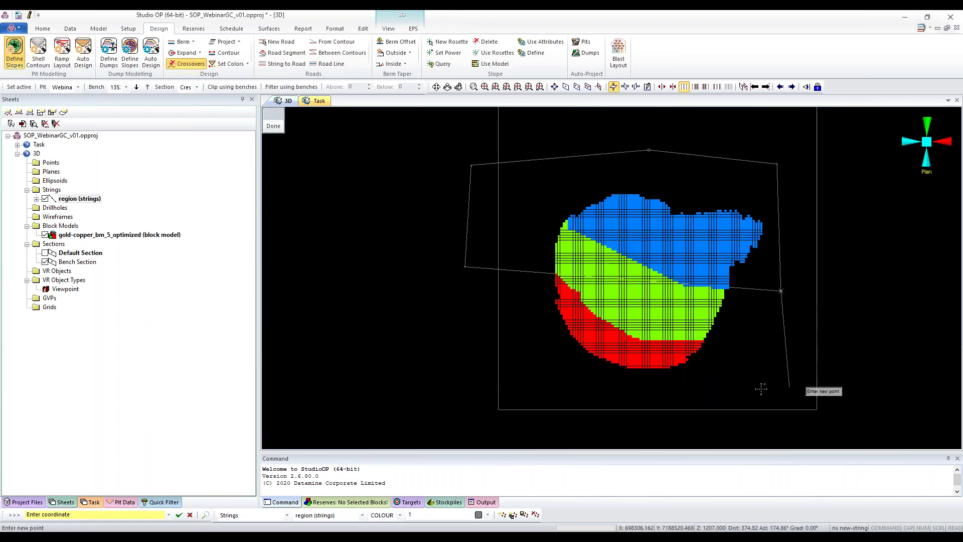
{"action": "left_click", "coordinate": [465, 267]}
{"action": "left_click", "coordinate": [462, 412]}
{"action": "left_click", "coordinate": [787, 417]}
{"action": "key", "text": "c"}
{"action": "key", "text": "l"}
{"action": "key", "text": "o"}
{"action": "scroll", "coordinate": [753, 311], "scroll_direction": "down", "scroll_amount": 3}
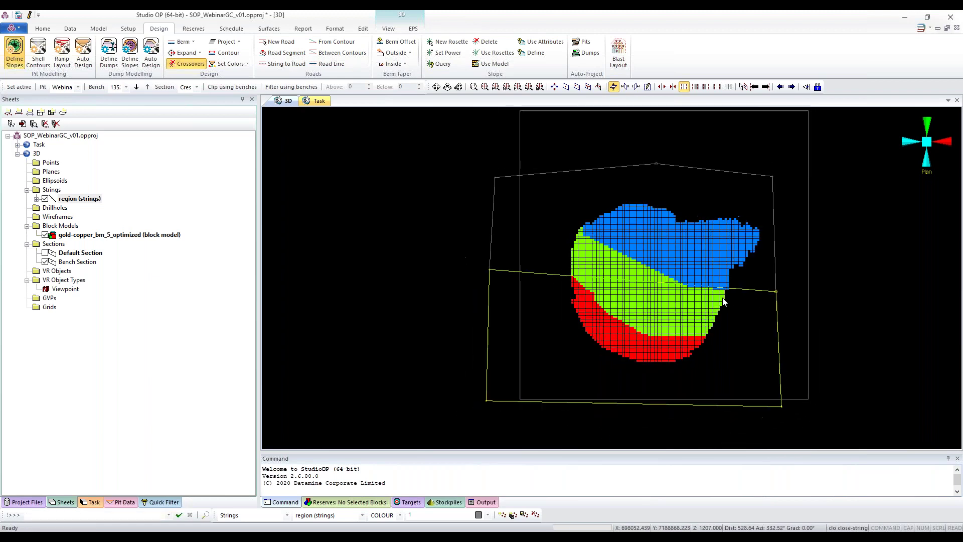
{"action": "middle_click_drag", "start_coordinate": [784, 317], "coordinate": [649, 327]}
{"action": "scroll", "coordinate": [600, 317], "scroll_direction": "up", "scroll_amount": 3}
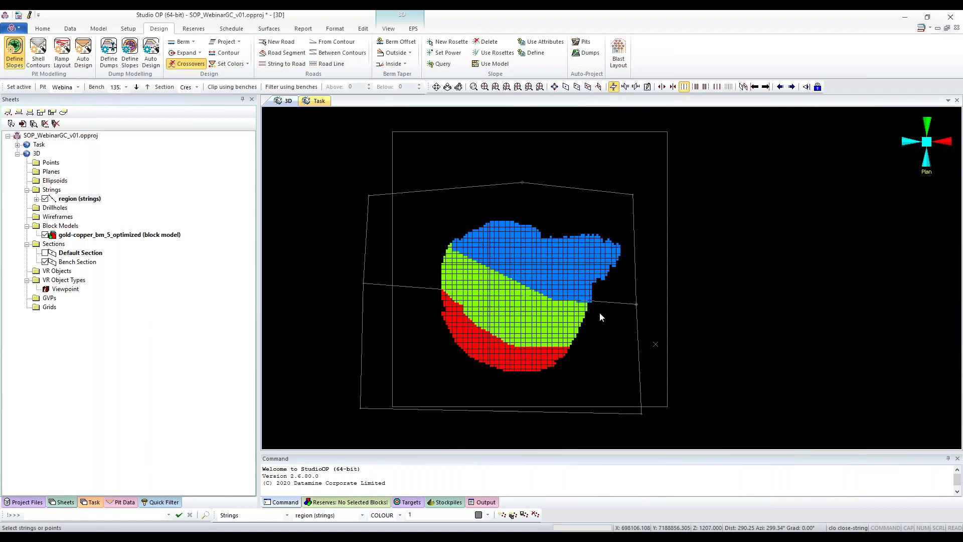
Step: Add a REGION attribute column to the region strings
{"action": "right_click", "coordinate": [80, 199]}
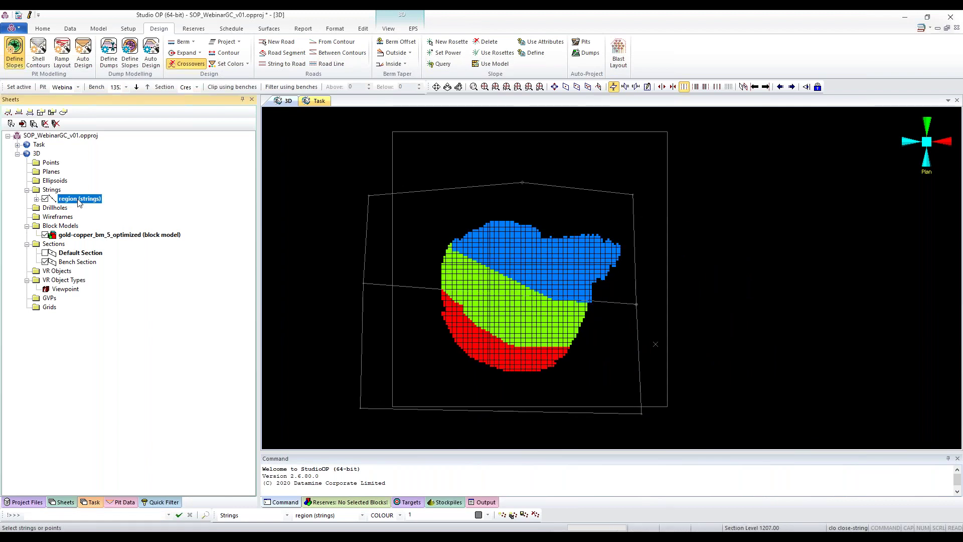
{"action": "left_click", "coordinate": [108, 242]}
{"action": "type", "text": "REGION"}
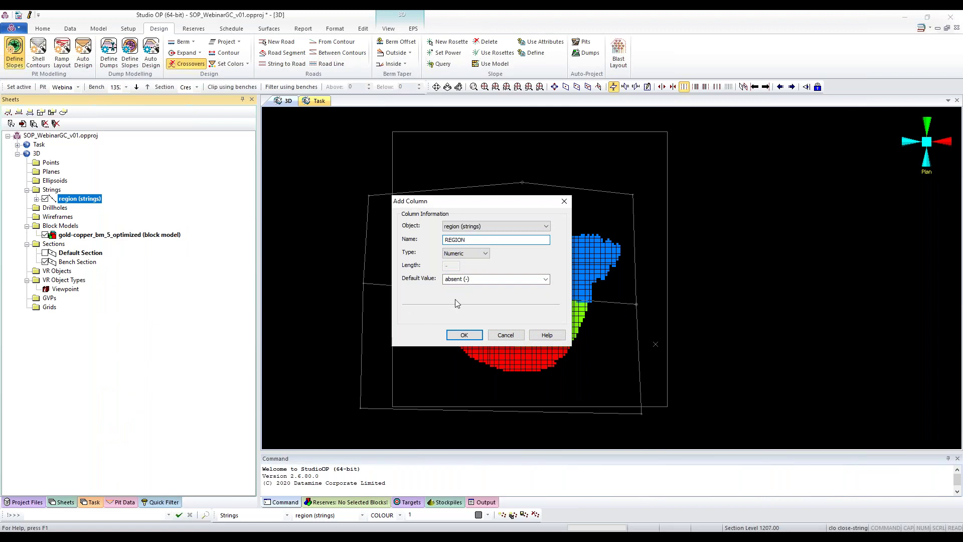
{"action": "left_click", "coordinate": [461, 333]}
Step: Set the upper boundary string's REGION attribute to 1
{"action": "left_click", "coordinate": [490, 189]}
{"action": "left_click", "coordinate": [500, 174]}
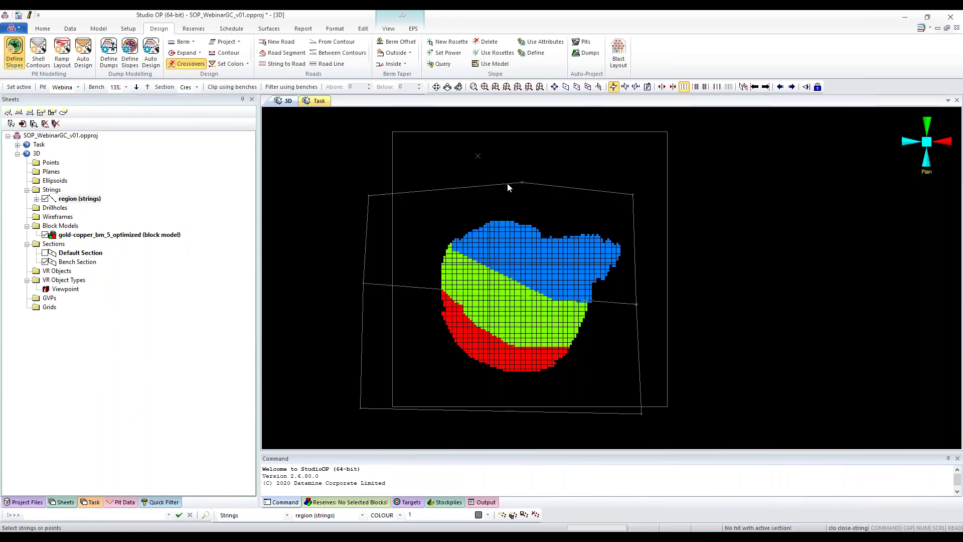
{"action": "left_click", "coordinate": [508, 188]}
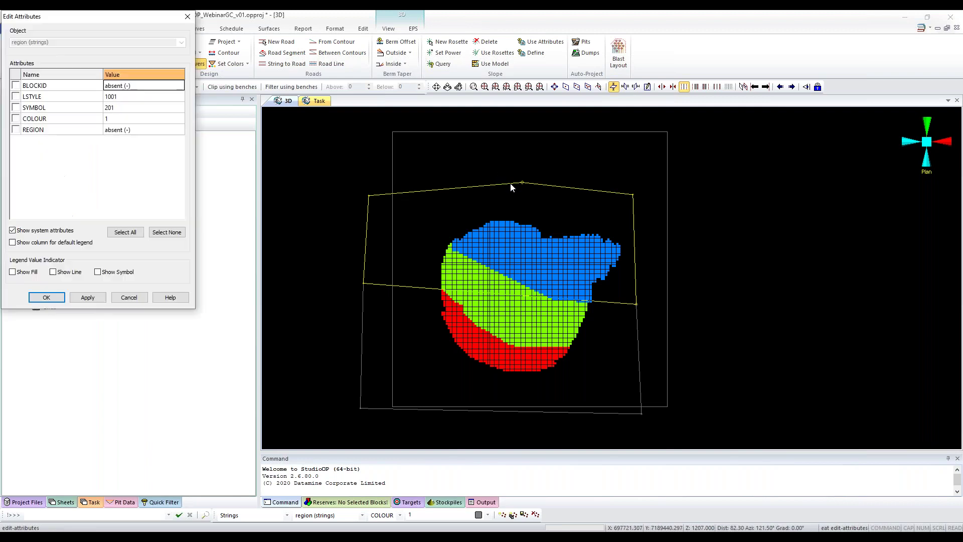
{"action": "left_click", "coordinate": [425, 163]}
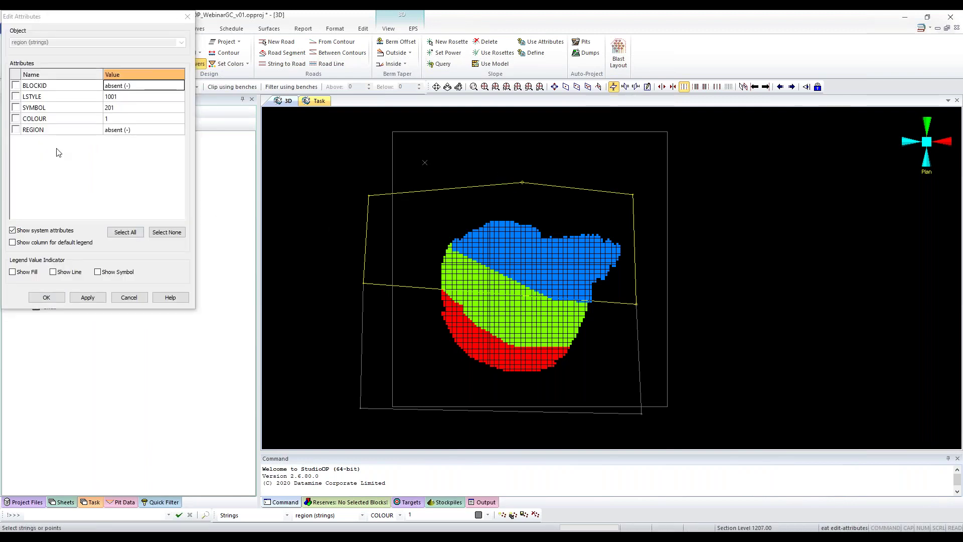
{"action": "left_click", "coordinate": [15, 130]}
{"action": "left_click", "coordinate": [145, 132]}
{"action": "left_click", "coordinate": [145, 132]}
{"action": "type", "text": "1"}
{"action": "left_click", "coordinate": [88, 298]}
{"action": "left_click", "coordinate": [46, 298]}
Step: Set the lower boundary string's REGION attribute to 2
{"action": "left_click_drag", "start_coordinate": [376, 355], "coordinate": [323, 313]}
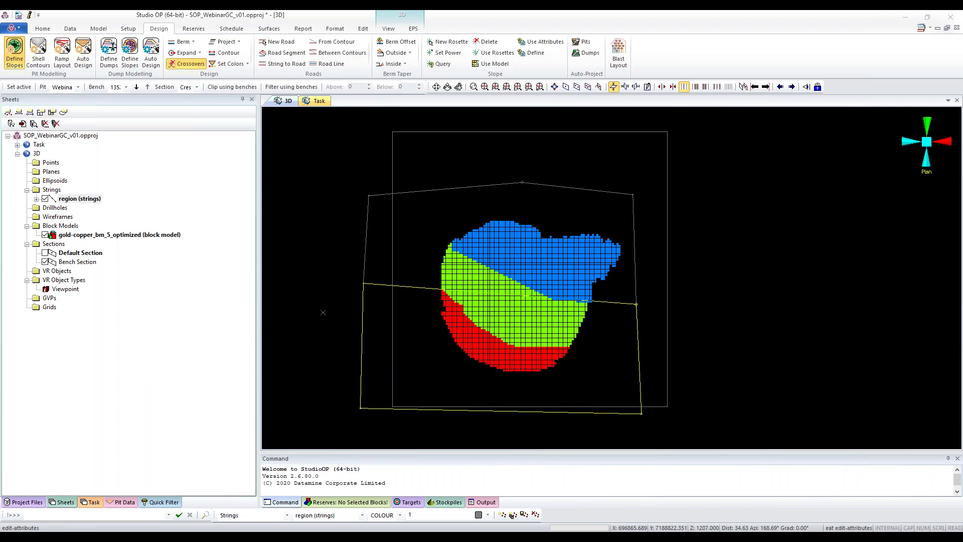
{"action": "left_click", "coordinate": [49, 127]}
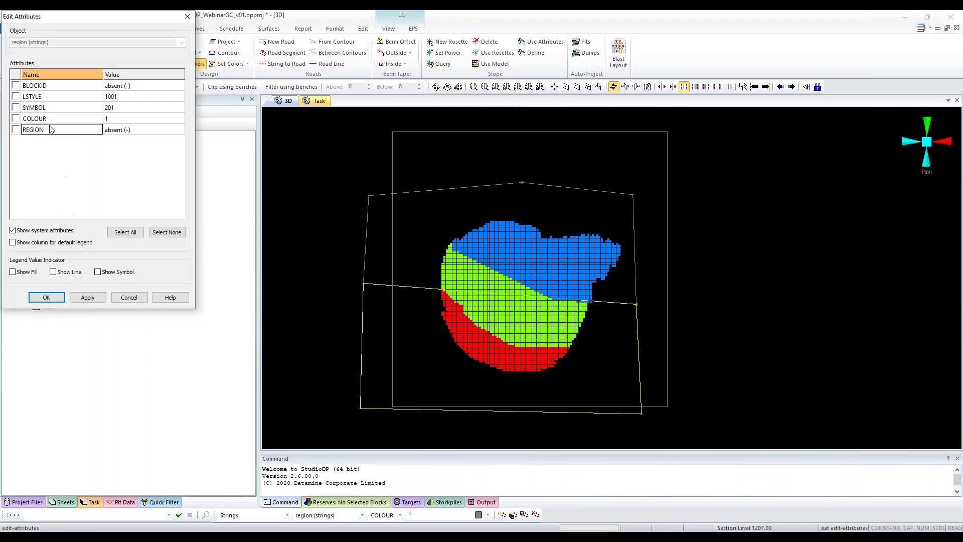
{"action": "left_click", "coordinate": [12, 129]}
{"action": "left_click", "coordinate": [135, 130]}
{"action": "left_click", "coordinate": [135, 130]}
{"action": "type", "text": "2"}
{"action": "left_click", "coordinate": [139, 121]}
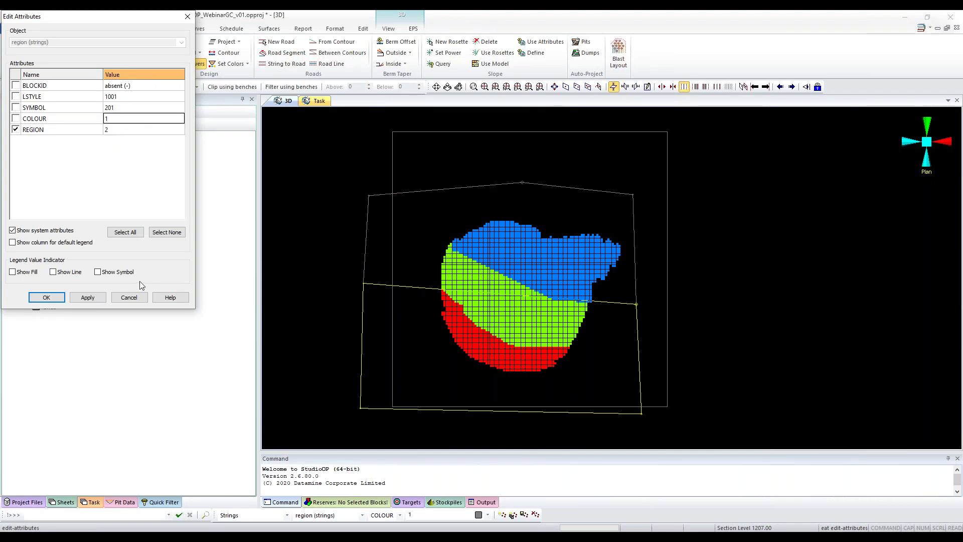
{"action": "left_click", "coordinate": [46, 296]}
{"action": "left_click", "coordinate": [303, 200]}
Step: Turn on hover info to verify the strings' REGION values
{"action": "left_click", "coordinate": [30, 16]}
{"action": "mouse_move", "coordinate": [371, 215]}
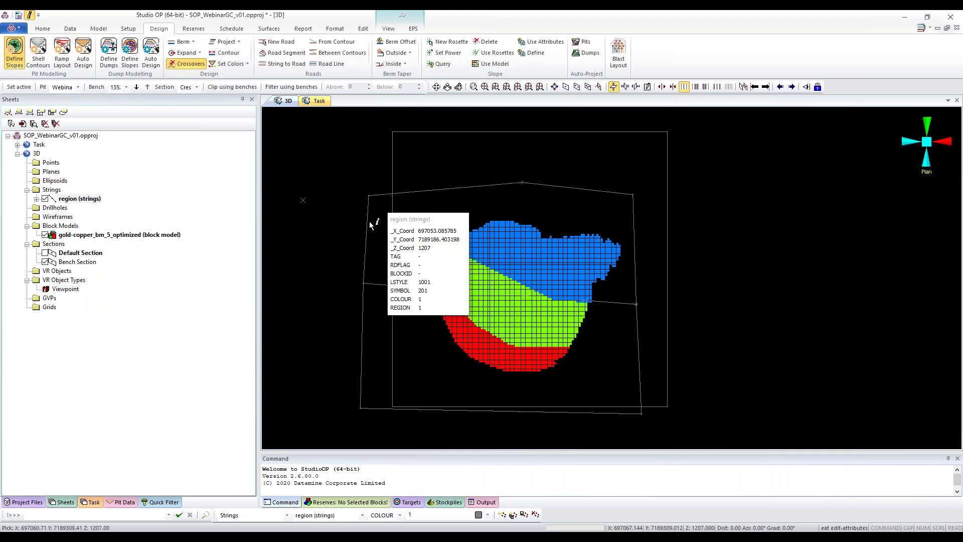
{"action": "left_click", "coordinate": [364, 294]}
{"action": "right_click", "coordinate": [102, 201]}
{"action": "left_click", "coordinate": [176, 377]}
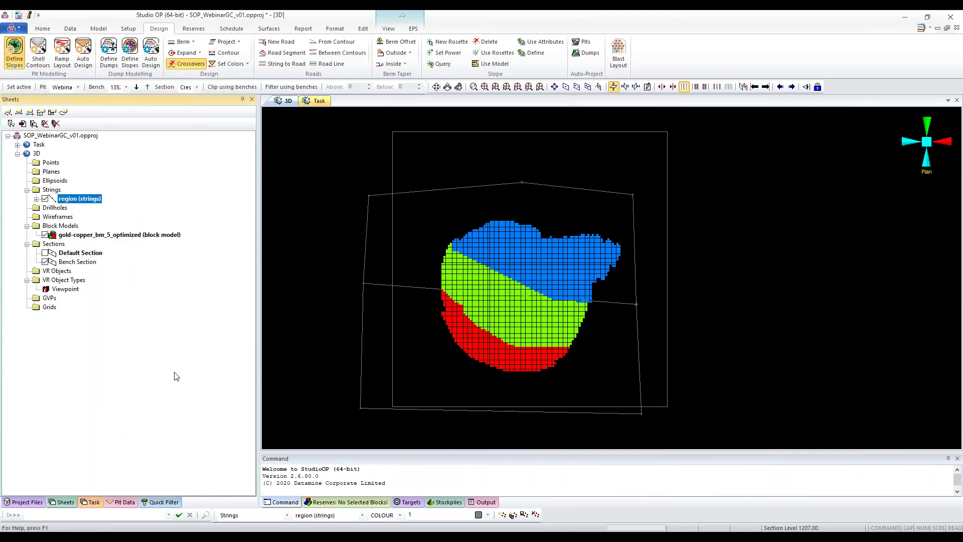
Step: Use the region strings table as the boundary file, with REGION as the region ID
{"action": "left_click", "coordinate": [94, 502]}
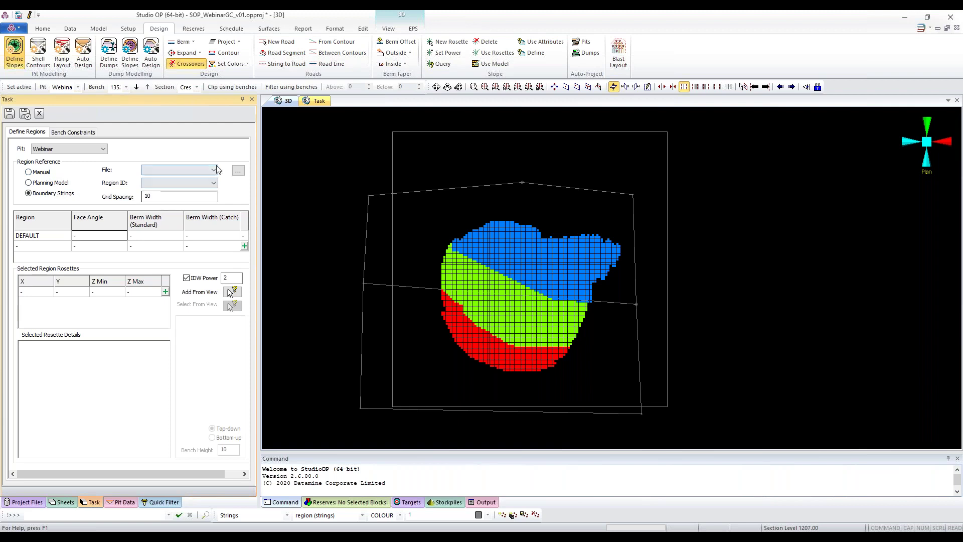
{"action": "left_click", "coordinate": [238, 172]}
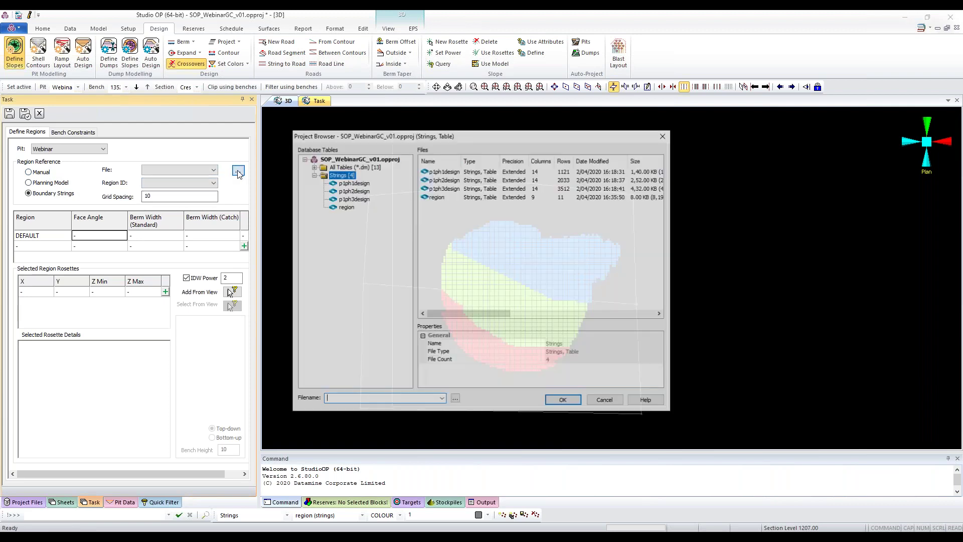
{"action": "left_click", "coordinate": [346, 207]}
{"action": "left_click", "coordinate": [564, 400]}
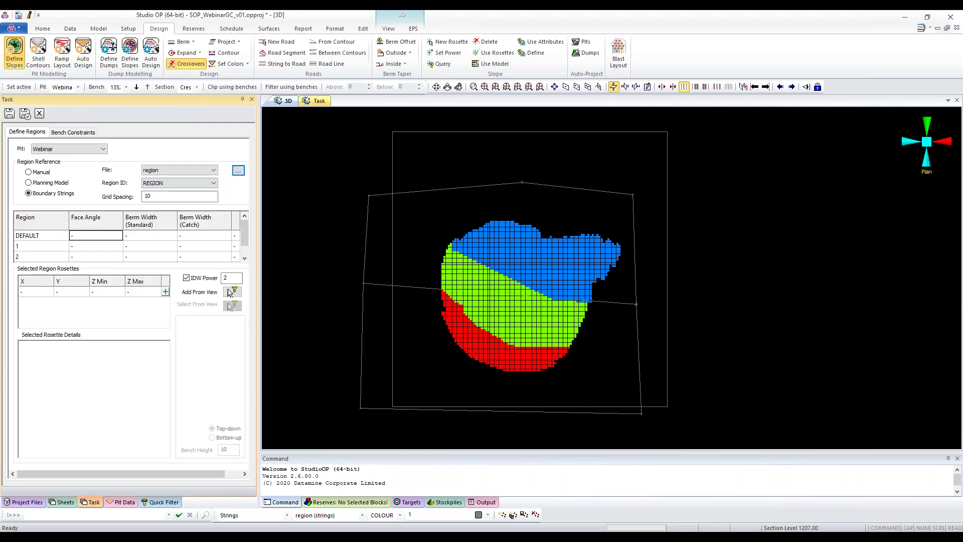
{"action": "left_click", "coordinate": [181, 197]}
{"action": "left_click", "coordinate": [101, 239]}
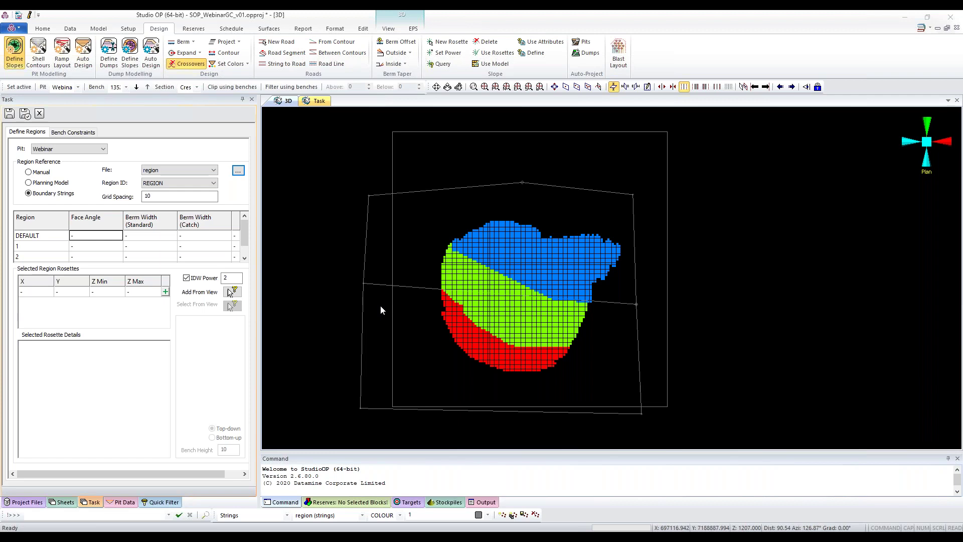
Step: In the Define Regions grid, give regions 1 and 2 face angle 65 with berm widths 5 and 10
{"action": "left_click", "coordinate": [317, 101]}
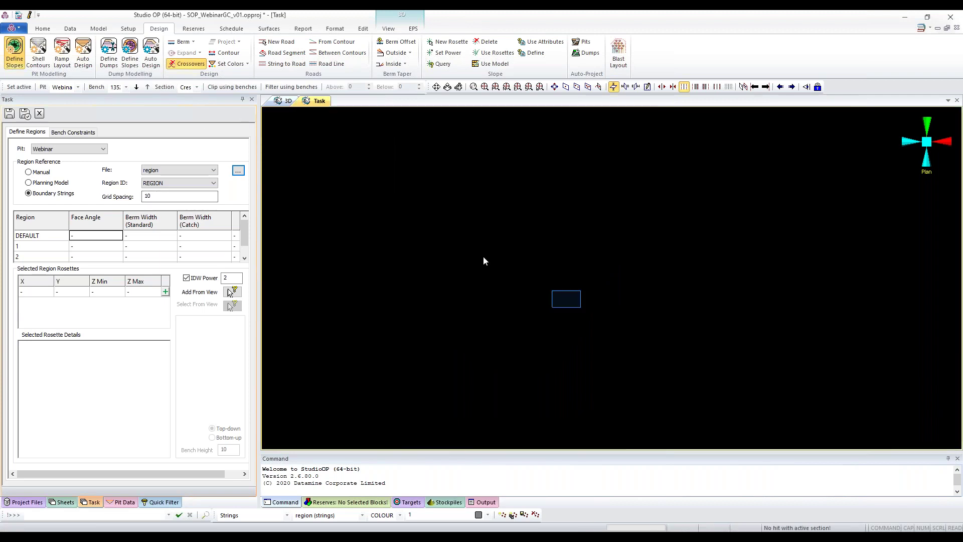
{"action": "left_click", "coordinate": [91, 249]}
{"action": "type", "text": "65"}
{"action": "left_click", "coordinate": [93, 256]}
{"action": "type", "text": "60"}
{"action": "left_click", "coordinate": [147, 243]}
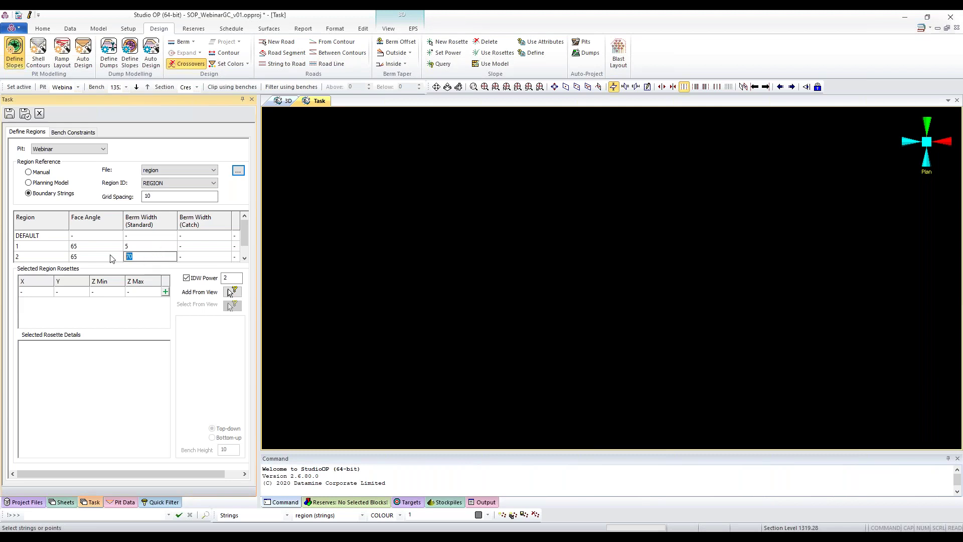
{"action": "key", "text": "Up"}
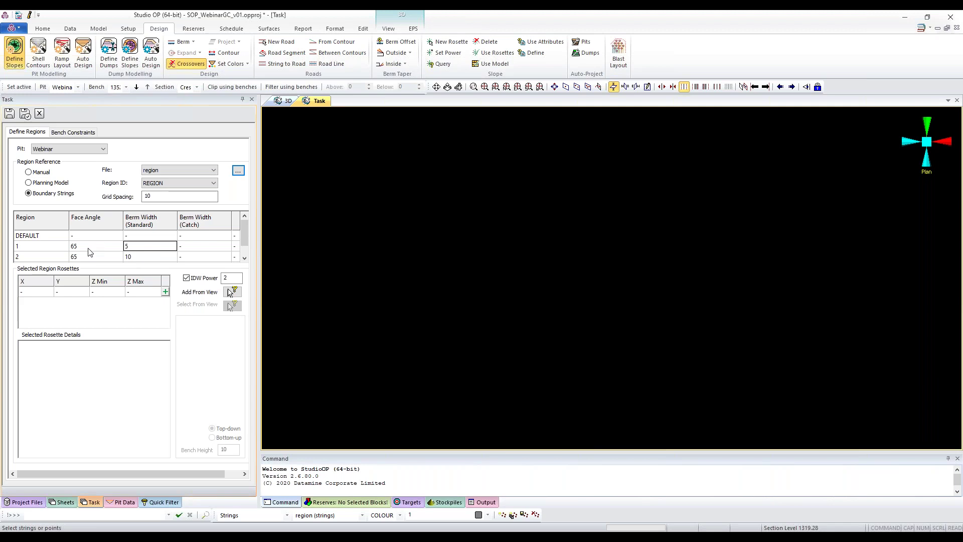
{"action": "left_click", "coordinate": [65, 502]}
{"action": "left_click", "coordinate": [86, 502]}
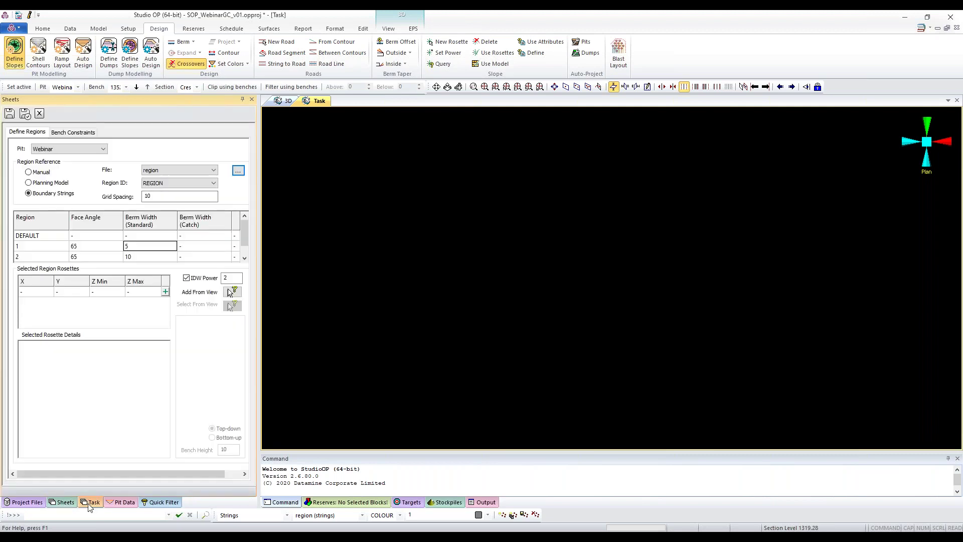
Step: Set the Default Section's reference point Z to 1300 and apply it, replacing 1319.28
{"action": "left_click", "coordinate": [63, 504]}
{"action": "mouse_move", "coordinate": [523, 329]}
{"action": "left_mouse_down"}
{"action": "mouse_move", "coordinate": [471, 259]}
{"action": "mouse_move", "coordinate": [523, 287]}
{"action": "left_mouse_up"}
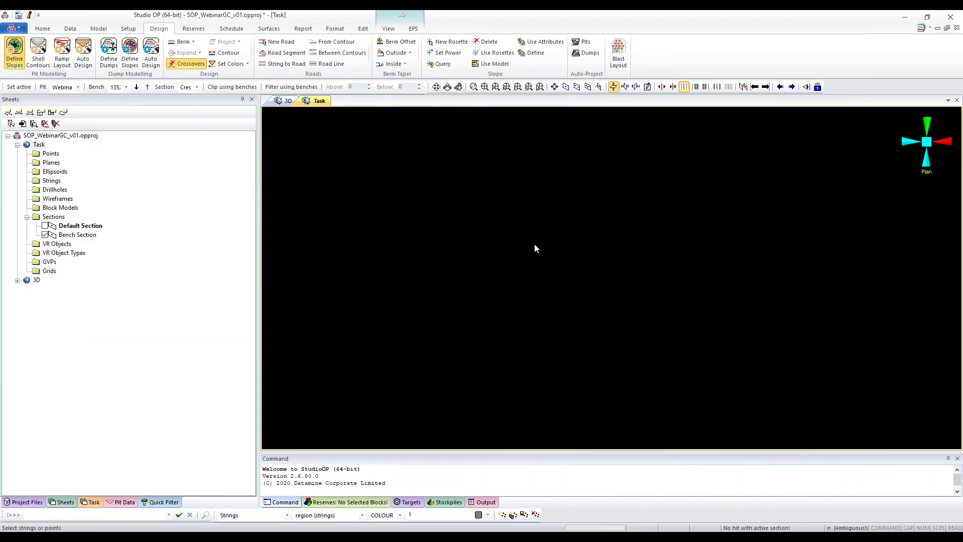
{"action": "key", "text": "s"}
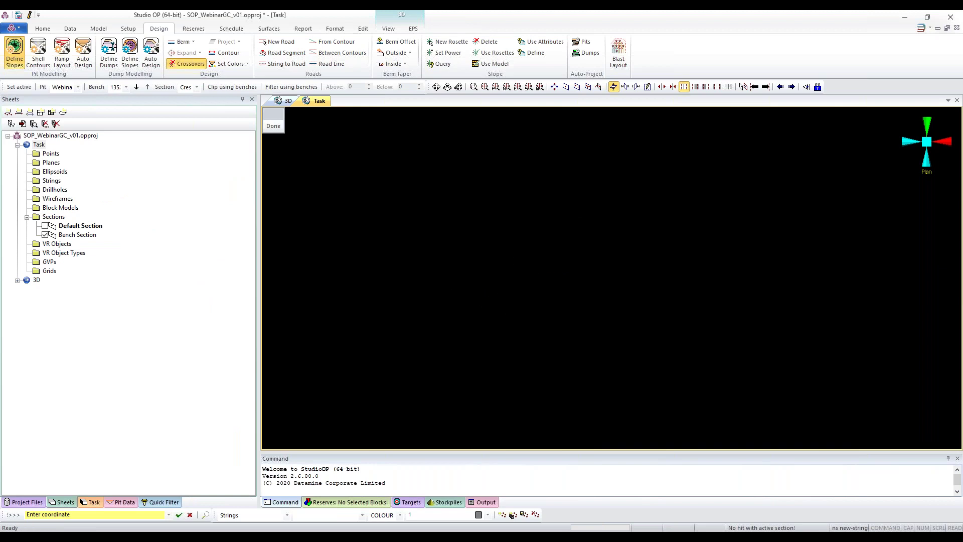
{"action": "key", "text": "Escape"}
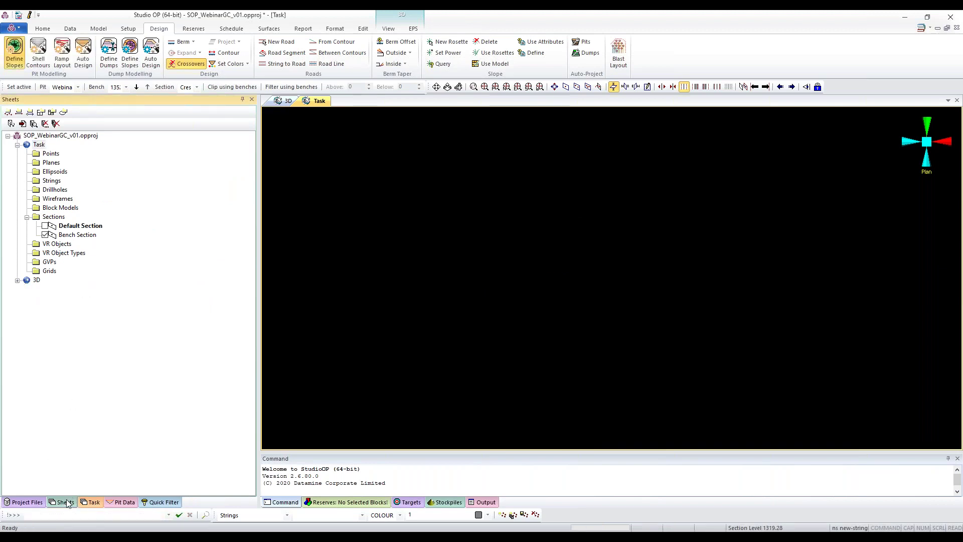
{"action": "double_click", "coordinate": [65, 226]}
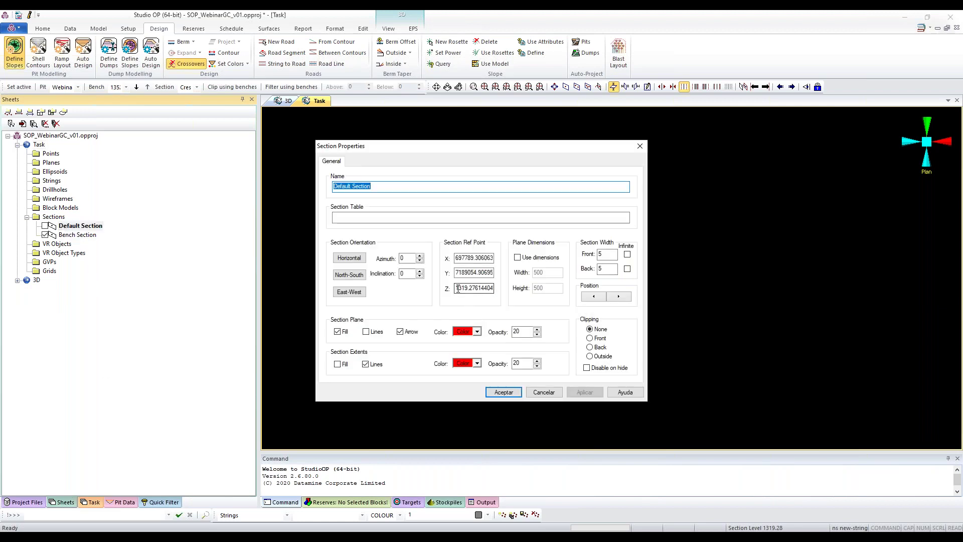
{"action": "type", "text": "300"}
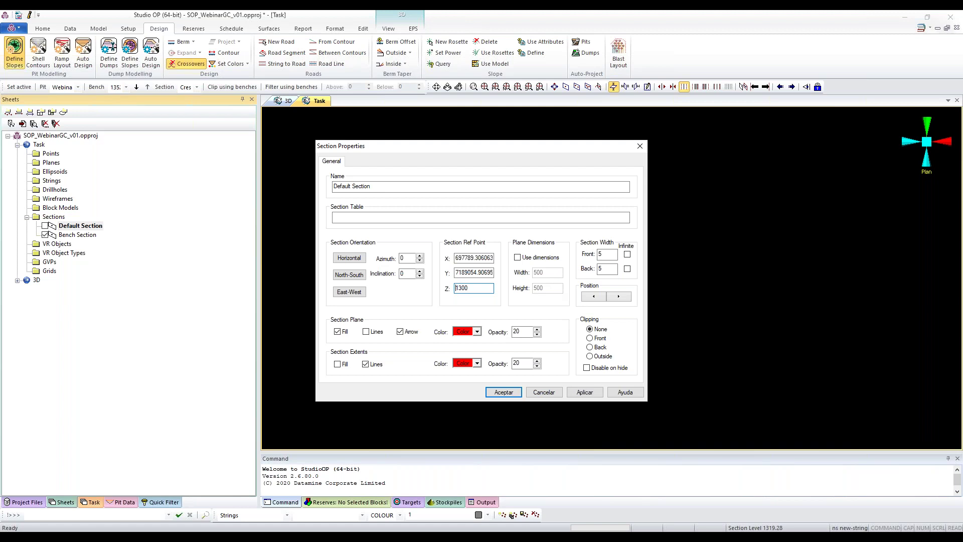
{"action": "left_click", "coordinate": [576, 393]}
{"action": "left_click", "coordinate": [504, 393]}
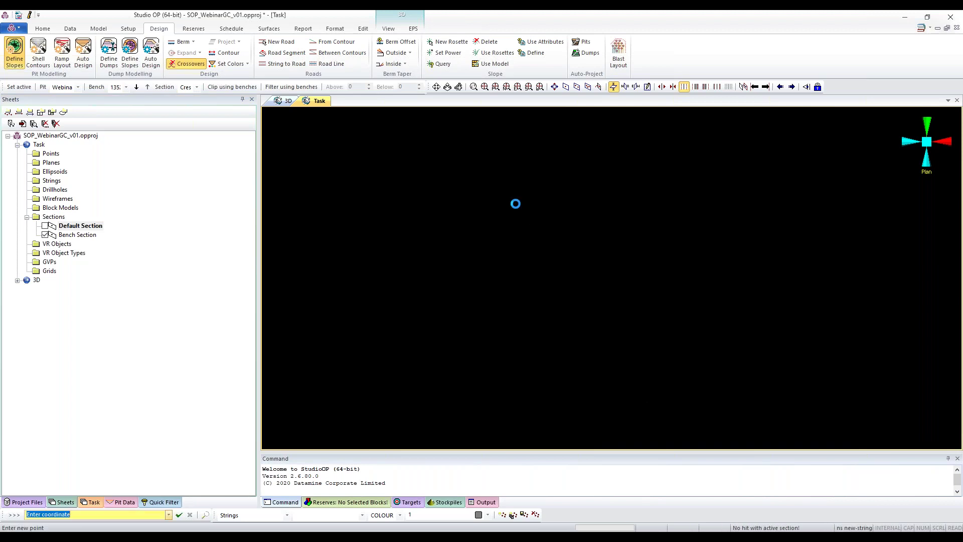
{"action": "key", "text": "Escape"}
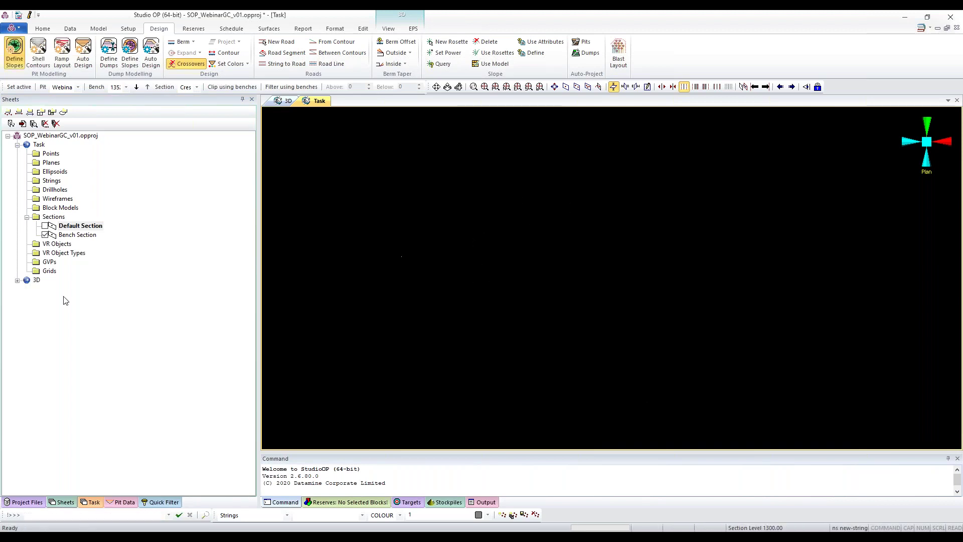
{"action": "left_click", "coordinate": [21, 502]}
Step: Load the p1ph1design strings into the plan view and set a horizontal section on a string
{"action": "left_click_drag", "start_coordinate": [60, 186], "coordinate": [519, 205]}
{"action": "scroll", "coordinate": [604, 255], "scroll_direction": "up", "scroll_amount": 3}
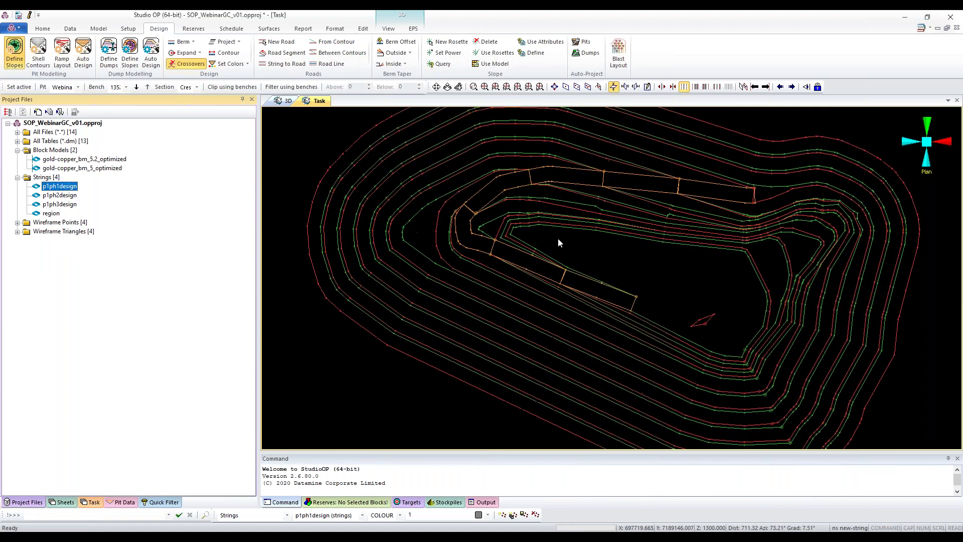
{"action": "key", "text": "1"}
{"action": "right_click", "coordinate": [539, 223]}
{"action": "left_click", "coordinate": [478, 325]}
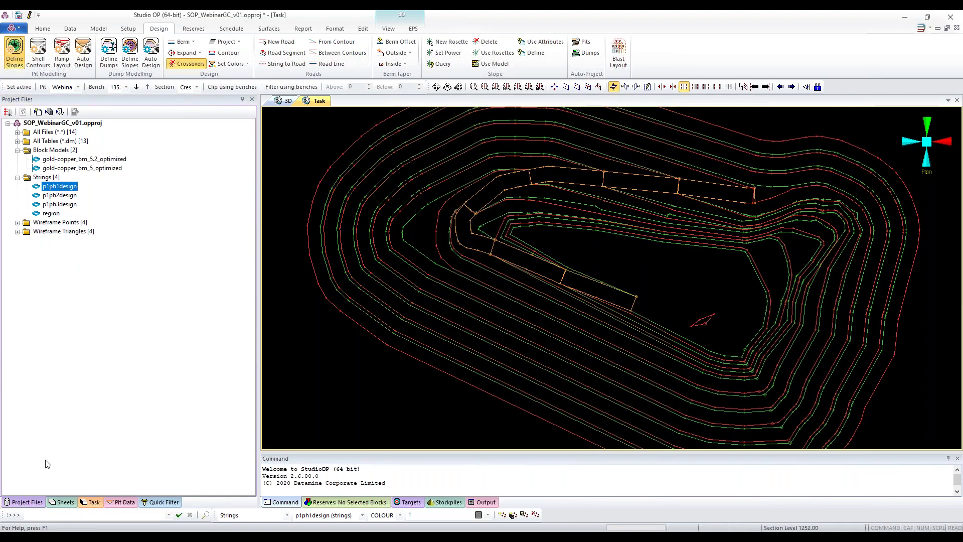
Step: Redefine the horizontal section through a p1ph1design string vertex, giving section level 1252.00
{"action": "left_click", "coordinate": [62, 502]}
{"action": "left_click", "coordinate": [27, 182]}
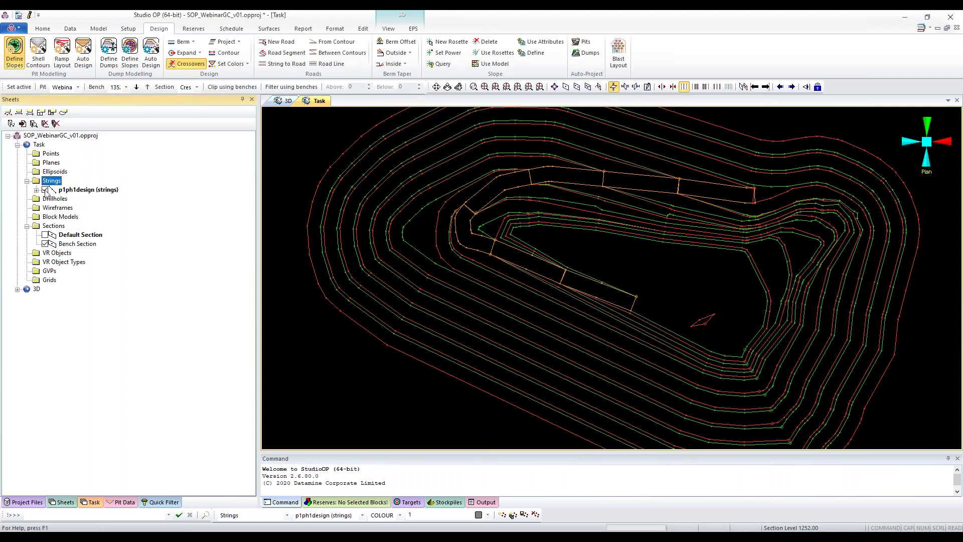
{"action": "left_click", "coordinate": [45, 190]}
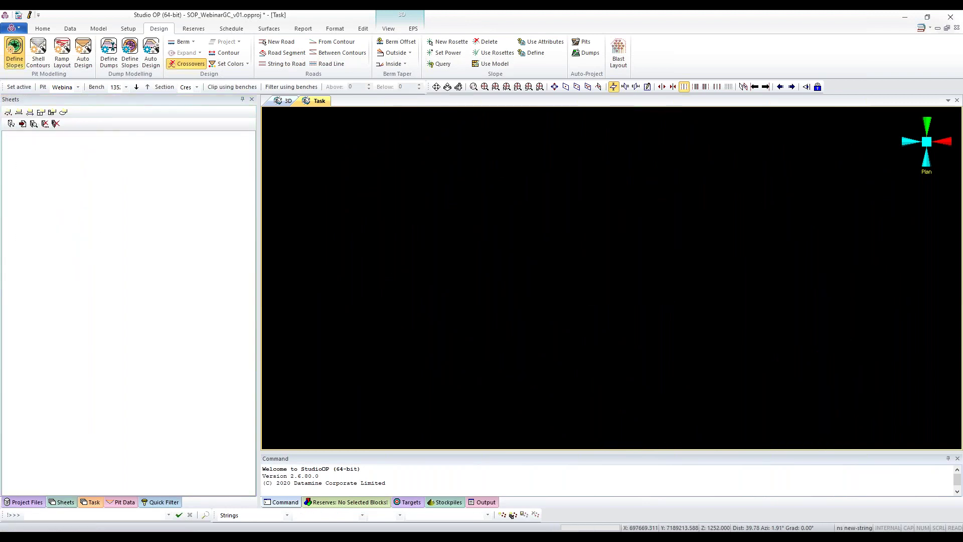
{"action": "key", "text": "Escape"}
{"action": "left_click", "coordinate": [74, 189]}
{"action": "left_click", "coordinate": [45, 199]}
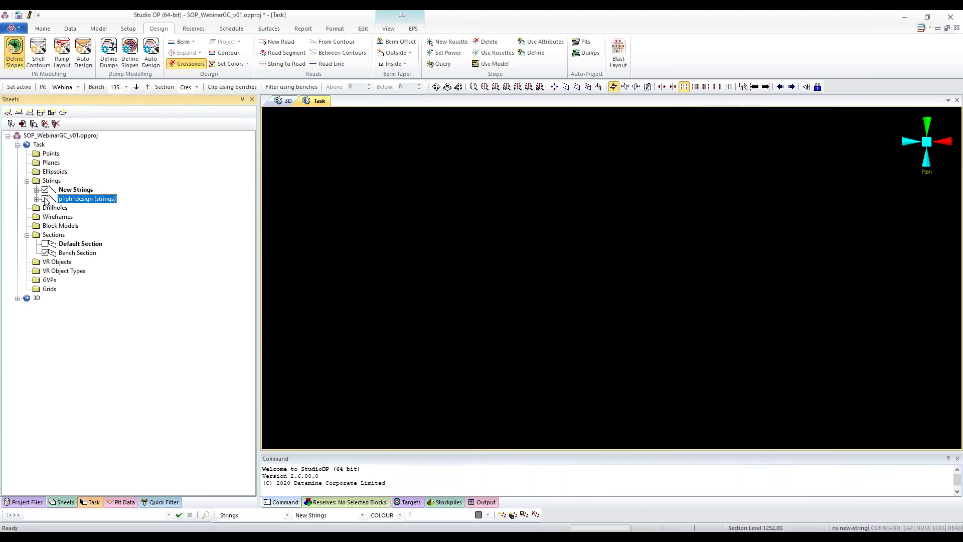
{"action": "left_click_drag", "start_coordinate": [569, 277], "coordinate": [473, 189]}
{"action": "scroll", "coordinate": [611, 267], "scroll_direction": "up", "scroll_amount": 1}
{"action": "scroll", "coordinate": [611, 267], "scroll_direction": "up", "scroll_amount": 5}
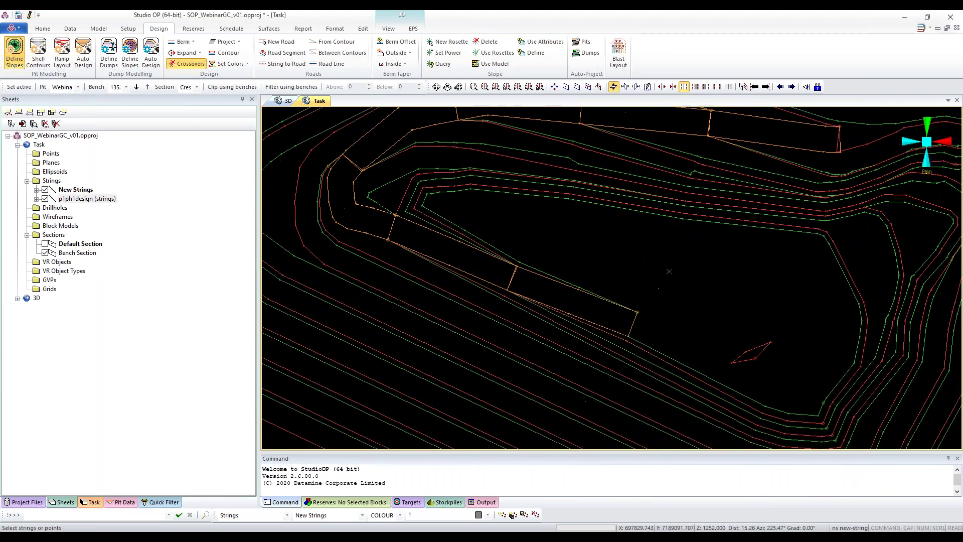
{"action": "left_click", "coordinate": [637, 312]}
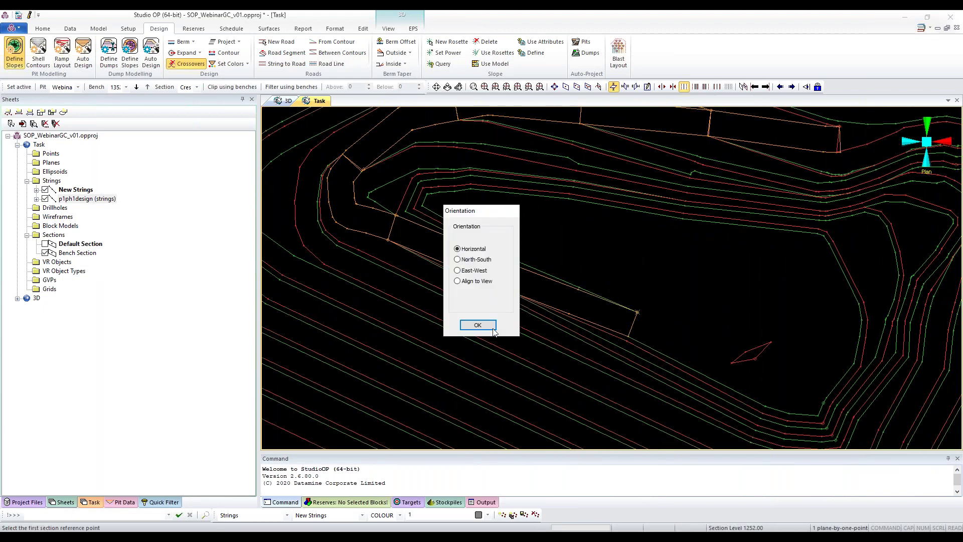
{"action": "left_click", "coordinate": [478, 326]}
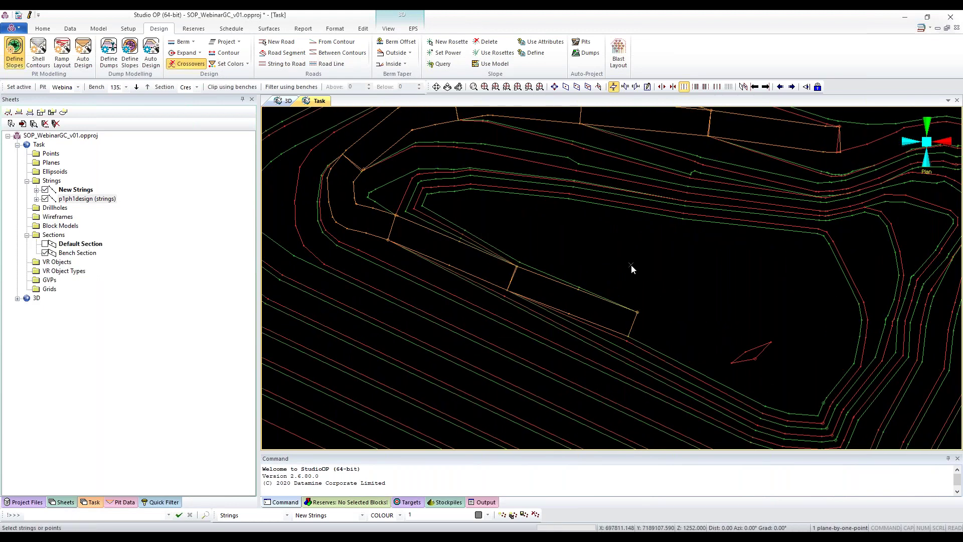
Step: Draw a four-point test string, then select and delete it
{"action": "key", "text": "s"}
{"action": "left_click", "coordinate": [632, 246]}
{"action": "left_click", "coordinate": [650, 286]}
{"action": "left_click", "coordinate": [713, 276]}
{"action": "left_click", "coordinate": [713, 241]}
{"action": "key", "text": "Escape"}
{"action": "left_click", "coordinate": [646, 259]}
{"action": "key", "text": "Delete"}
{"action": "key", "text": "Return"}
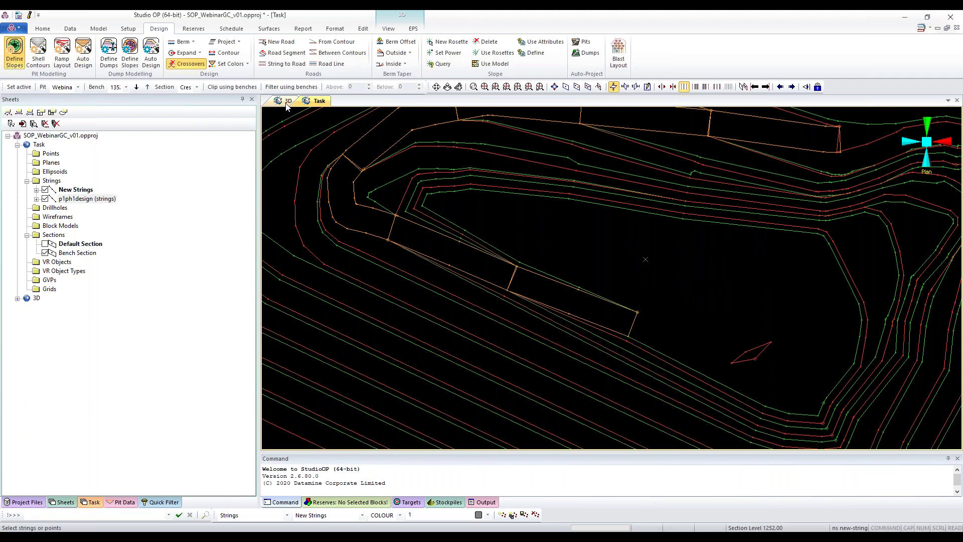
Step: Check the 3D view, then hide the p1ph1design and New Strings sheets in the Task plan
{"action": "left_click", "coordinate": [286, 101]}
{"action": "scroll", "coordinate": [633, 208], "scroll_direction": "up", "scroll_amount": 3}
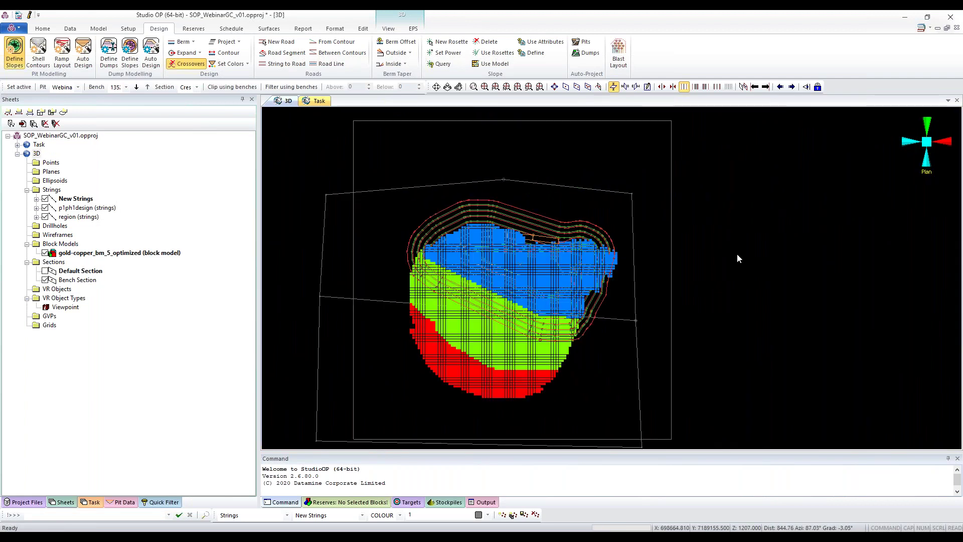
{"action": "scroll", "coordinate": [531, 249], "scroll_direction": "up", "scroll_amount": 2}
{"action": "scroll", "coordinate": [532, 250], "scroll_direction": "up", "scroll_amount": 1}
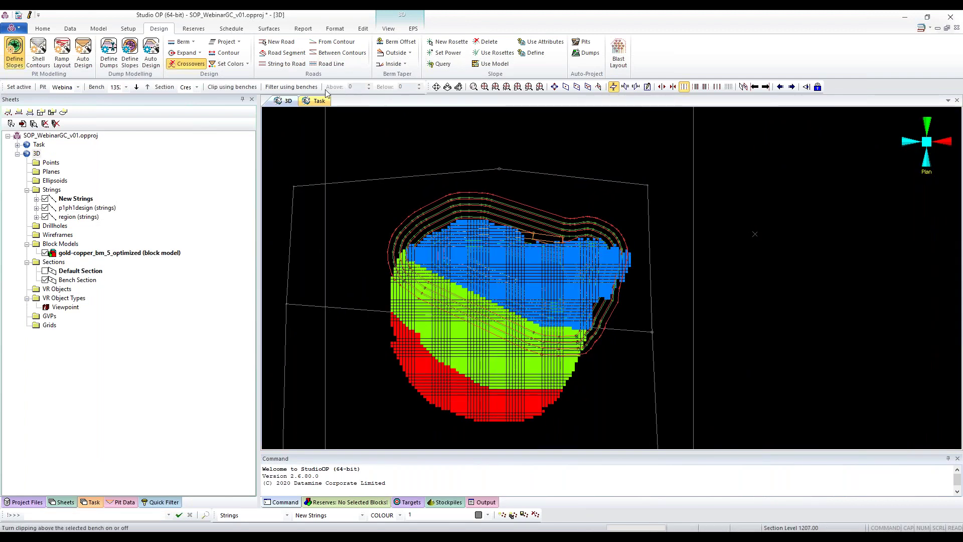
{"action": "left_click", "coordinate": [317, 102]}
{"action": "scroll", "coordinate": [605, 235], "scroll_direction": "down", "scroll_amount": 6}
{"action": "left_click", "coordinate": [45, 198]}
{"action": "left_click", "coordinate": [45, 190]}
{"action": "left_click", "coordinate": [45, 190]}
{"action": "mouse_move", "coordinate": [653, 315]}
{"action": "left_mouse_down"}
{"action": "mouse_move", "coordinate": [552, 233]}
{"action": "mouse_move", "coordinate": [512, 230]}
{"action": "left_mouse_up"}
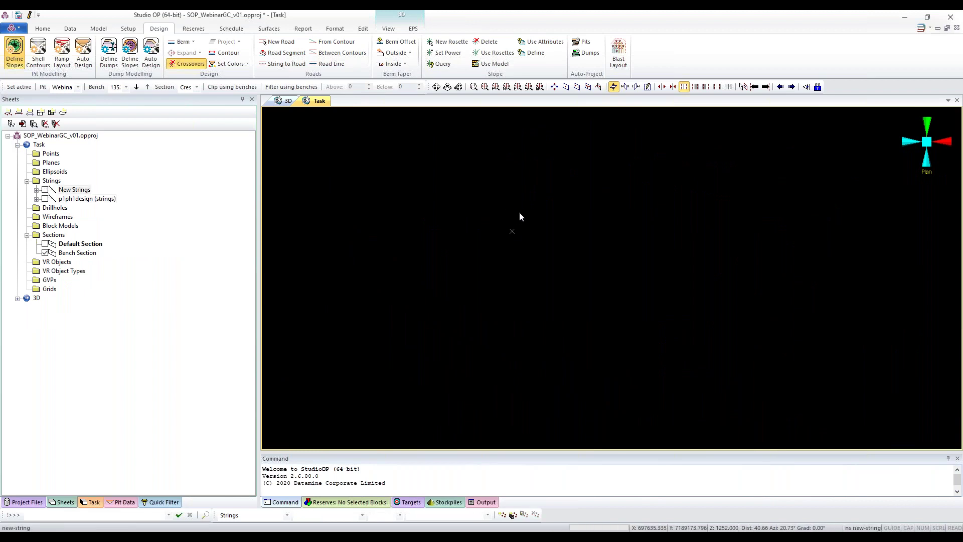
Step: Start a string on a fresh New Strings 2 sheet and hide the other string sheets
{"action": "key", "text": "s"}
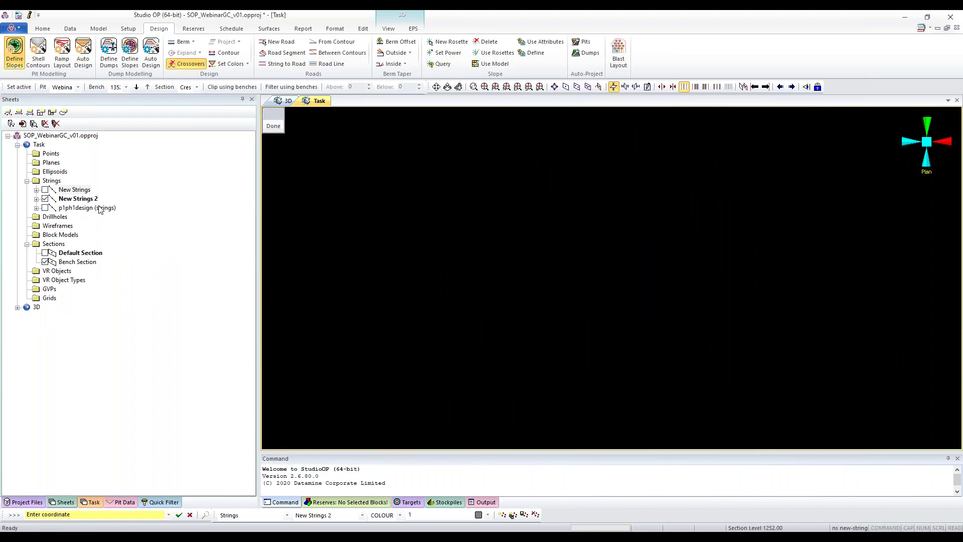
{"action": "left_click", "coordinate": [45, 198]}
{"action": "left_click", "coordinate": [45, 190]}
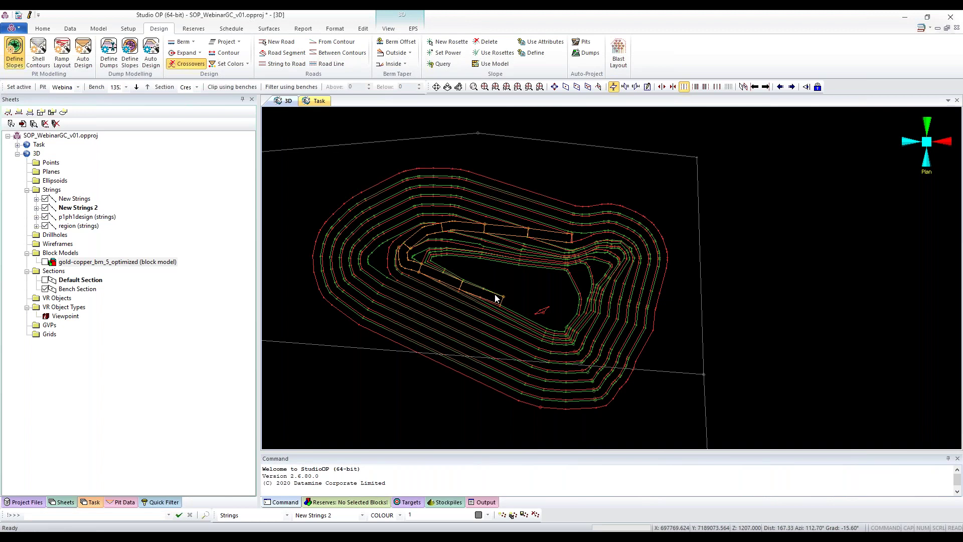
{"action": "scroll", "coordinate": [497, 296], "scroll_direction": "up", "scroll_amount": 2}
{"action": "scroll", "coordinate": [505, 290], "scroll_direction": "up", "scroll_amount": 2}
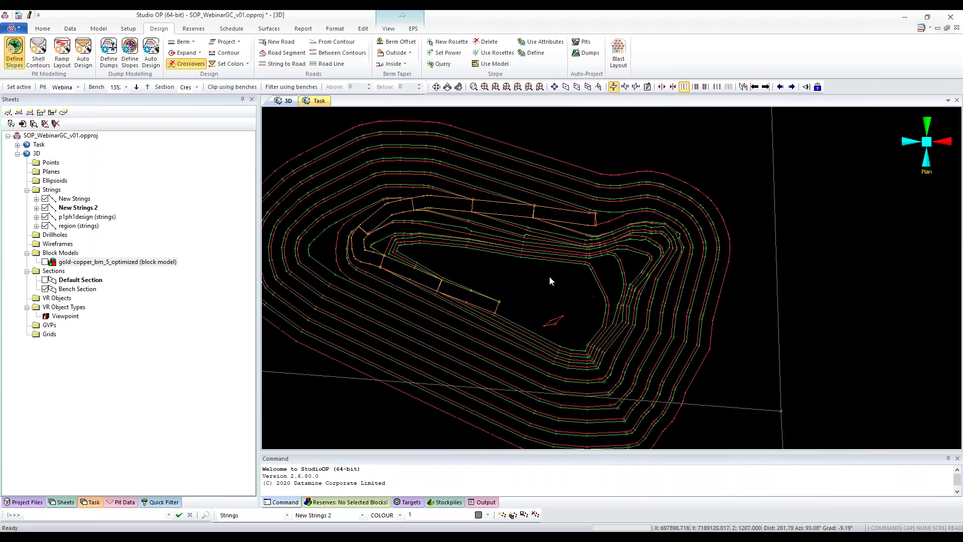
Step: With p1ph1design hidden in 3D, use ns to digitise the outline string points
{"action": "key", "text": "n"}
{"action": "key", "text": "s"}
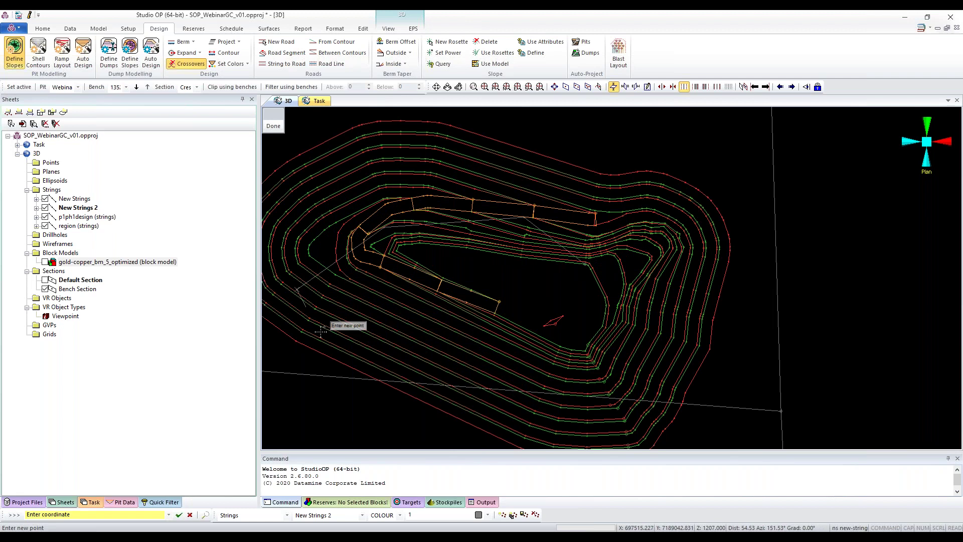
{"action": "left_click", "coordinate": [45, 217]}
{"action": "scroll", "coordinate": [331, 306], "scroll_direction": "down", "scroll_amount": 1}
{"action": "left_click", "coordinate": [415, 383]}
{"action": "left_click", "coordinate": [491, 380]}
{"action": "left_click", "coordinate": [545, 347]}
{"action": "scroll", "coordinate": [557, 300], "scroll_direction": "down", "scroll_amount": 1}
{"action": "key", "text": "Escape"}
Step: Use mpo to drag the yellow string's vertices outward into a larger polygon
{"action": "key", "text": "m"}
{"action": "key", "text": "p"}
{"action": "key", "text": "o"}
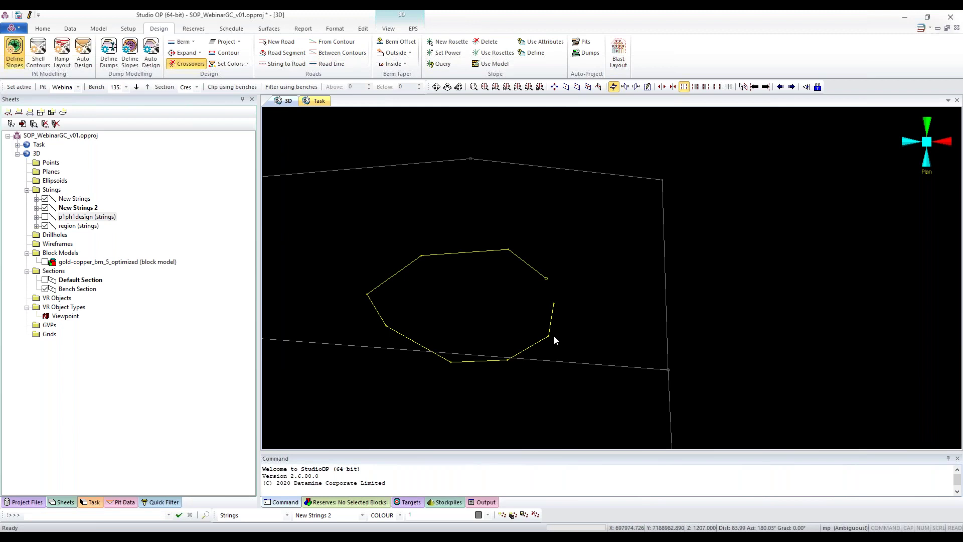
{"action": "left_click_drag", "start_coordinate": [391, 335], "coordinate": [369, 366]}
{"action": "left_click_drag", "start_coordinate": [450, 362], "coordinate": [442, 390]}
{"action": "left_click_drag", "start_coordinate": [508, 359], "coordinate": [533, 389]}
{"action": "left_click_drag", "start_coordinate": [548, 335], "coordinate": [562, 347]}
{"action": "scroll", "coordinate": [474, 383], "scroll_direction": "down", "scroll_amount": 1}
{"action": "left_click_drag", "start_coordinate": [446, 389], "coordinate": [439, 416]}
{"action": "left_click_drag", "start_coordinate": [383, 368], "coordinate": [379, 388]}
{"action": "left_click_drag", "start_coordinate": [381, 306], "coordinate": [395, 316]}
{"action": "left_click_drag", "start_coordinate": [428, 272], "coordinate": [447, 310]}
{"action": "left_click_drag", "start_coordinate": [503, 267], "coordinate": [550, 327]}
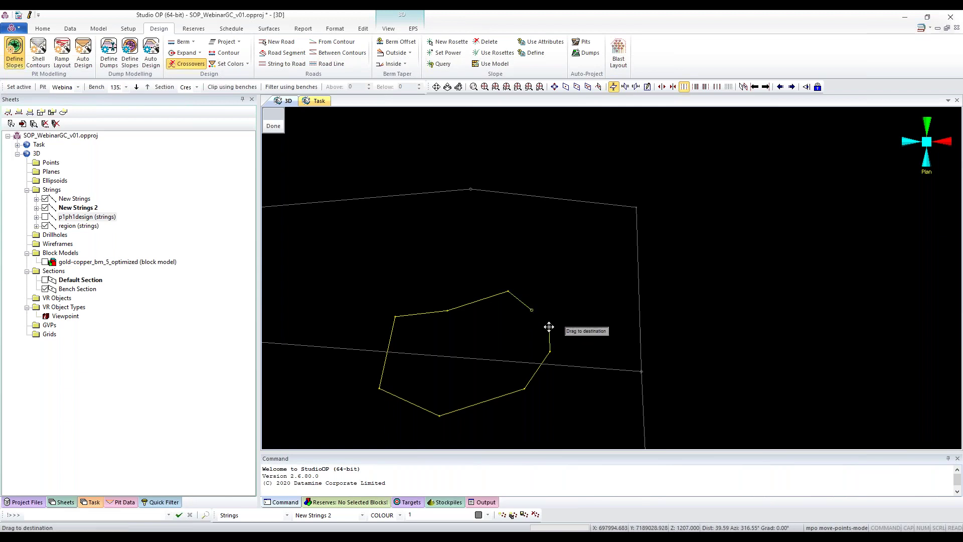
Step: Close the reshaped yellow string into a loop with clo and select it
{"action": "key", "text": "c"}
{"action": "key", "text": "l"}
{"action": "key", "text": "o"}
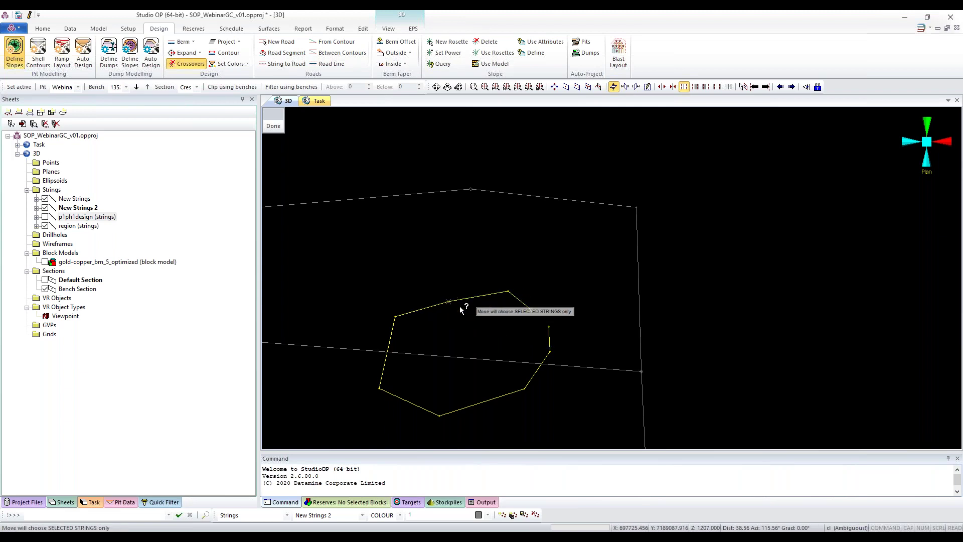
{"action": "key", "text": "Escape"}
{"action": "scroll", "coordinate": [462, 311], "scroll_direction": "up", "scroll_amount": 3}
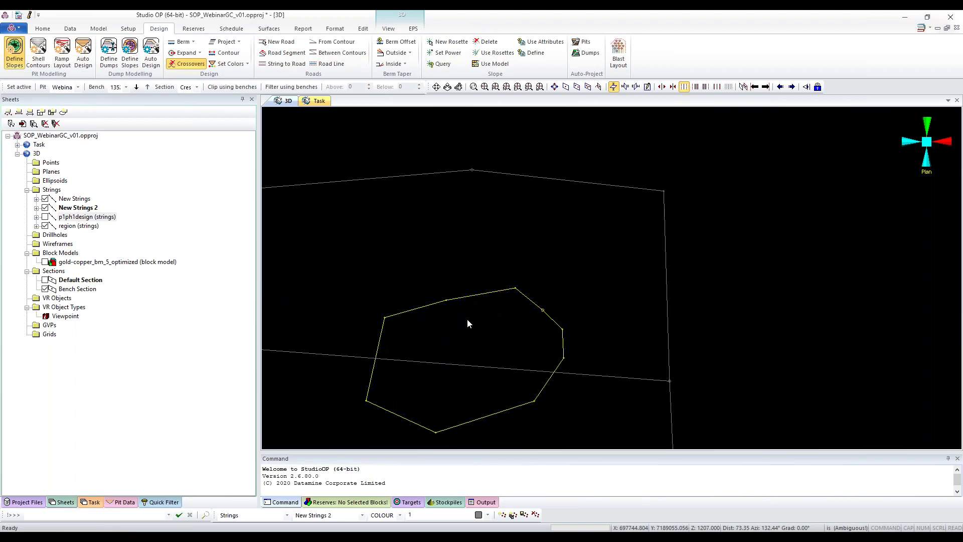
{"action": "left_click_drag", "start_coordinate": [478, 339], "coordinate": [380, 259]}
Step: Use ics to insert a curve along the outline's upper-left side, bending both control points
{"action": "key", "text": "i"}
{"action": "key", "text": "c"}
{"action": "key", "text": "s"}
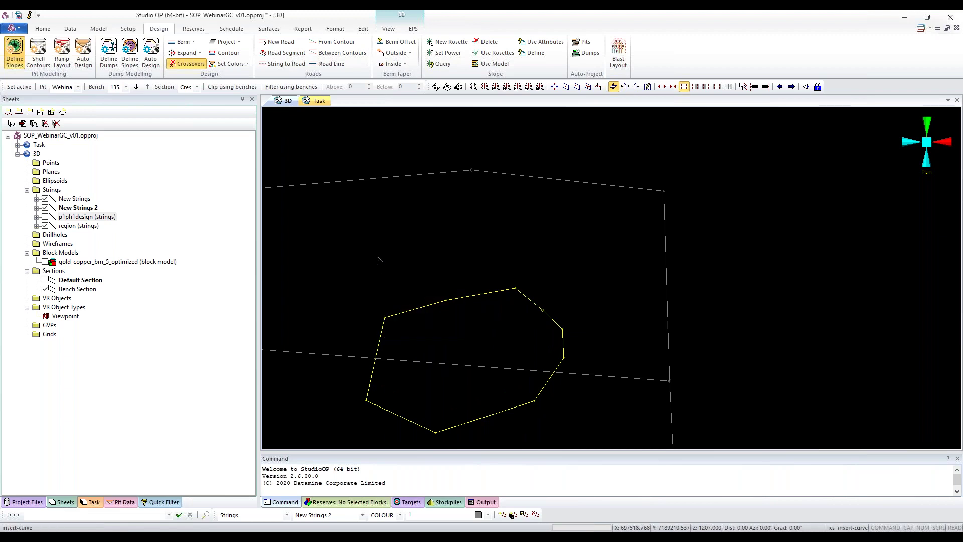
{"action": "left_click", "coordinate": [366, 400]}
{"action": "left_click", "coordinate": [515, 287]}
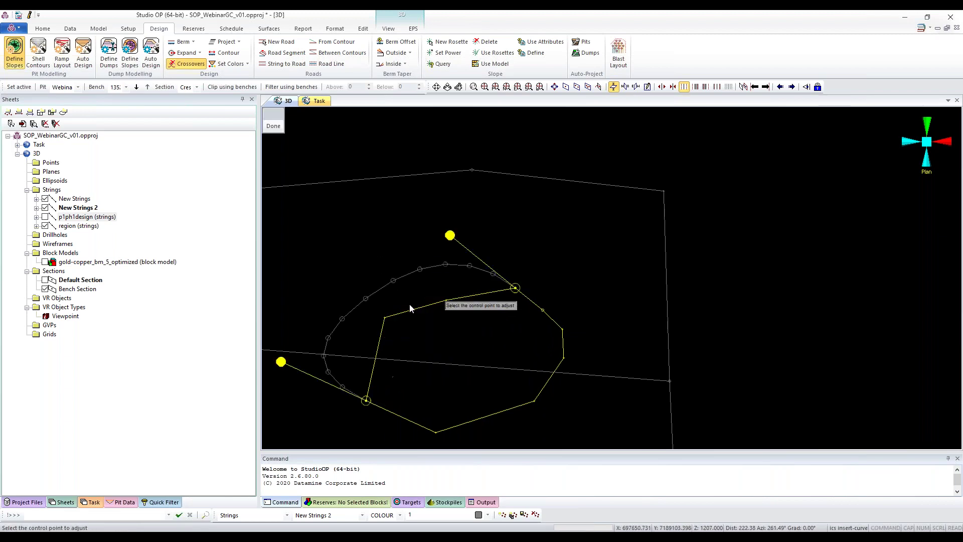
{"action": "left_click_drag", "start_coordinate": [282, 362], "coordinate": [307, 372]}
{"action": "left_click_drag", "start_coordinate": [449, 235], "coordinate": [467, 256]}
{"action": "left_click_drag", "start_coordinate": [306, 373], "coordinate": [331, 372]}
{"action": "left_click", "coordinate": [524, 342]}
Step: Insert a curve on the outline's notched right side, pulling its control points inward
{"action": "left_click", "coordinate": [543, 310]}
{"action": "left_click", "coordinate": [433, 431]}
{"action": "left_click_drag", "start_coordinate": [599, 356], "coordinate": [577, 337]}
{"action": "scroll", "coordinate": [529, 416], "scroll_direction": "down", "scroll_amount": 2}
{"action": "left_click_drag", "start_coordinate": [515, 447], "coordinate": [494, 444]}
{"action": "key", "text": "Escape"}
{"action": "key", "text": "Escape"}
{"action": "left_click", "coordinate": [542, 309]}
{"action": "scroll", "coordinate": [548, 328], "scroll_direction": "down", "scroll_amount": 2}
{"action": "middle_click_drag", "start_coordinate": [510, 320], "coordinate": [518, 281]}
{"action": "left_click_drag", "start_coordinate": [525, 357], "coordinate": [538, 306], "text": "shift"}
{"action": "scroll", "coordinate": [562, 323], "scroll_direction": "up", "scroll_amount": 2}
Step: Insert one more curve to round off the remaining corner of the outline
{"action": "left_click", "coordinate": [551, 316]}
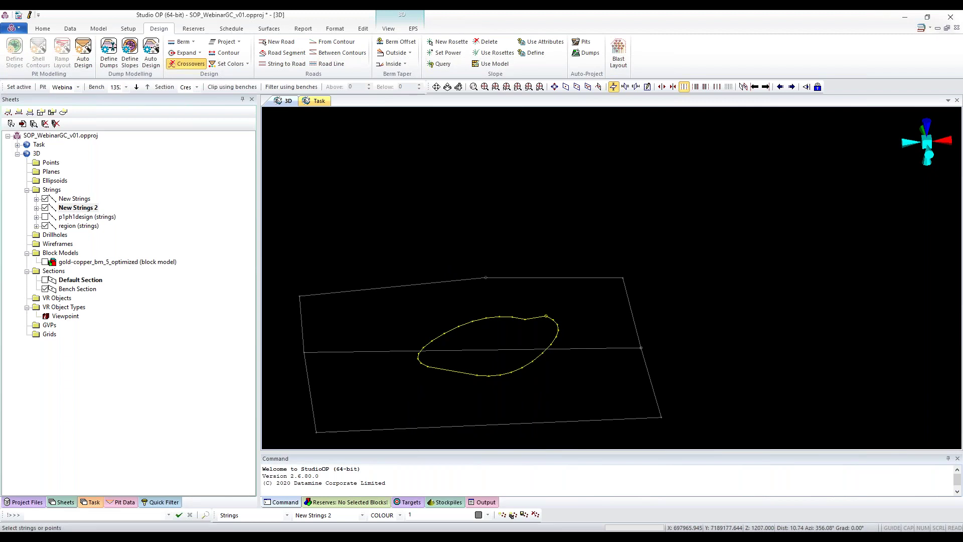
{"action": "left_click", "coordinate": [523, 316]}
{"action": "left_click", "coordinate": [522, 368]}
{"action": "scroll", "coordinate": [597, 337], "scroll_direction": "up", "scroll_amount": 1}
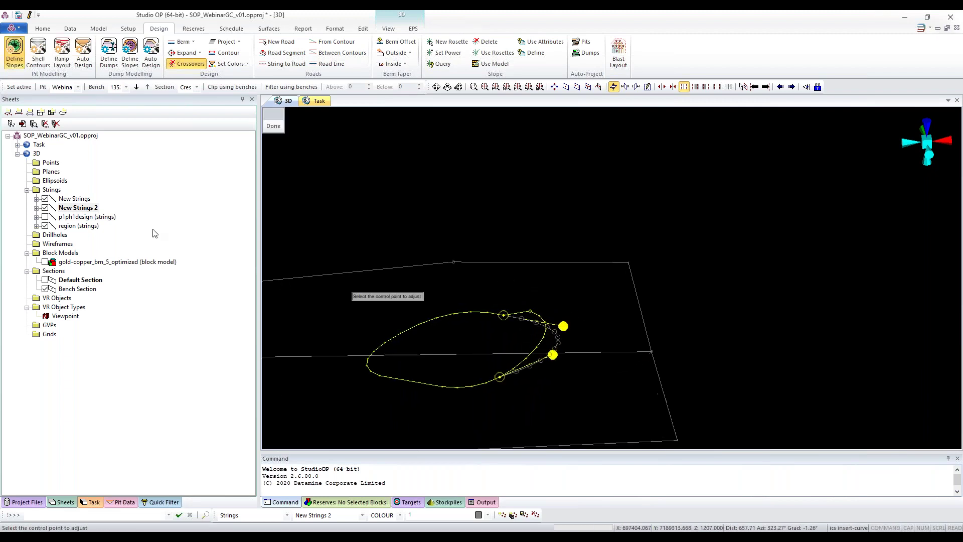
{"action": "left_click_drag", "start_coordinate": [409, 247], "coordinate": [685, 394], "text": "shift"}
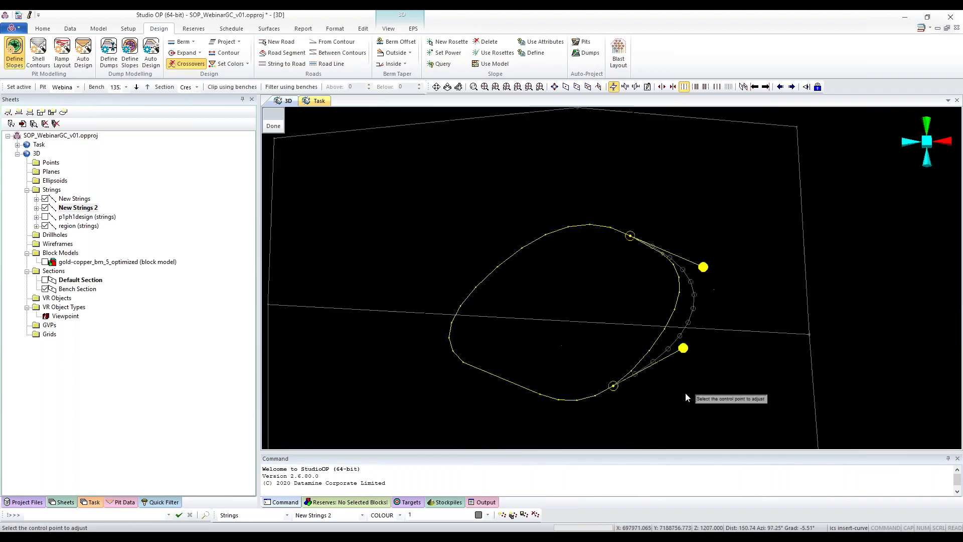
{"action": "left_click_drag", "start_coordinate": [753, 306], "coordinate": [729, 299]}
{"action": "left_click_drag", "start_coordinate": [776, 219], "coordinate": [752, 218]}
{"action": "key", "text": "Escape"}
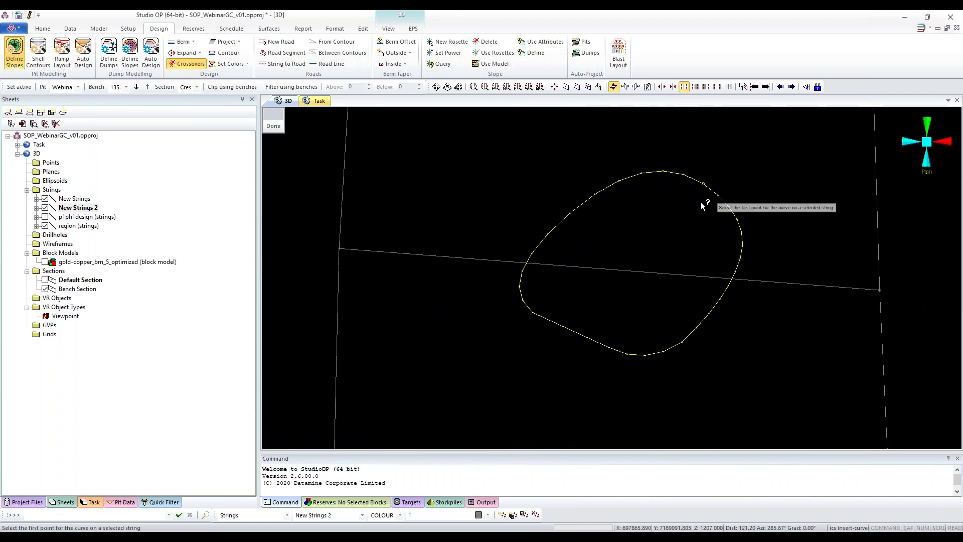
{"action": "key", "text": "Escape"}
{"action": "scroll", "coordinate": [700, 207], "scroll_direction": "down", "scroll_amount": 2}
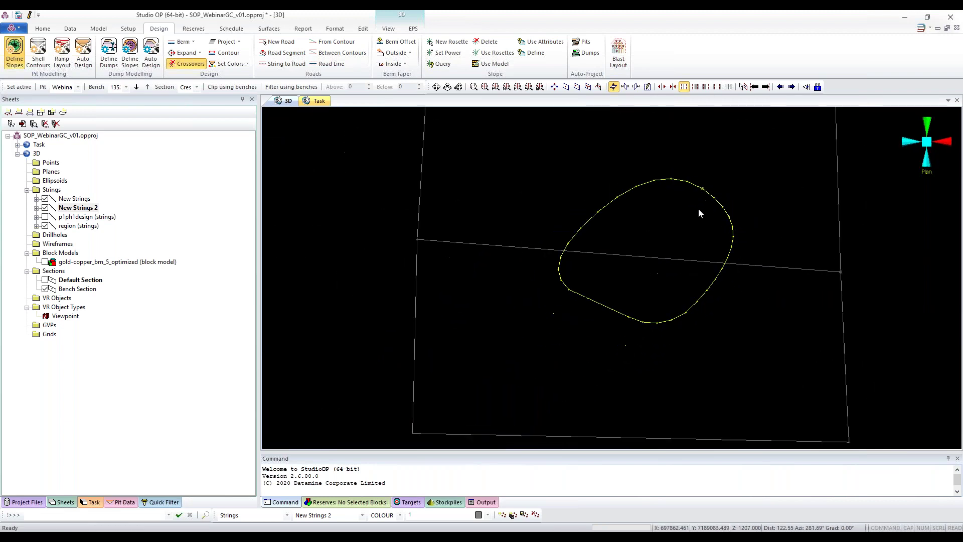
Step: Enter DEFAULT face angle 65 and berm width 5, clear the warning, and apply Define Slopes
{"action": "left_click", "coordinate": [92, 502]}
{"action": "left_click", "coordinate": [138, 256]}
{"action": "left_click", "coordinate": [10, 114]}
{"action": "left_click", "coordinate": [568, 297]}
{"action": "left_click", "coordinate": [95, 245]}
{"action": "left_click", "coordinate": [111, 237]}
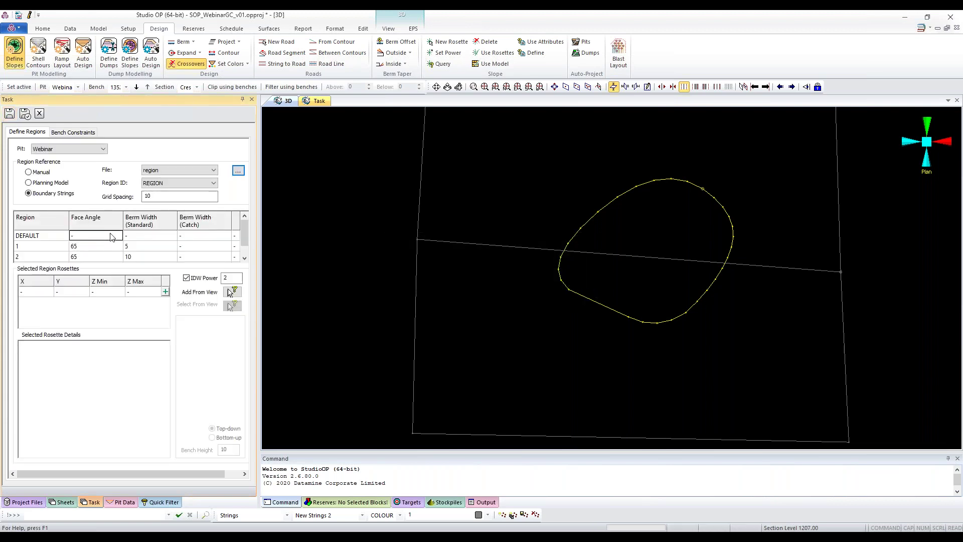
{"action": "key", "text": "Tab"}
{"action": "left_click", "coordinate": [162, 258]}
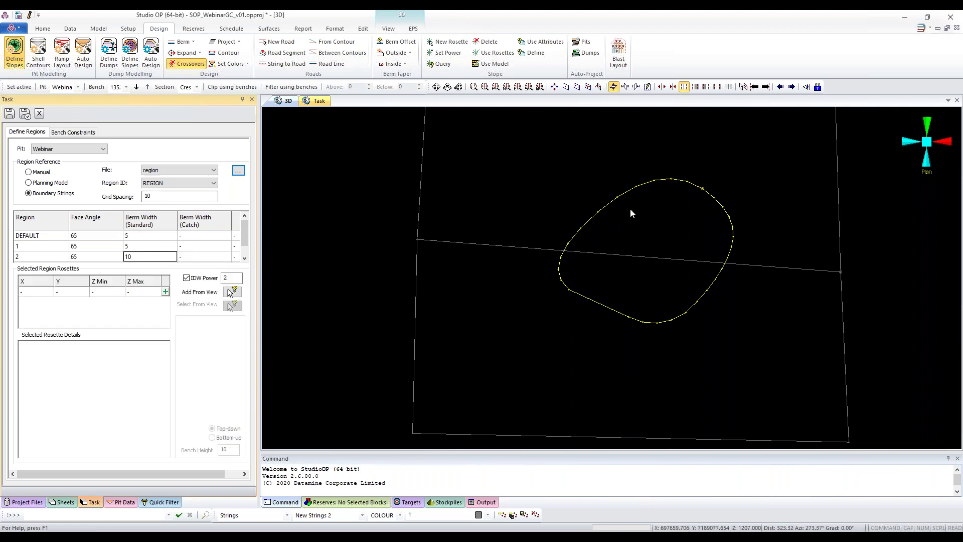
{"action": "left_click", "coordinate": [10, 114]}
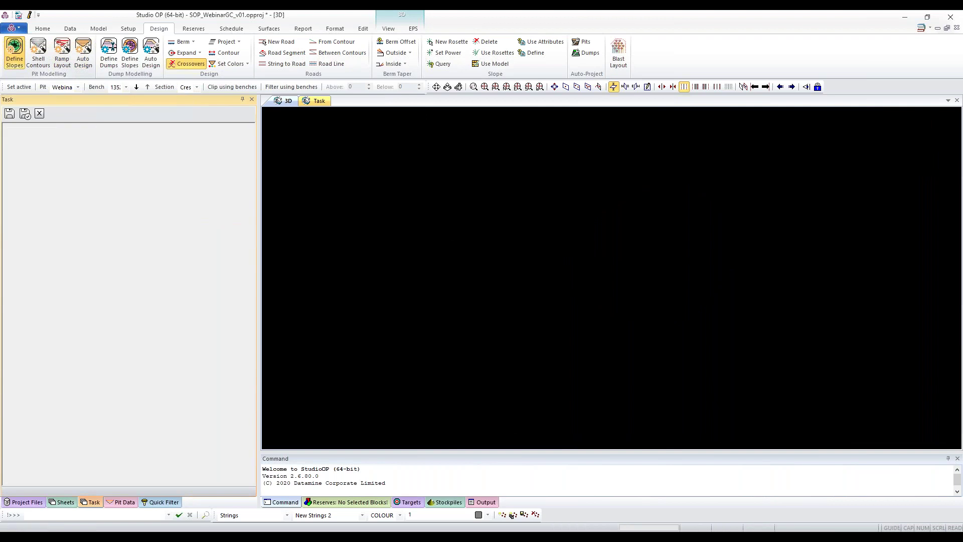
Step: Add the rounded outline as the Webinar P1_PH1 pit constraint and run Auto Pit Design
{"action": "left_click", "coordinate": [83, 53]}
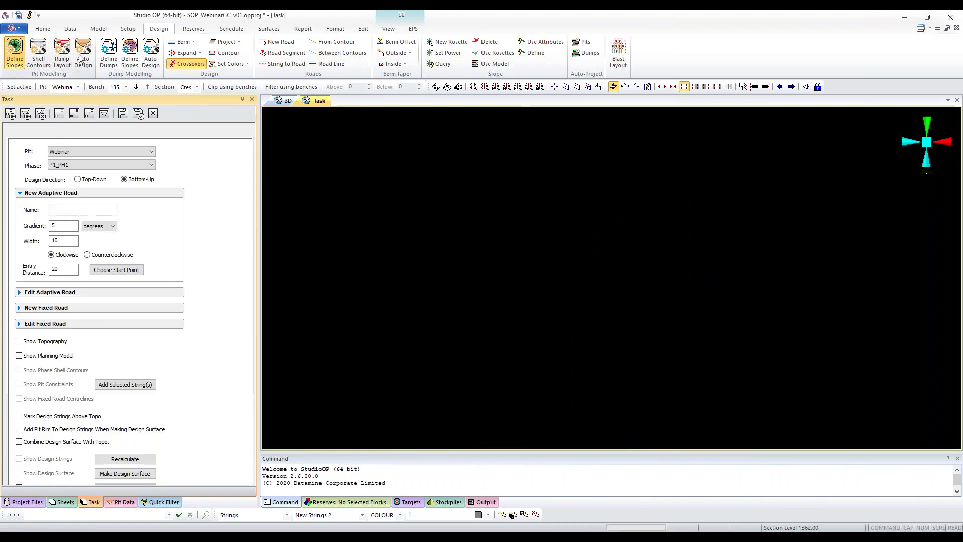
{"action": "left_click", "coordinate": [287, 101]}
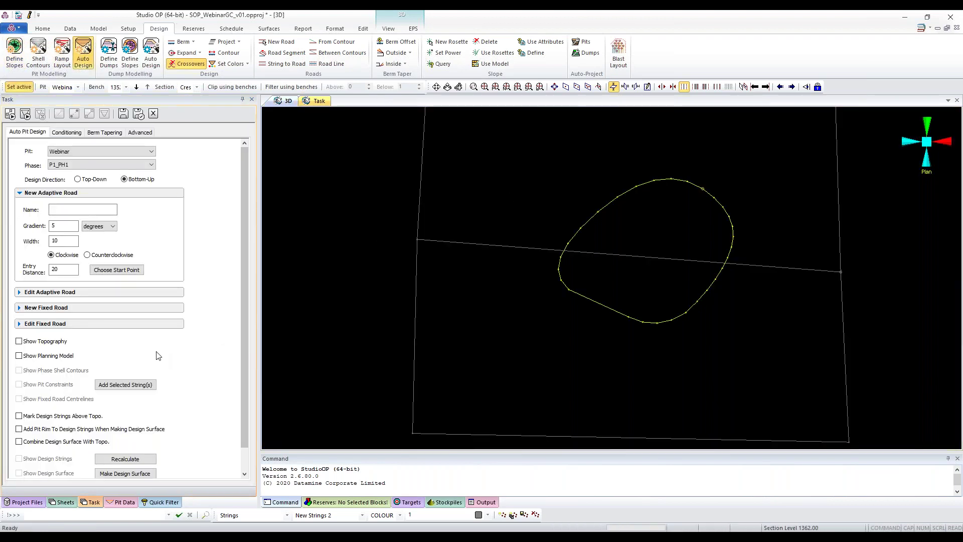
{"action": "left_click", "coordinate": [20, 193]}
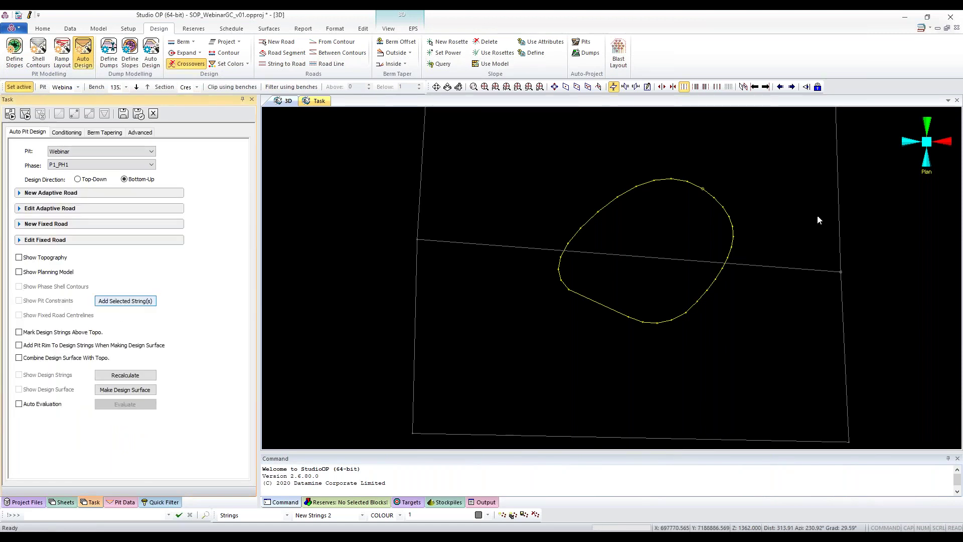
{"action": "left_click", "coordinate": [126, 301]}
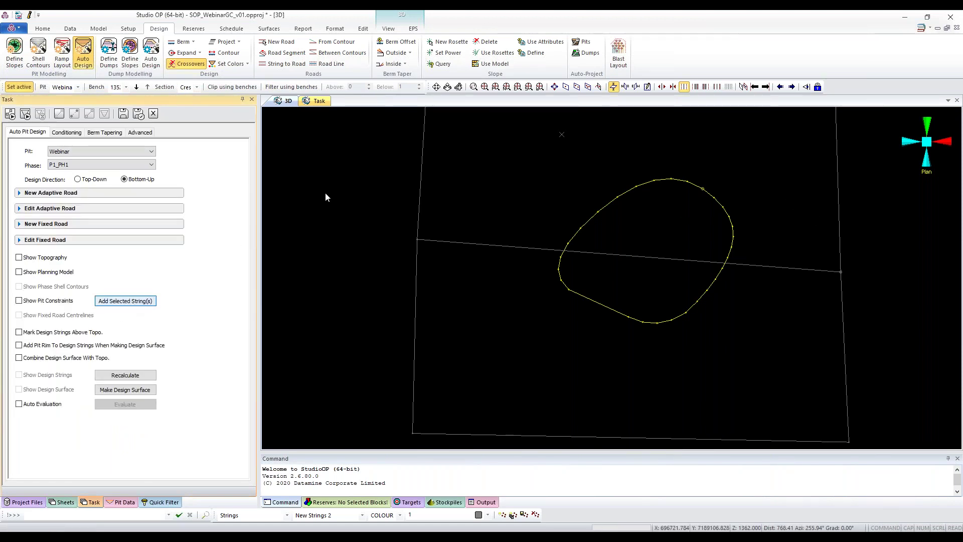
{"action": "left_click", "coordinate": [318, 101]}
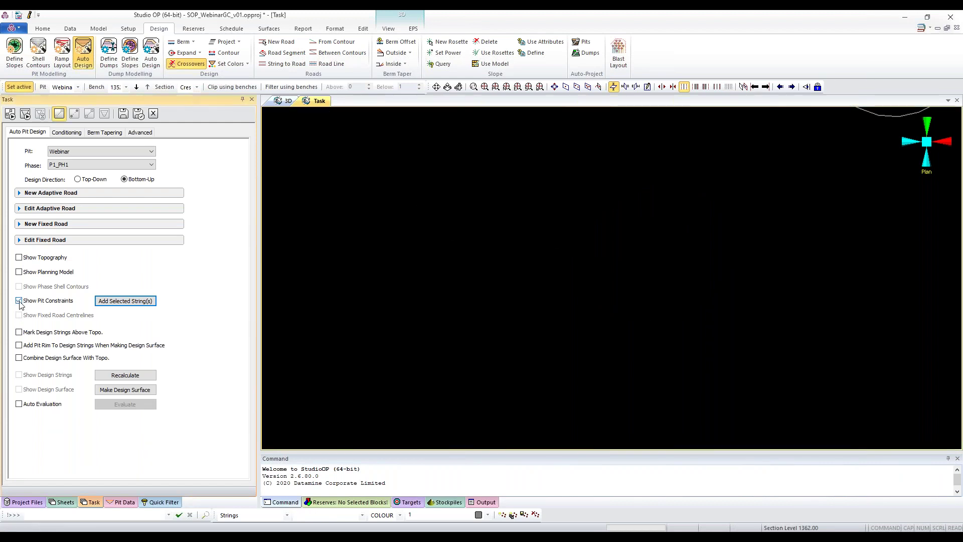
{"action": "left_click_drag", "start_coordinate": [704, 284], "coordinate": [493, 219]}
{"action": "scroll", "coordinate": [501, 240], "scroll_direction": "down", "scroll_amount": 5}
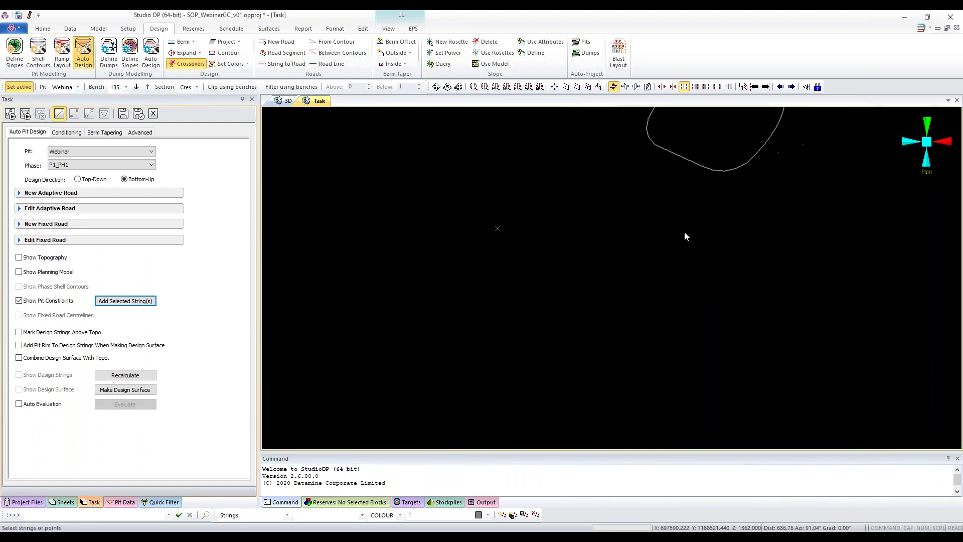
{"action": "middle_click_drag", "start_coordinate": [738, 176], "coordinate": [578, 317]}
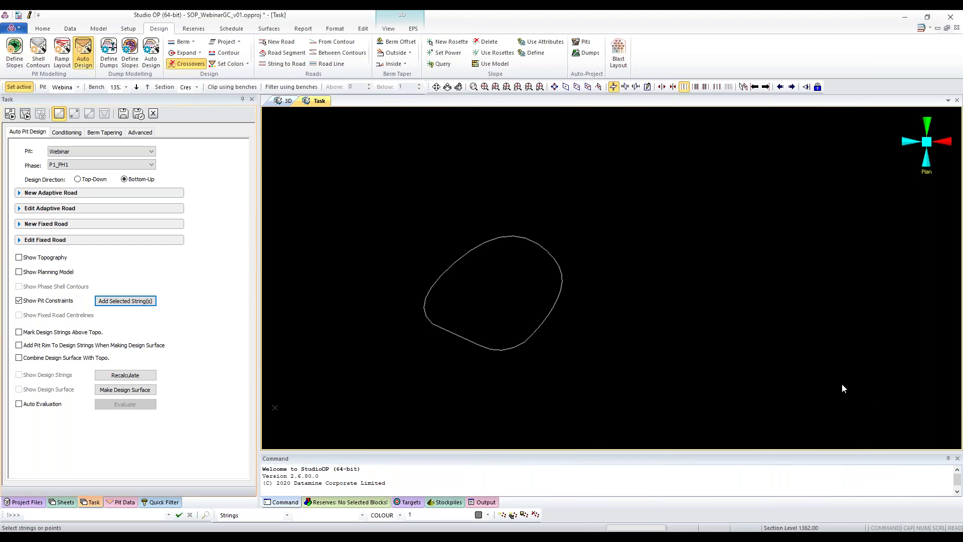
{"action": "scroll", "coordinate": [566, 321], "scroll_direction": "down", "scroll_amount": 2}
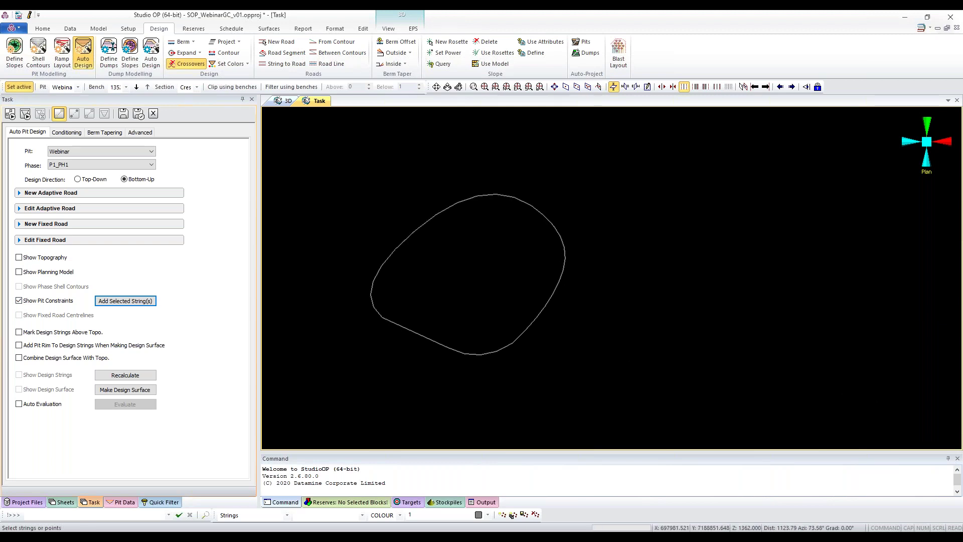
{"action": "left_click", "coordinate": [10, 114]}
Step: Tilt, pan and recentre the view on the pit design
{"action": "scroll", "coordinate": [504, 252], "scroll_direction": "down", "scroll_amount": 2}
{"action": "scroll", "coordinate": [495, 259], "scroll_direction": "up", "scroll_amount": 2}
{"action": "mouse_move", "coordinate": [495, 258]}
{"action": "left_mouse_down", "text": "shift"}
{"action": "mouse_move", "coordinate": [505, 236]}
{"action": "mouse_move", "coordinate": [504, 246]}
{"action": "left_mouse_up", "text": "shift"}
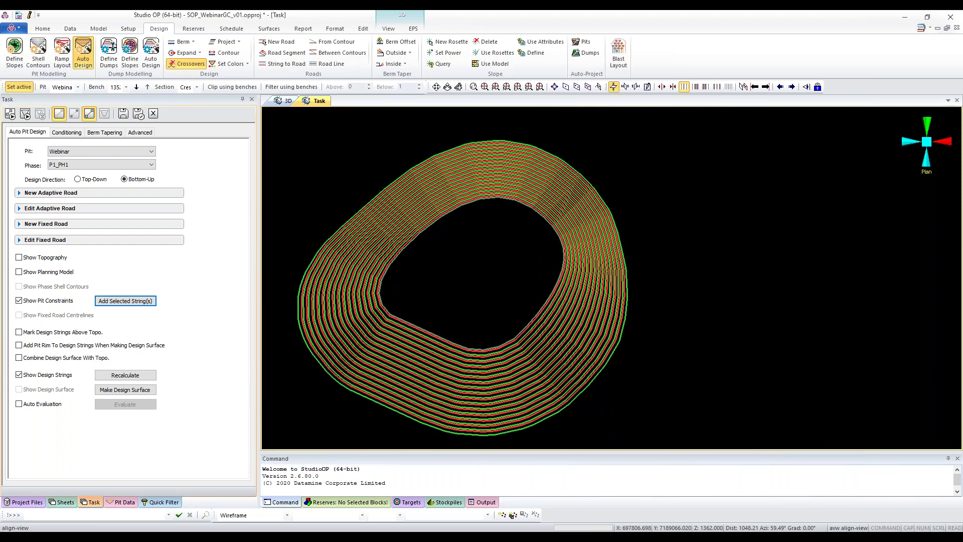
{"action": "scroll", "coordinate": [513, 243], "scroll_direction": "down", "scroll_amount": 4}
{"action": "middle_click_drag", "start_coordinate": [589, 254], "coordinate": [641, 224]}
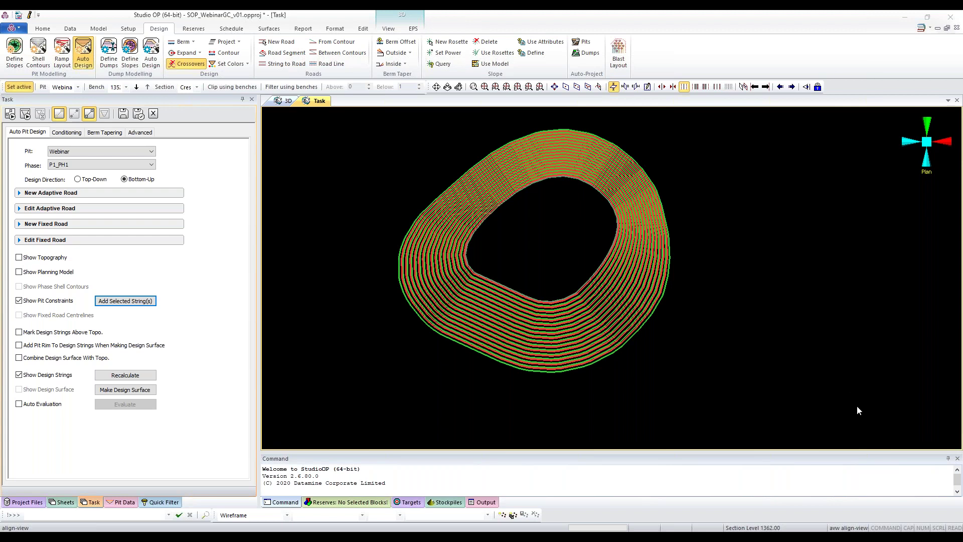
{"action": "left_click", "coordinate": [544, 229]}
{"action": "scroll", "coordinate": [522, 209], "scroll_direction": "up", "scroll_amount": 1}
{"action": "middle_click_drag", "start_coordinate": [515, 210], "coordinate": [512, 240]}
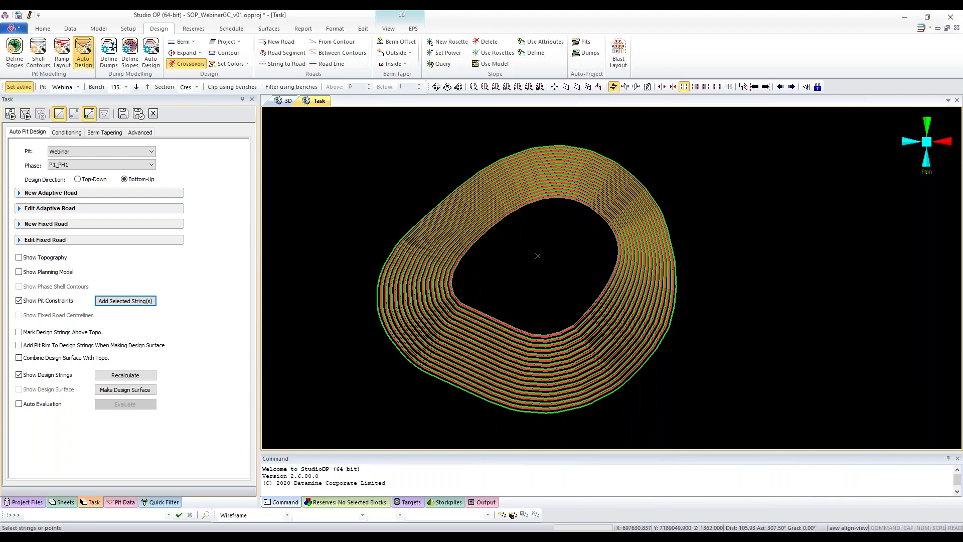
{"action": "scroll", "coordinate": [512, 233], "scroll_direction": "down", "scroll_amount": 1}
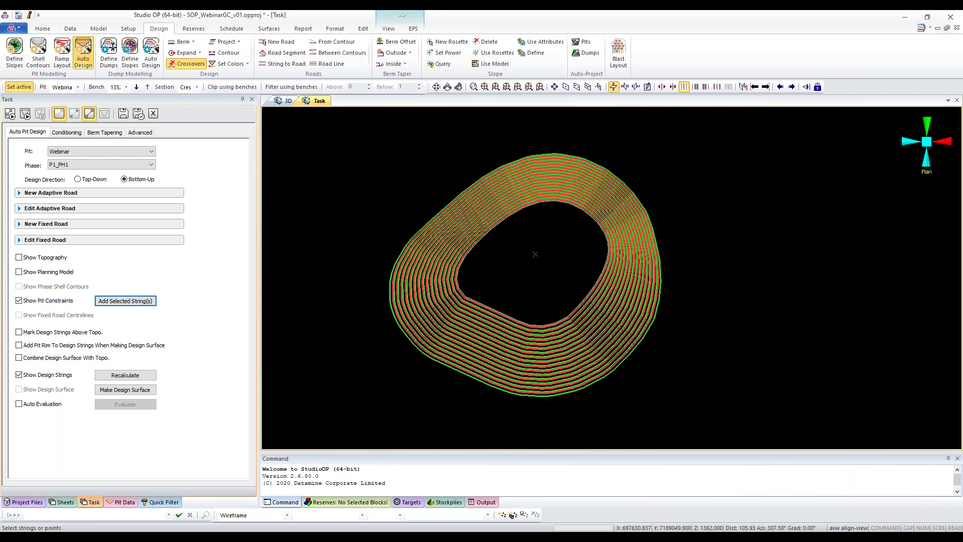
{"action": "scroll", "coordinate": [513, 234], "scroll_direction": "down", "scroll_amount": 1}
{"action": "middle_click_drag", "start_coordinate": [516, 241], "coordinate": [522, 250]}
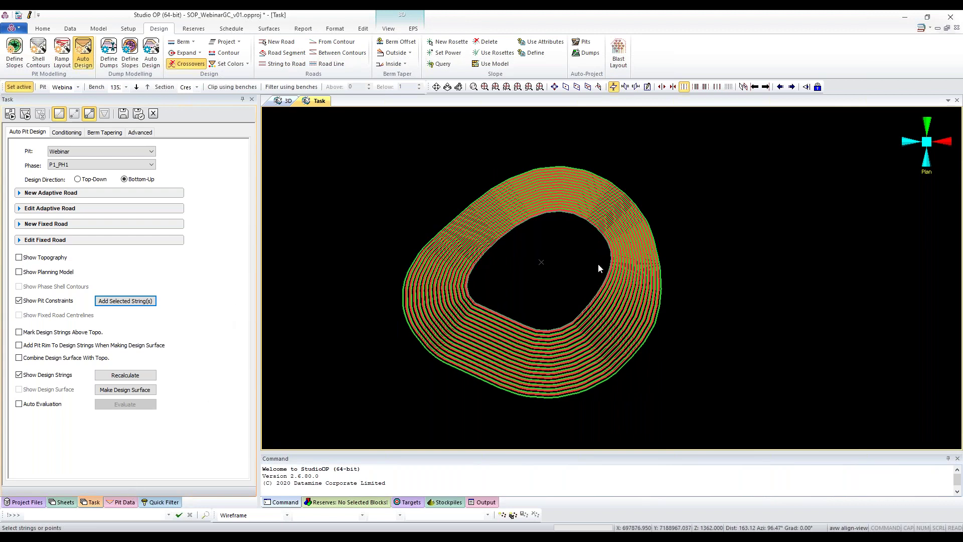
Step: Show Project Files, select the region string, and zoom to the pit's lower contours
{"action": "left_click", "coordinate": [61, 502]}
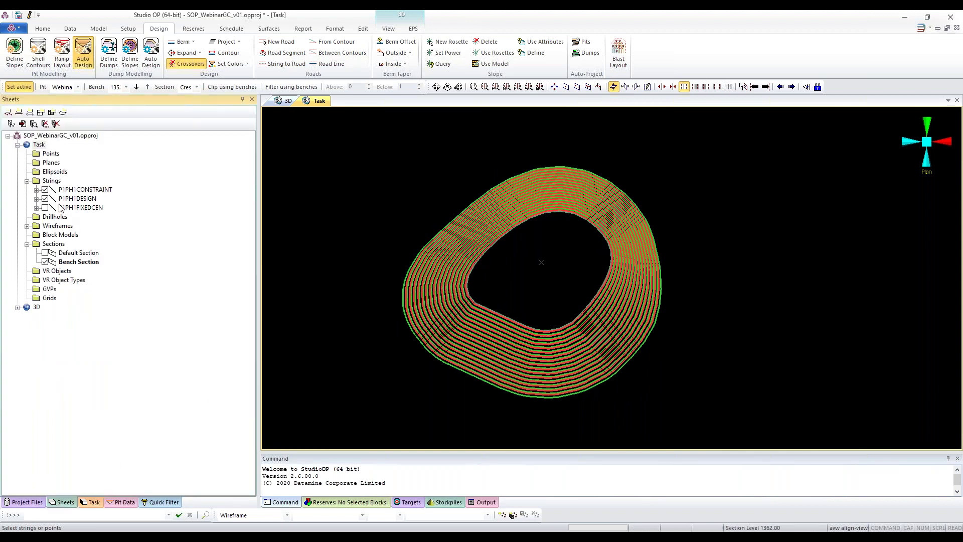
{"action": "left_click", "coordinate": [28, 502]}
{"action": "left_click", "coordinate": [51, 213]}
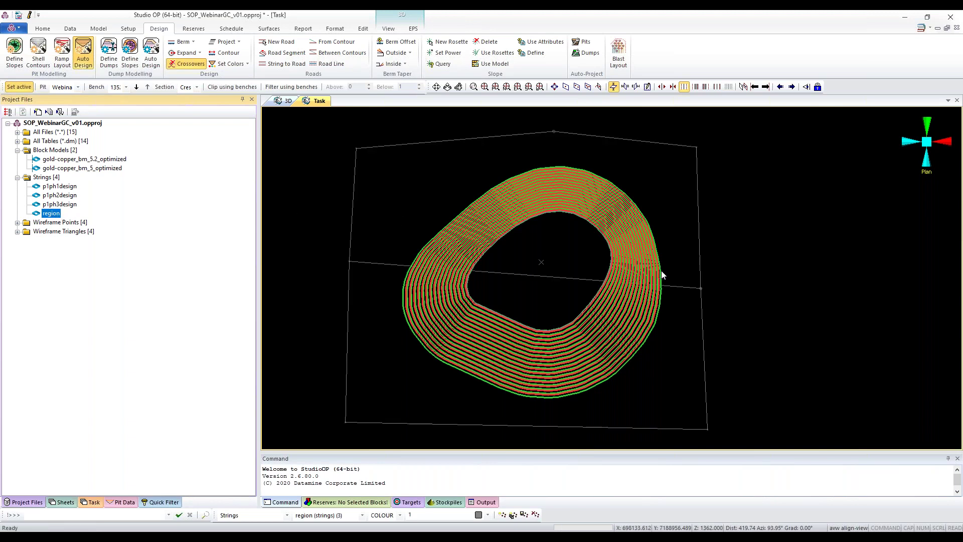
{"action": "scroll", "coordinate": [662, 275], "scroll_direction": "up", "scroll_amount": 5}
{"action": "scroll", "coordinate": [684, 234], "scroll_direction": "down", "scroll_amount": 3}
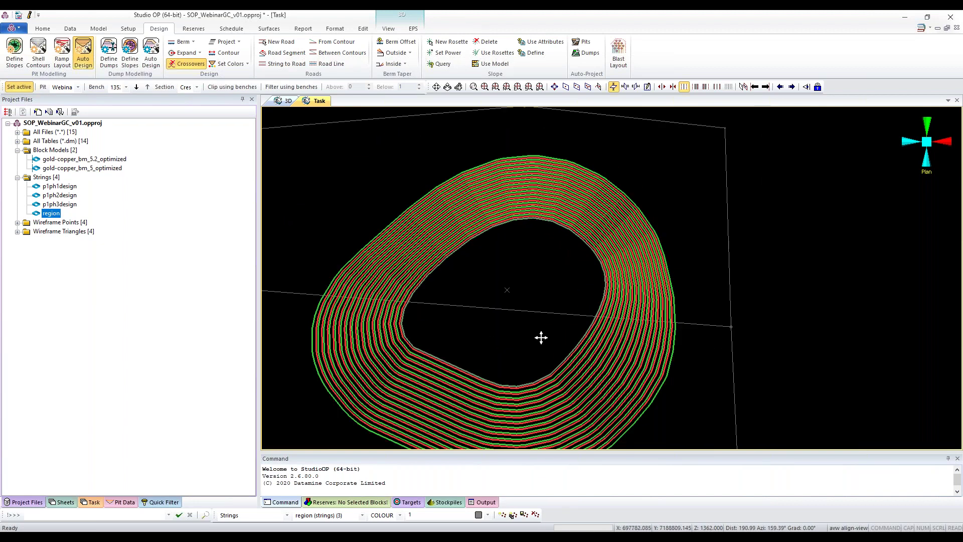
{"action": "middle_click_drag", "start_coordinate": [541, 338], "coordinate": [555, 286]}
{"action": "scroll", "coordinate": [548, 323], "scroll_direction": "up", "scroll_amount": 4}
{"action": "scroll", "coordinate": [520, 240], "scroll_direction": "up", "scroll_amount": 3}
{"action": "left_click_drag", "start_coordinate": [559, 241], "coordinate": [464, 183]}
Step: Start a ql line query and pick the first end point on a bench line
{"action": "key", "text": "q"}
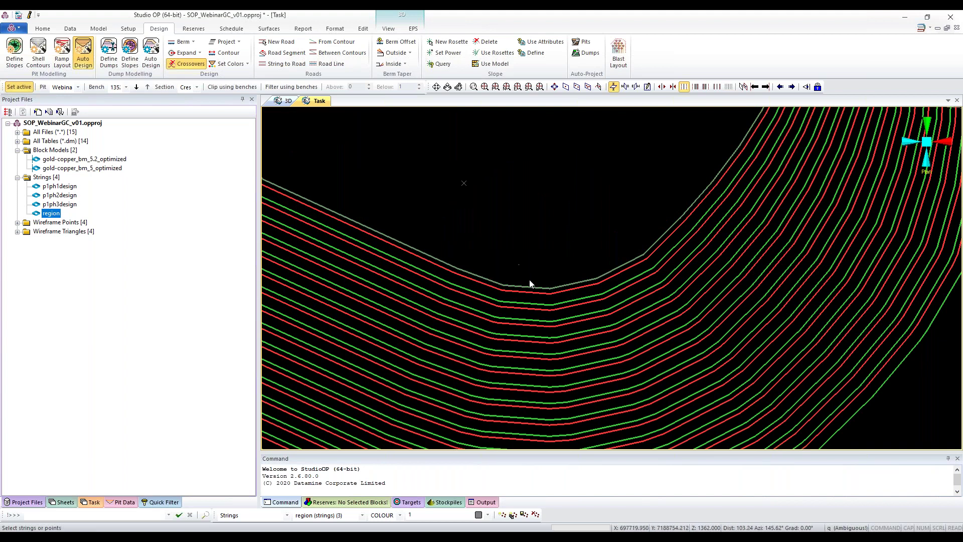
{"action": "key", "text": "l"}
{"action": "scroll", "coordinate": [544, 301], "scroll_direction": "up", "scroll_amount": 2}
{"action": "scroll", "coordinate": [486, 323], "scroll_direction": "up", "scroll_amount": 3}
{"action": "left_click", "coordinate": [483, 325]}
Step: Complete the first bench slope query and bring the pit's upper side into view
{"action": "left_click", "coordinate": [481, 331]}
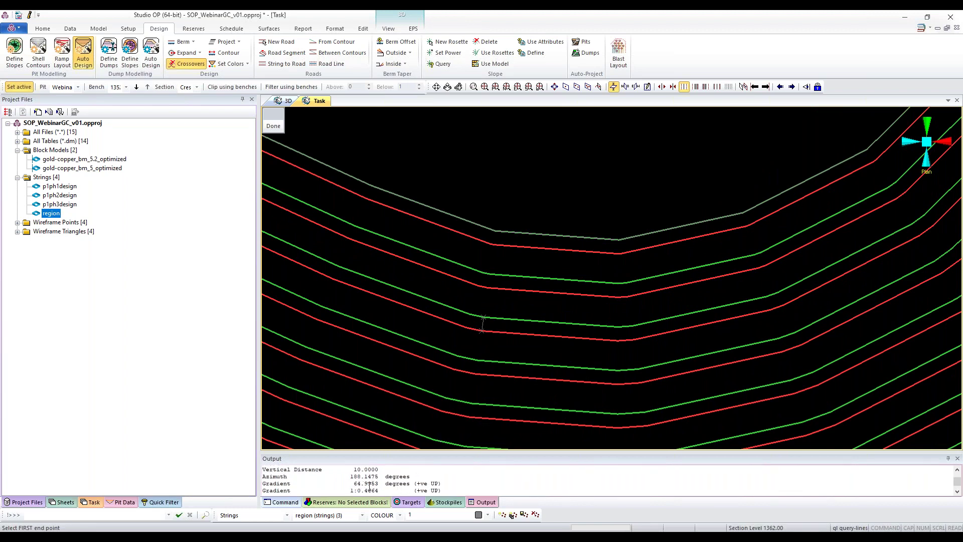
{"action": "scroll", "coordinate": [508, 315], "scroll_direction": "down", "scroll_amount": 6}
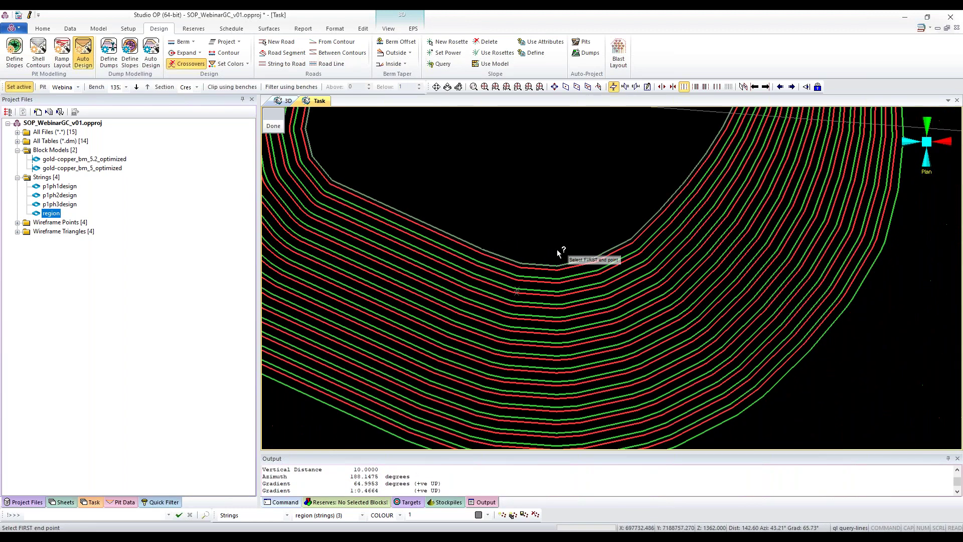
{"action": "middle_click_drag", "start_coordinate": [559, 318], "coordinate": [547, 385]}
{"action": "middle_click_drag", "start_coordinate": [553, 181], "coordinate": [552, 307]}
{"action": "scroll", "coordinate": [551, 198], "scroll_direction": "up", "scroll_amount": 5}
{"action": "scroll", "coordinate": [563, 215], "scroll_direction": "up", "scroll_amount": 5}
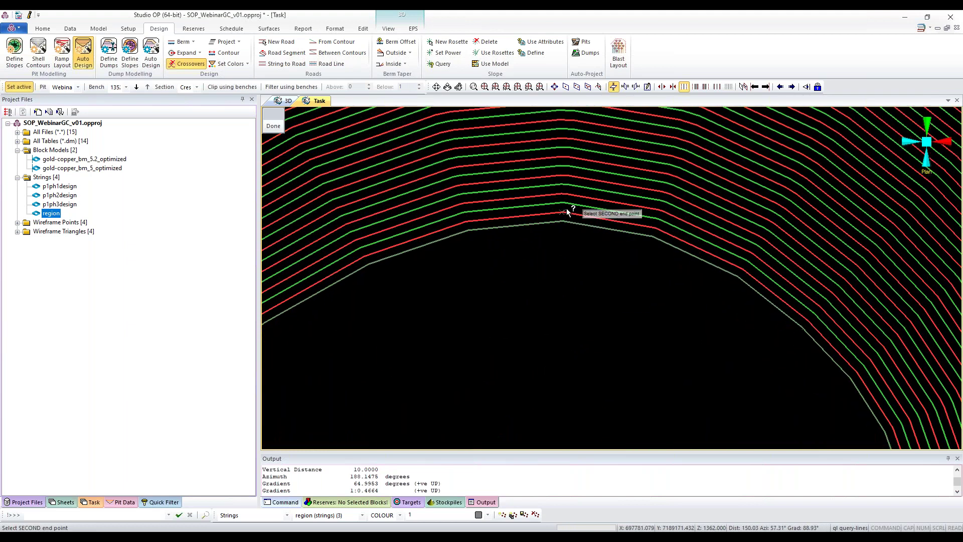
Step: Re-run ql and measure across the upper-side bench from the green to the red line
{"action": "left_click", "coordinate": [560, 213]}
{"action": "right_click", "coordinate": [559, 199]}
{"action": "left_click", "coordinate": [530, 276]}
{"action": "key", "text": "q"}
{"action": "key", "text": "l"}
{"action": "left_click", "coordinate": [564, 201]}
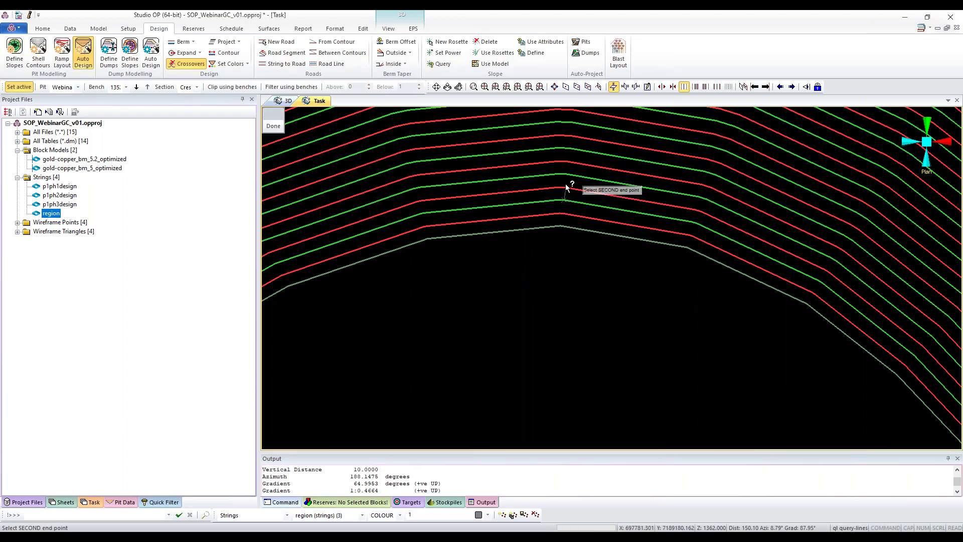
{"action": "left_click", "coordinate": [565, 187]}
Step: Recentre the pit and switch from the auto pit design task to Define Slopes
{"action": "scroll", "coordinate": [493, 472], "scroll_direction": "up", "scroll_amount": 1}
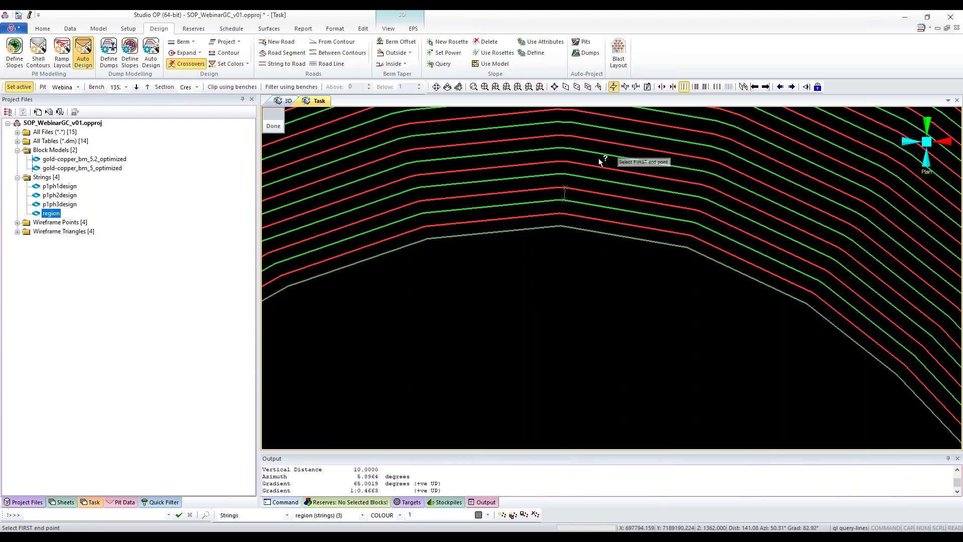
{"action": "scroll", "coordinate": [569, 190], "scroll_direction": "down", "scroll_amount": 5}
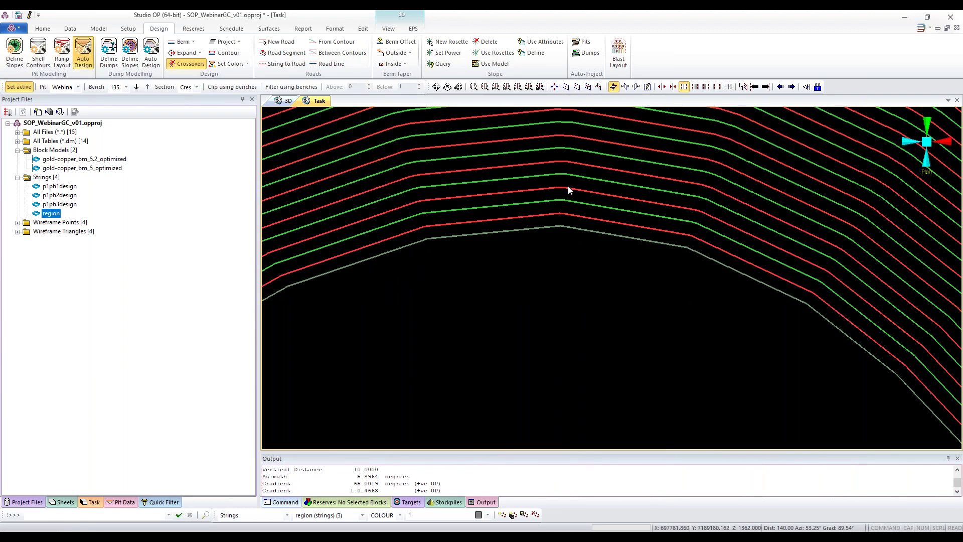
{"action": "scroll", "coordinate": [569, 195], "scroll_direction": "down", "scroll_amount": 4}
{"action": "middle_click_drag", "start_coordinate": [598, 331], "coordinate": [590, 268]}
{"action": "scroll", "coordinate": [592, 271], "scroll_direction": "down", "scroll_amount": 2}
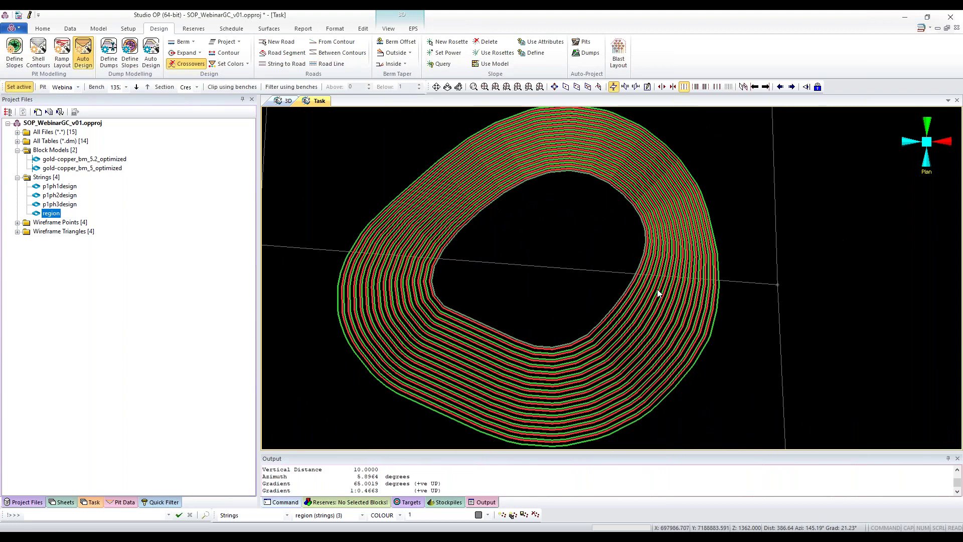
{"action": "scroll", "coordinate": [659, 294], "scroll_direction": "down", "scroll_amount": 1}
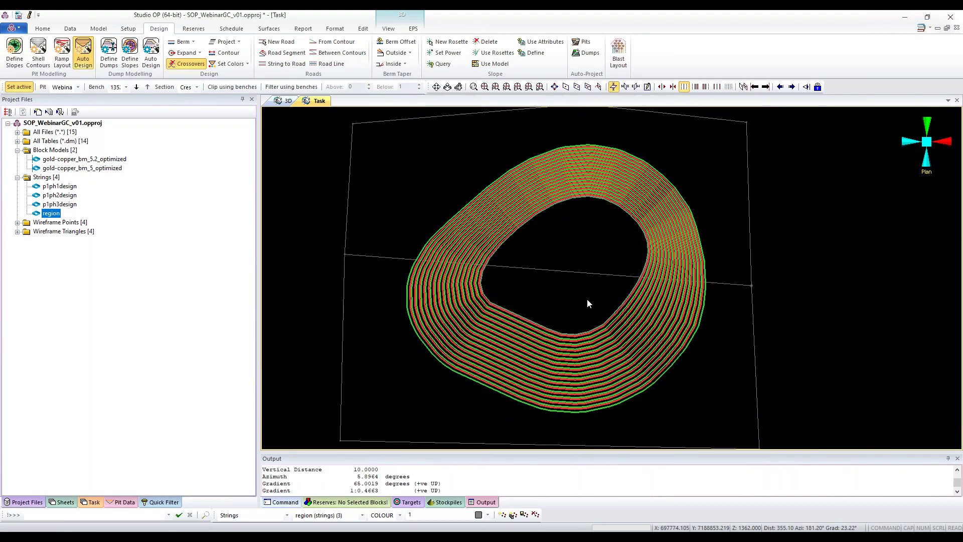
{"action": "scroll", "coordinate": [587, 302], "scroll_direction": "down", "scroll_amount": 2}
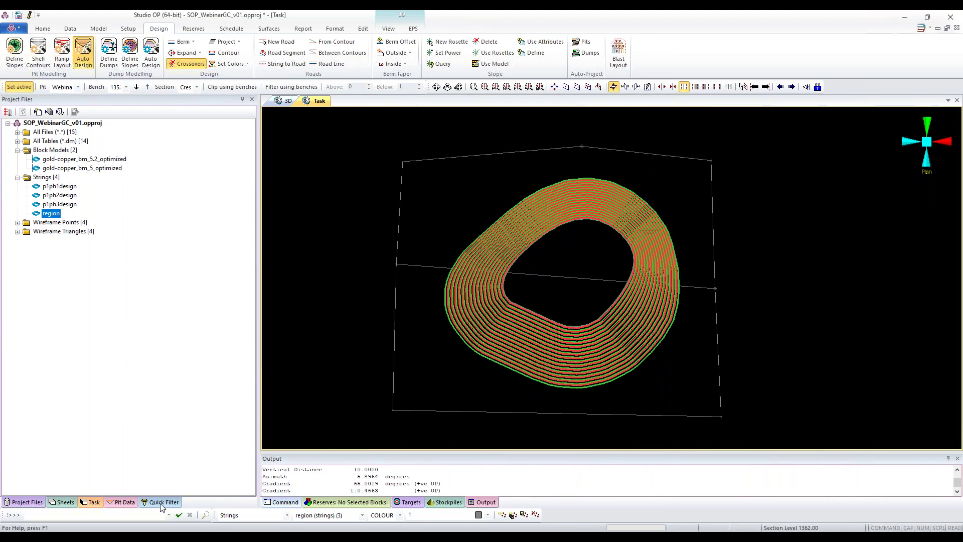
{"action": "left_click", "coordinate": [93, 502]}
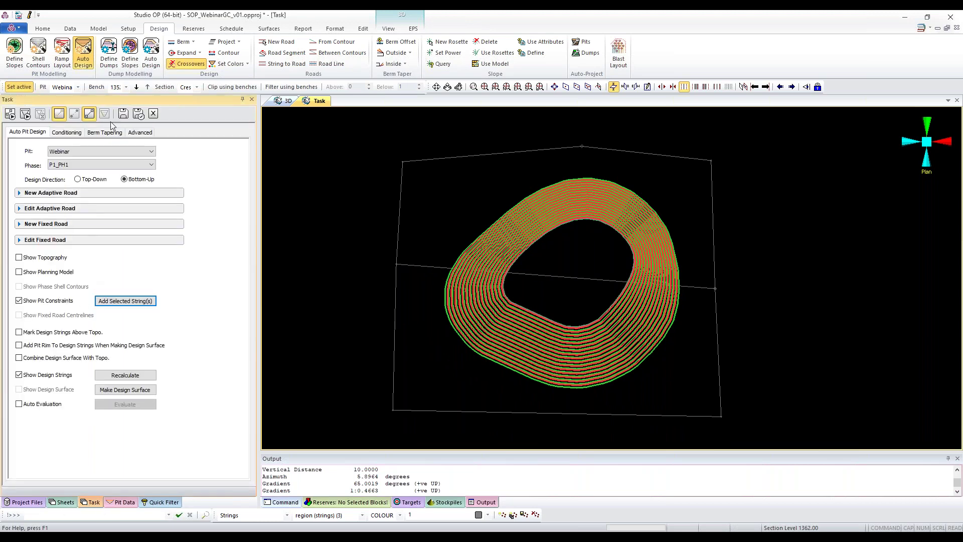
{"action": "left_click", "coordinate": [16, 55]}
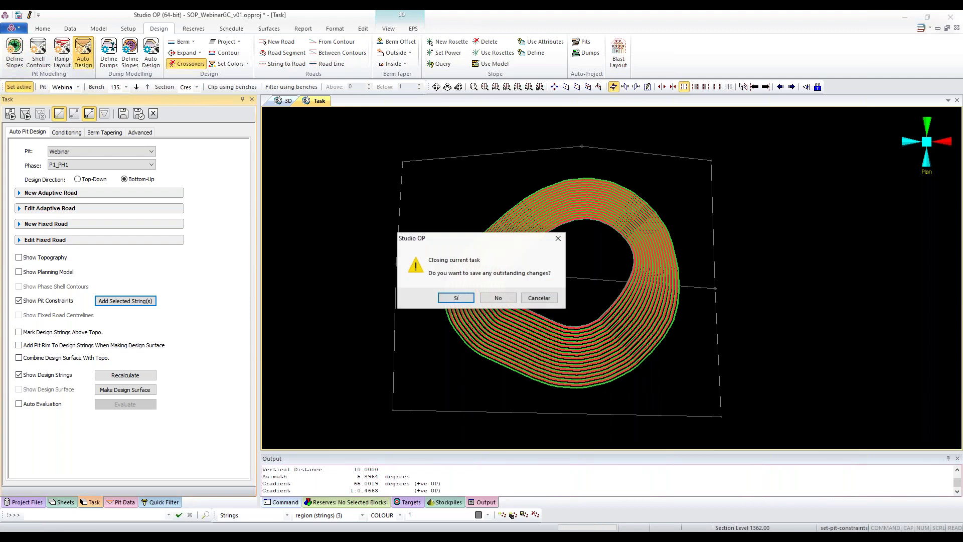
Step: Save the auto pit design changes and select the DEFAULT region row
{"action": "left_click", "coordinate": [457, 299]}
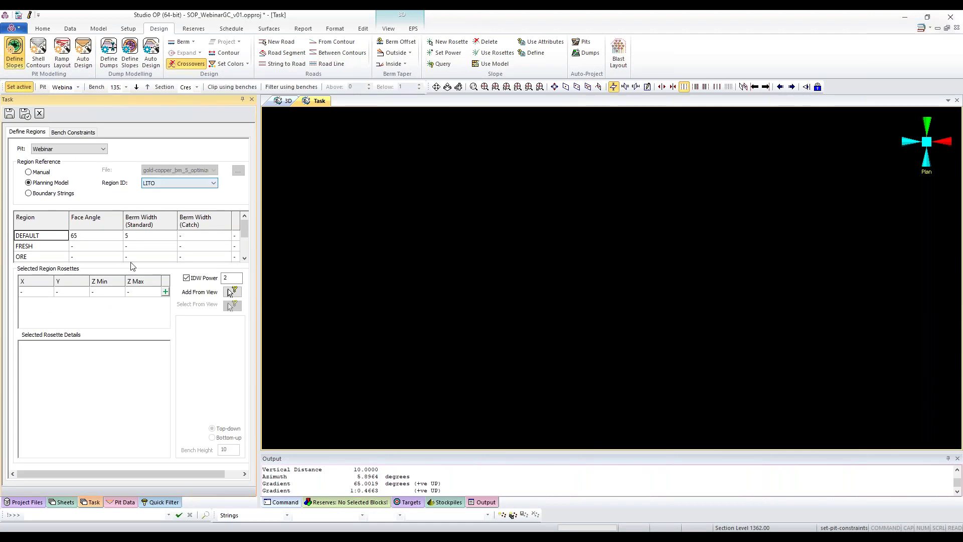
{"action": "left_click", "coordinate": [87, 239]}
{"action": "left_click", "coordinate": [48, 239]}
Step: Browse the Define Regions grid down through the FRESH, ORE and remaining region rows
{"action": "left_click_drag", "start_coordinate": [246, 230], "coordinate": [249, 233]}
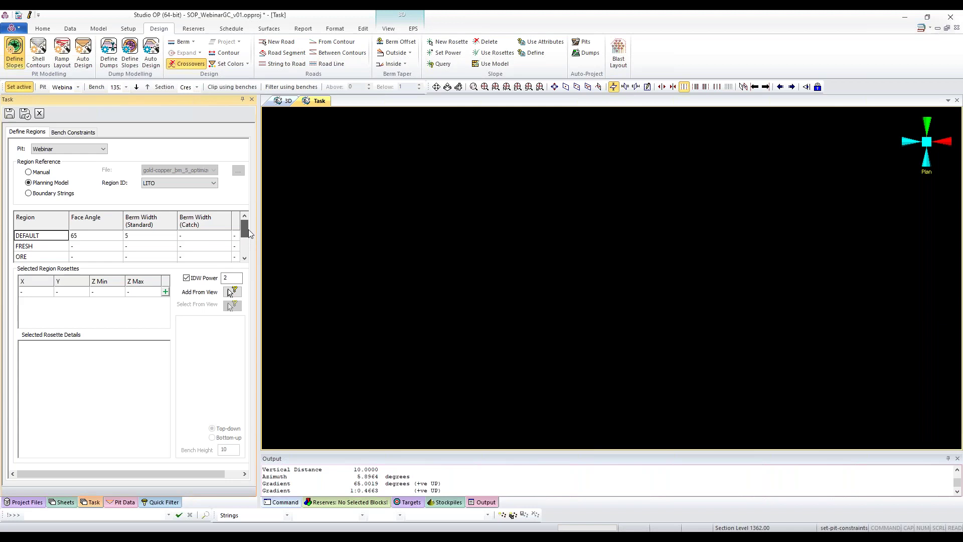
{"action": "key", "text": "Down"}
{"action": "left_click", "coordinate": [244, 259]}
{"action": "left_click", "coordinate": [49, 247]}
{"action": "left_click", "coordinate": [244, 258]}
{"action": "left_click", "coordinate": [244, 258]}
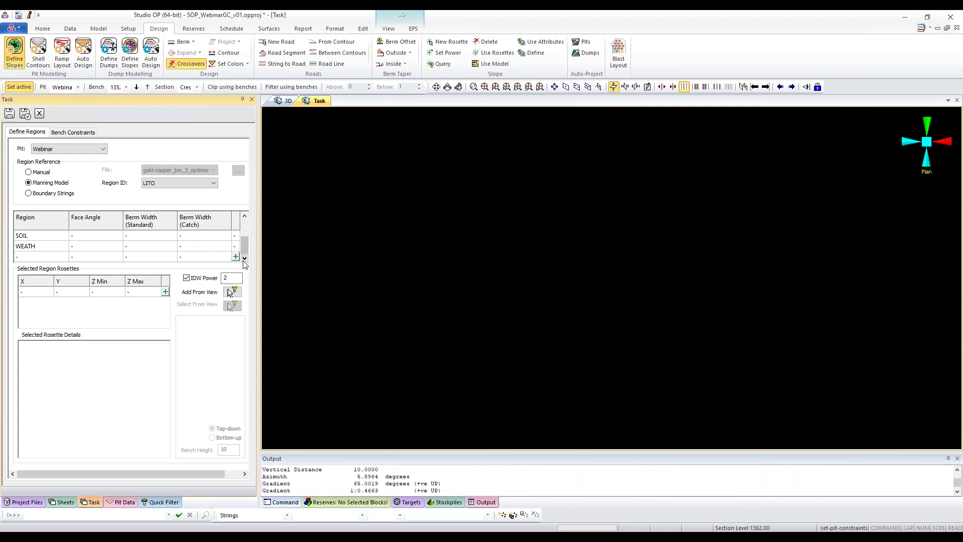
{"action": "left_click_drag", "start_coordinate": [248, 236], "coordinate": [246, 221]}
{"action": "left_click", "coordinate": [110, 246]}
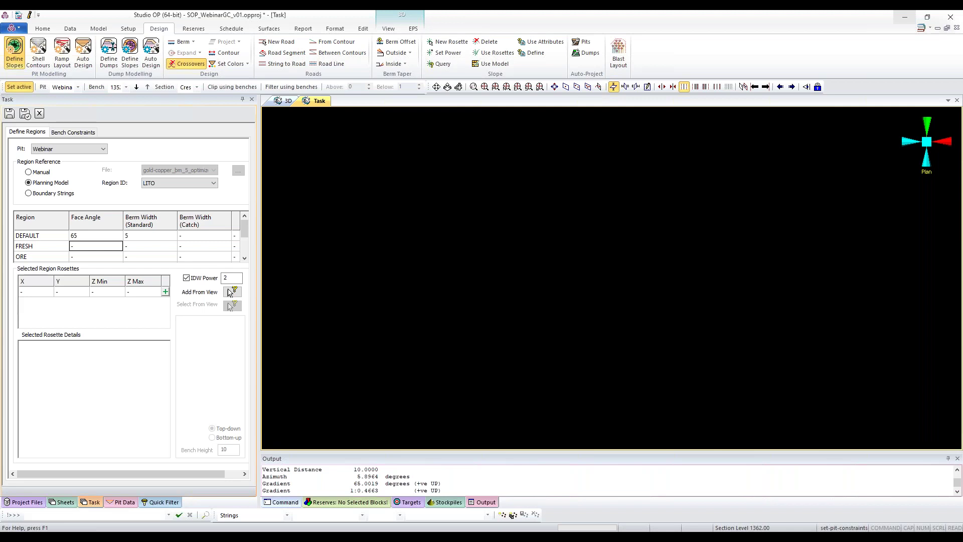
Step: Set DEFAULT, FRESH and ORE to face angle 70° and berm width 6.7
{"action": "left_click", "coordinate": [103, 237]}
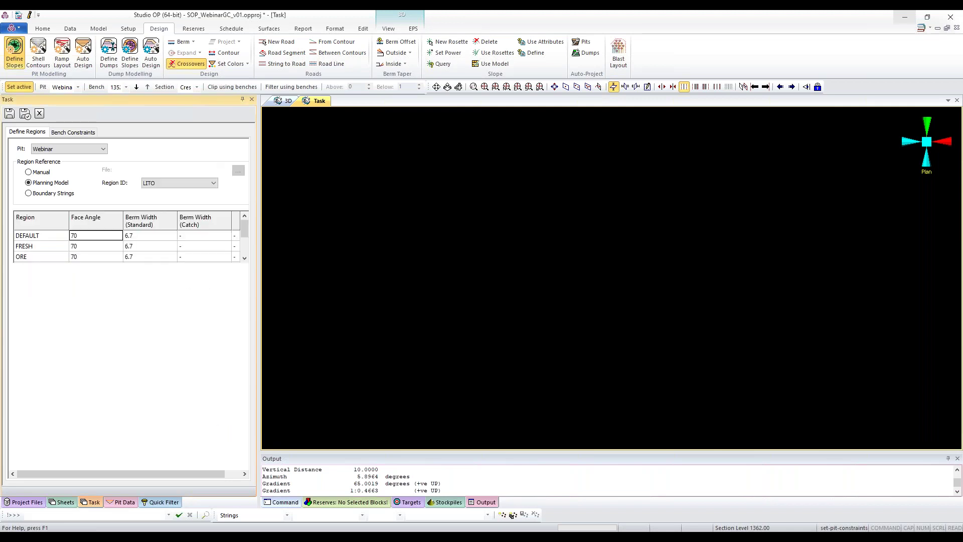
{"action": "left_click_drag", "start_coordinate": [243, 231], "coordinate": [254, 216]}
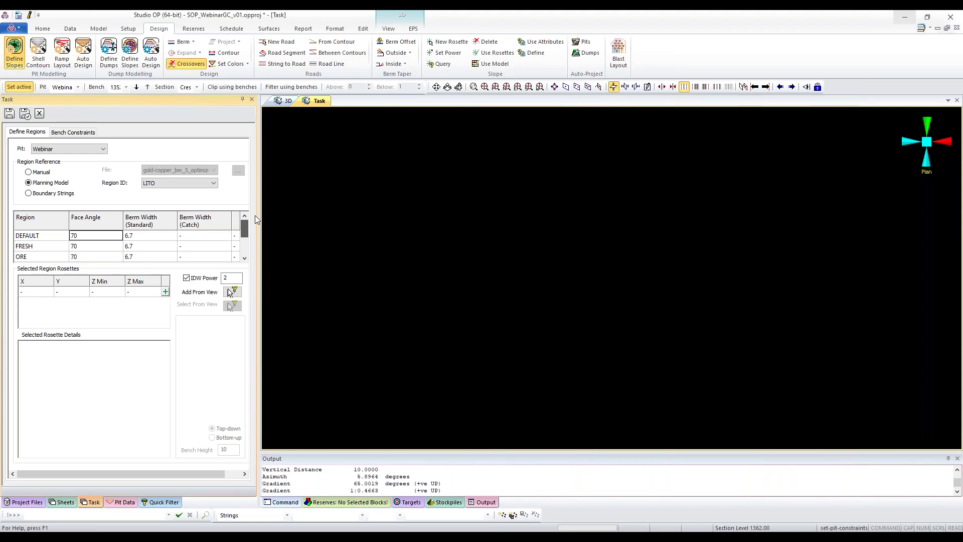
{"action": "scroll", "coordinate": [253, 231], "scroll_direction": "down", "scroll_amount": 1}
{"action": "left_click", "coordinate": [93, 248]}
{"action": "left_click", "coordinate": [244, 259]}
{"action": "left_click", "coordinate": [244, 257]}
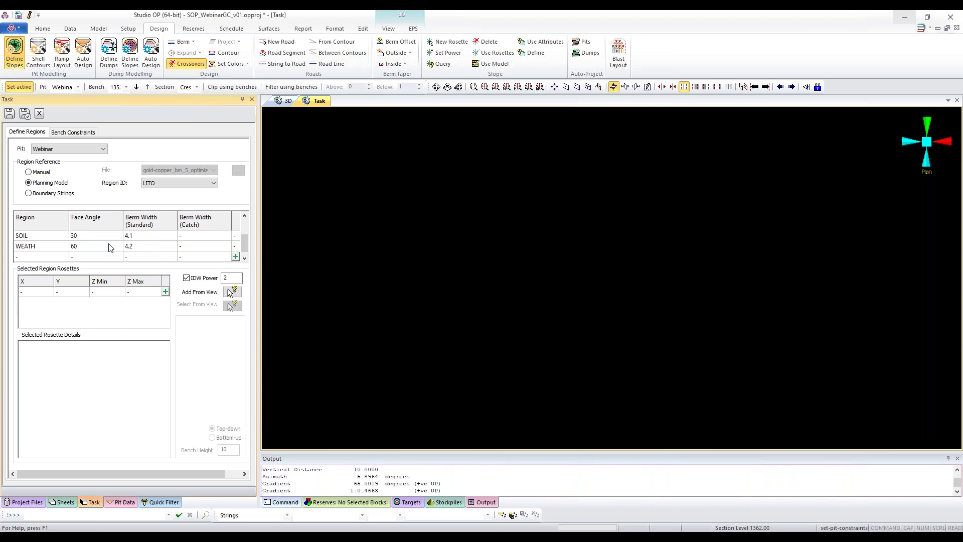
Step: Set SOIL to 30°/4.1 and WEATH to 60°/4.2, save, and reopen Auto Design
{"action": "left_click", "coordinate": [152, 246]}
{"action": "left_click", "coordinate": [245, 217]}
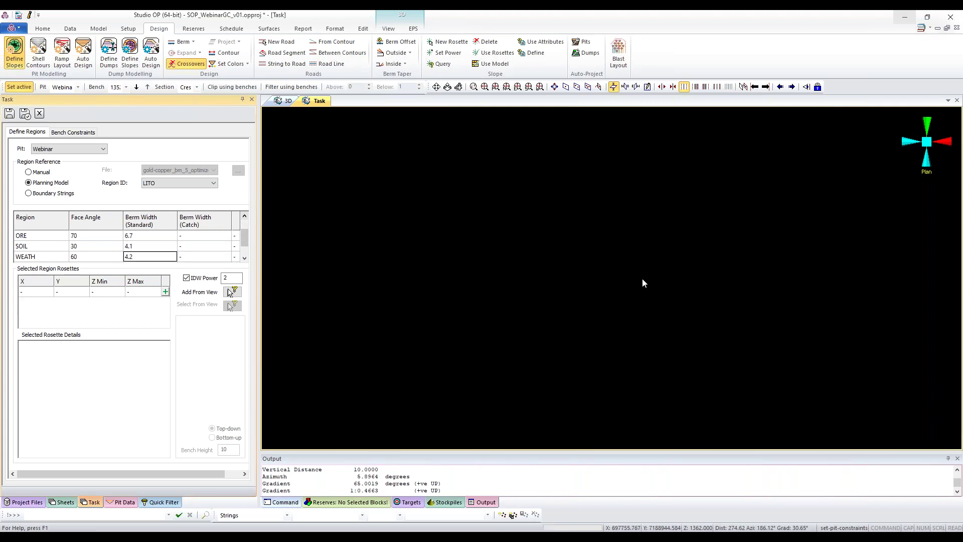
{"action": "left_click", "coordinate": [245, 258]}
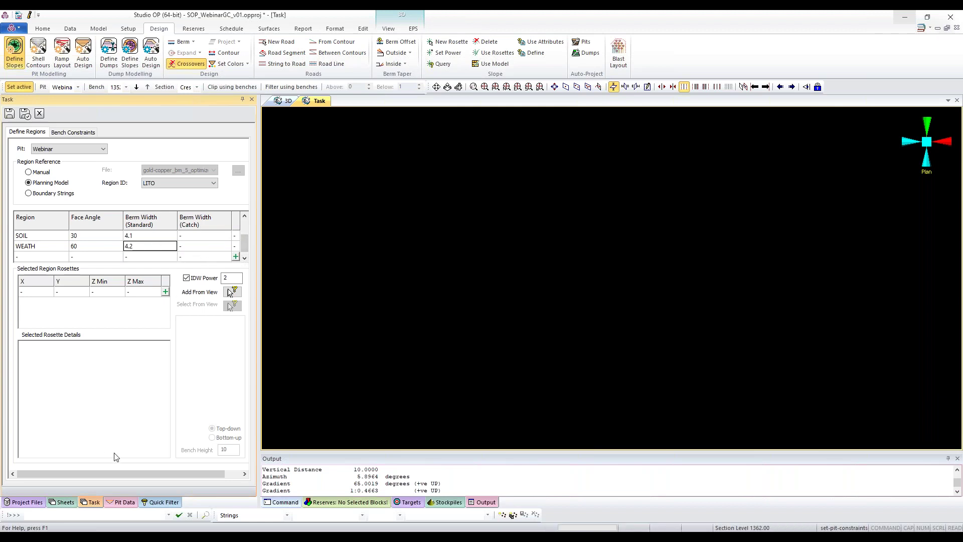
{"action": "scroll", "coordinate": [242, 249], "scroll_direction": "up", "scroll_amount": 1}
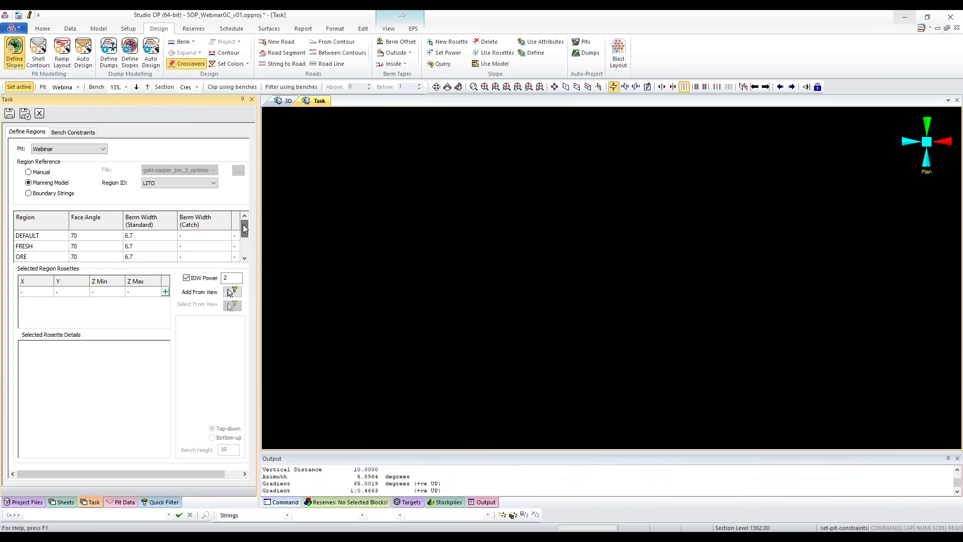
{"action": "left_click", "coordinate": [11, 116]}
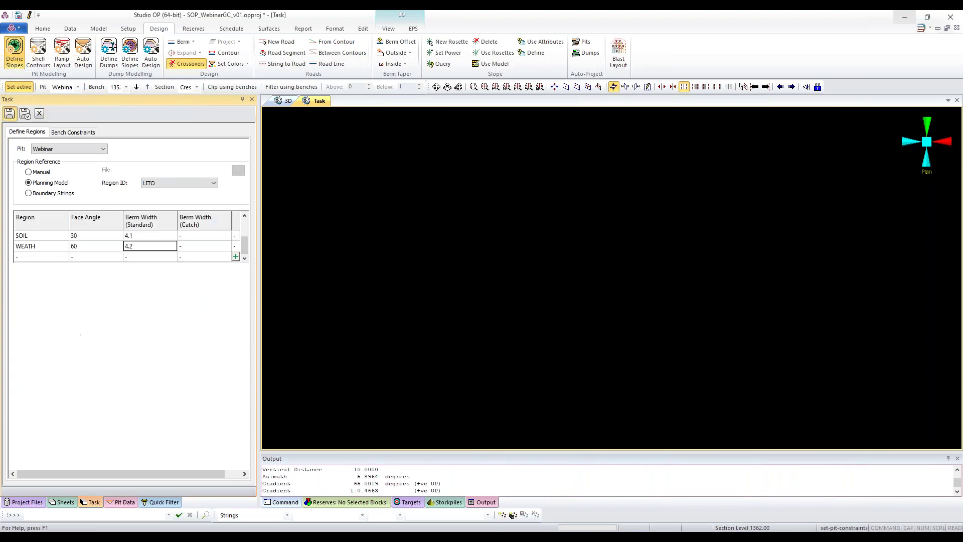
{"action": "left_click", "coordinate": [78, 58]}
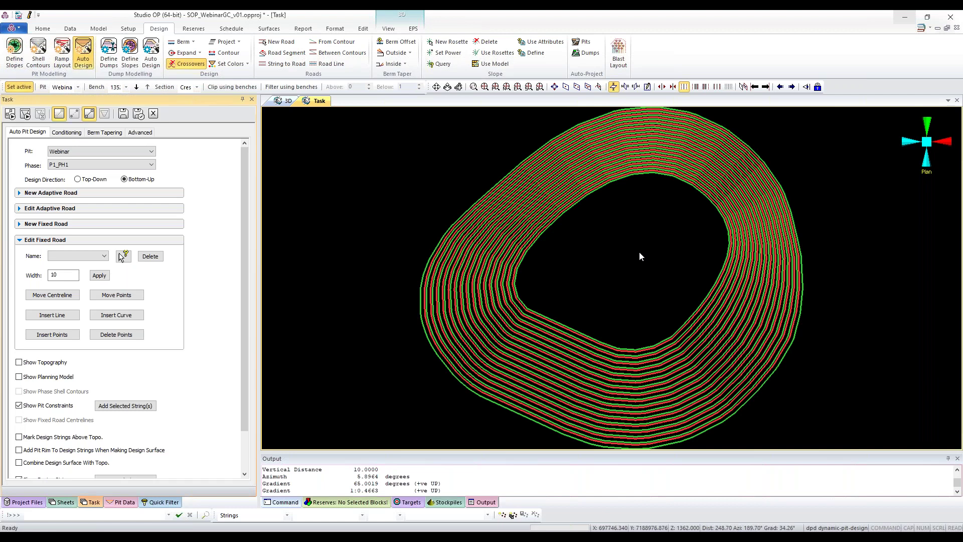
Step: Toggle the design bench strings off and on to compare, then shift the pit left
{"action": "left_click", "coordinate": [89, 114]}
{"action": "left_click", "coordinate": [89, 114]}
{"action": "left_click", "coordinate": [90, 115]}
{"action": "left_click", "coordinate": [90, 114]}
{"action": "left_click", "coordinate": [89, 114]}
{"action": "left_click", "coordinate": [89, 115]}
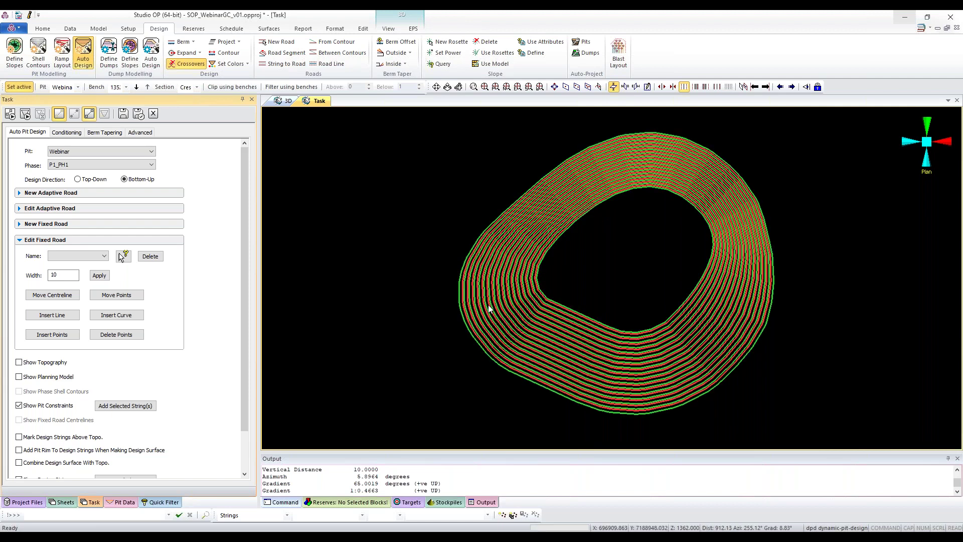
{"action": "middle_click_drag", "start_coordinate": [602, 269], "coordinate": [531, 263]}
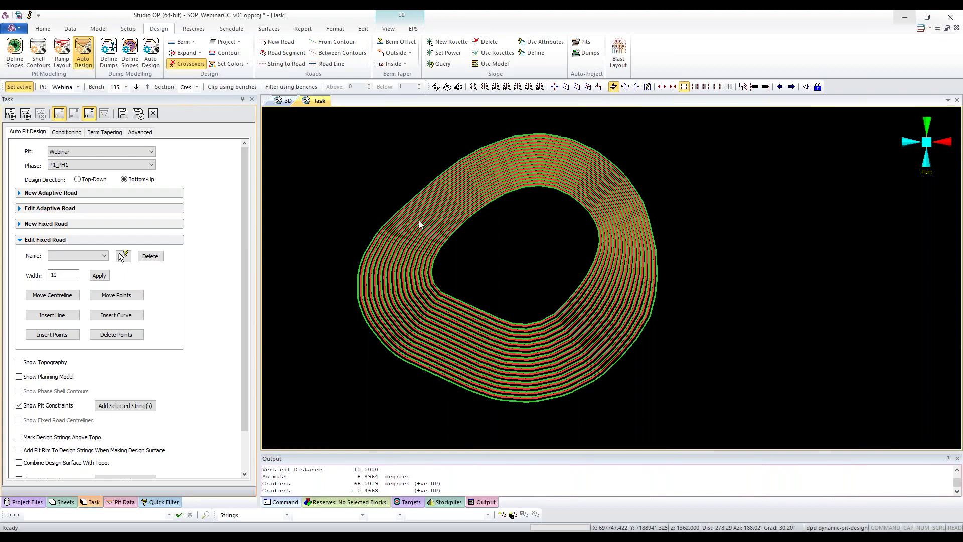
Step: Recalculate the pit phase design and review its Conditioning and Berm Tapering settings
{"action": "left_click", "coordinate": [7, 118]}
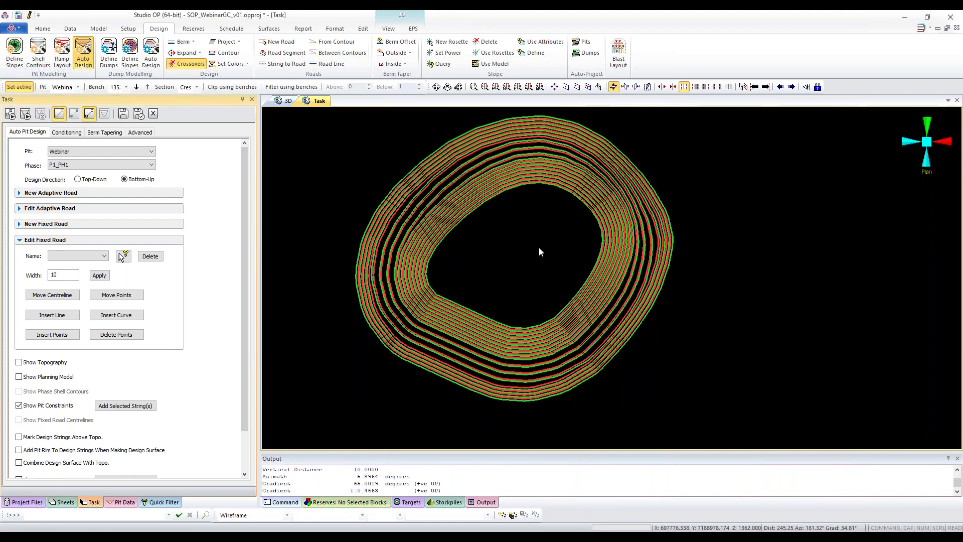
{"action": "scroll", "coordinate": [539, 251], "scroll_direction": "up", "scroll_amount": 1}
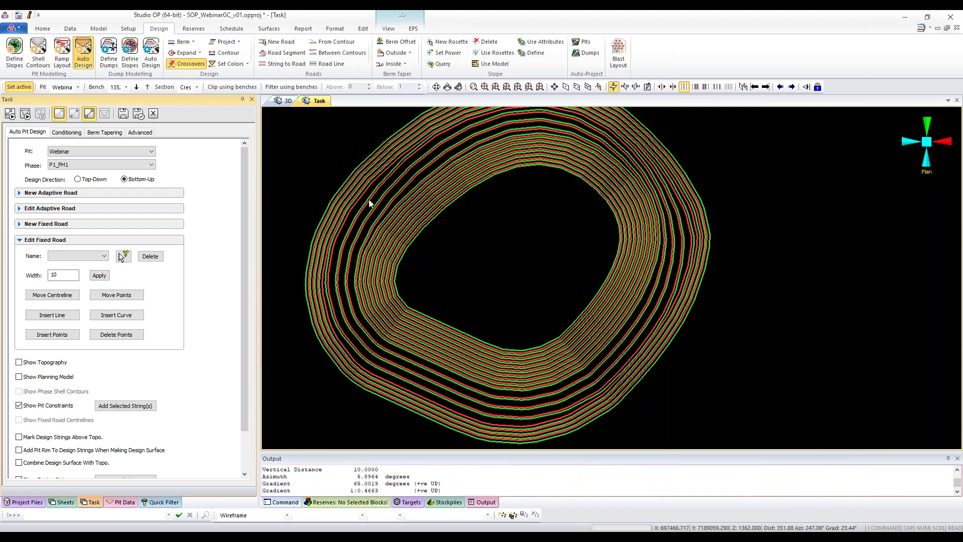
{"action": "scroll", "coordinate": [485, 245], "scroll_direction": "down", "scroll_amount": 1}
{"action": "scroll", "coordinate": [489, 250], "scroll_direction": "up", "scroll_amount": 3}
{"action": "middle_click_drag", "start_coordinate": [530, 255], "coordinate": [561, 241]}
{"action": "left_click", "coordinate": [75, 133]}
{"action": "left_click", "coordinate": [98, 134]}
{"action": "left_click", "coordinate": [60, 133]}
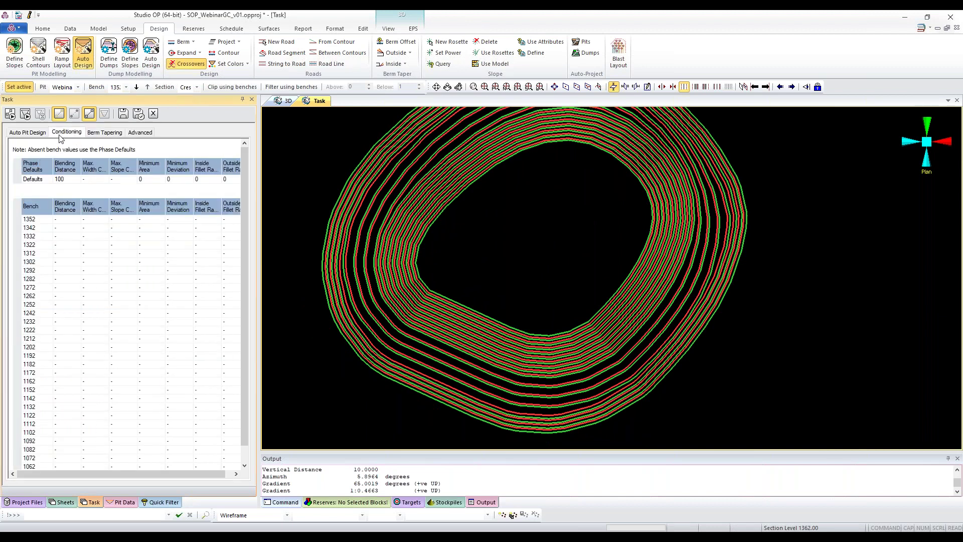
{"action": "left_click", "coordinate": [30, 133]}
{"action": "left_click_drag", "start_coordinate": [546, 227], "coordinate": [578, 219]}
{"action": "key", "text": "a"}
{"action": "key", "text": "w"}
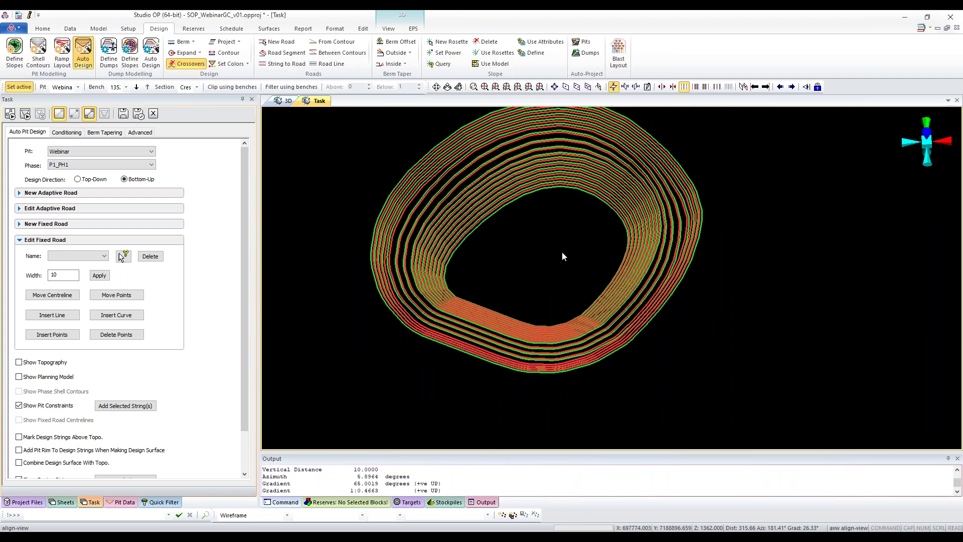
{"action": "scroll", "coordinate": [562, 251], "scroll_direction": "up", "scroll_amount": 1}
{"action": "middle_click_drag", "start_coordinate": [582, 266], "coordinate": [590, 318]}
{"action": "left_click_drag", "start_coordinate": [590, 317], "coordinate": [522, 324]}
{"action": "key", "text": "a"}
{"action": "key", "text": "v"}
{"action": "key", "text": "w"}
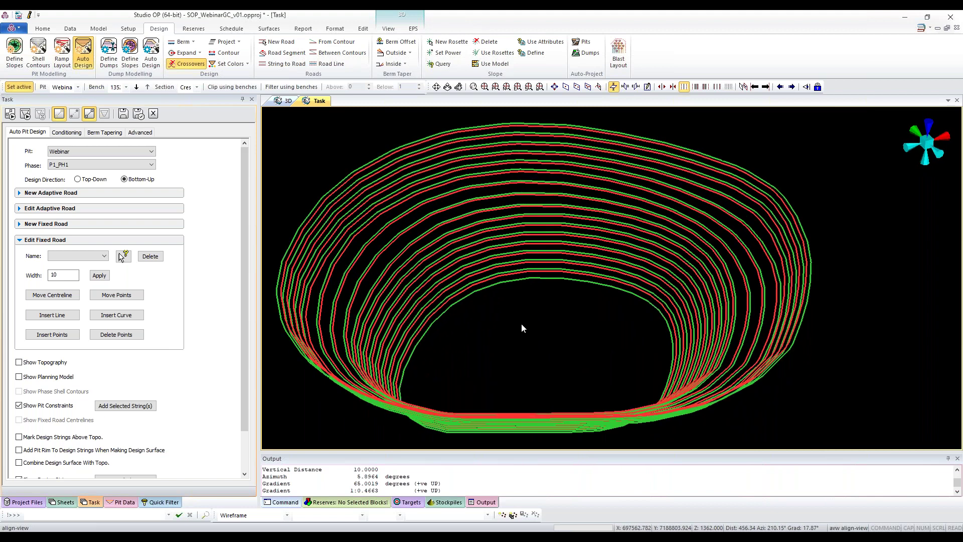
{"action": "scroll", "coordinate": [522, 325], "scroll_direction": "down", "scroll_amount": 2}
{"action": "middle_click_drag", "start_coordinate": [393, 404], "coordinate": [501, 322]}
{"action": "scroll", "coordinate": [469, 325], "scroll_direction": "up", "scroll_amount": 5}
{"action": "scroll", "coordinate": [431, 312], "scroll_direction": "up", "scroll_amount": 1}
{"action": "left_click_drag", "start_coordinate": [501, 322], "coordinate": [396, 305], "text": "shift"}
{"action": "scroll", "coordinate": [395, 305], "scroll_direction": "down", "scroll_amount": 3}
{"action": "middle_click_drag", "start_coordinate": [396, 305], "coordinate": [468, 296]}
{"action": "scroll", "coordinate": [468, 297], "scroll_direction": "down", "scroll_amount": 3}
{"action": "left_click", "coordinate": [485, 537]}
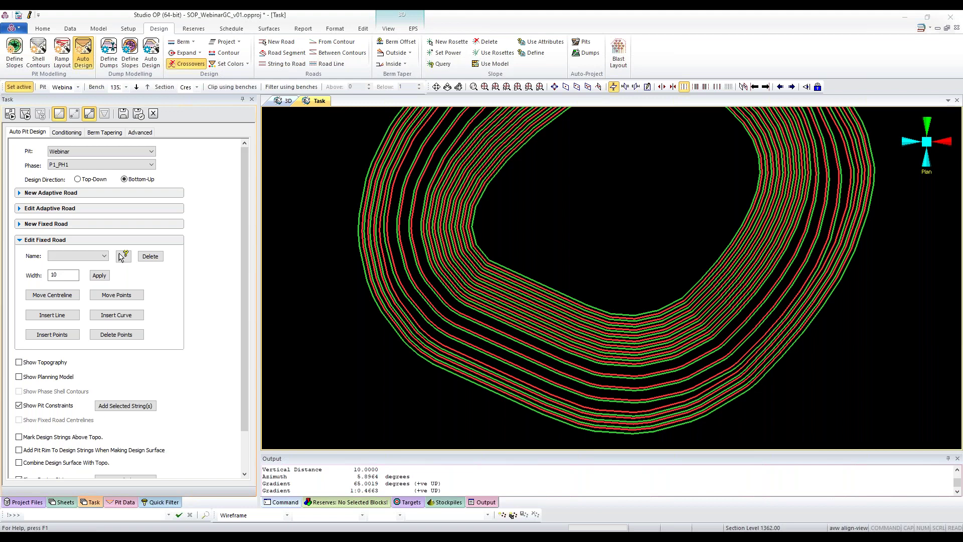
{"action": "left_click", "coordinate": [39, 58]}
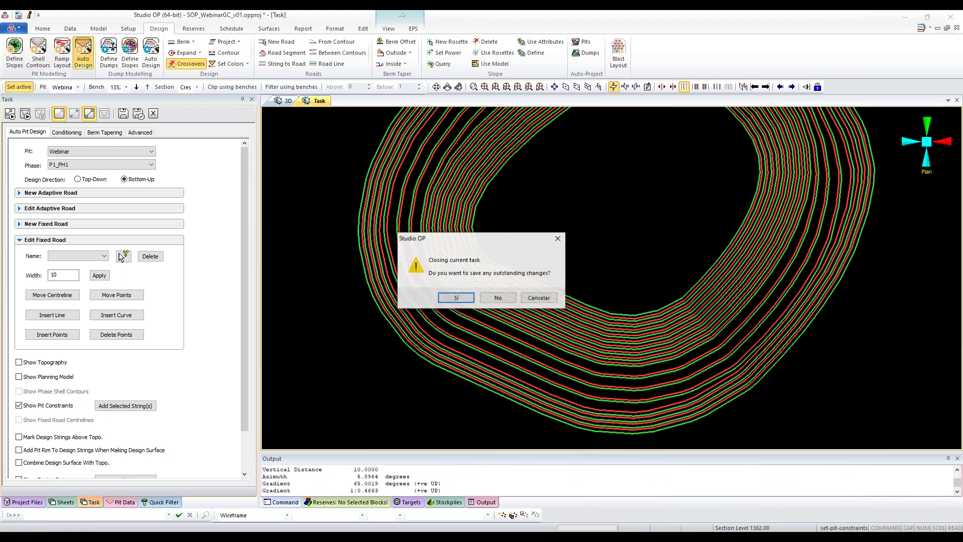
{"action": "left_click", "coordinate": [563, 239]}
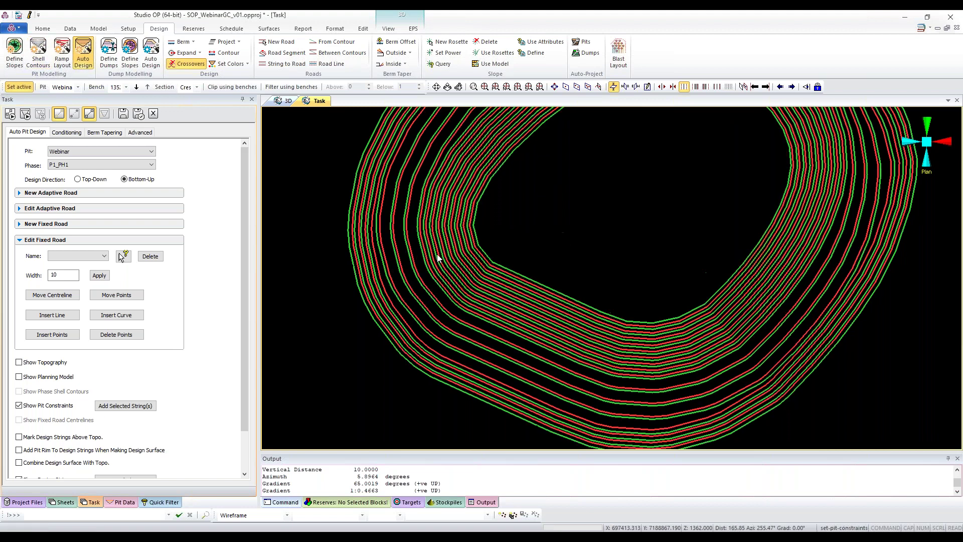
Step: Run a ql query between adjacent bench strings, reading a 29.9996° gradient over 10 m
{"action": "scroll", "coordinate": [420, 272], "scroll_direction": "up", "scroll_amount": 5}
{"action": "left_click", "coordinate": [603, 183]}
{"action": "key", "text": "q"}
{"action": "key", "text": "l"}
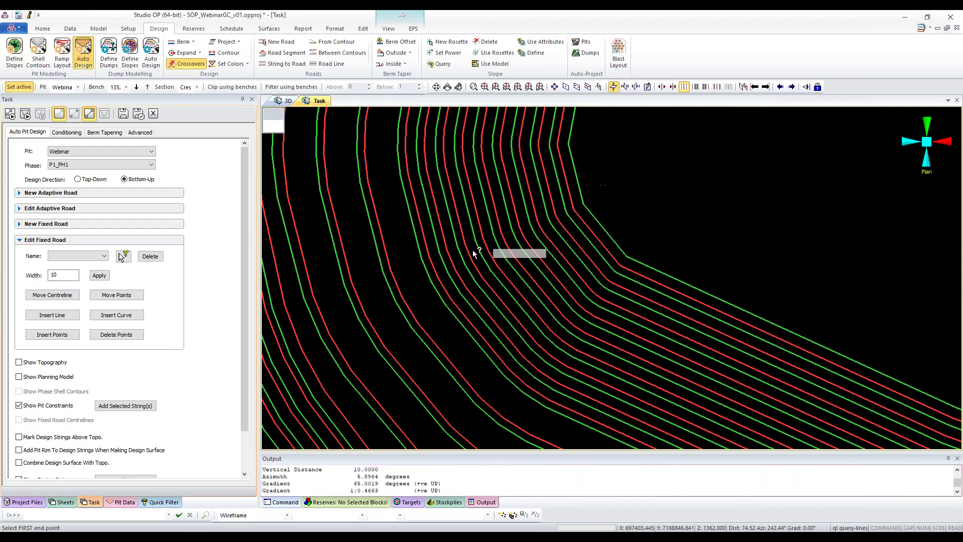
{"action": "scroll", "coordinate": [388, 270], "scroll_direction": "up", "scroll_amount": 3}
{"action": "right_click", "coordinate": [395, 263]}
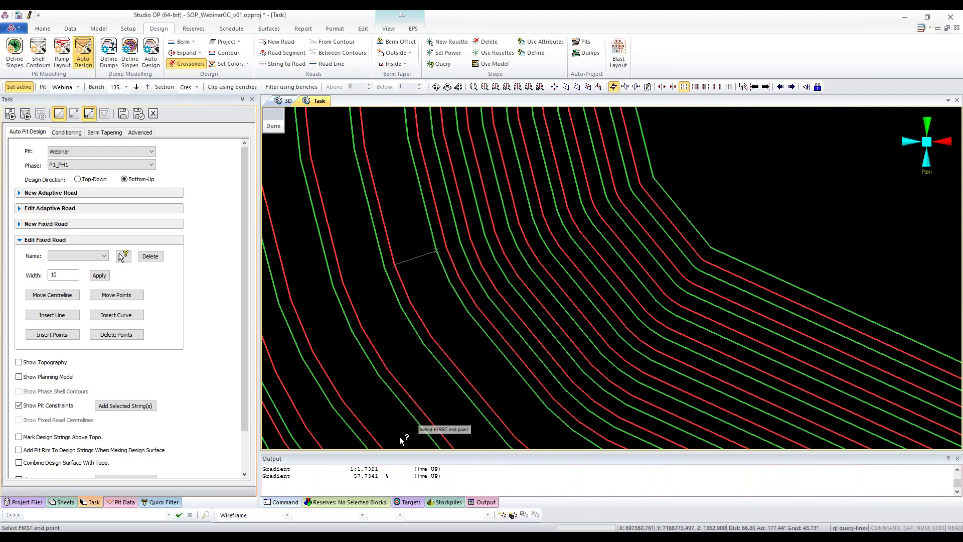
{"action": "scroll", "coordinate": [414, 474], "scroll_direction": "up", "scroll_amount": 2}
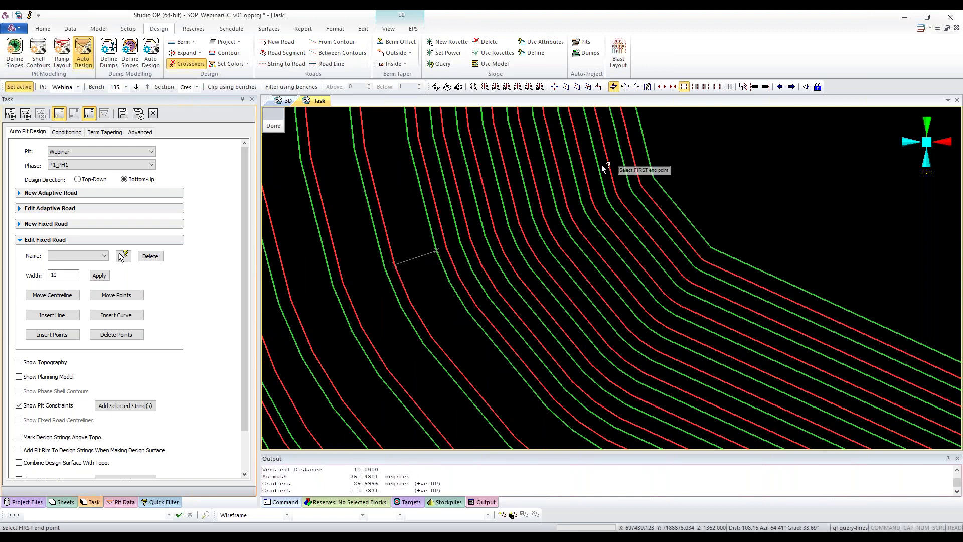
{"action": "key", "text": "Escape"}
{"action": "scroll", "coordinate": [710, 173], "scroll_direction": "down", "scroll_amount": 1}
{"action": "scroll", "coordinate": [709, 172], "scroll_direction": "down", "scroll_amount": 6}
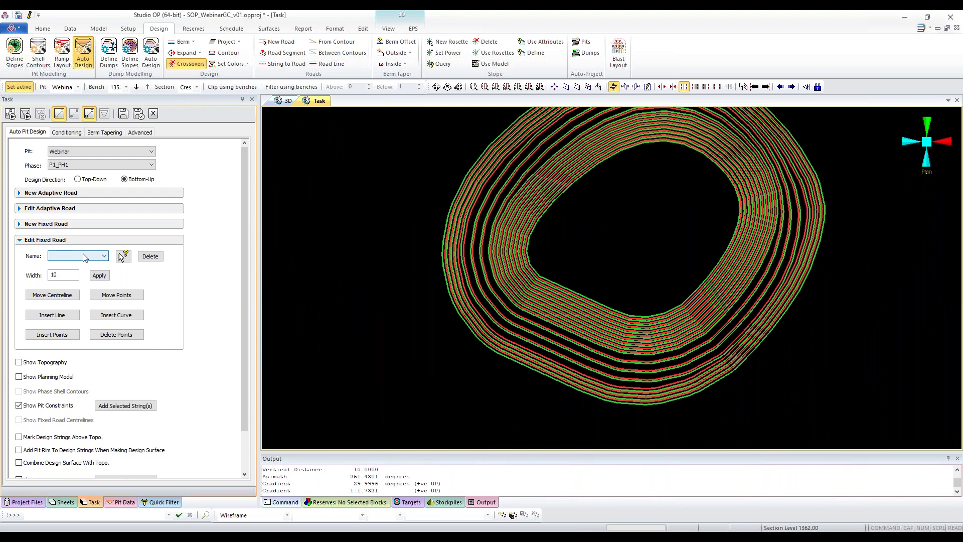
Step: Save the current task and set the SOIL region's face angle to 60 in Define Slopes
{"action": "left_click", "coordinate": [15, 52]}
{"action": "left_click", "coordinate": [456, 298]}
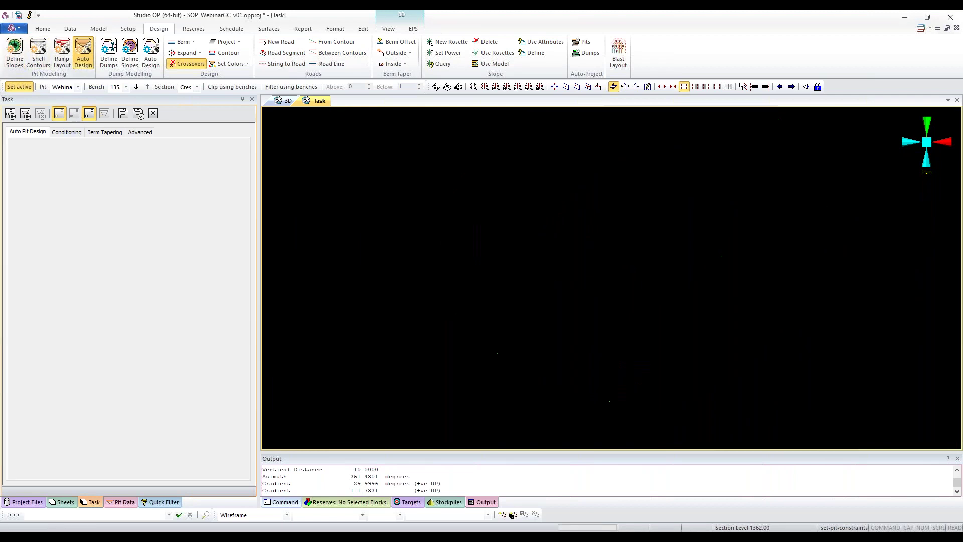
{"action": "left_click", "coordinate": [244, 257]}
{"action": "left_click", "coordinate": [244, 258]}
{"action": "left_click", "coordinate": [244, 257]}
{"action": "left_click", "coordinate": [92, 237]}
{"action": "type", "text": "60"}
{"action": "key", "text": "Tab"}
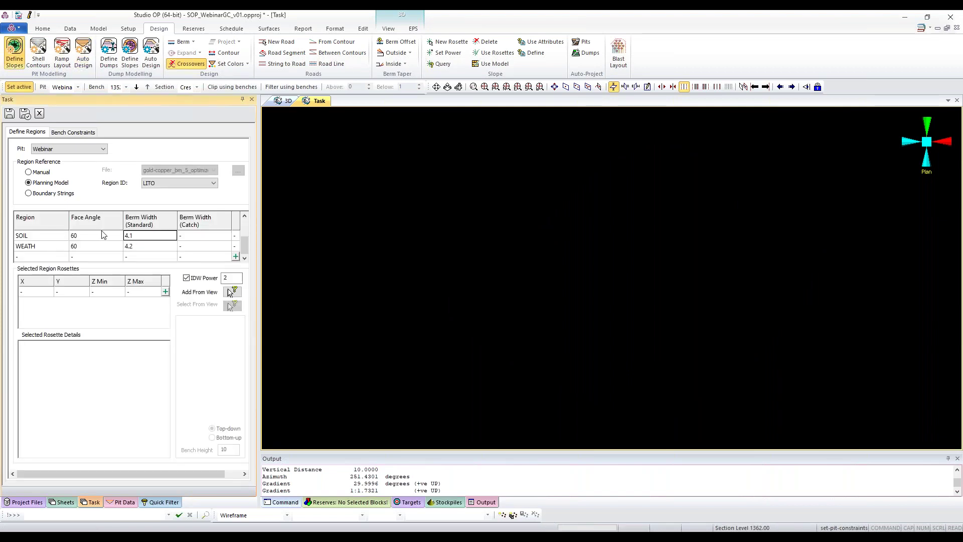
{"action": "left_click", "coordinate": [57, 236]}
{"action": "left_click", "coordinate": [91, 238]}
Step: Return to Auto Design, recentre the pit strings, and widen the drawing area
{"action": "left_click", "coordinate": [83, 54]}
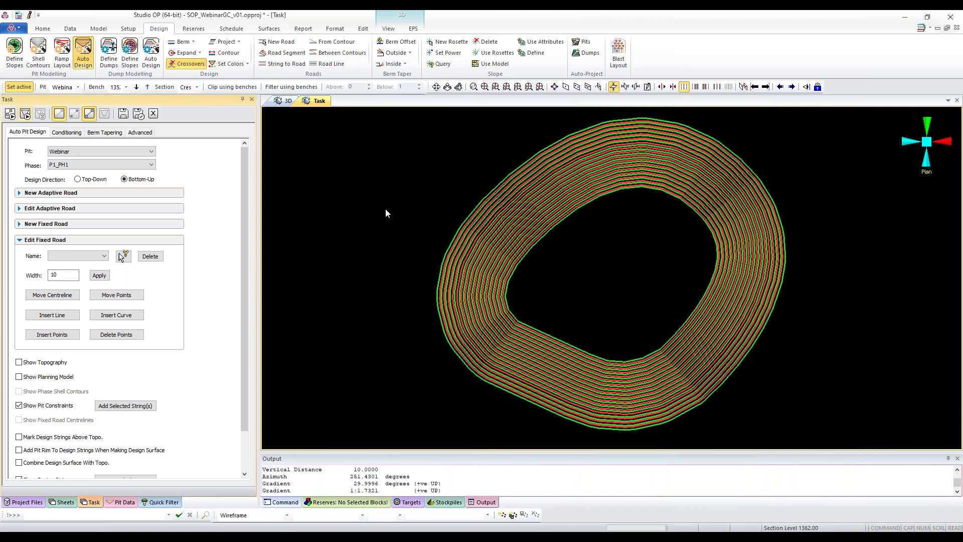
{"action": "scroll", "coordinate": [657, 257], "scroll_direction": "up", "scroll_amount": 3}
{"action": "scroll", "coordinate": [659, 266], "scroll_direction": "down", "scroll_amount": 3}
{"action": "middle_click_drag", "start_coordinate": [659, 268], "coordinate": [586, 219]}
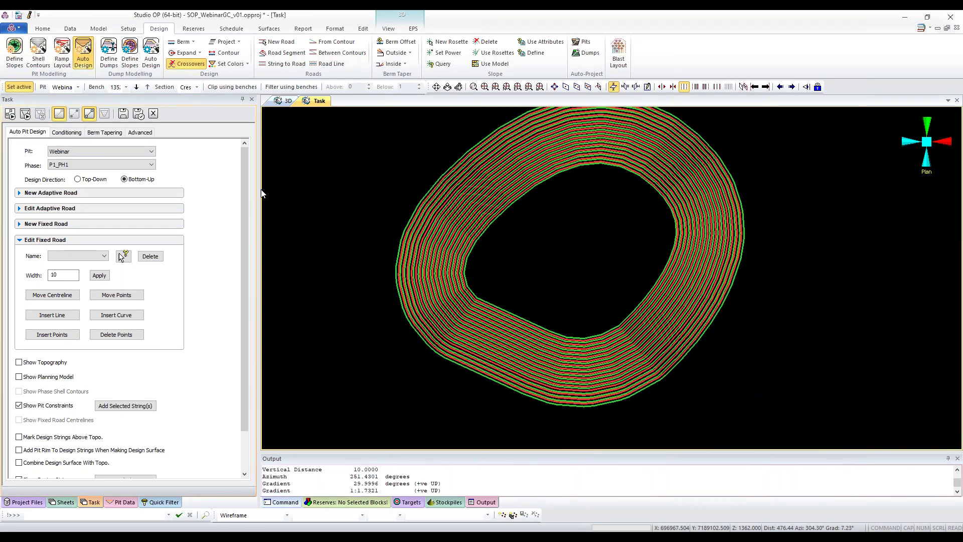
{"action": "left_click_drag", "start_coordinate": [255, 188], "coordinate": [229, 190]}
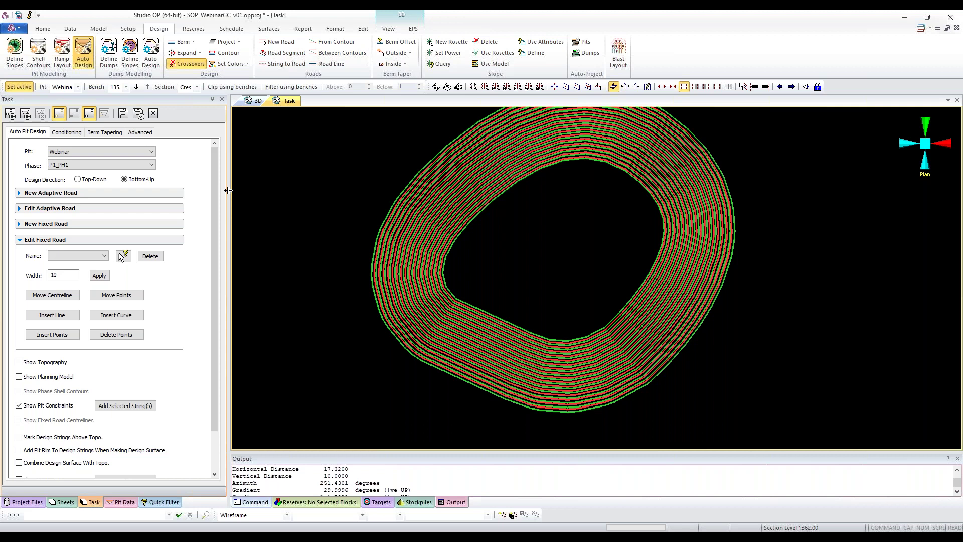
{"action": "scroll", "coordinate": [560, 247], "scroll_direction": "down", "scroll_amount": 3}
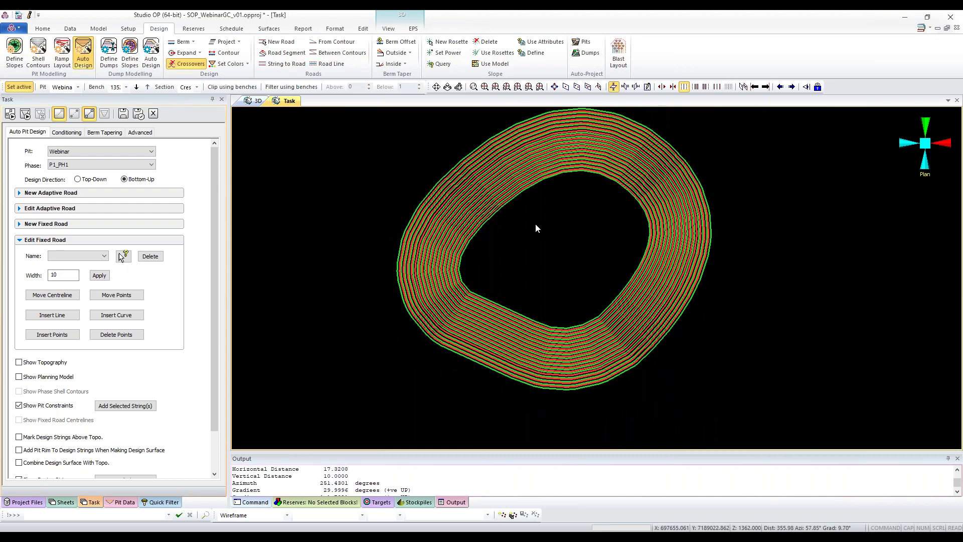
Step: Create adaptive road r1 with a 10 % gradient and a width of 15
{"action": "left_click", "coordinate": [52, 194]}
{"action": "left_click", "coordinate": [64, 210]}
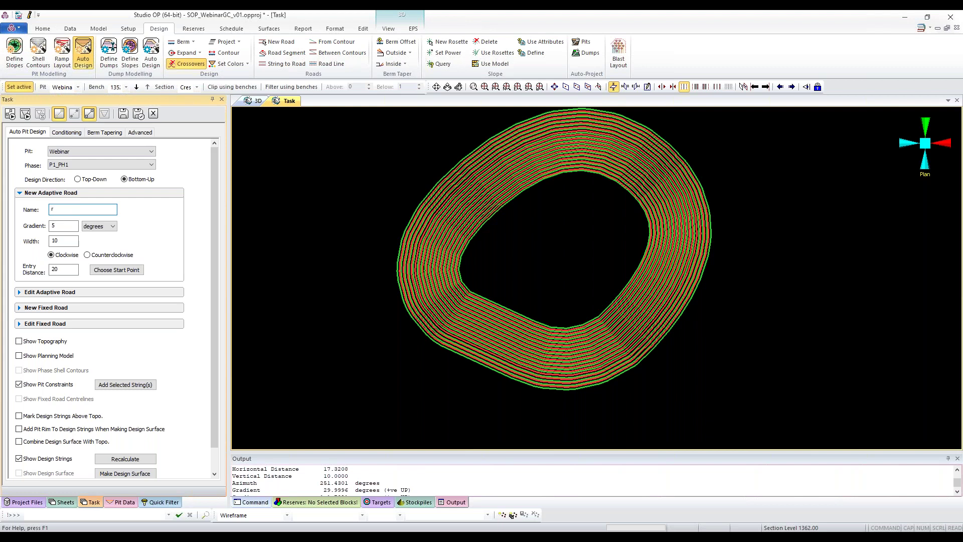
{"action": "left_click", "coordinate": [63, 225]}
{"action": "type", "text": "10"}
{"action": "left_click", "coordinate": [99, 226]}
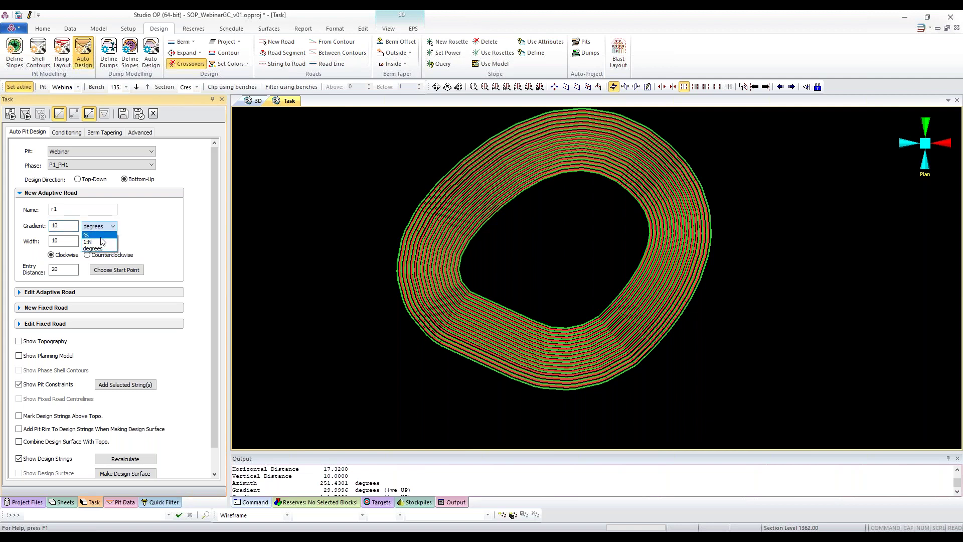
{"action": "left_click", "coordinate": [99, 236]}
{"action": "left_click", "coordinate": [71, 240]}
{"action": "type", "text": "1"}
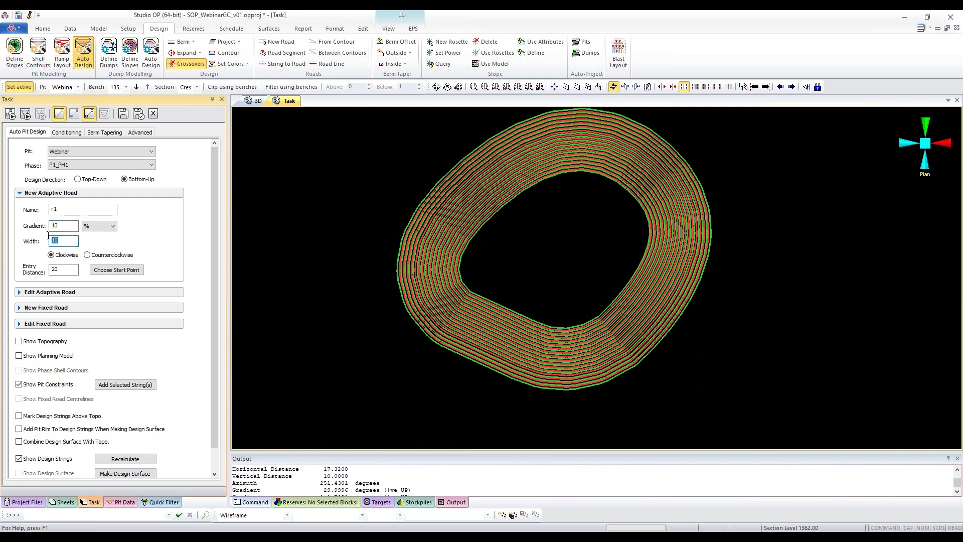
{"action": "type", "text": "5"}
{"action": "left_click", "coordinate": [66, 229]}
Step: Set road r1's start point on the pit's northern wall
{"action": "left_click", "coordinate": [101, 273]}
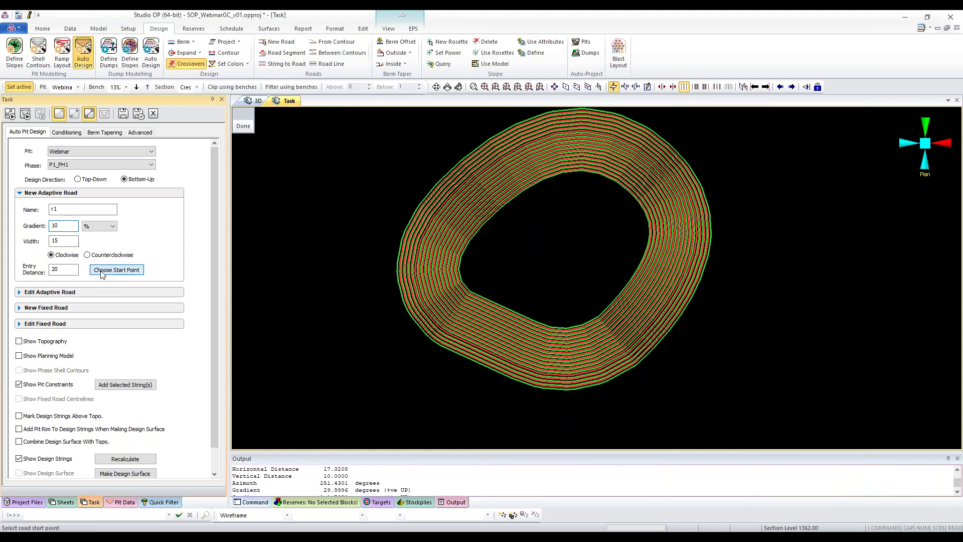
{"action": "scroll", "coordinate": [566, 185], "scroll_direction": "up", "scroll_amount": 5}
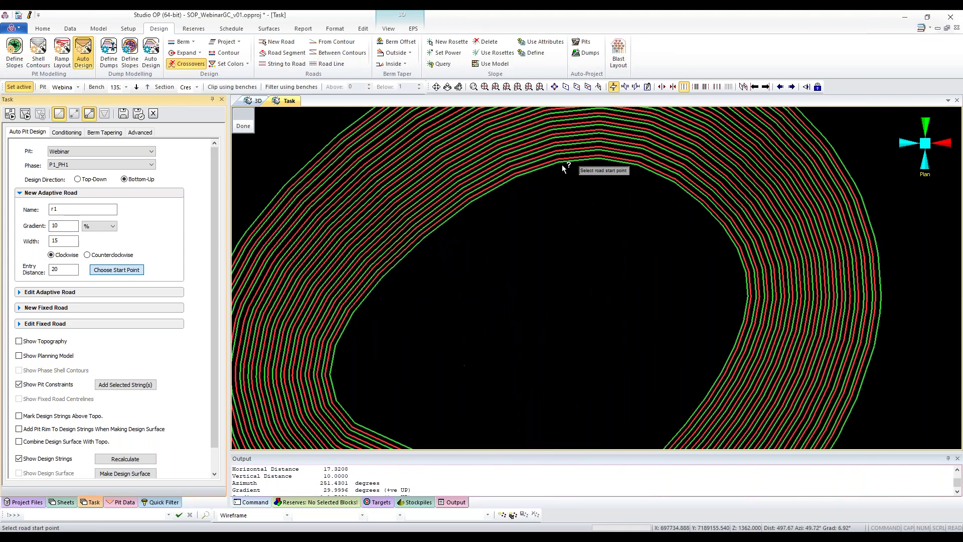
{"action": "left_click", "coordinate": [560, 166]}
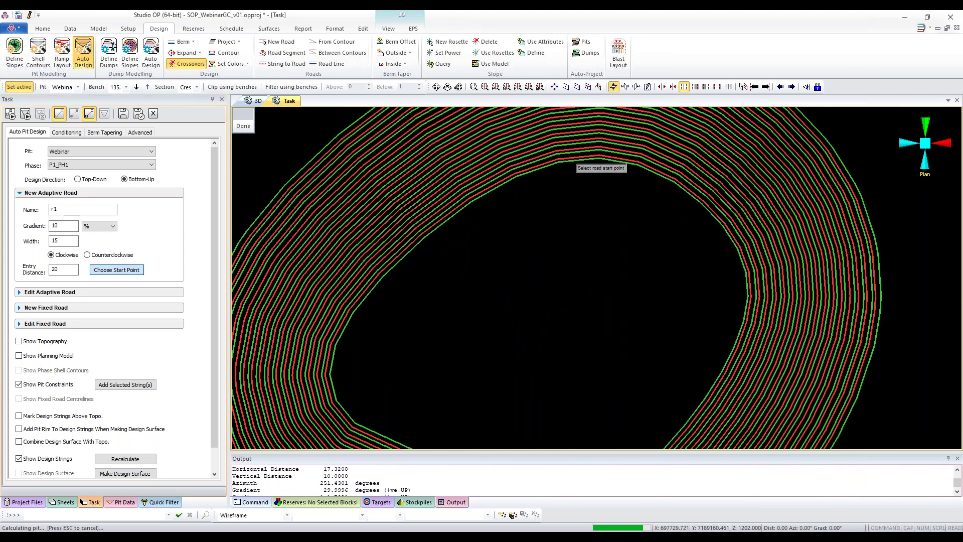
{"action": "scroll", "coordinate": [572, 166], "scroll_direction": "down", "scroll_amount": 6}
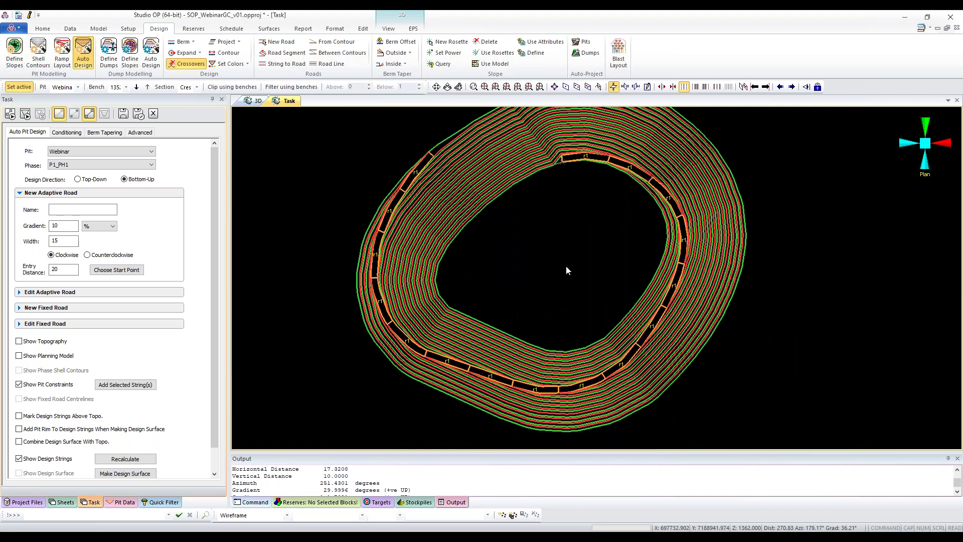
Step: Return to plan view with avw, zoom to road r1's start, and begin retyping its entry distance
{"action": "middle_click_drag", "start_coordinate": [585, 301], "coordinate": [522, 303]}
{"action": "type", "text": "avw align-view"}
{"action": "scroll", "coordinate": [610, 255], "scroll_direction": "down", "scroll_amount": 3}
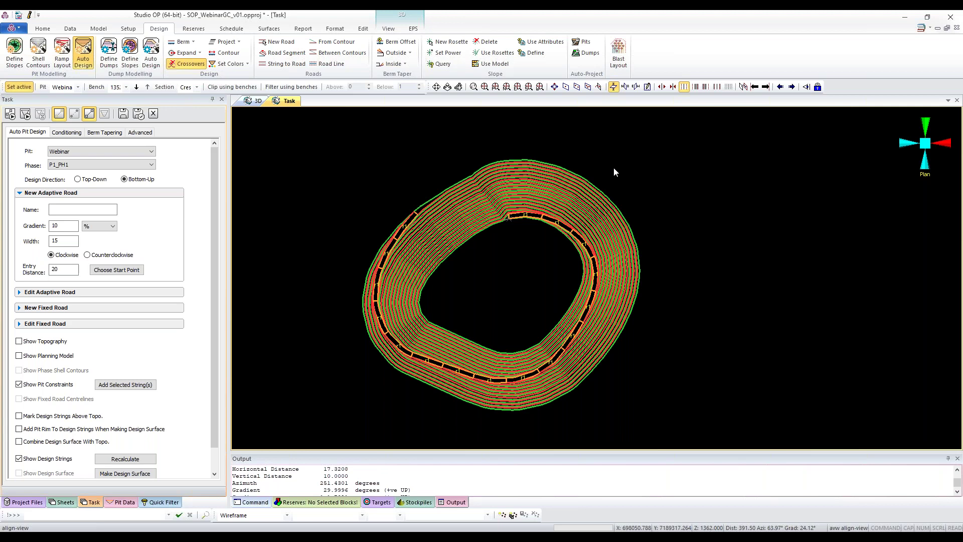
{"action": "scroll", "coordinate": [637, 202], "scroll_direction": "up", "scroll_amount": 1}
{"action": "scroll", "coordinate": [484, 234], "scroll_direction": "up", "scroll_amount": 5}
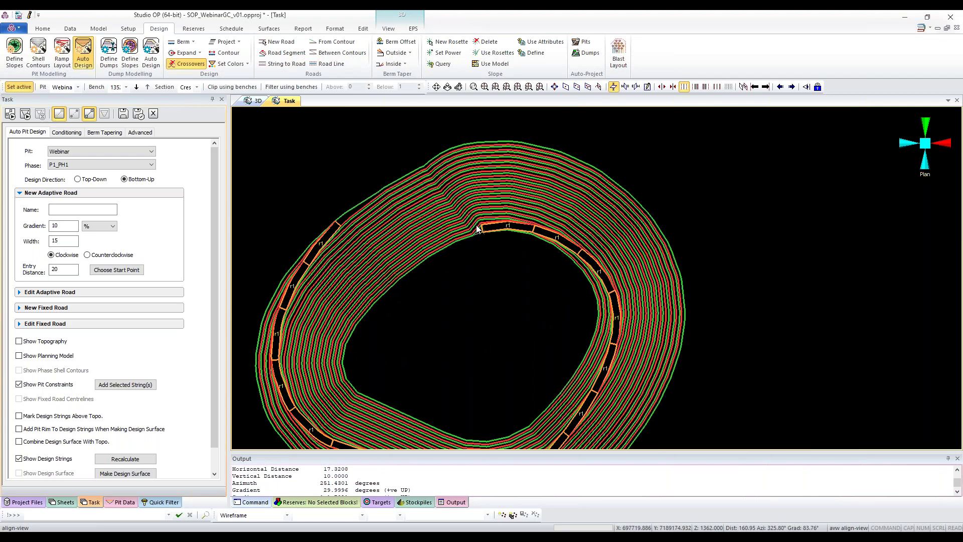
{"action": "left_click_drag", "start_coordinate": [65, 269], "coordinate": [44, 267]}
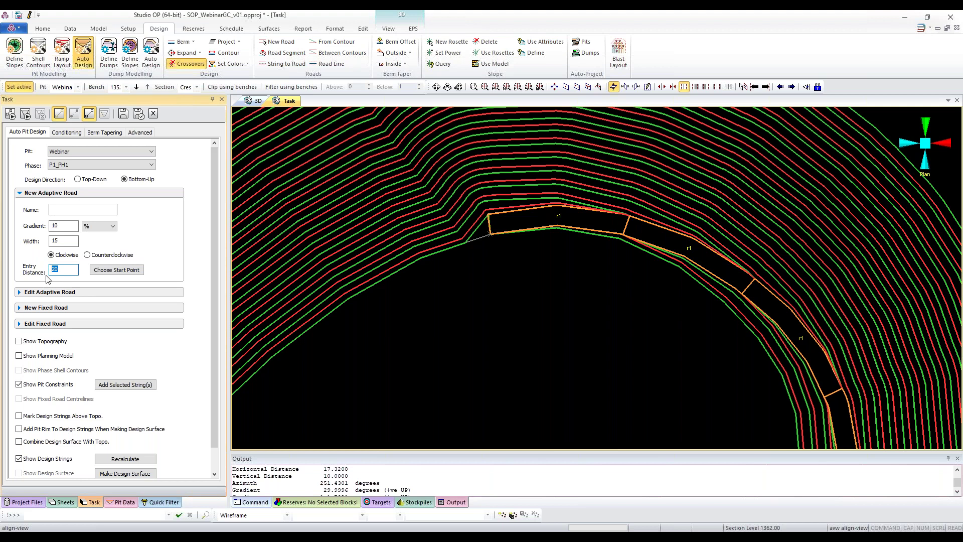
{"action": "type", "text": "1"}
Step: Apply an entry distance of 100 to road r1 and zoom out to view it
{"action": "left_click", "coordinate": [75, 292]}
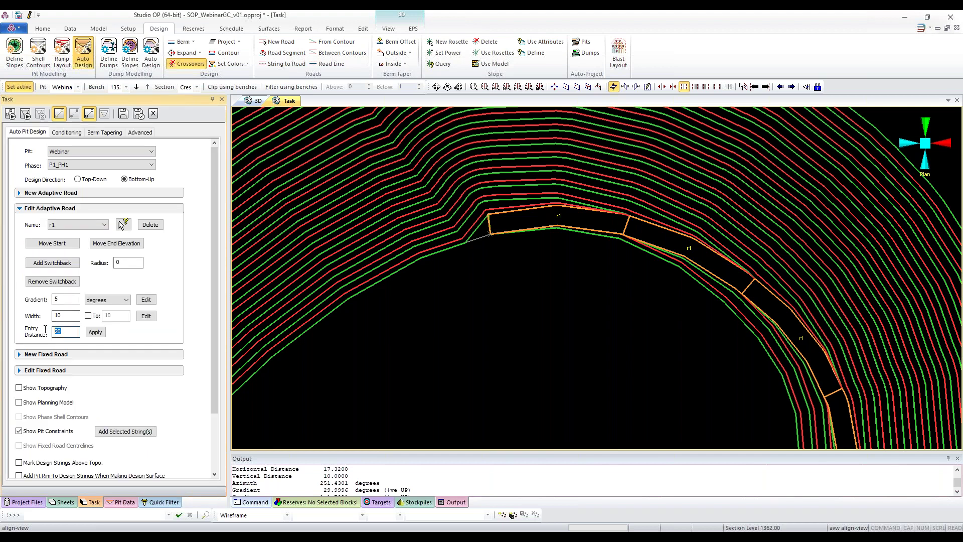
{"action": "type", "text": "00"}
{"action": "left_click", "coordinate": [95, 332]}
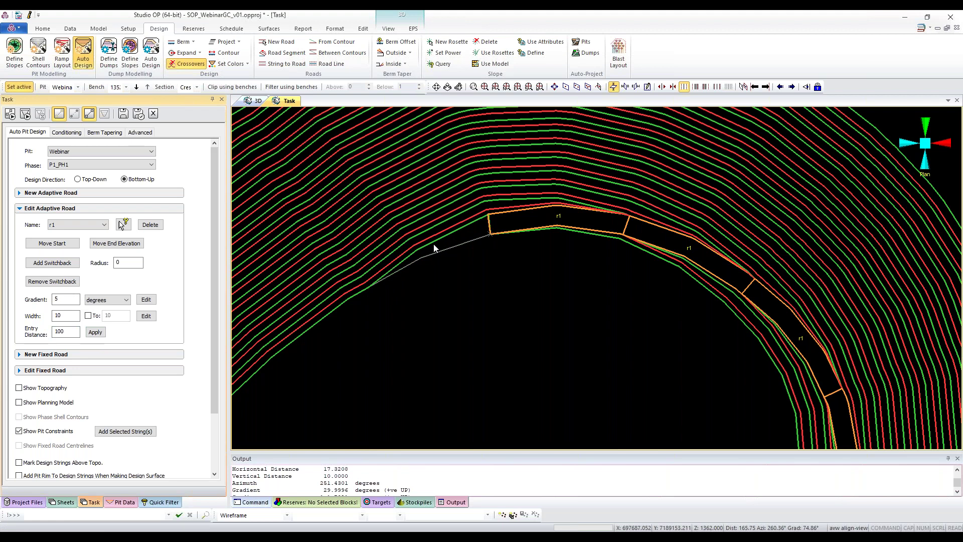
{"action": "scroll", "coordinate": [434, 248], "scroll_direction": "down", "scroll_amount": 3}
{"action": "scroll", "coordinate": [497, 266], "scroll_direction": "down", "scroll_amount": 2}
{"action": "scroll", "coordinate": [503, 271], "scroll_direction": "down", "scroll_amount": 3}
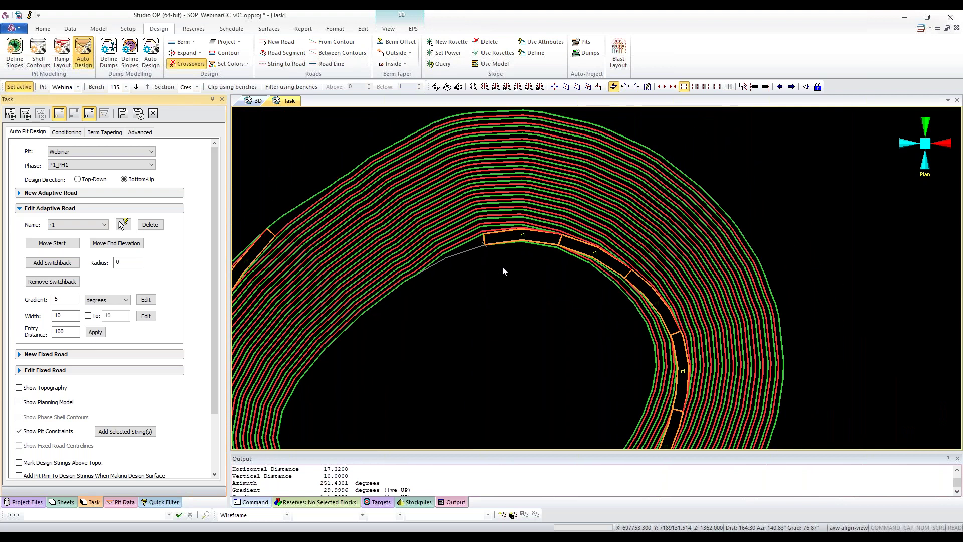
{"action": "scroll", "coordinate": [536, 266], "scroll_direction": "down", "scroll_amount": 3}
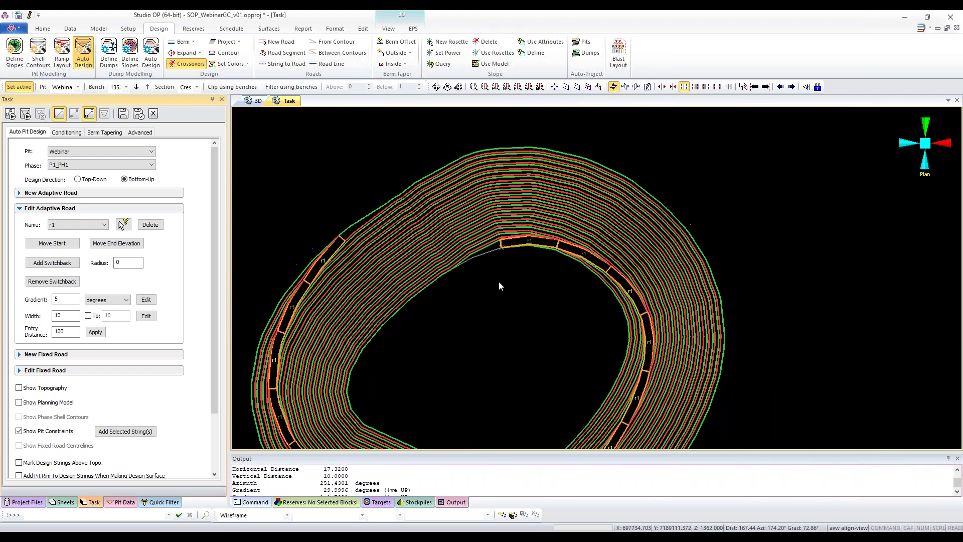
Step: Move road r1's start point to the upper-left of the pit's inner ring, then switch to the 3D window
{"action": "left_click", "coordinate": [62, 245]}
{"action": "scroll", "coordinate": [459, 264], "scroll_direction": "up", "scroll_amount": 2}
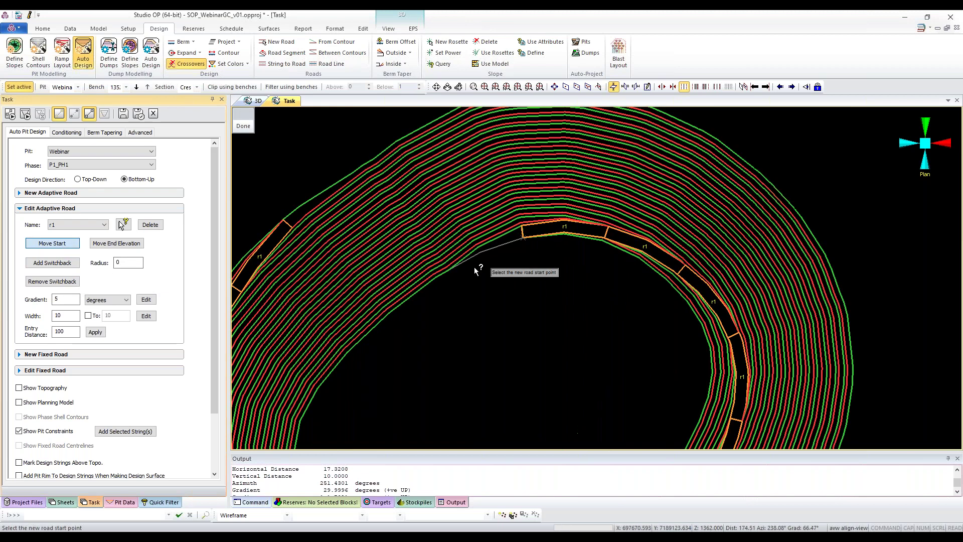
{"action": "scroll", "coordinate": [475, 271], "scroll_direction": "up", "scroll_amount": 1}
{"action": "scroll", "coordinate": [436, 270], "scroll_direction": "up", "scroll_amount": 1}
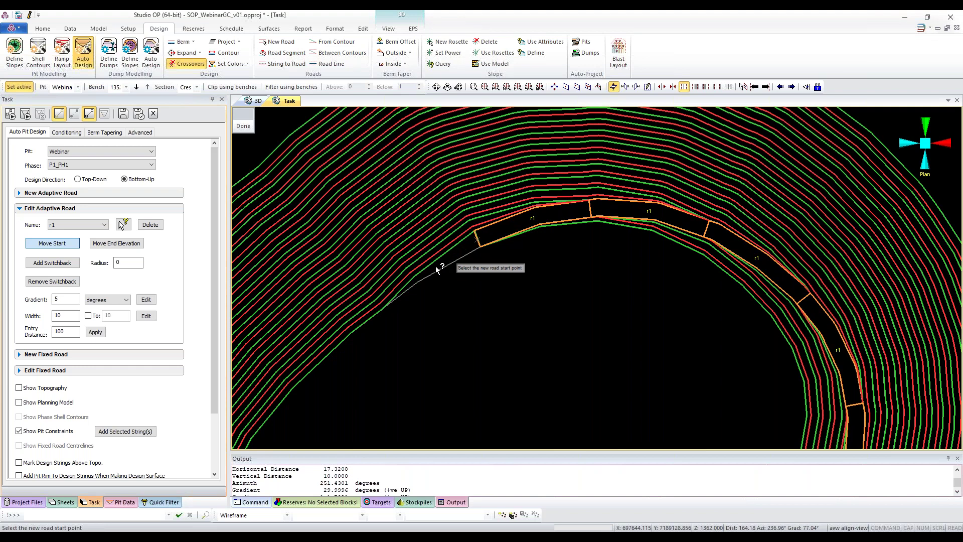
{"action": "scroll", "coordinate": [437, 270], "scroll_direction": "down", "scroll_amount": 2}
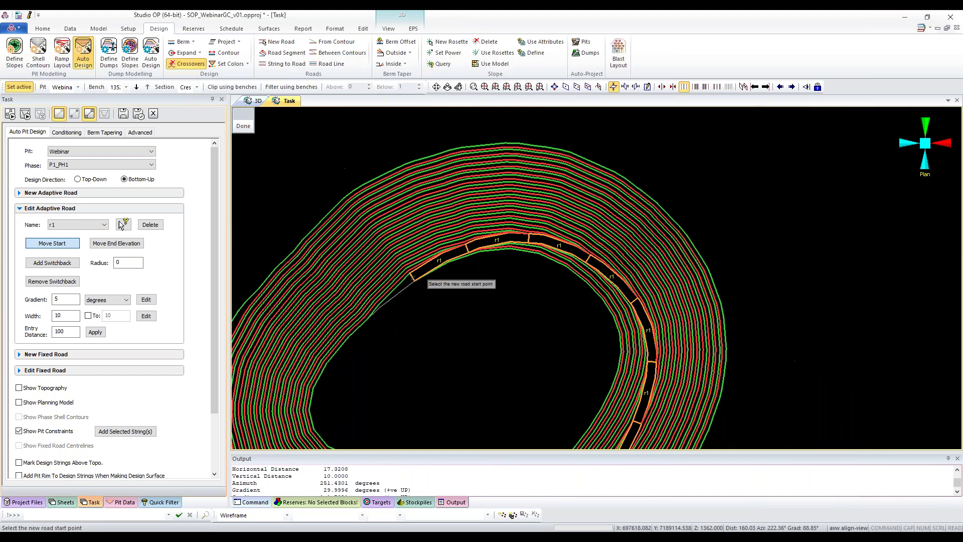
{"action": "scroll", "coordinate": [412, 277], "scroll_direction": "down", "scroll_amount": 1}
{"action": "middle_click_drag", "start_coordinate": [480, 344], "coordinate": [521, 242]}
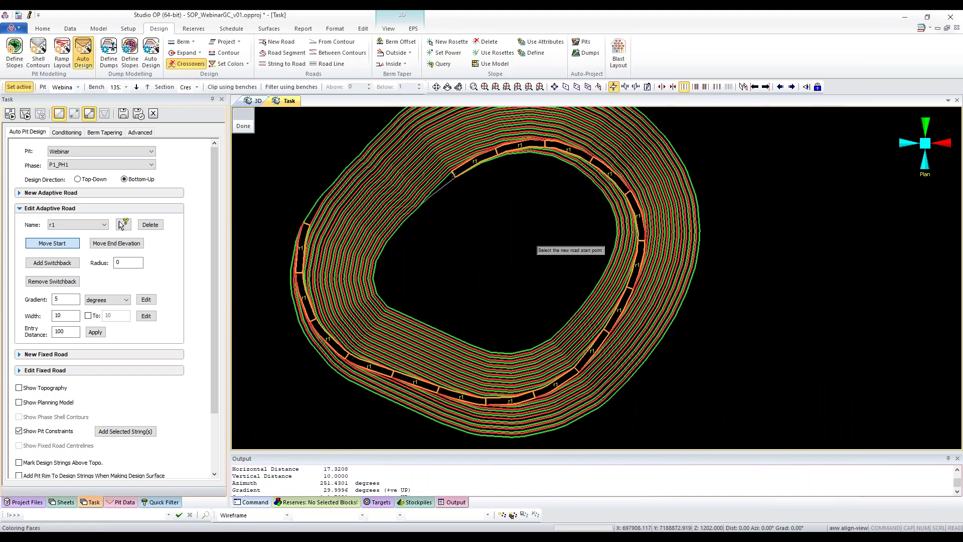
{"action": "scroll", "coordinate": [438, 194], "scroll_direction": "up", "scroll_amount": 1}
{"action": "left_click", "coordinate": [438, 189]}
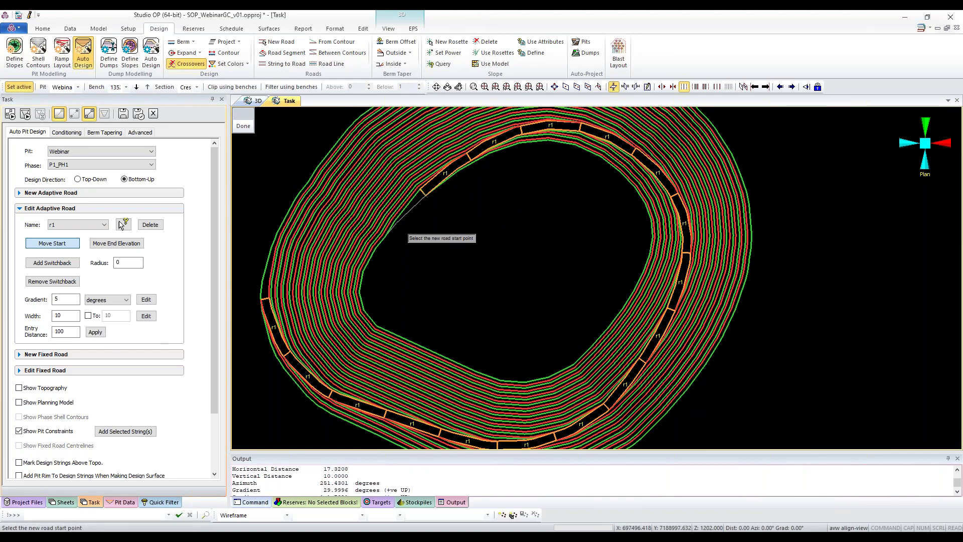
{"action": "left_click", "coordinate": [370, 253]}
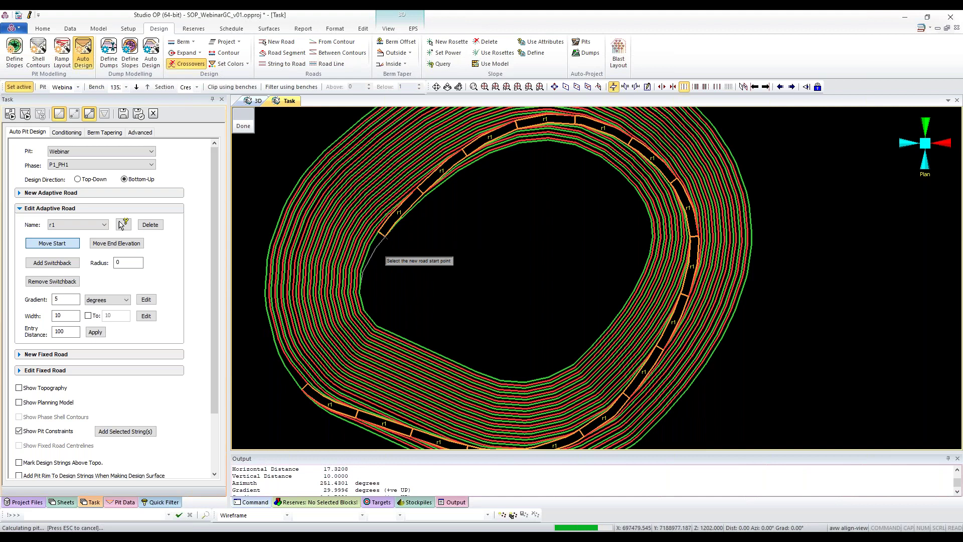
{"action": "scroll", "coordinate": [454, 235], "scroll_direction": "down", "scroll_amount": 2}
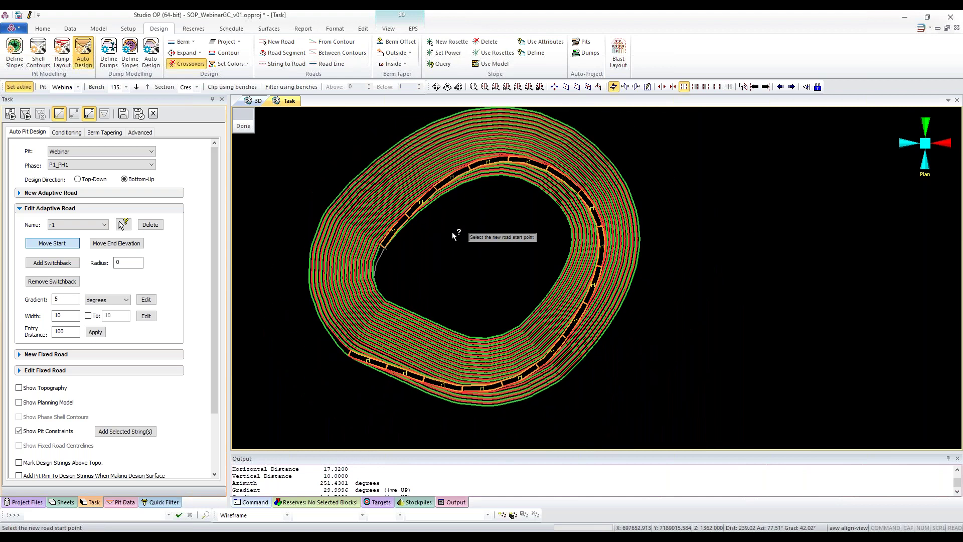
{"action": "key", "text": "Escape"}
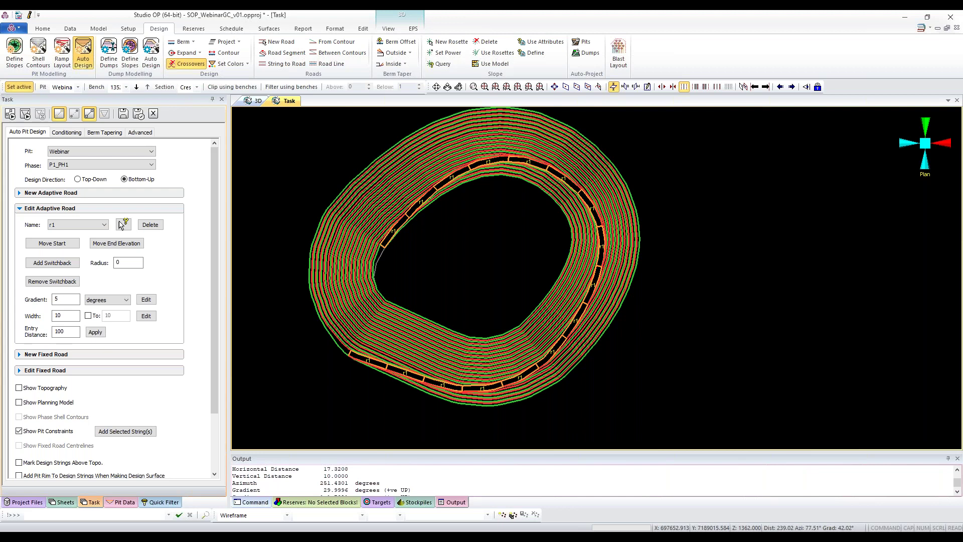
{"action": "left_click", "coordinate": [254, 102]}
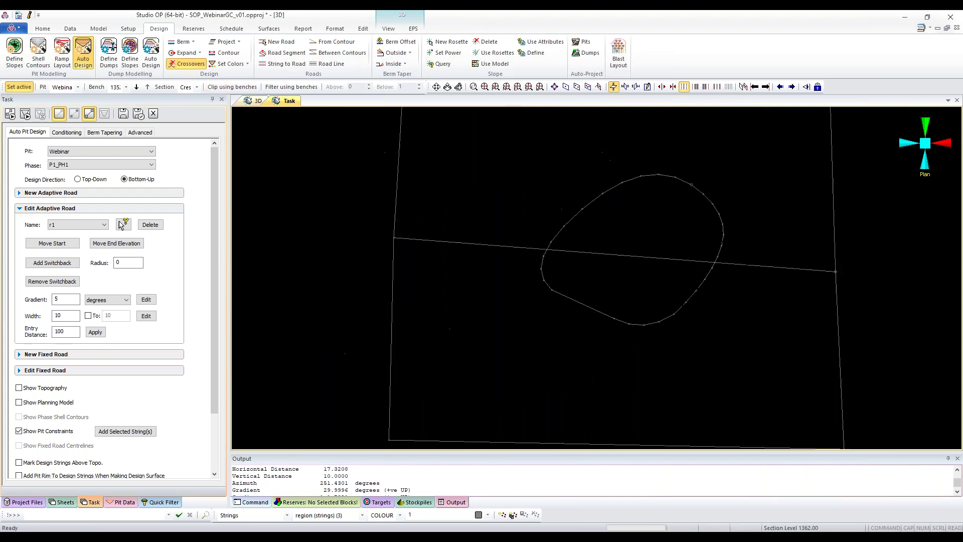
{"action": "scroll", "coordinate": [558, 207], "scroll_direction": "down", "scroll_amount": 4}
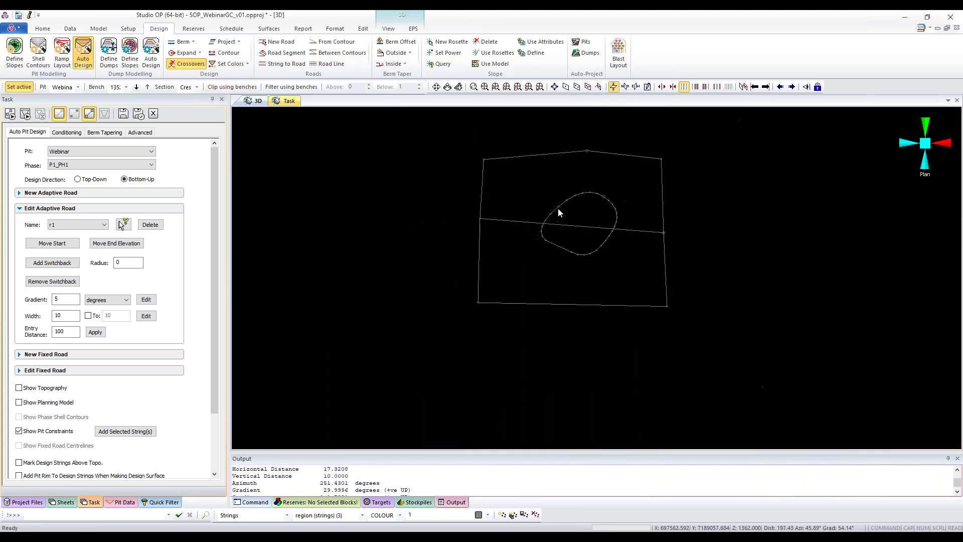
Step: In the sheet layers tree, hide New Strings 2 and the region boundaries, and show p1ph1design
{"action": "left_click", "coordinate": [72, 501]}
{"action": "left_click", "coordinate": [46, 208]}
{"action": "left_click", "coordinate": [45, 216]}
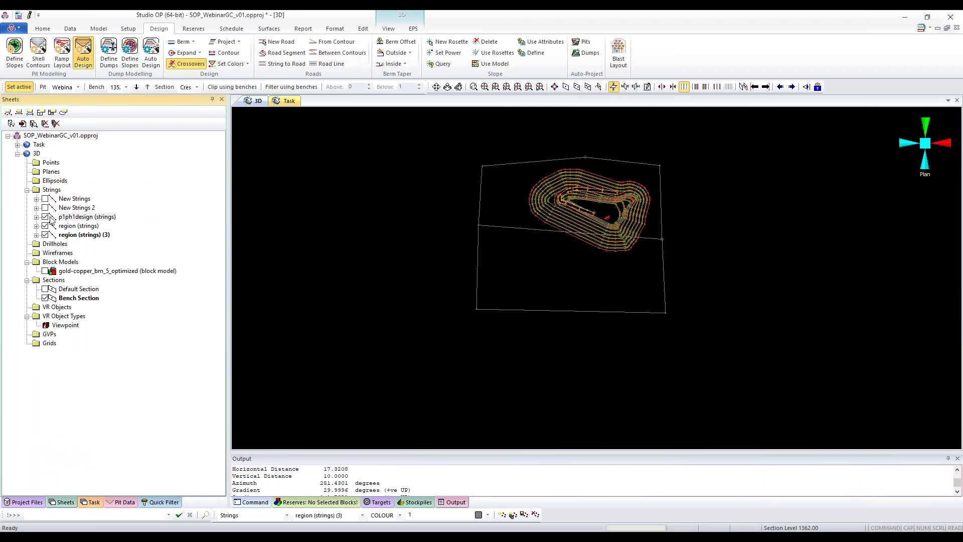
{"action": "left_click", "coordinate": [46, 235]}
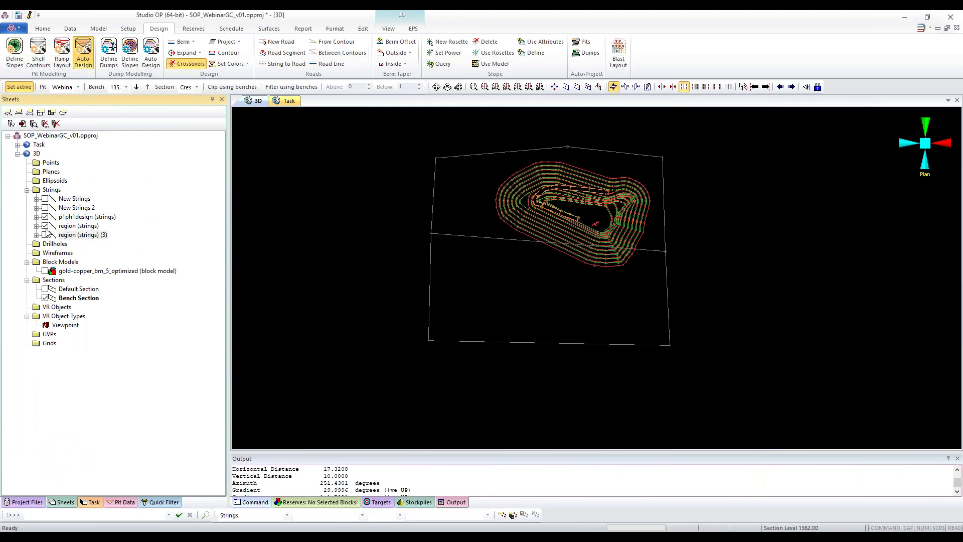
{"action": "left_click", "coordinate": [46, 225]}
Step: Load the p1ph2design and p1ph3design strings files into the 3D view
{"action": "left_click", "coordinate": [31, 499]}
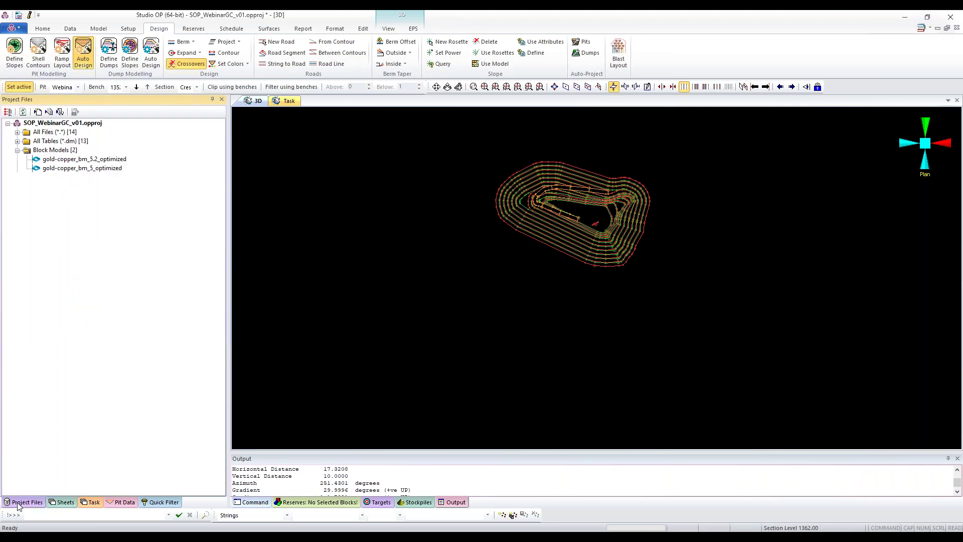
{"action": "left_click", "coordinate": [63, 195]}
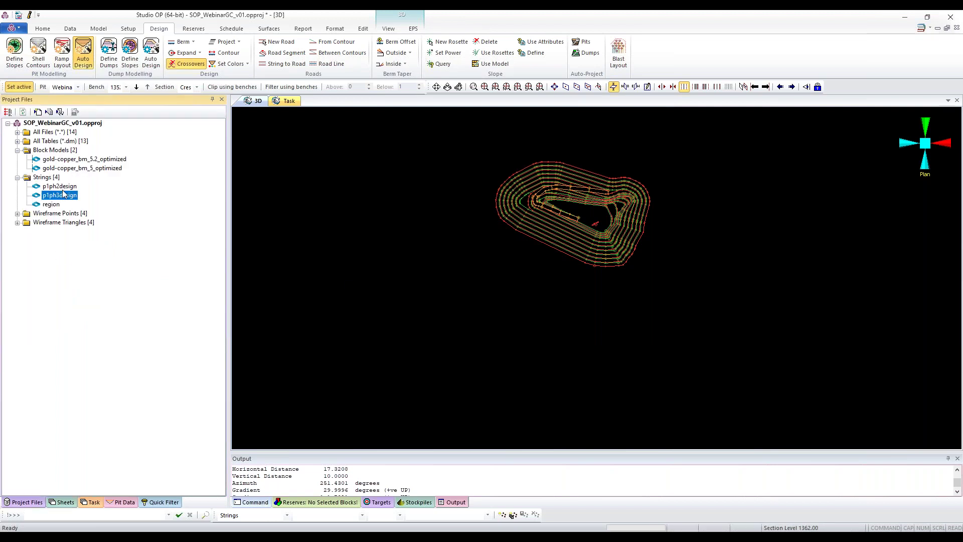
{"action": "left_click", "coordinate": [69, 188]}
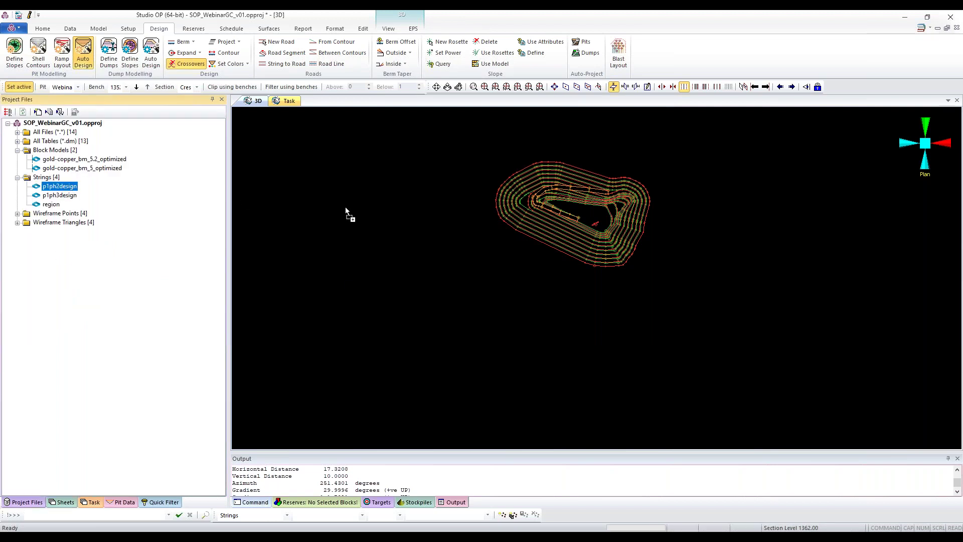
{"action": "left_click_drag", "start_coordinate": [345, 206], "coordinate": [345, 208]}
{"action": "left_click", "coordinate": [60, 195]}
{"action": "left_click_drag", "start_coordinate": [397, 224], "coordinate": [601, 236]}
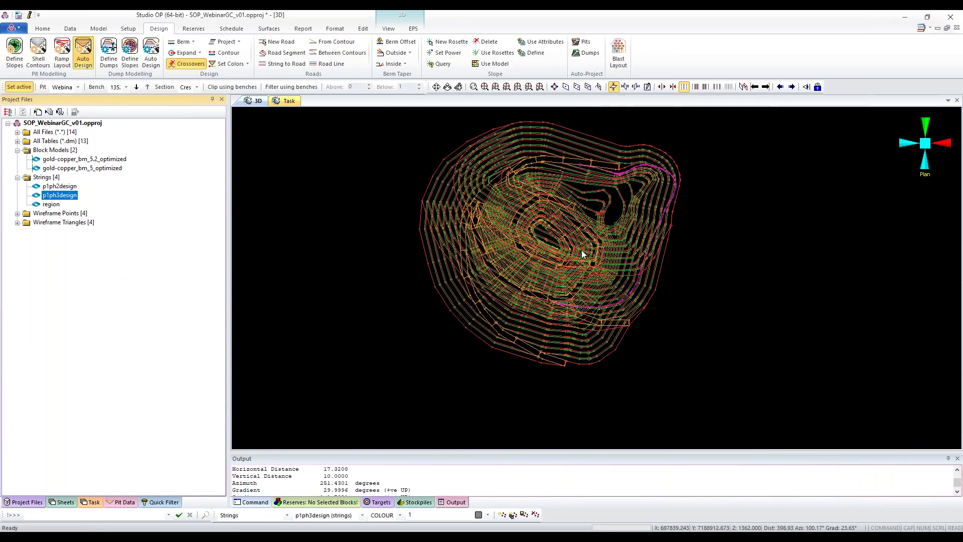
{"action": "scroll", "coordinate": [582, 254], "scroll_direction": "up", "scroll_amount": 1}
{"action": "scroll", "coordinate": [341, 432], "scroll_direction": "down", "scroll_amount": 1}
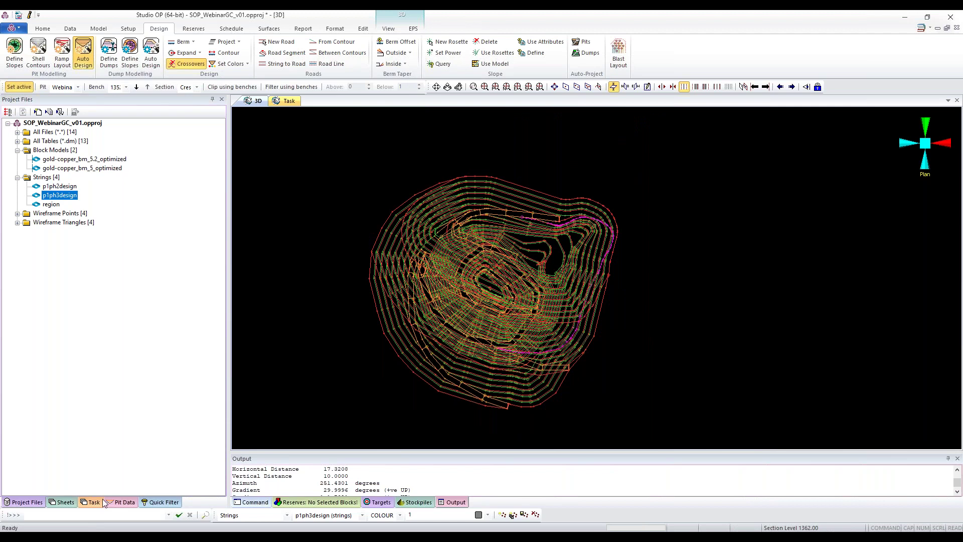
Step: Save the p1ph1design layer strings to file, overwriting the existing file
{"action": "left_click", "coordinate": [63, 502]}
{"action": "left_click", "coordinate": [80, 218]}
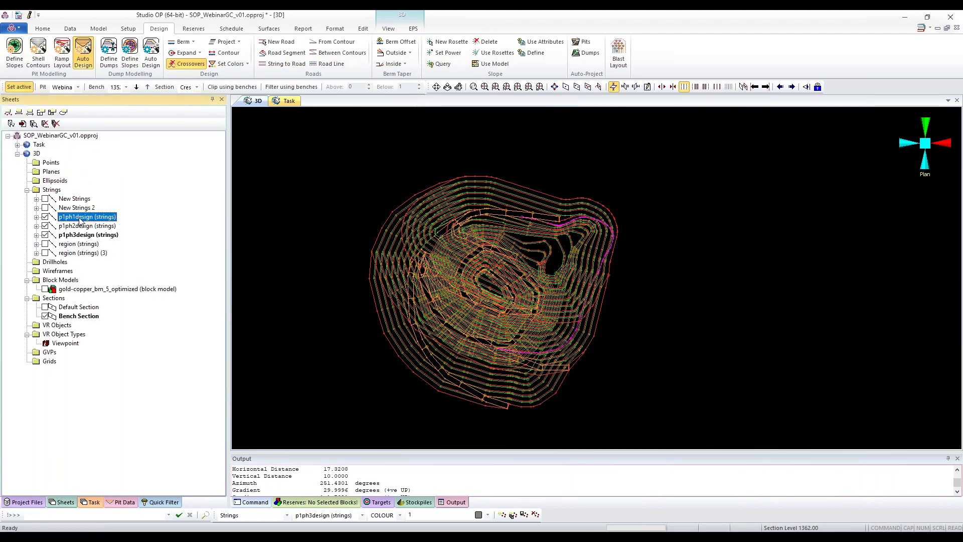
{"action": "right_click", "coordinate": [79, 218]}
{"action": "mouse_move", "coordinate": [101, 235]}
{"action": "left_click", "coordinate": [233, 262]}
{"action": "left_click", "coordinate": [484, 279]}
{"action": "left_click", "coordinate": [604, 500]}
{"action": "left_click", "coordinate": [512, 301]}
{"action": "left_click", "coordinate": [501, 284]}
Step: Hide the phase 2 and phase 3 design strings, leaving p1ph1design visible
{"action": "scroll", "coordinate": [612, 281], "scroll_direction": "up", "scroll_amount": 1}
{"action": "scroll", "coordinate": [628, 228], "scroll_direction": "up", "scroll_amount": 2}
{"action": "scroll", "coordinate": [628, 228], "scroll_direction": "down", "scroll_amount": 2}
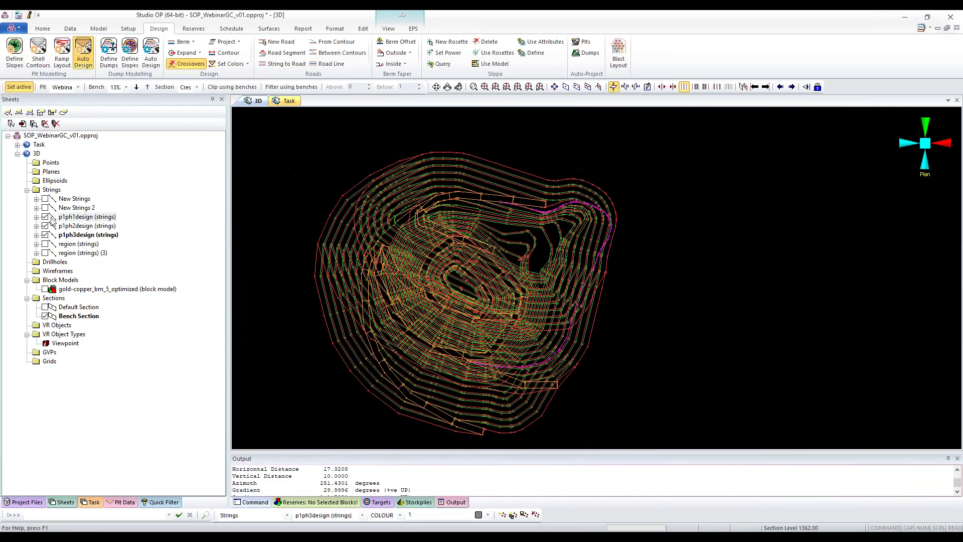
{"action": "left_click", "coordinate": [45, 226]}
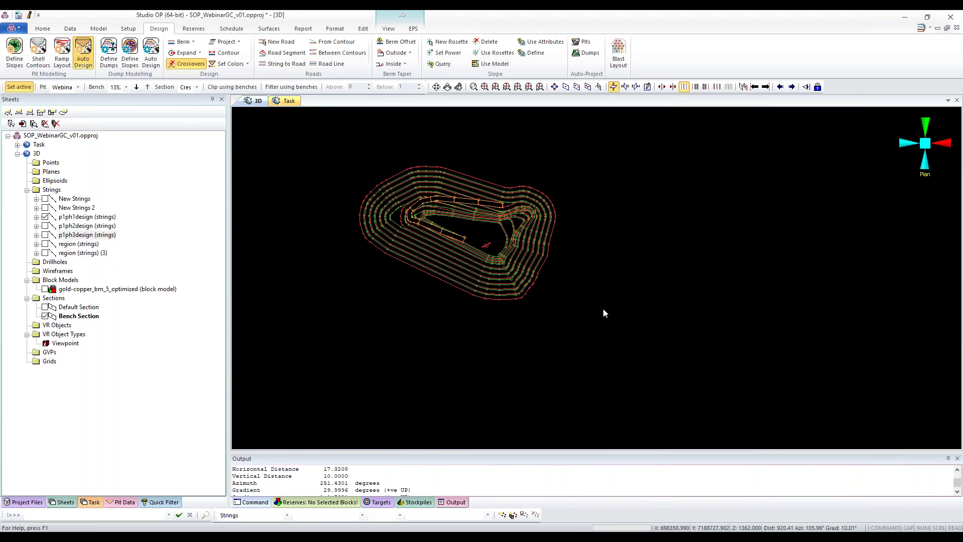
Step: Select all strings and create the DTM wireframe F01 with md dtm-create
{"action": "key", "text": "ctrl+a"}
{"action": "key", "text": "m"}
{"action": "key", "text": "d"}
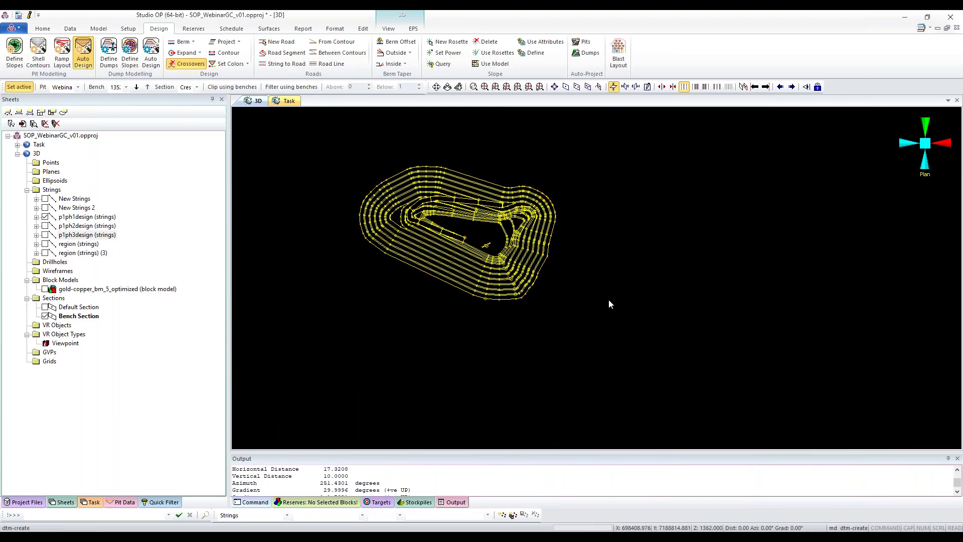
{"action": "left_click_drag", "start_coordinate": [383, 150], "coordinate": [341, 141]}
{"action": "type", "text": "f"}
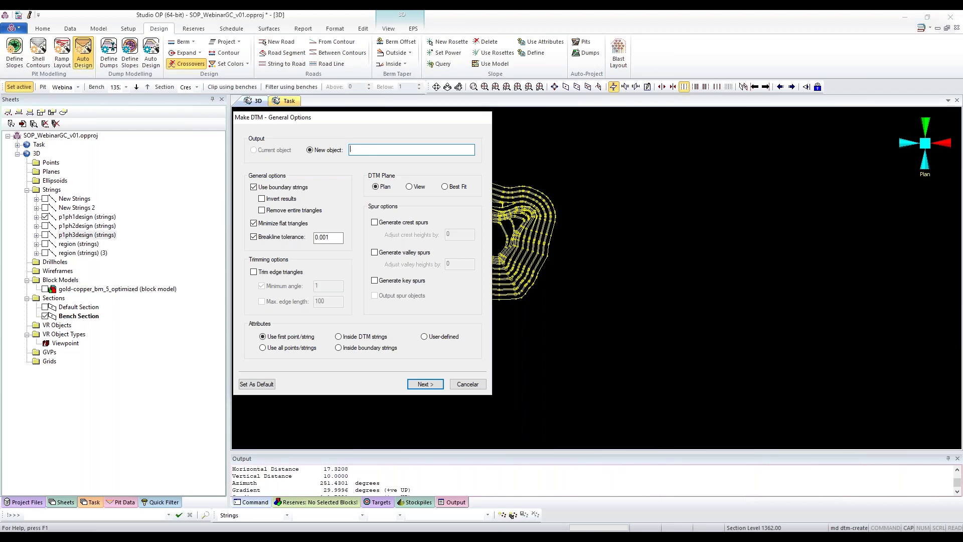
{"action": "left_click", "coordinate": [420, 384]}
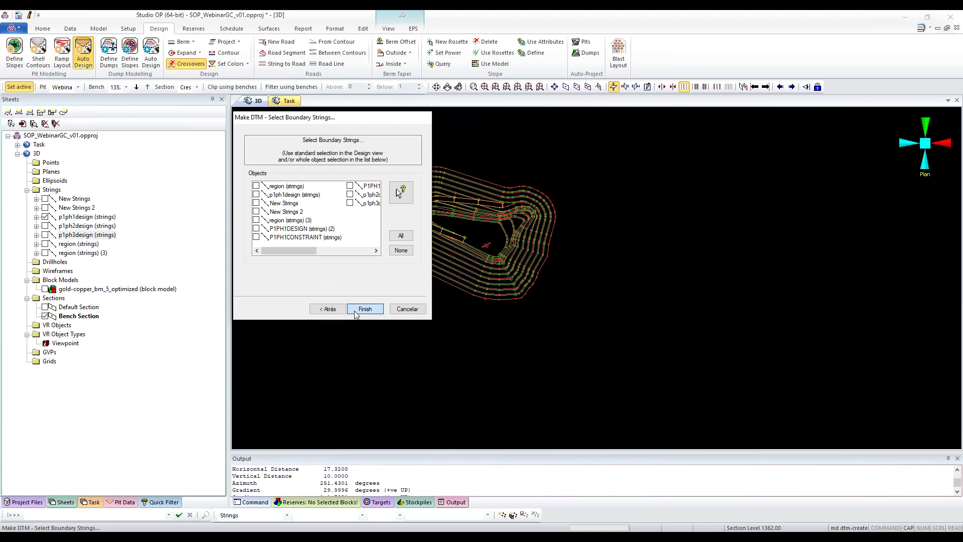
{"action": "left_click", "coordinate": [367, 309]}
Step: Hide p1ph1design and the F01 wireframe, and show the p1ph2design strings
{"action": "left_click", "coordinate": [624, 265]}
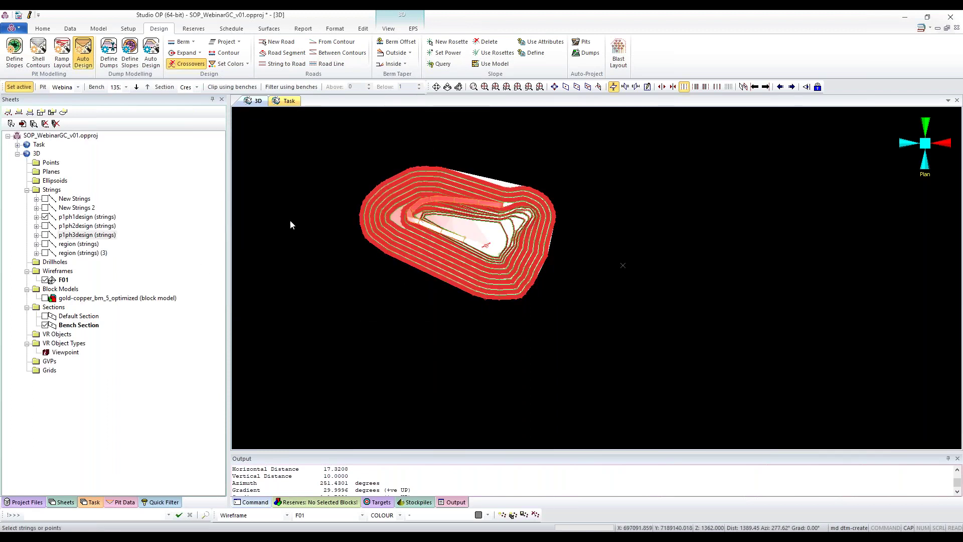
{"action": "scroll", "coordinate": [270, 236], "scroll_direction": "down", "scroll_amount": 4}
{"action": "middle_click_drag", "start_coordinate": [331, 246], "coordinate": [421, 285]}
{"action": "scroll", "coordinate": [401, 229], "scroll_direction": "up", "scroll_amount": 4}
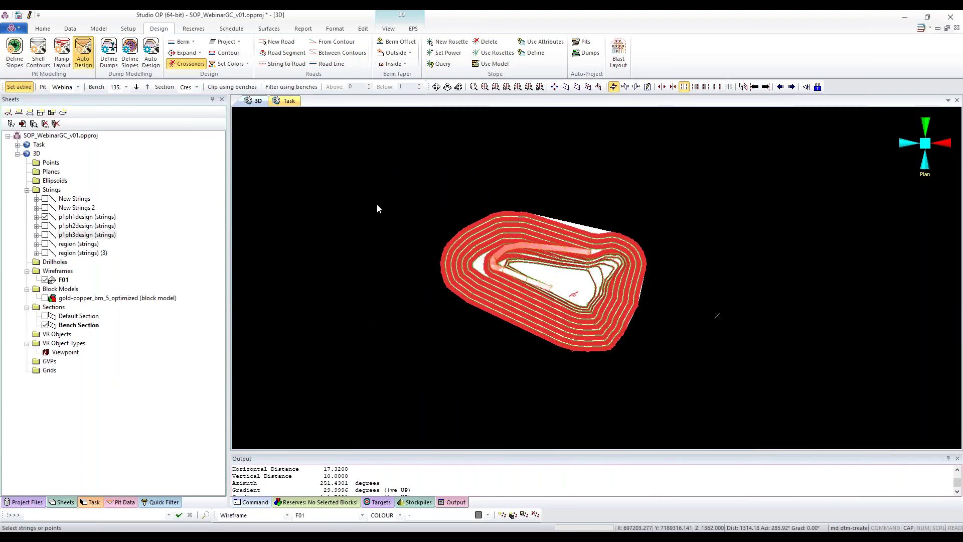
{"action": "left_click", "coordinate": [46, 217]}
{"action": "left_click", "coordinate": [45, 226]}
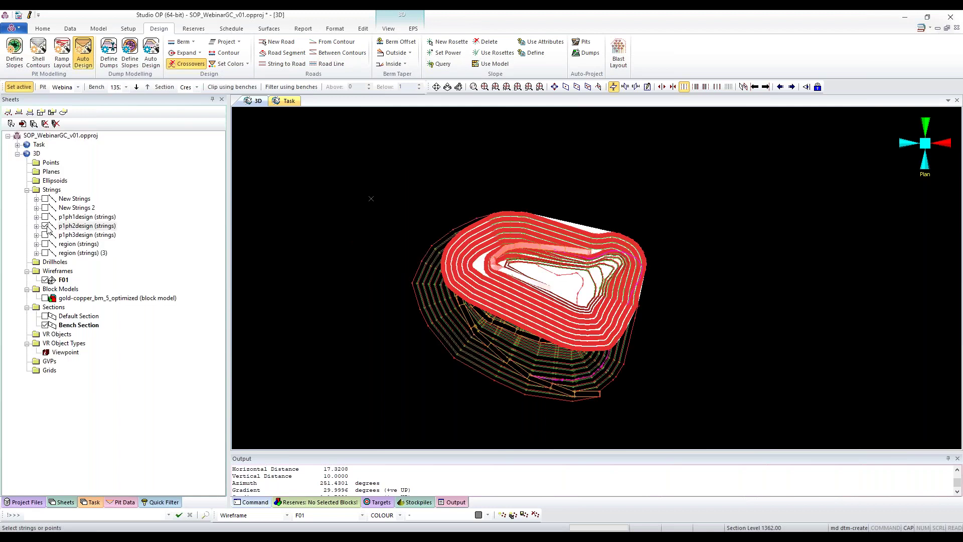
{"action": "left_click", "coordinate": [46, 280]}
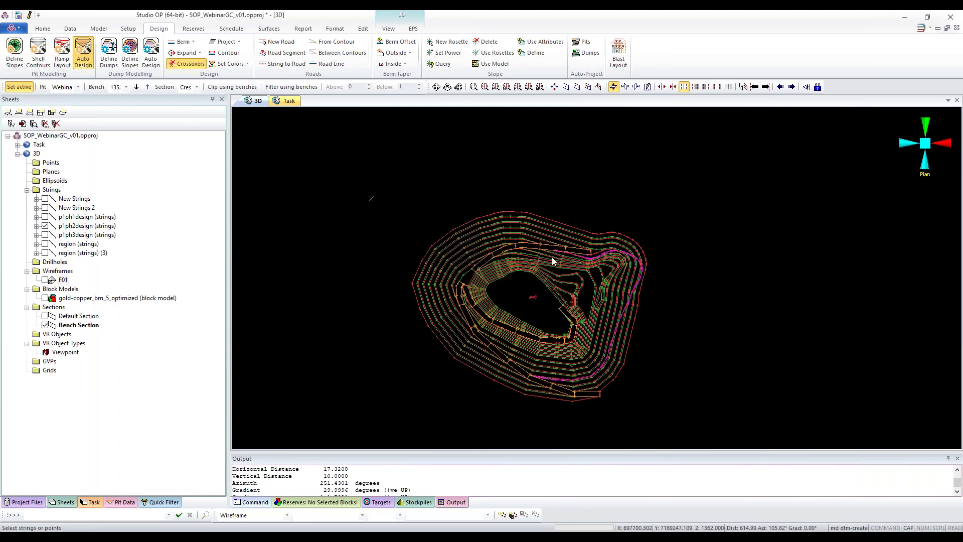
Step: Delete the selected magenta wall string
{"action": "scroll", "coordinate": [664, 257], "scroll_direction": "up", "scroll_amount": 3}
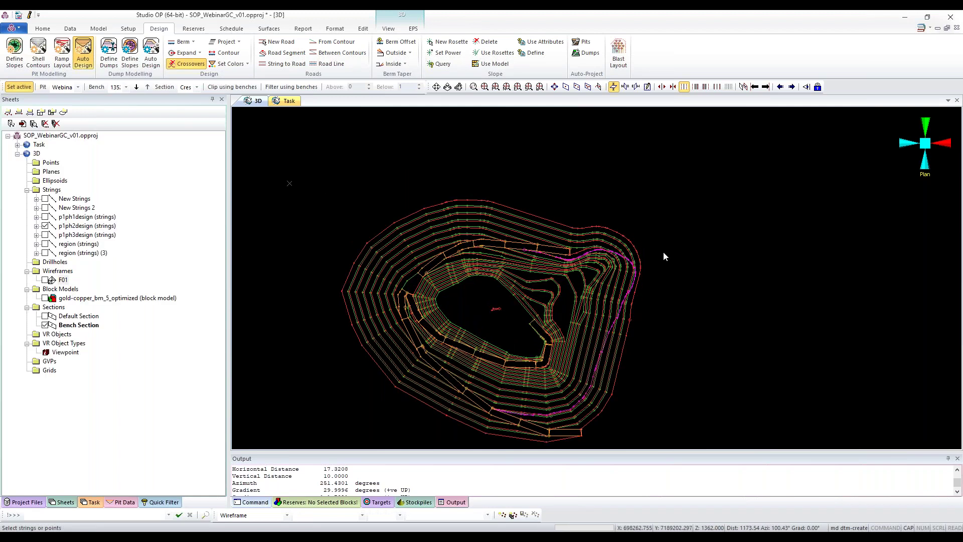
{"action": "key", "text": "Delete"}
{"action": "key", "text": "Return"}
Step: Select all phase 2 strings and triangulate them into DTM wireframe F02
{"action": "scroll", "coordinate": [615, 267], "scroll_direction": "down", "scroll_amount": 4}
{"action": "key", "text": "s"}
{"action": "key", "text": "a"}
{"action": "key", "text": "s"}
{"action": "key", "text": "m"}
{"action": "key", "text": "d"}
{"action": "left_click_drag", "start_coordinate": [378, 150], "coordinate": [276, 144]}
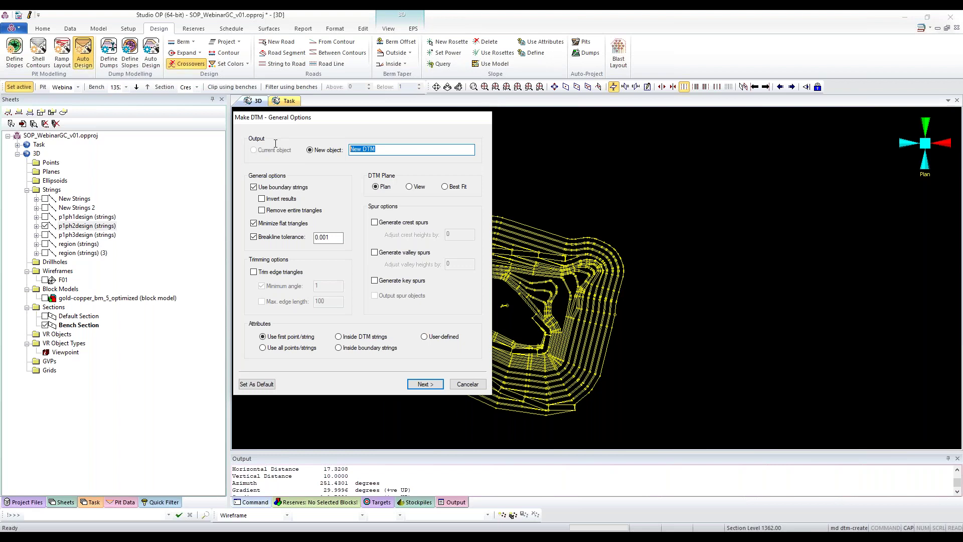
{"action": "type", "text": "F"}
{"action": "left_click", "coordinate": [425, 384]}
{"action": "left_click", "coordinate": [368, 307]}
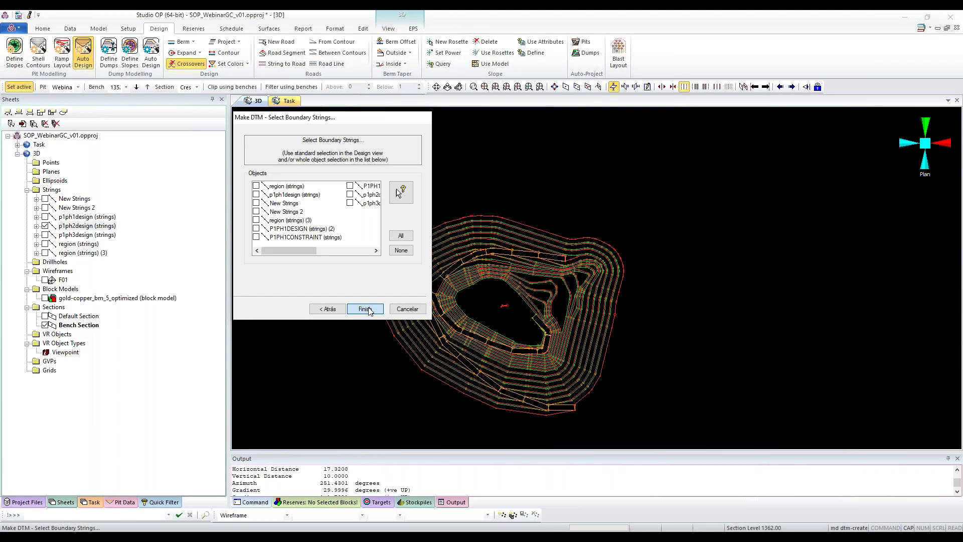
{"action": "left_click", "coordinate": [368, 307]}
Step: Hide F02 and p1ph2design, and show the p1ph3design strings
{"action": "middle_click_drag", "start_coordinate": [685, 351], "coordinate": [617, 300]}
{"action": "left_click", "coordinate": [45, 289]}
{"action": "left_click", "coordinate": [45, 226]}
{"action": "left_click", "coordinate": [46, 235]}
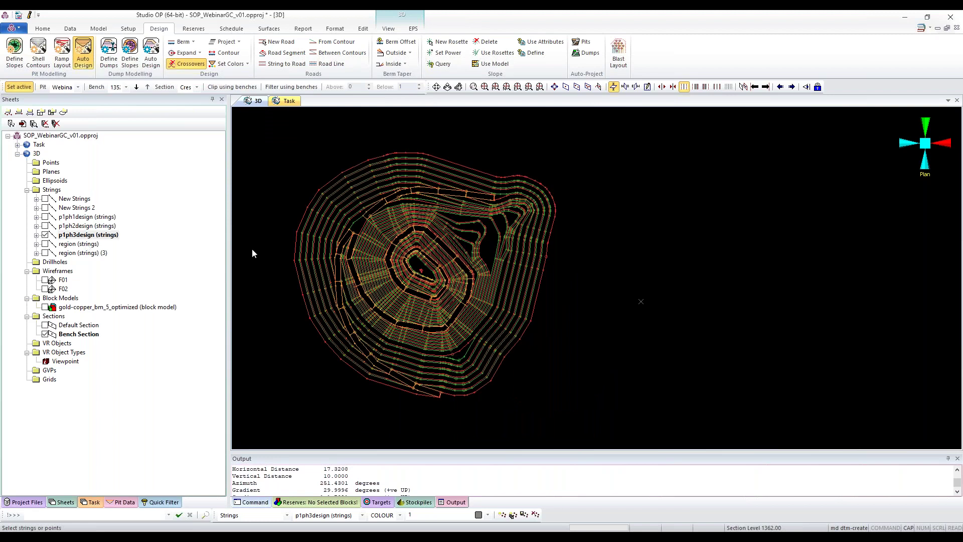
Step: Select all phase 3 strings and triangulate them into DTM wireframe F03
{"action": "key", "text": "s"}
{"action": "key", "text": "m"}
{"action": "type", "text": "d"}
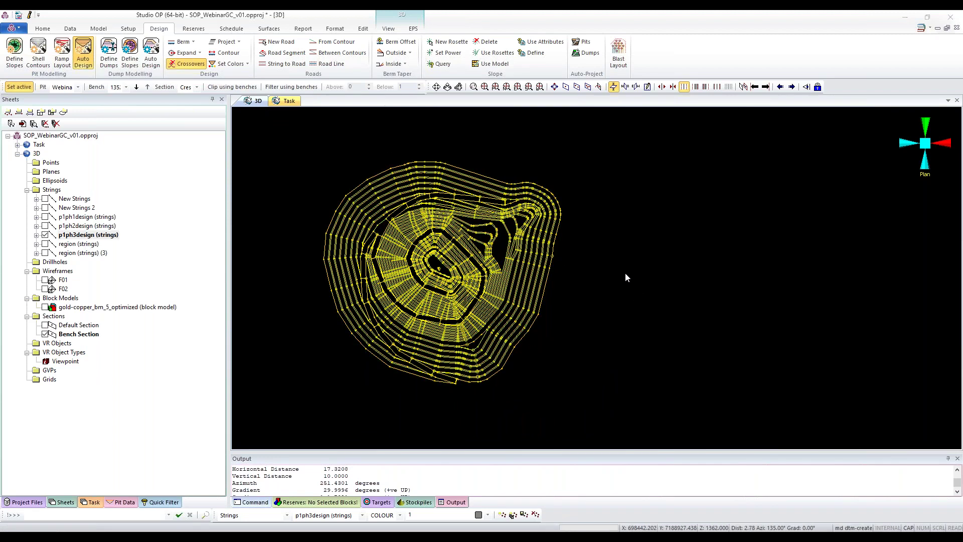
{"action": "type", "text": "F03"}
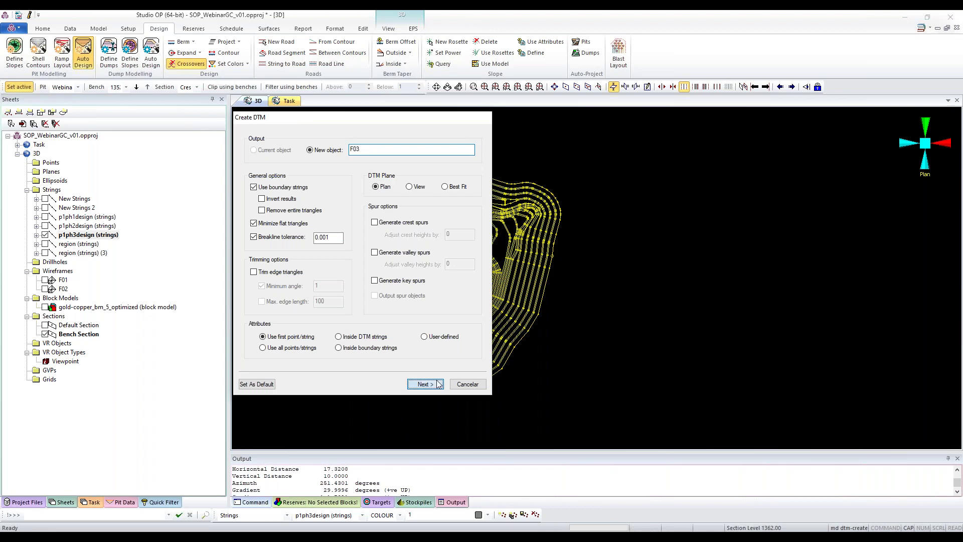
{"action": "left_click", "coordinate": [438, 383]}
{"action": "left_click", "coordinate": [365, 310]}
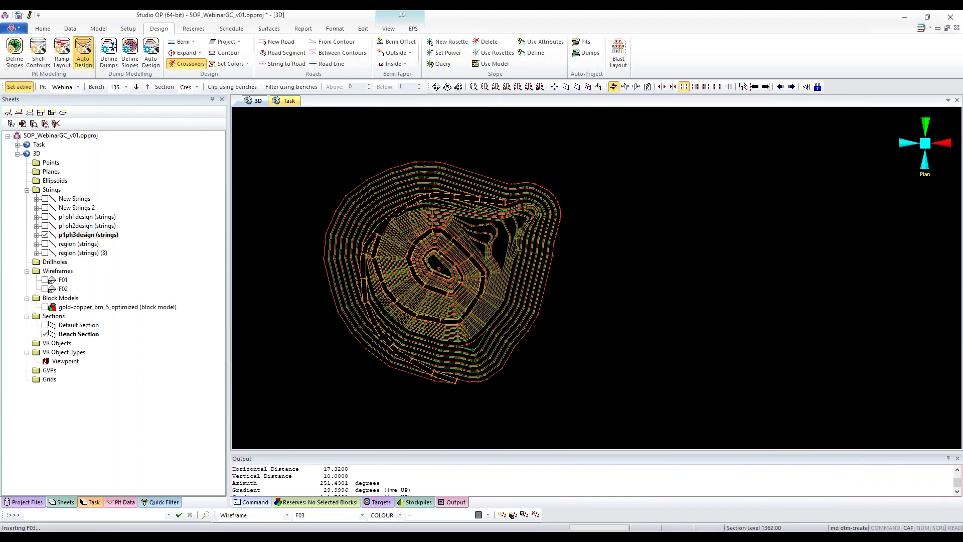
Step: Hide p1ph3design, tilt the F03 surface out of plan view, and show F02 again
{"action": "left_click", "coordinate": [46, 234]}
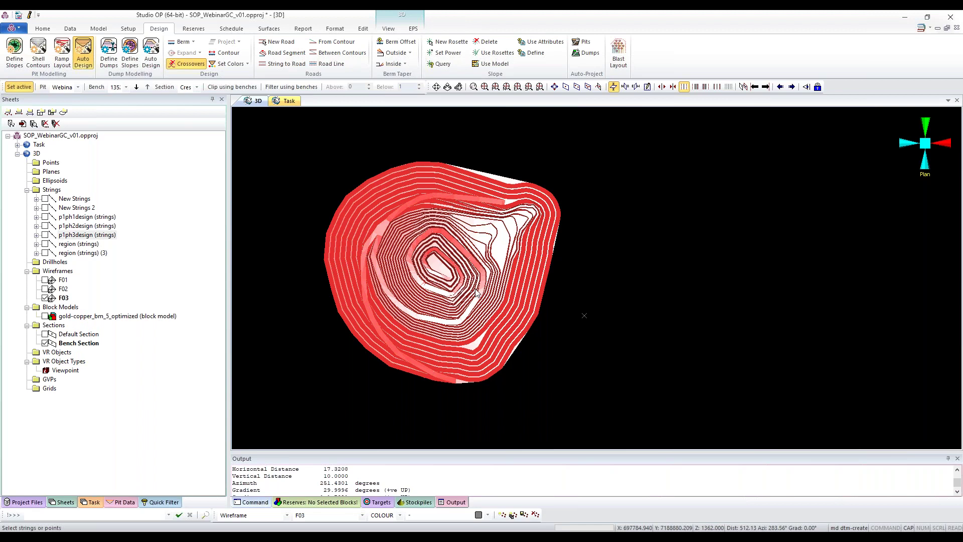
{"action": "scroll", "coordinate": [476, 290], "scroll_direction": "up", "scroll_amount": 4}
{"action": "middle_click_drag", "start_coordinate": [476, 290], "coordinate": [540, 309]}
{"action": "left_click_drag", "start_coordinate": [541, 309], "coordinate": [575, 205], "text": "shift"}
{"action": "left_click", "coordinate": [45, 288]}
Step: Accept F02's properties, set F01's fixed colour to orange, and rotate to view all three wireframes
{"action": "double_click", "coordinate": [61, 289]}
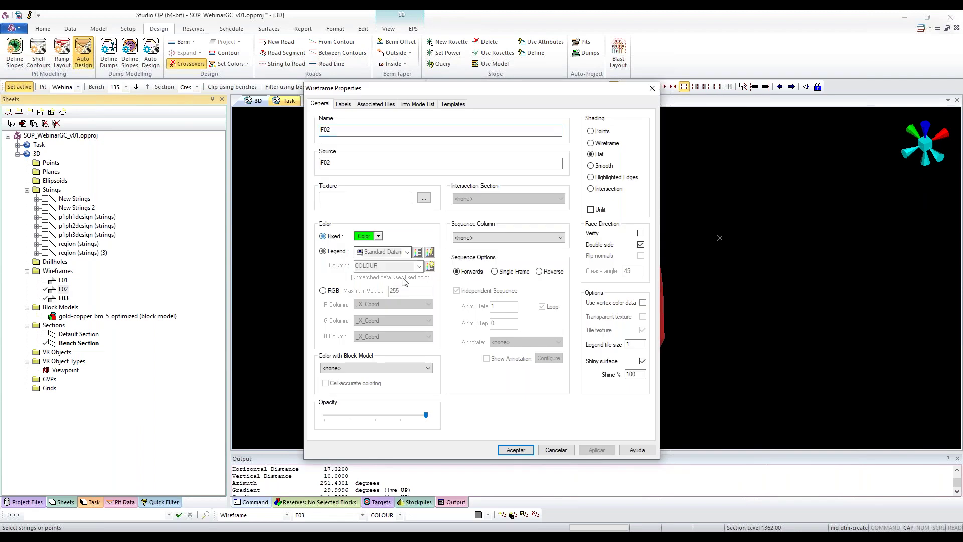
{"action": "left_click", "coordinate": [515, 450]}
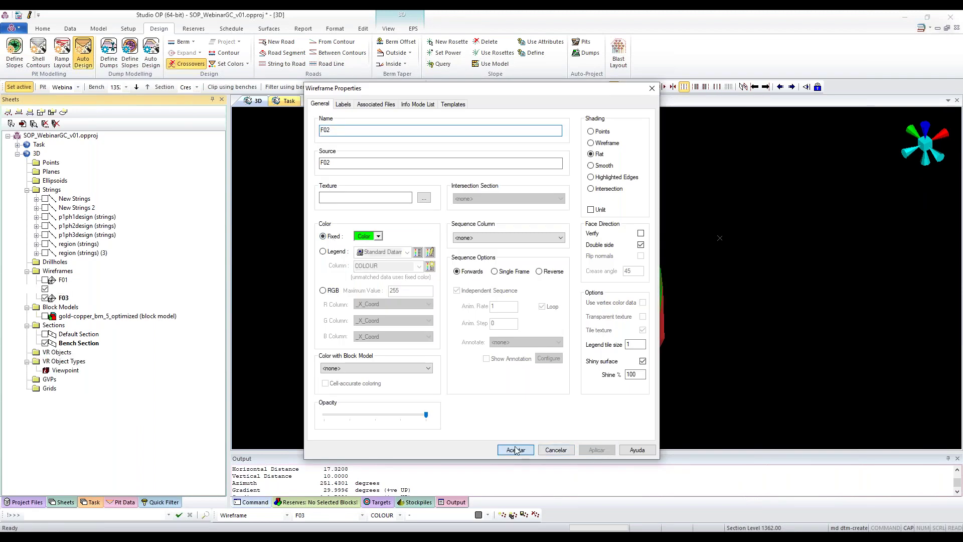
{"action": "double_click", "coordinate": [62, 280]}
{"action": "left_click", "coordinate": [372, 236]}
{"action": "left_click", "coordinate": [382, 266]}
{"action": "left_click", "coordinate": [597, 450]}
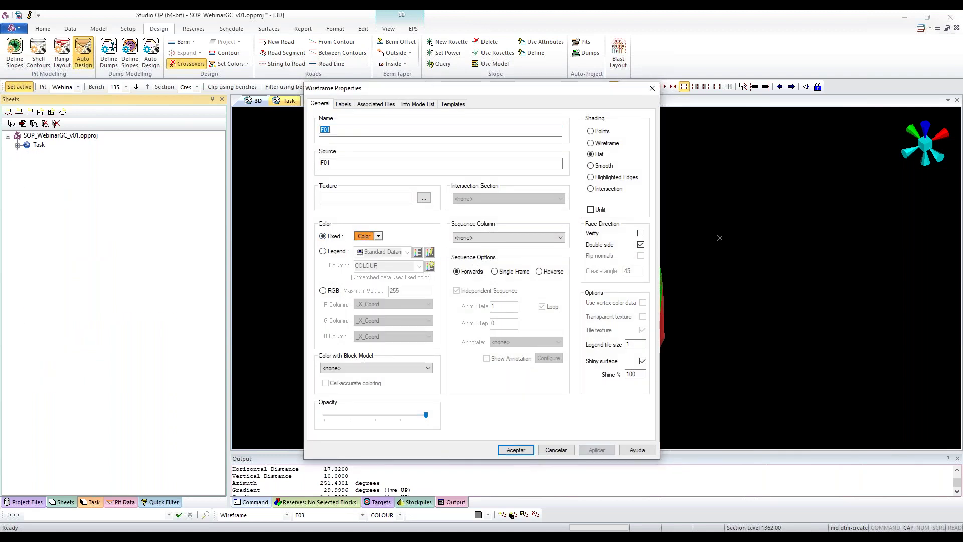
{"action": "left_click", "coordinate": [516, 452]}
{"action": "left_click_drag", "start_coordinate": [527, 326], "coordinate": [560, 291], "text": "shift"}
{"action": "scroll", "coordinate": [560, 290], "scroll_direction": "up", "scroll_amount": 3}
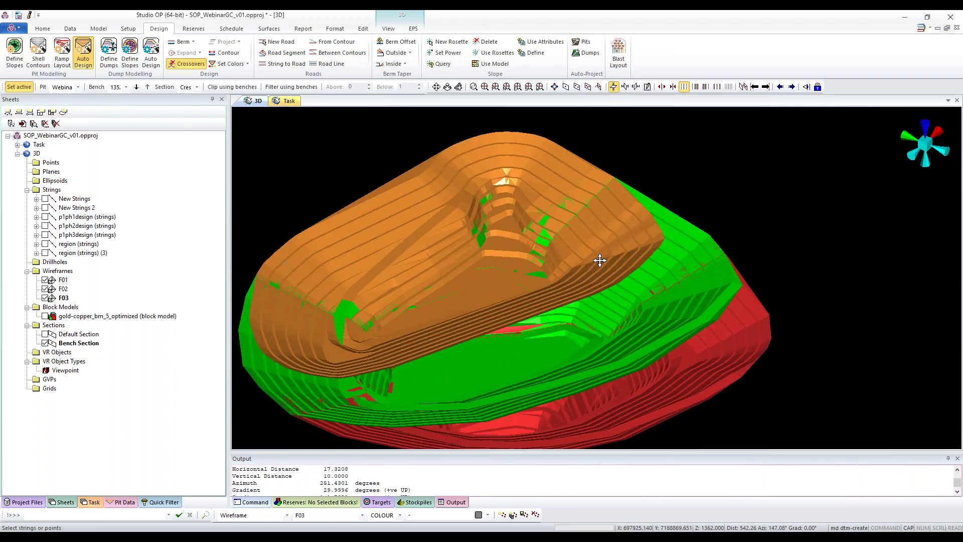
{"action": "left_click_drag", "start_coordinate": [628, 263], "coordinate": [570, 259]}
{"action": "scroll", "coordinate": [549, 261], "scroll_direction": "down", "scroll_amount": 4}
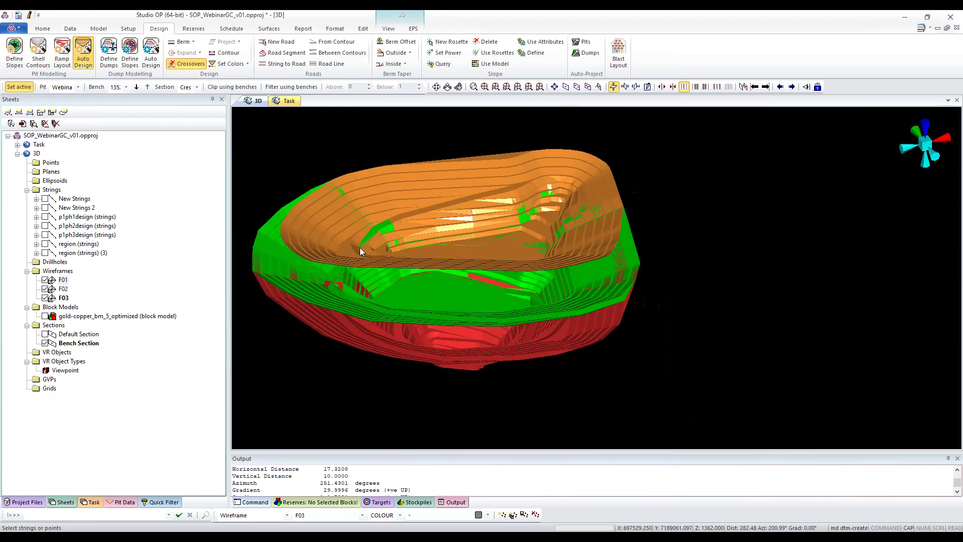
{"action": "left_click_drag", "start_coordinate": [343, 304], "coordinate": [607, 267]}
{"action": "scroll", "coordinate": [607, 268], "scroll_direction": "down", "scroll_amount": 2}
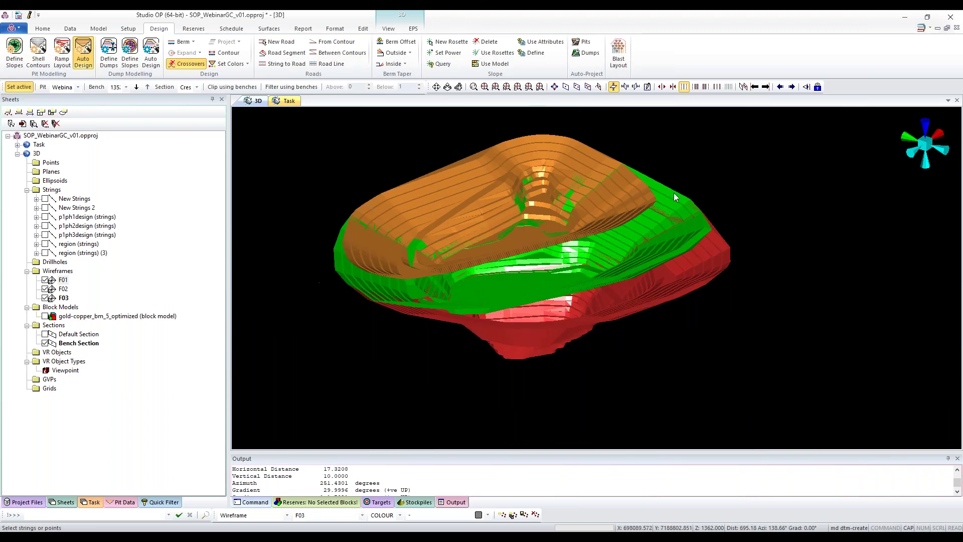
{"action": "scroll", "coordinate": [611, 185], "scroll_direction": "up", "scroll_amount": 3}
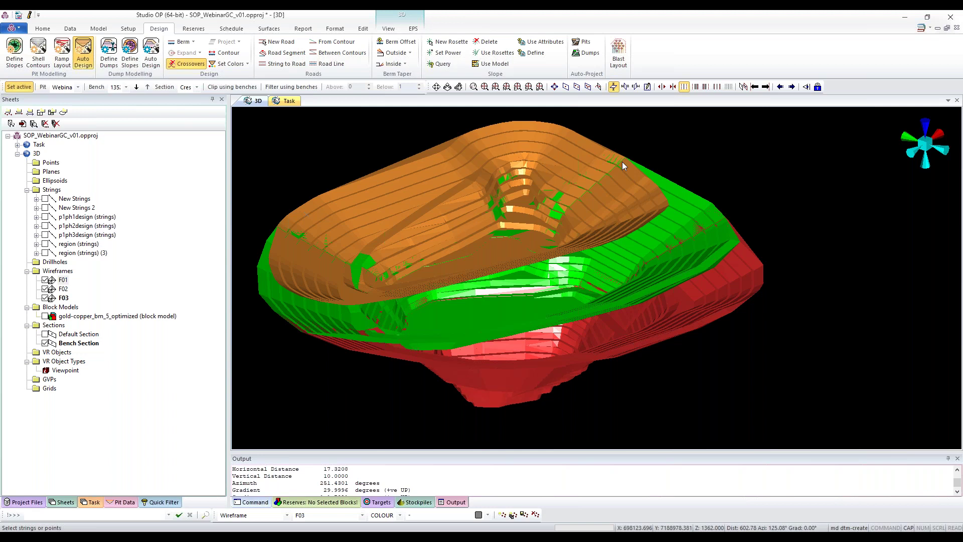
Step: Show the p1ph1–p1ph3 design strings and orbit to a side view of the pit
{"action": "left_click", "coordinate": [45, 216]}
{"action": "left_click", "coordinate": [45, 226]}
{"action": "left_click", "coordinate": [45, 234]}
{"action": "left_click_drag", "start_coordinate": [478, 308], "coordinate": [605, 215]}
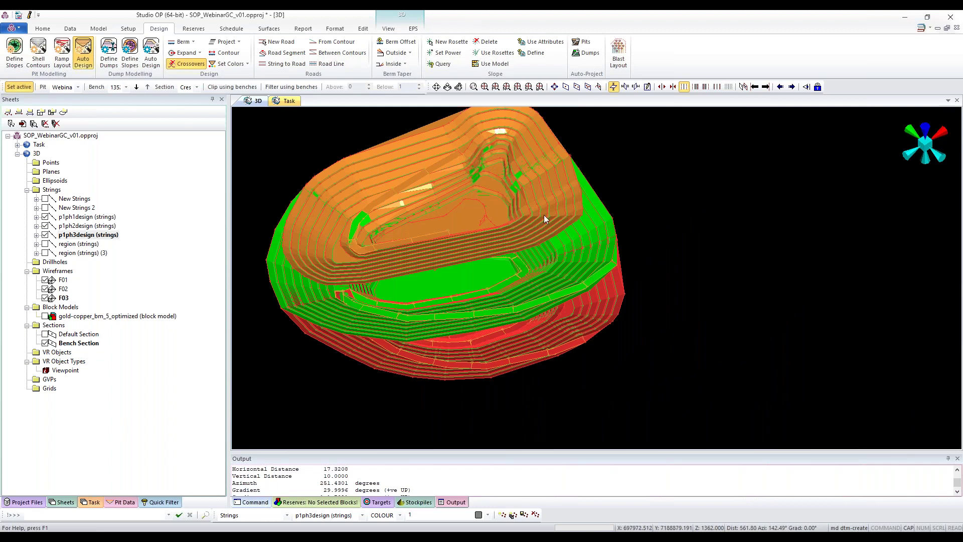
{"action": "scroll", "coordinate": [544, 215], "scroll_direction": "down", "scroll_amount": 3}
{"action": "middle_click_drag", "start_coordinate": [490, 208], "coordinate": [486, 237]}
{"action": "scroll", "coordinate": [487, 236], "scroll_direction": "up", "scroll_amount": 2}
Step: Hide the three phase design strings and the F01, F02 and F03 wireframes
{"action": "left_click", "coordinate": [45, 235]}
{"action": "left_click", "coordinate": [47, 218]}
{"action": "left_click", "coordinate": [45, 226]}
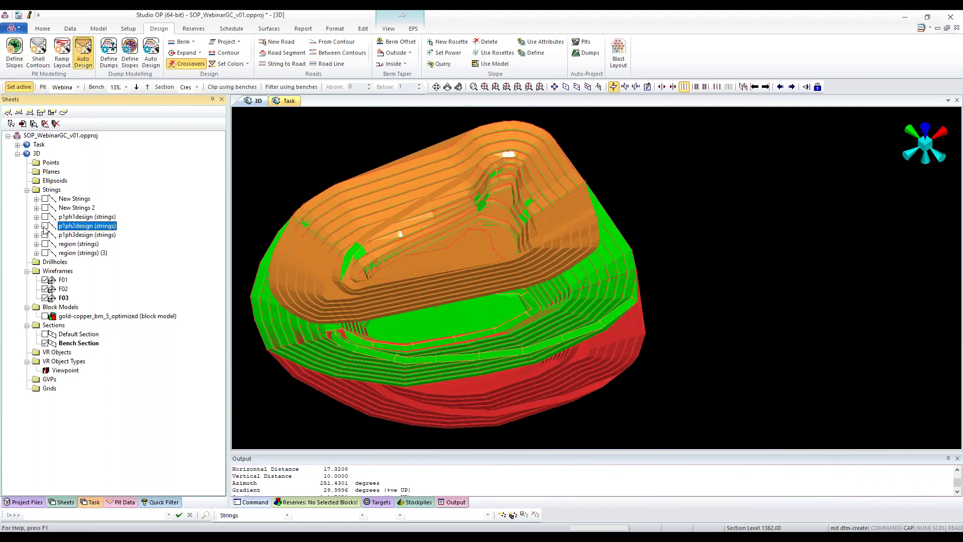
{"action": "left_click", "coordinate": [45, 280]}
{"action": "left_click", "coordinate": [45, 289]}
{"action": "left_click", "coordinate": [45, 289]}
{"action": "left_click", "coordinate": [45, 289]}
{"action": "left_click", "coordinate": [46, 298]}
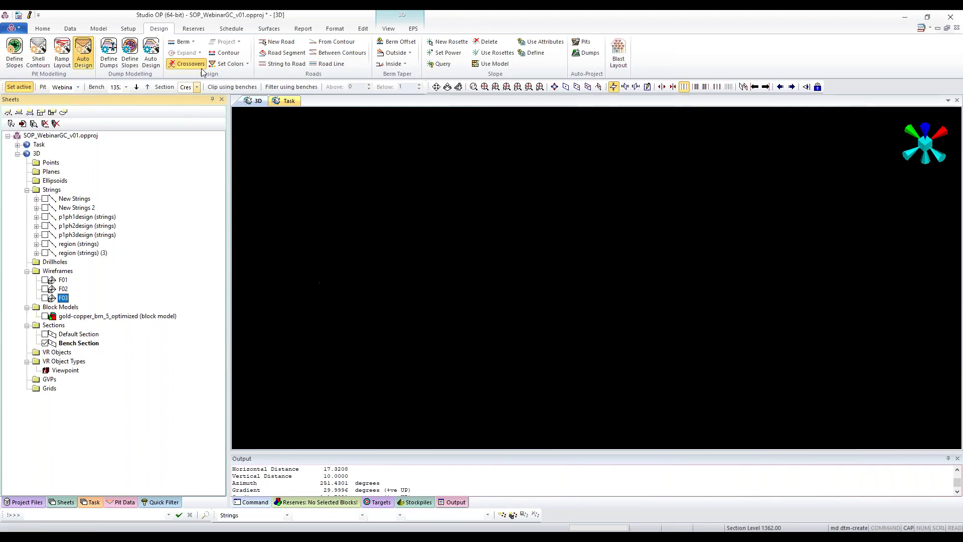
Step: Show the phase 1 pit design in plan and set adaptive road r1 to relocate its start
{"action": "left_click", "coordinate": [286, 101]}
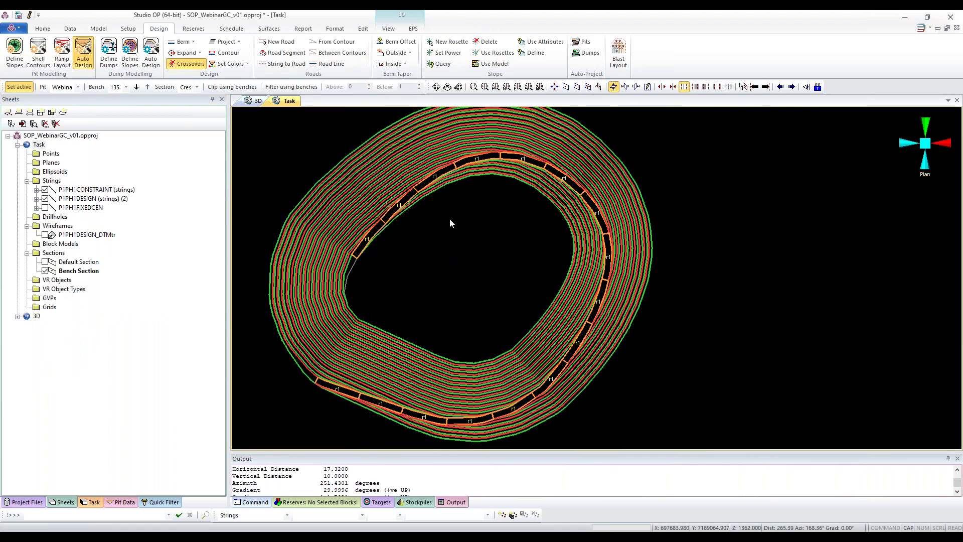
{"action": "scroll", "coordinate": [449, 218], "scroll_direction": "down", "scroll_amount": 3}
{"action": "middle_click_drag", "start_coordinate": [449, 218], "coordinate": [466, 222]}
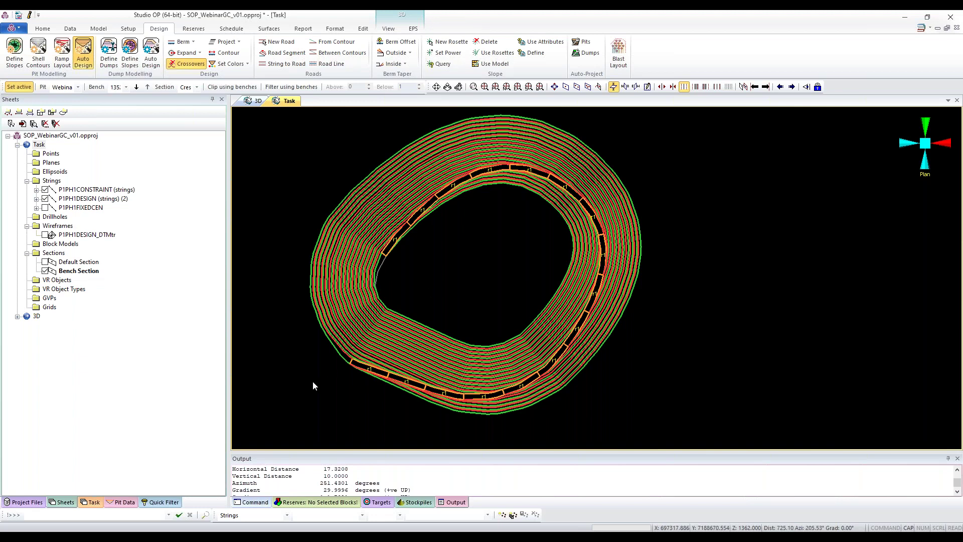
{"action": "scroll", "coordinate": [468, 197], "scroll_direction": "up", "scroll_amount": 1}
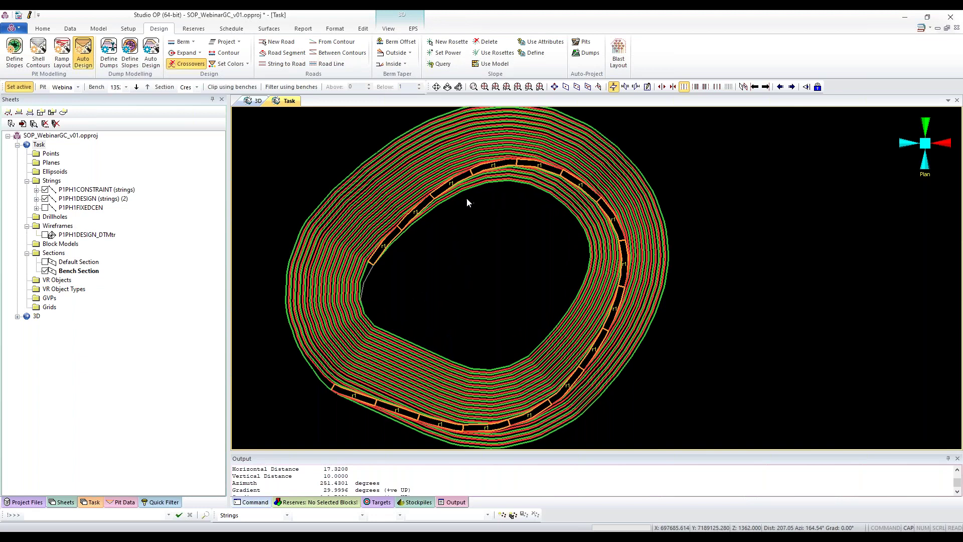
{"action": "left_click", "coordinate": [98, 502]}
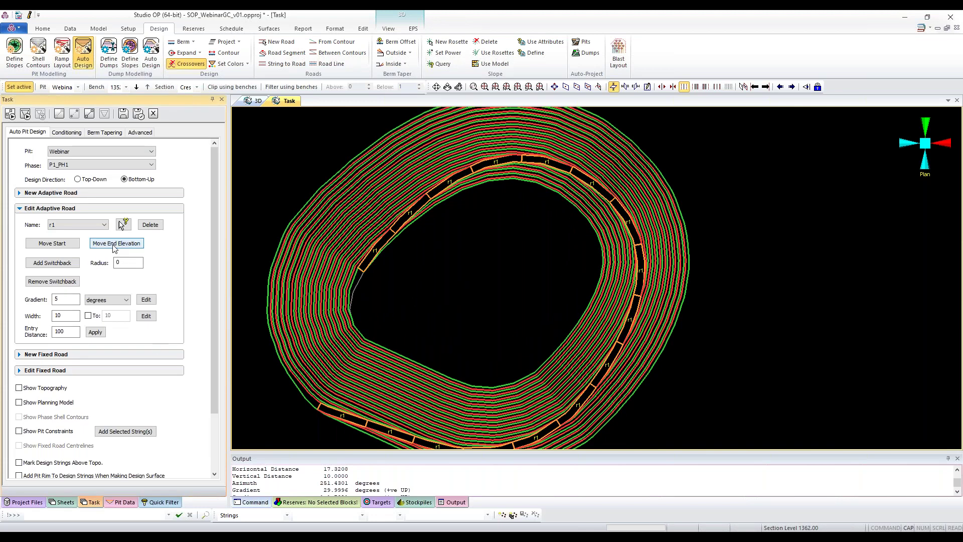
{"action": "left_click", "coordinate": [53, 243]}
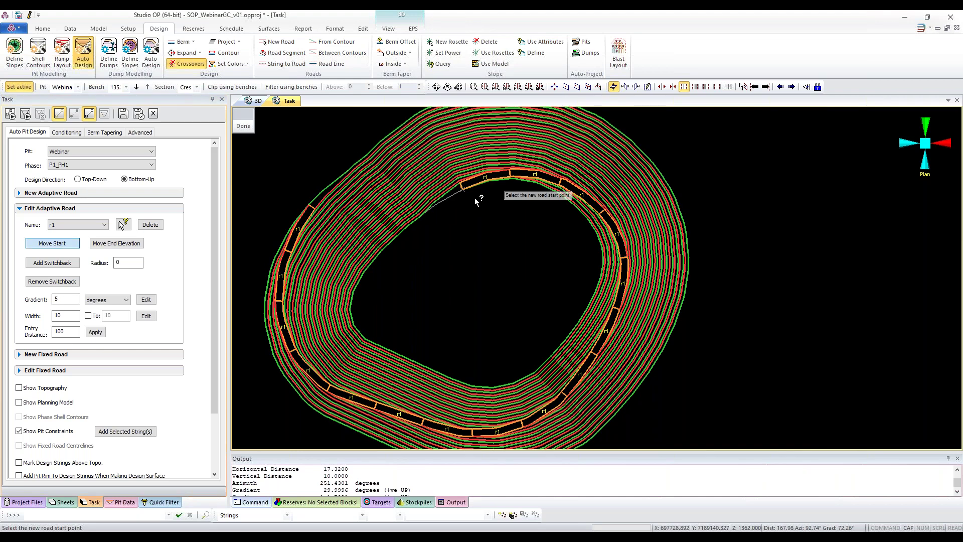
Step: Add a switchback on road r1's upper-left section
{"action": "left_click", "coordinate": [52, 262]}
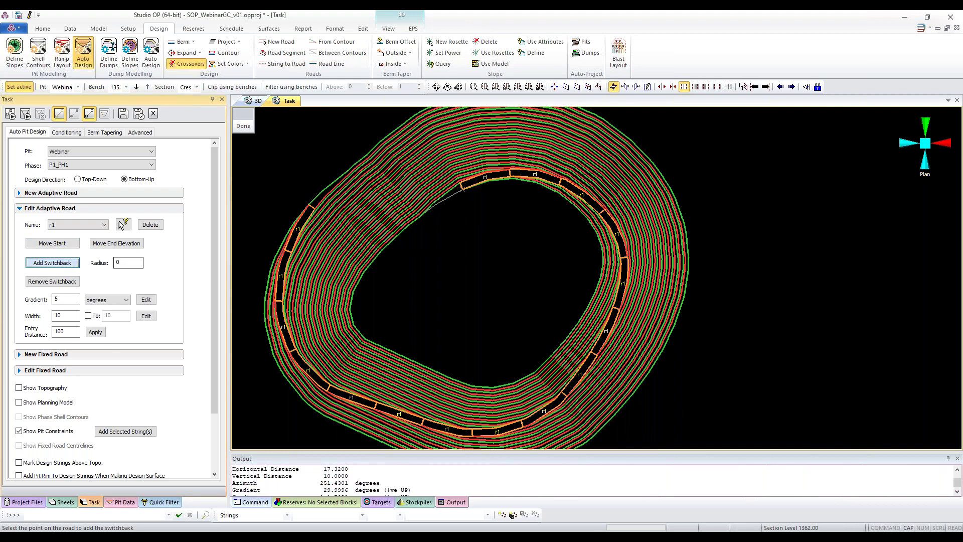
{"action": "scroll", "coordinate": [602, 201], "scroll_direction": "up", "scroll_amount": 1}
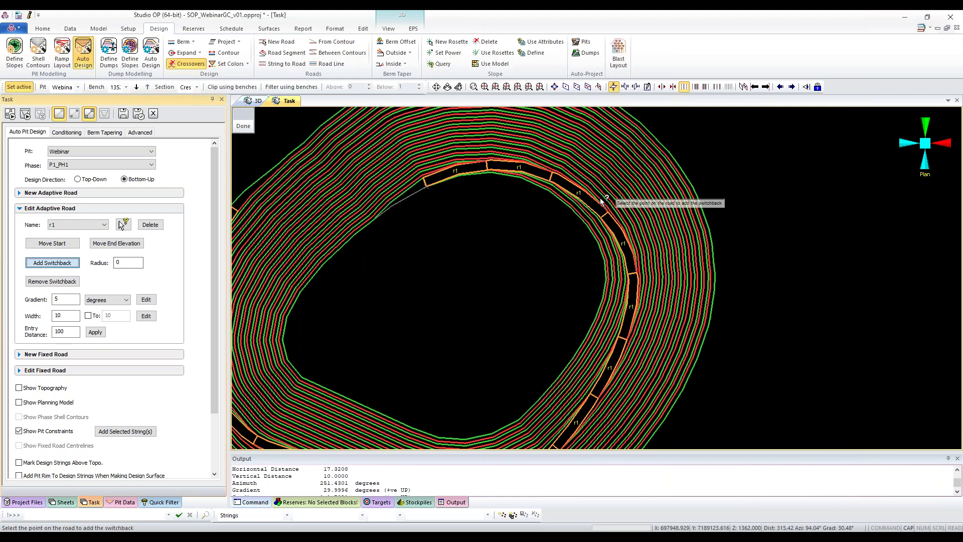
{"action": "scroll", "coordinate": [602, 201], "scroll_direction": "up", "scroll_amount": 1}
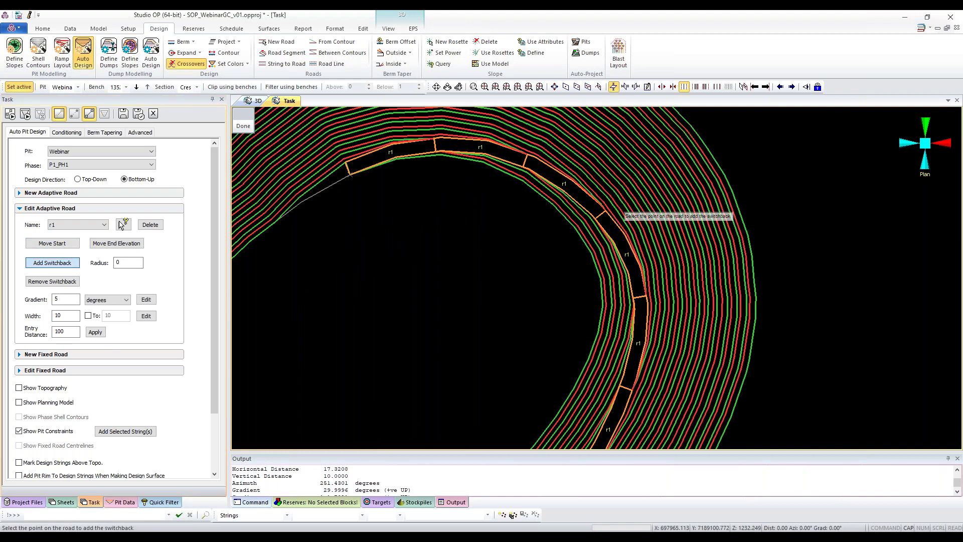
{"action": "scroll", "coordinate": [609, 216], "scroll_direction": "down", "scroll_amount": 2}
{"action": "scroll", "coordinate": [609, 216], "scroll_direction": "down", "scroll_amount": 1}
{"action": "scroll", "coordinate": [433, 198], "scroll_direction": "up", "scroll_amount": 1}
{"action": "left_click", "coordinate": [396, 191]}
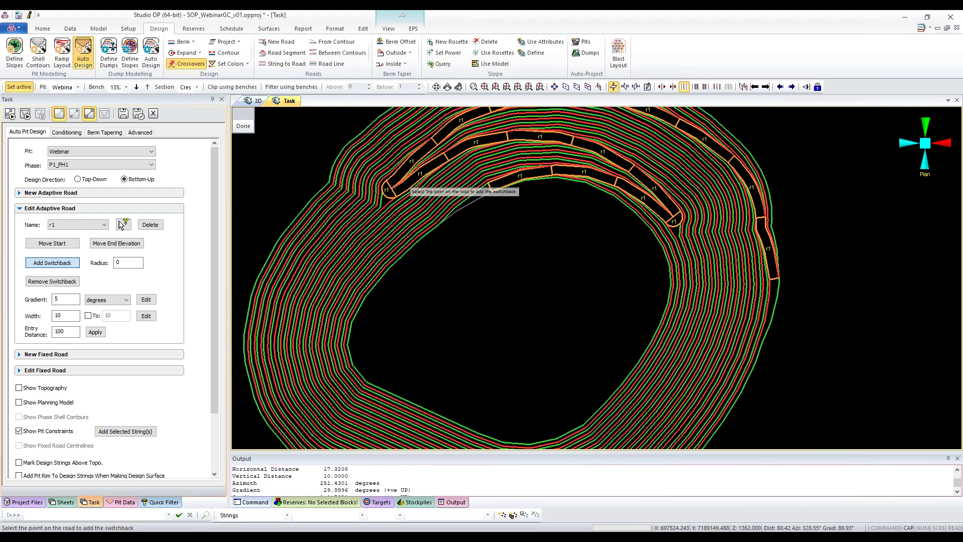
{"action": "scroll", "coordinate": [396, 190], "scroll_direction": "down", "scroll_amount": 2}
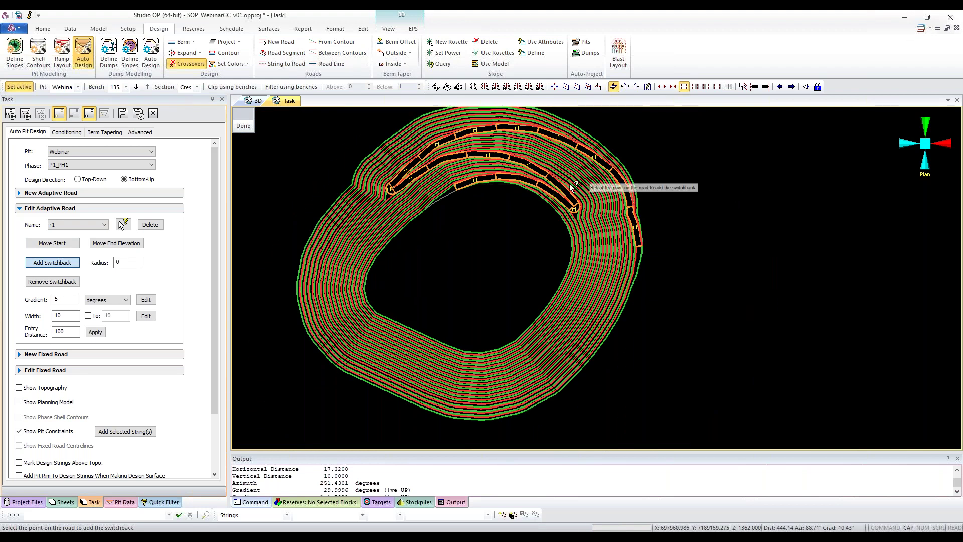
Step: Remove the switchback from road r1 so the ramp runs as one spiral
{"action": "left_click", "coordinate": [66, 282]}
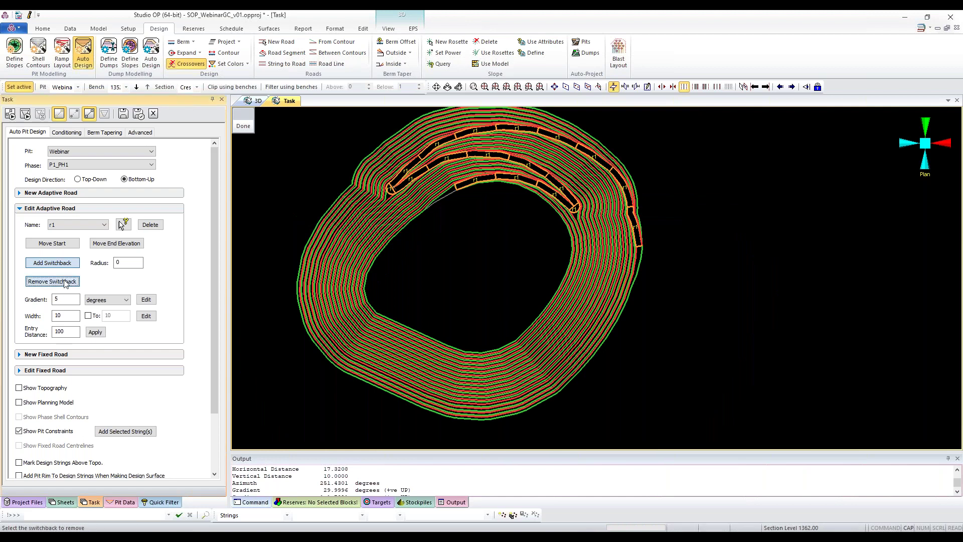
{"action": "scroll", "coordinate": [414, 190], "scroll_direction": "up", "scroll_amount": 3}
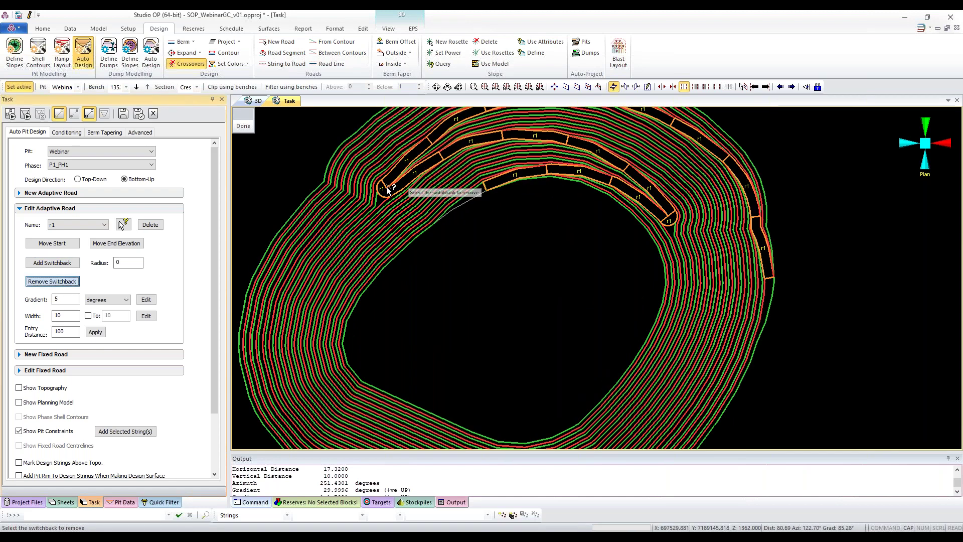
{"action": "left_click", "coordinate": [674, 218]}
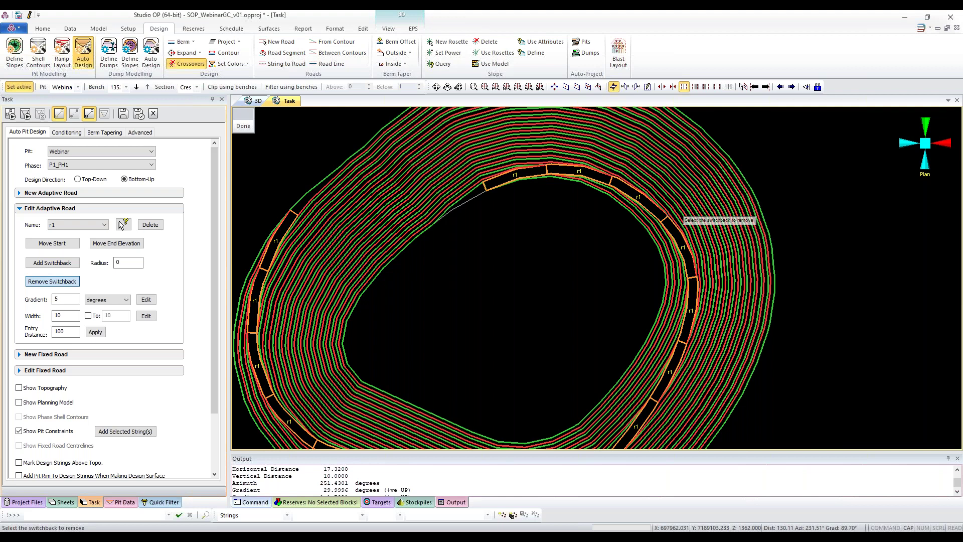
Step: Pick a new, earlier end point for road r1 along the upper pit wall
{"action": "left_click", "coordinate": [116, 243]}
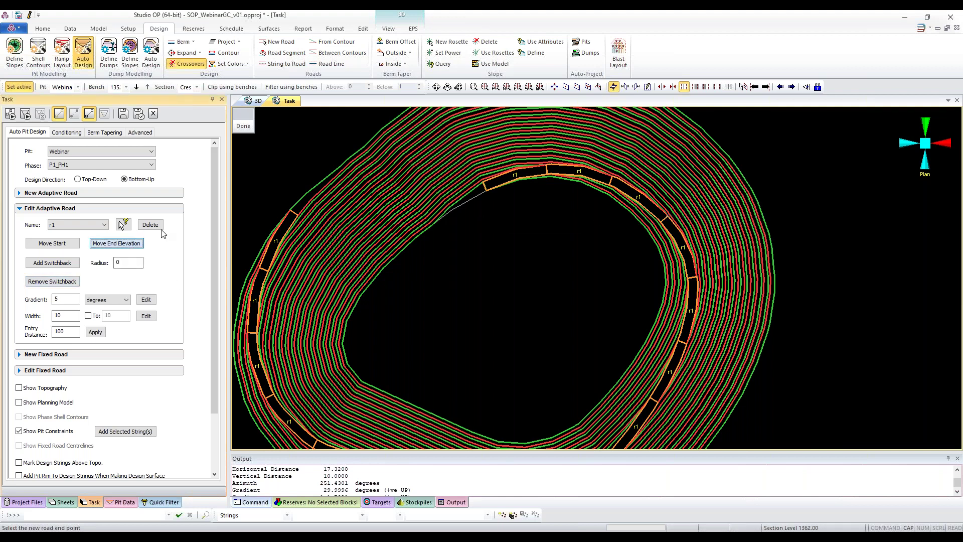
{"action": "scroll", "coordinate": [622, 187], "scroll_direction": "up", "scroll_amount": 3}
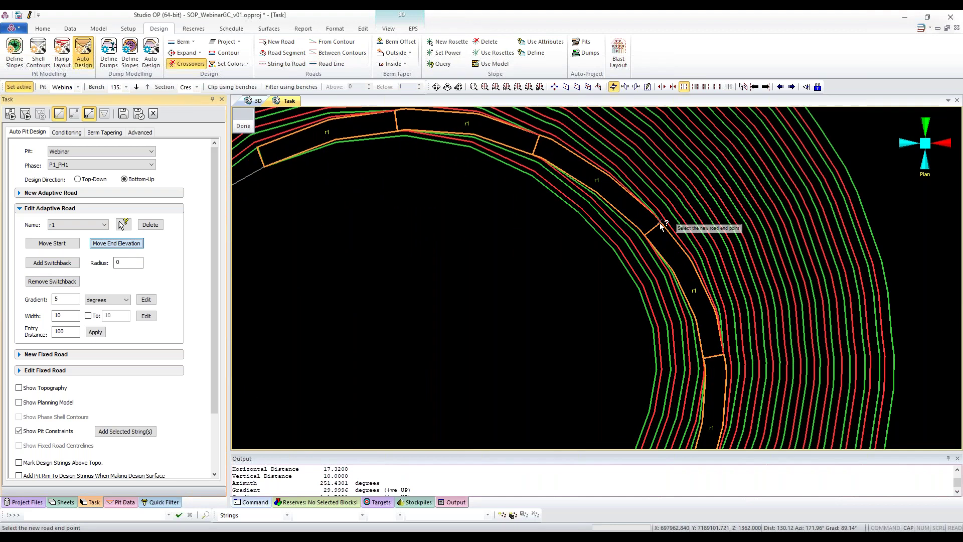
{"action": "scroll", "coordinate": [662, 227], "scroll_direction": "down", "scroll_amount": 3}
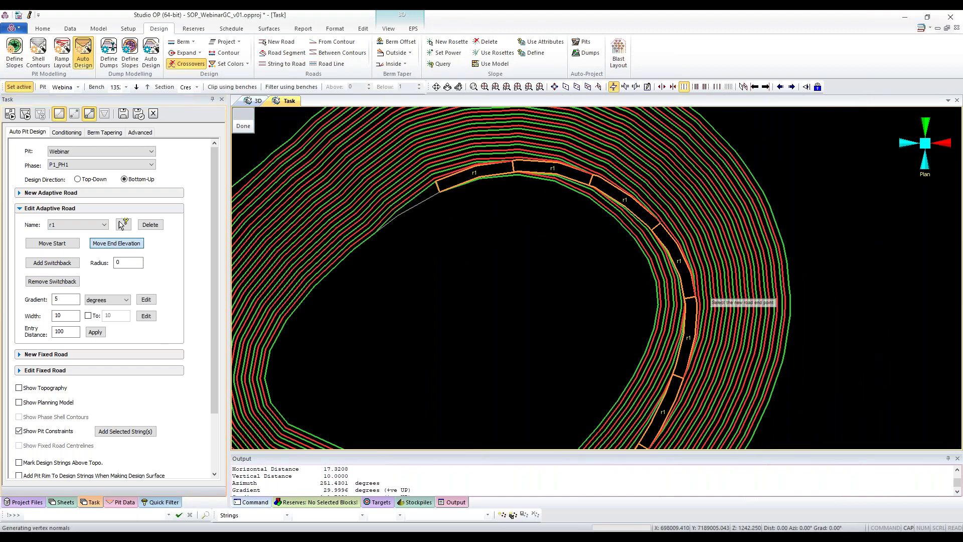
{"action": "left_click", "coordinate": [696, 299]}
Step: Confirm r1's new end and show new adaptive road settings (10% gradient, width 15, entry 20)
{"action": "scroll", "coordinate": [696, 321], "scroll_direction": "down", "scroll_amount": 3}
{"action": "scroll", "coordinate": [652, 321], "scroll_direction": "up", "scroll_amount": 4}
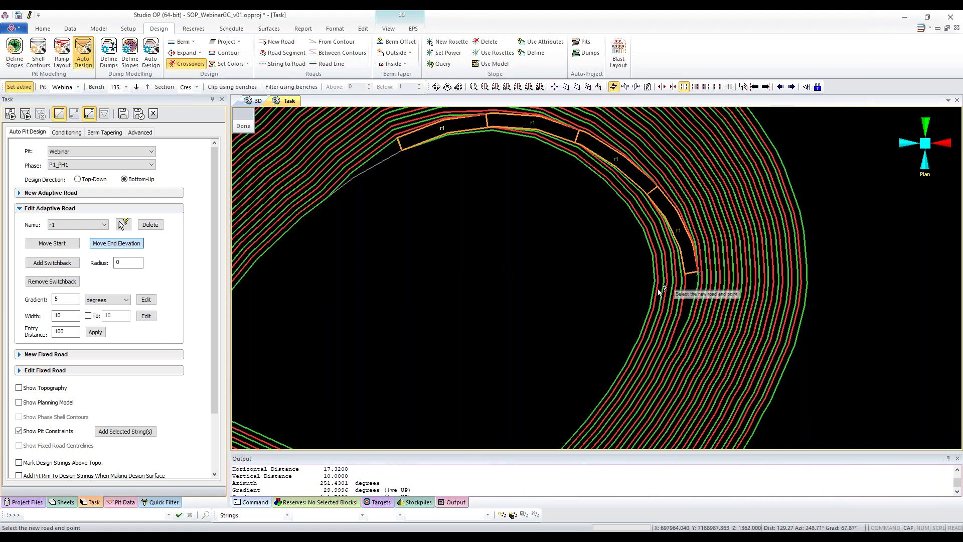
{"action": "scroll", "coordinate": [640, 291], "scroll_direction": "down", "scroll_amount": 1}
{"action": "scroll", "coordinate": [636, 293], "scroll_direction": "down", "scroll_amount": 2}
{"action": "left_click_drag", "start_coordinate": [559, 322], "coordinate": [634, 305], "text": "shift"}
{"action": "scroll", "coordinate": [635, 305], "scroll_direction": "up", "scroll_amount": 2}
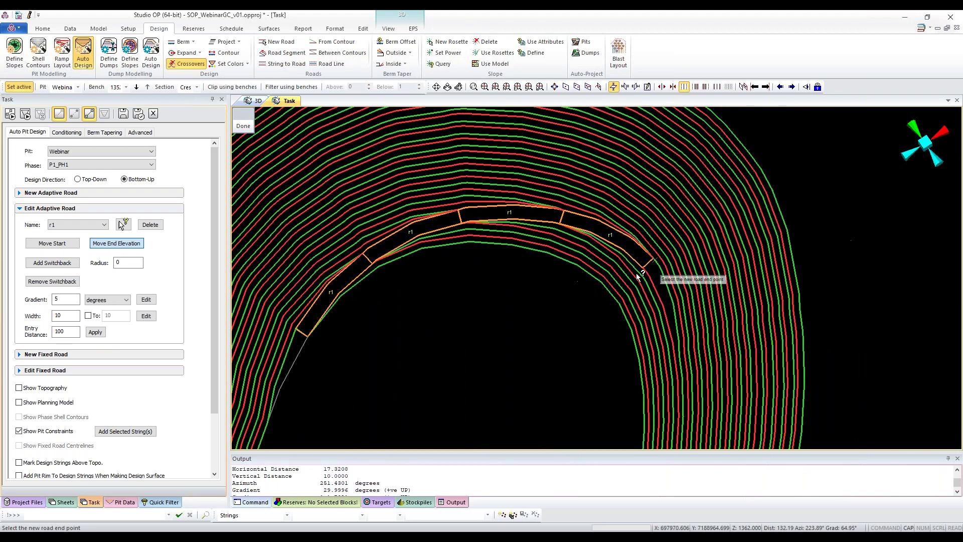
{"action": "left_click", "coordinate": [657, 270]}
{"action": "scroll", "coordinate": [654, 268], "scroll_direction": "up", "scroll_amount": 3}
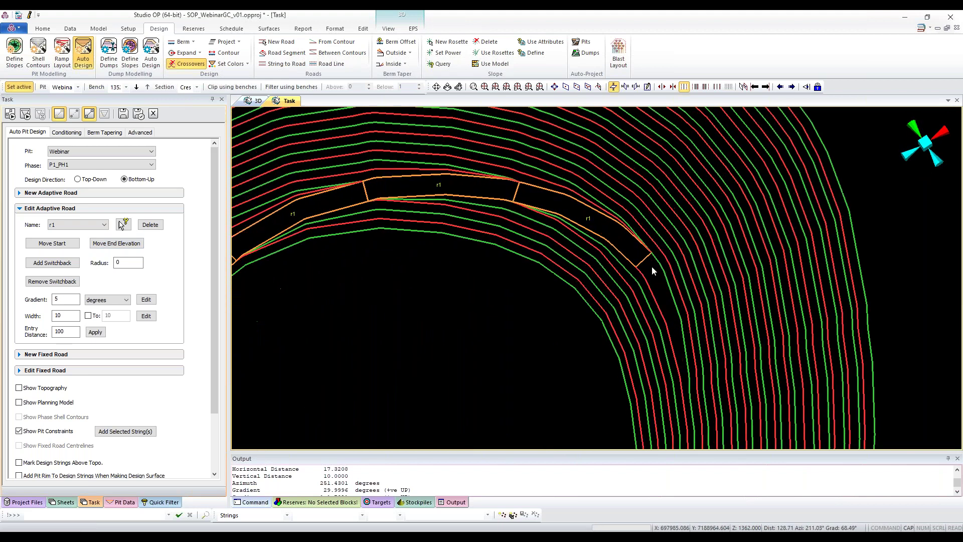
{"action": "left_click", "coordinate": [62, 194]}
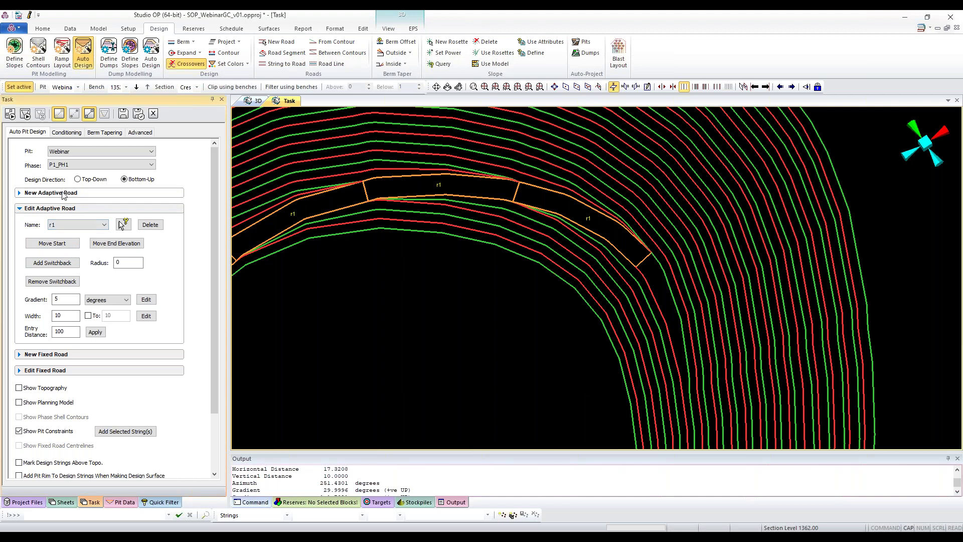
{"action": "left_click", "coordinate": [62, 210]}
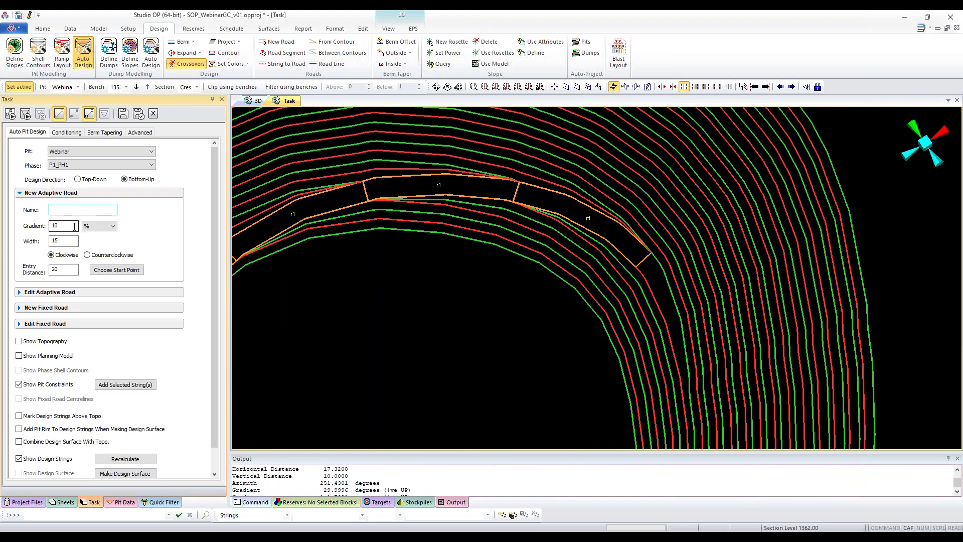
Step: Inspect the pit in a tilted view, return to plan, and collapse the new road settings
{"action": "left_click_drag", "start_coordinate": [545, 337], "coordinate": [483, 301], "text": "shift"}
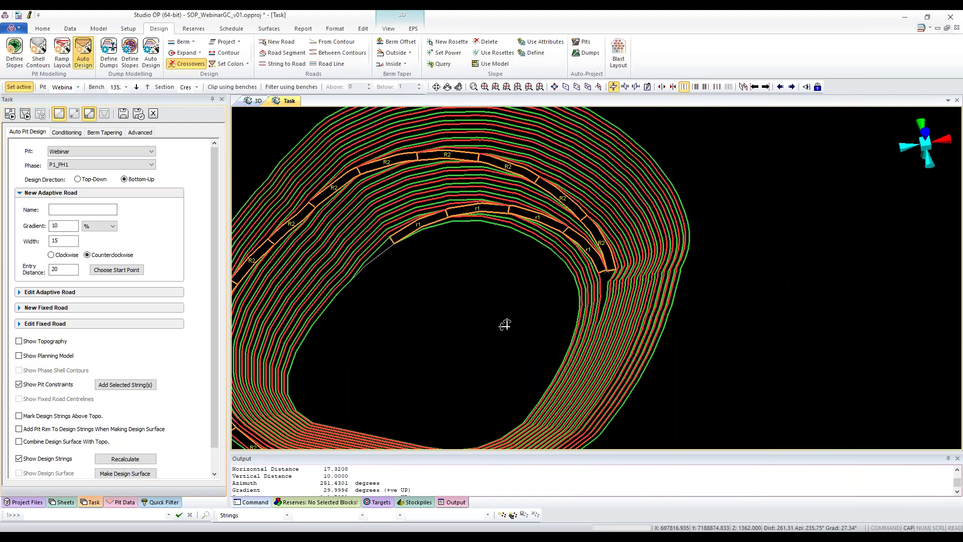
{"action": "middle_click_drag", "start_coordinate": [480, 289], "coordinate": [498, 318]}
{"action": "scroll", "coordinate": [498, 318], "scroll_direction": "up", "scroll_amount": 2}
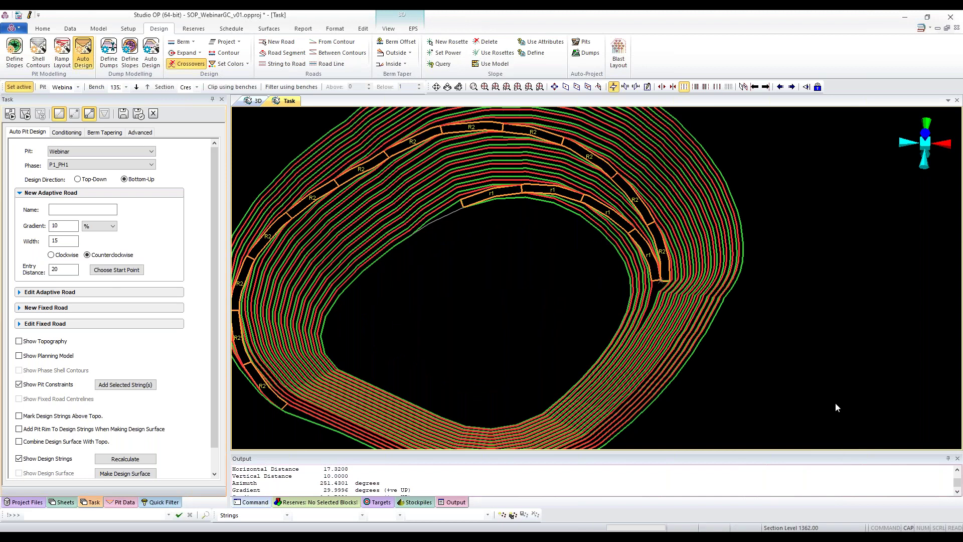
{"action": "middle_click_drag", "start_coordinate": [405, 301], "coordinate": [520, 281]}
{"action": "scroll", "coordinate": [520, 281], "scroll_direction": "up", "scroll_amount": 1}
{"action": "scroll", "coordinate": [526, 231], "scroll_direction": "up", "scroll_amount": 3}
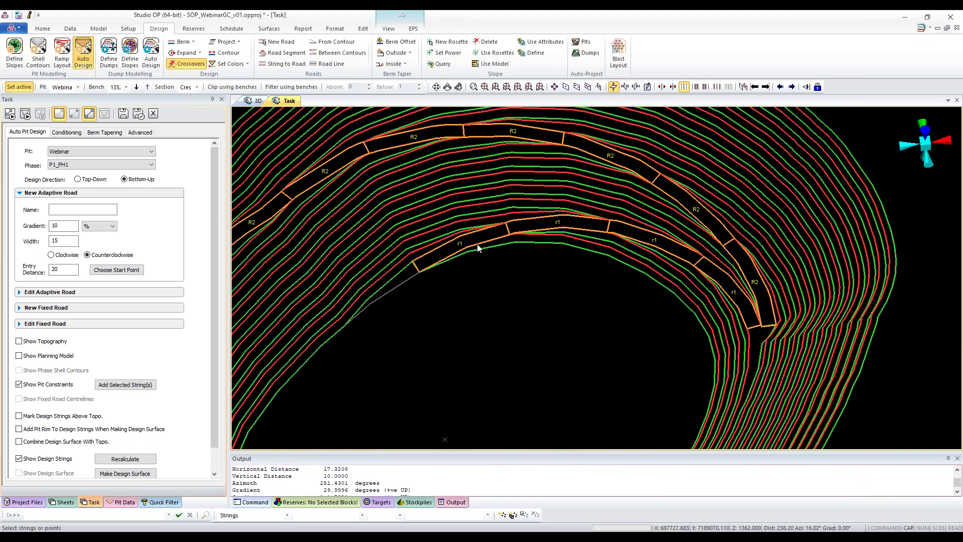
{"action": "scroll", "coordinate": [449, 260], "scroll_direction": "up", "scroll_amount": 2}
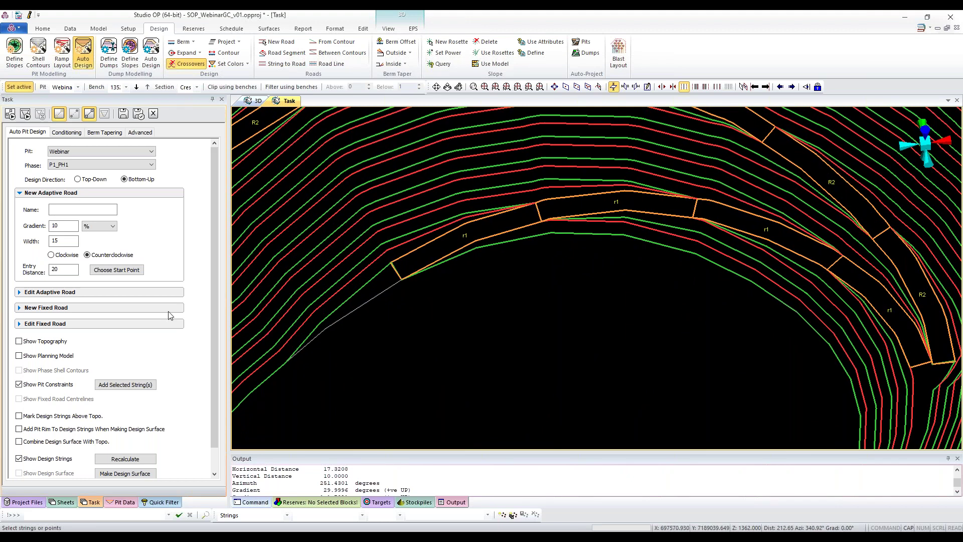
{"action": "left_click", "coordinate": [59, 197]}
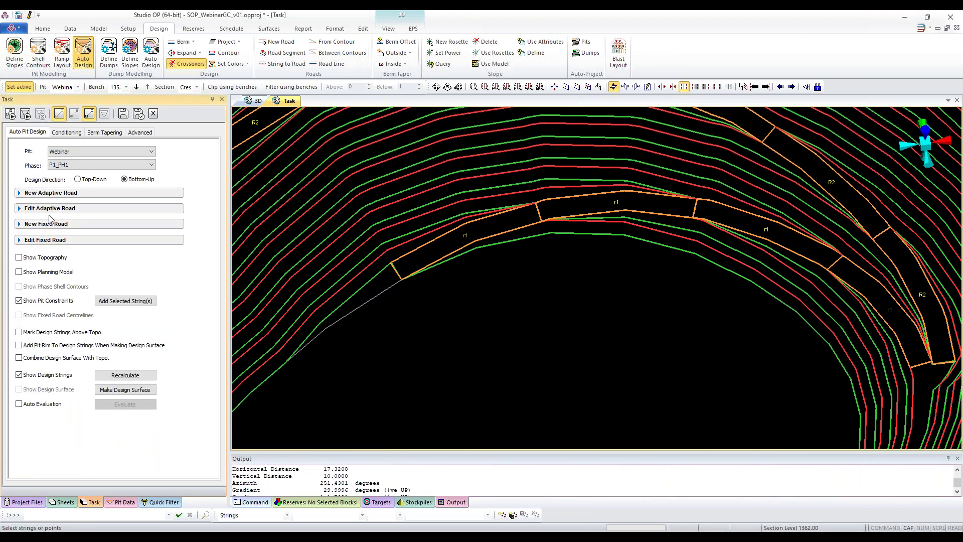
Step: Open Edit Adaptive Road for R2 and pick a section's start and end points
{"action": "left_click", "coordinate": [41, 211]}
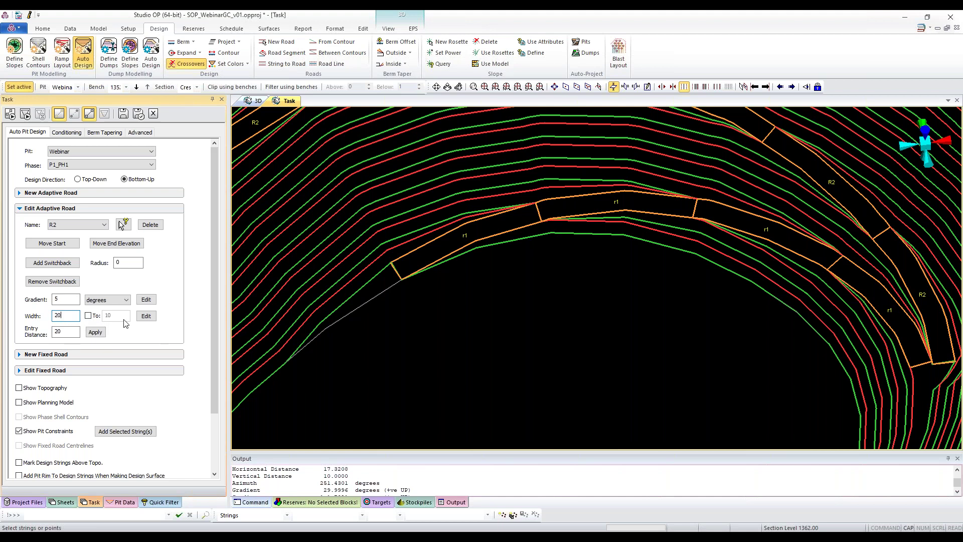
{"action": "left_click", "coordinate": [145, 316]}
{"action": "scroll", "coordinate": [397, 259], "scroll_direction": "up", "scroll_amount": 1}
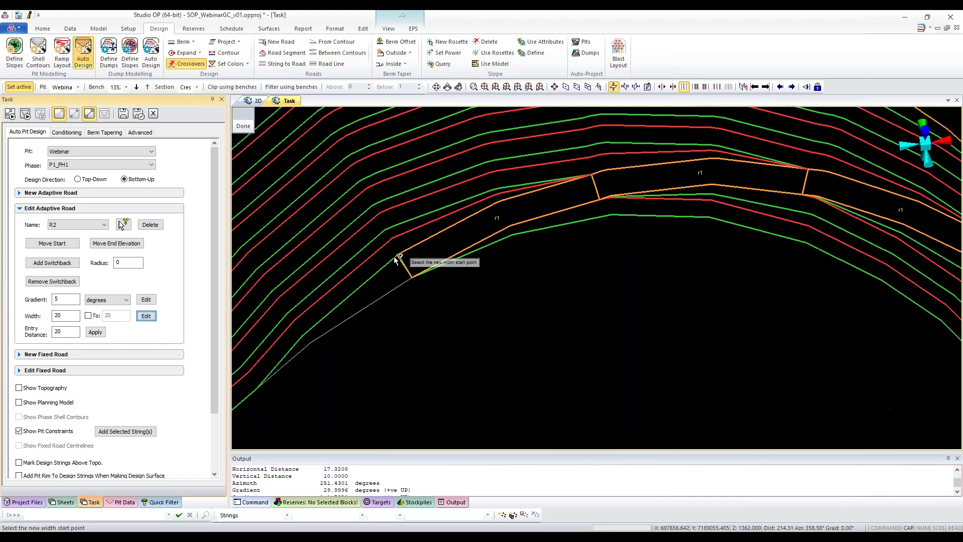
{"action": "left_click", "coordinate": [397, 256]}
{"action": "left_click", "coordinate": [590, 174]}
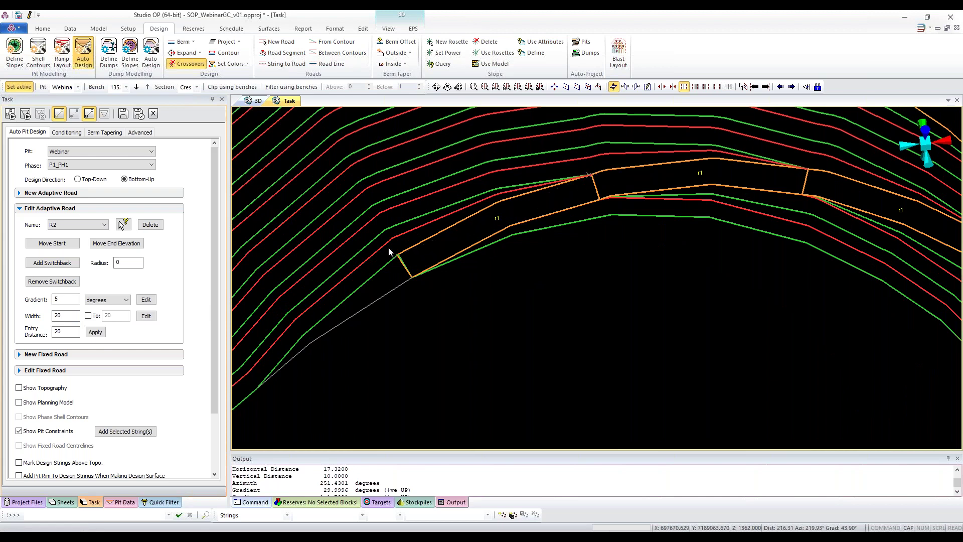
{"action": "left_click", "coordinate": [490, 285]}
{"action": "scroll", "coordinate": [475, 294], "scroll_direction": "down", "scroll_amount": 1}
{"action": "middle_click_drag", "start_coordinate": [458, 339], "coordinate": [405, 367]}
Step: Enable the To width of 20 and re-widen an R2 section between two picked points
{"action": "left_click", "coordinate": [89, 316]}
{"action": "left_click", "coordinate": [88, 316]}
{"action": "left_click", "coordinate": [146, 316]}
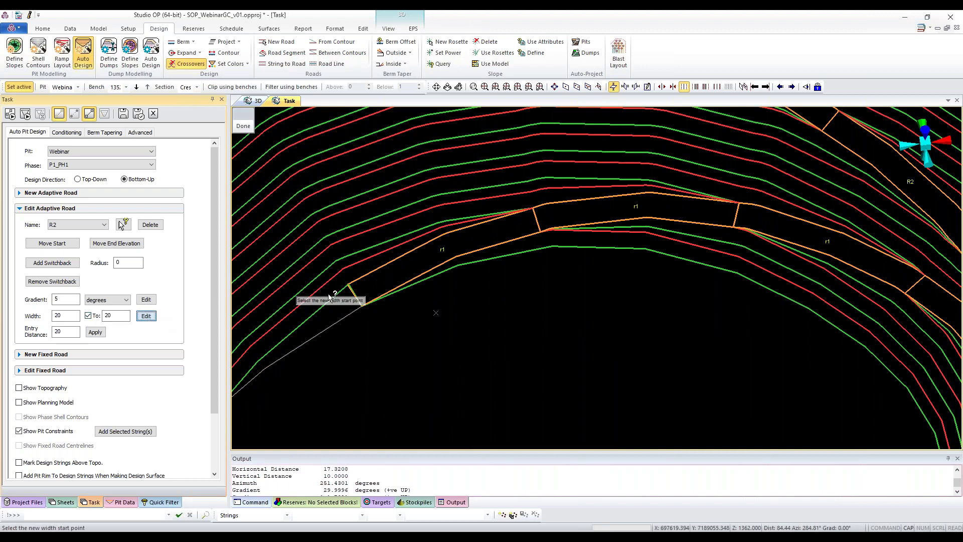
{"action": "left_click", "coordinate": [350, 285]}
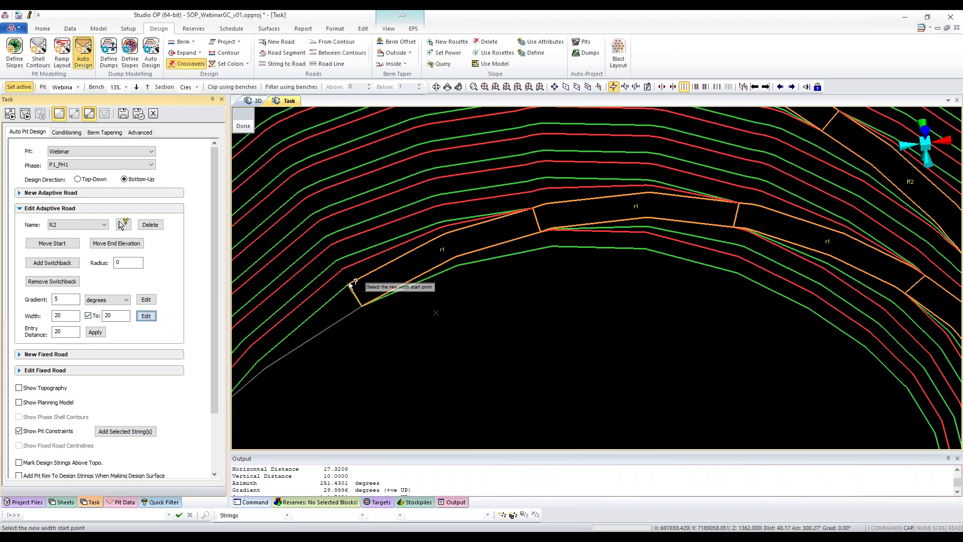
{"action": "left_click", "coordinate": [534, 205]}
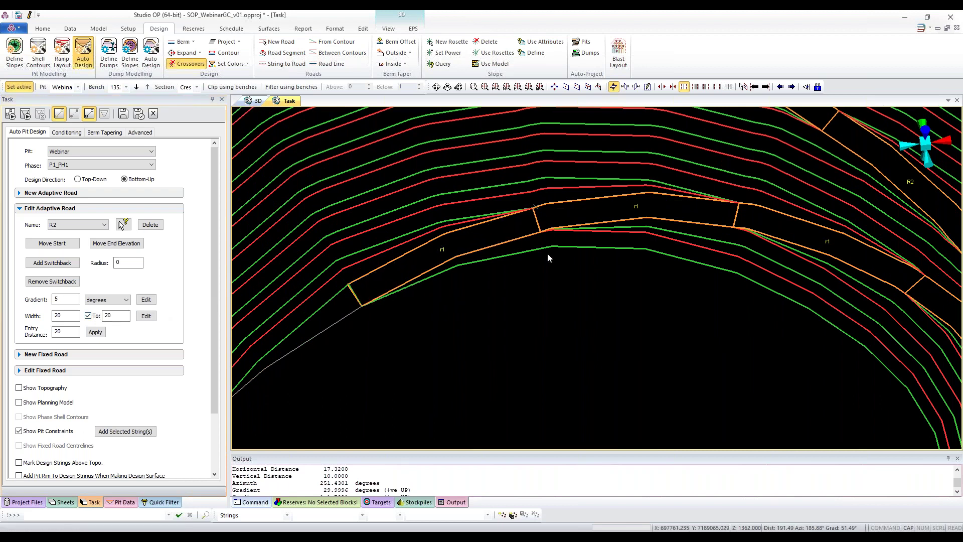
Step: Start another width section on R2, then cancel the end-point pick
{"action": "left_click", "coordinate": [146, 316]}
{"action": "scroll", "coordinate": [518, 260], "scroll_direction": "up", "scroll_amount": 2}
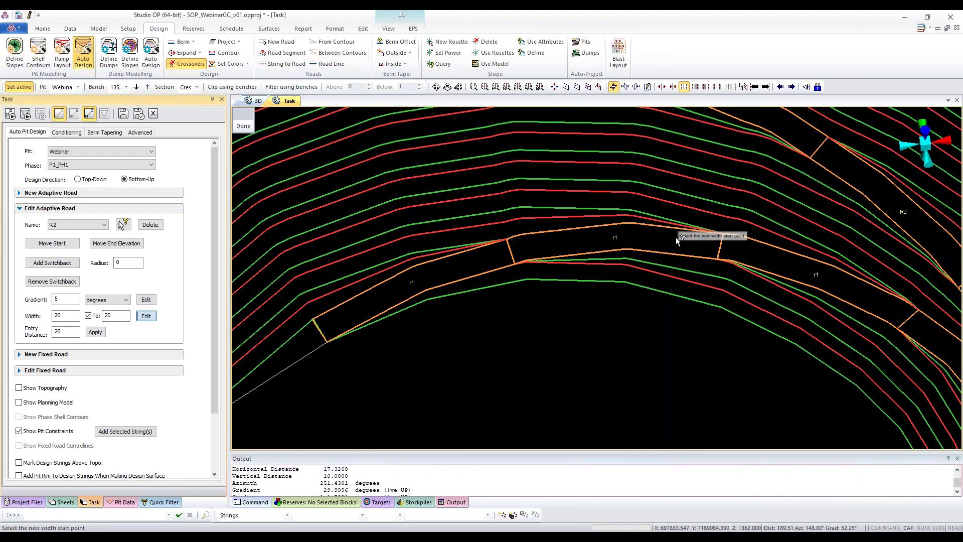
{"action": "left_click", "coordinate": [722, 235]}
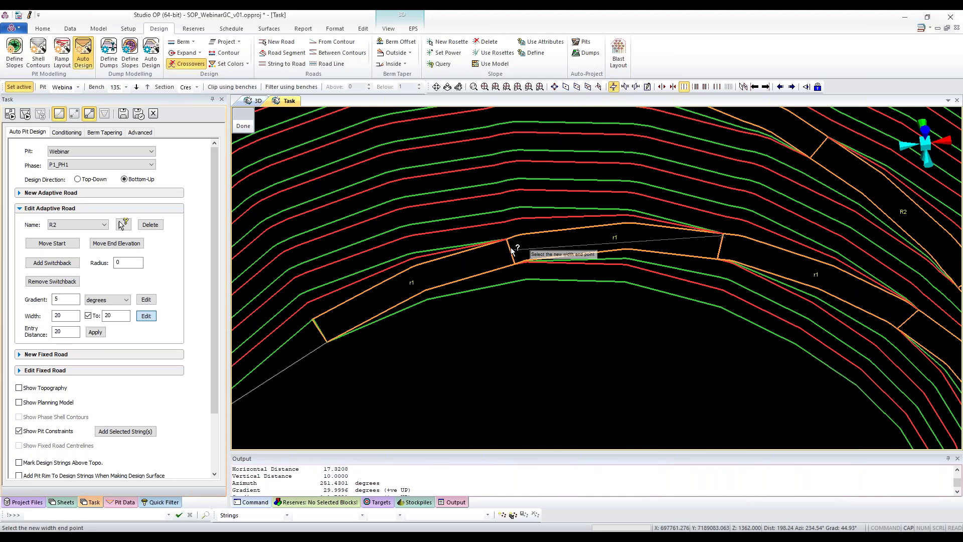
{"action": "scroll", "coordinate": [530, 238], "scroll_direction": "down", "scroll_amount": 3}
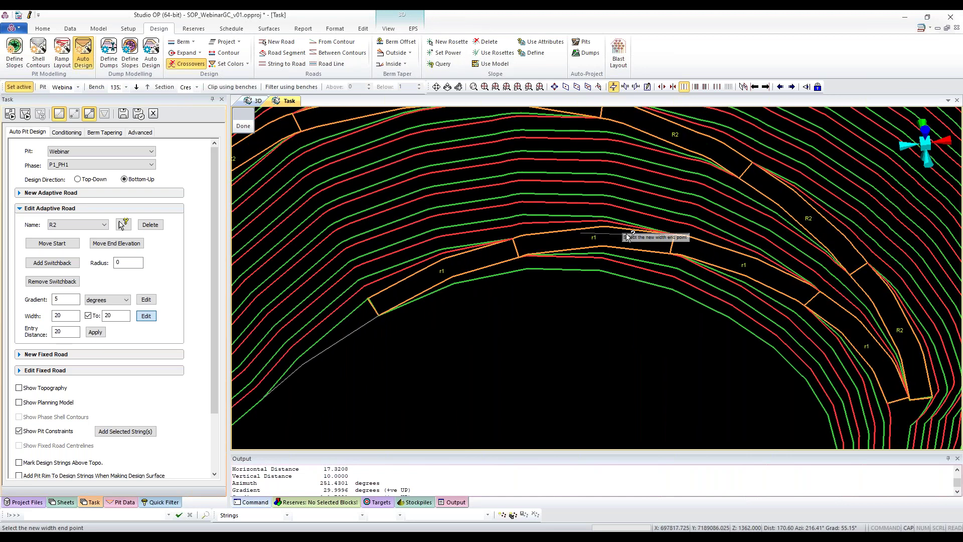
{"action": "key", "text": "Escape"}
{"action": "scroll", "coordinate": [428, 302], "scroll_direction": "up", "scroll_amount": 3}
{"action": "scroll", "coordinate": [428, 302], "scroll_direction": "down", "scroll_amount": 1}
Step: Switch to road r1 and pick the start of its width-20 section
{"action": "left_click", "coordinate": [88, 225]}
{"action": "left_click", "coordinate": [79, 239]}
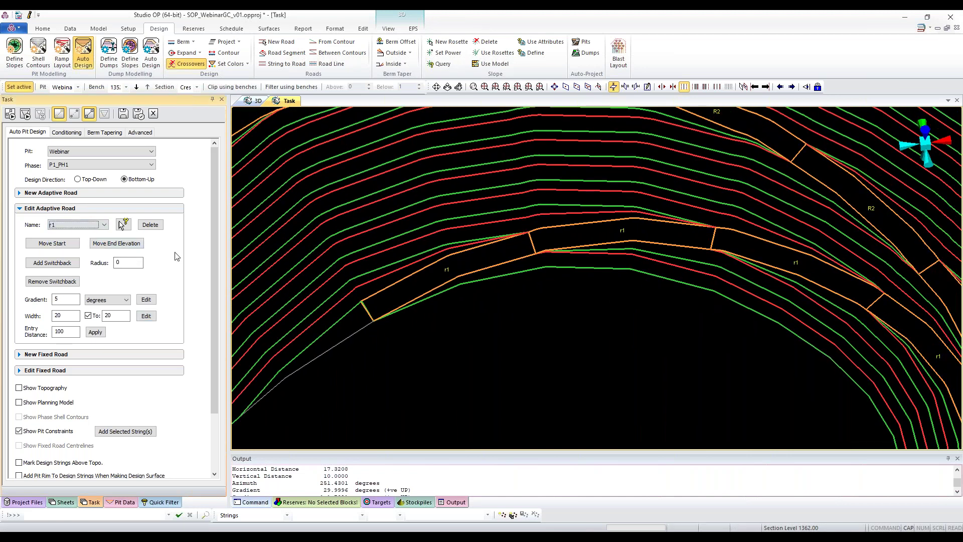
{"action": "left_click", "coordinate": [146, 316]}
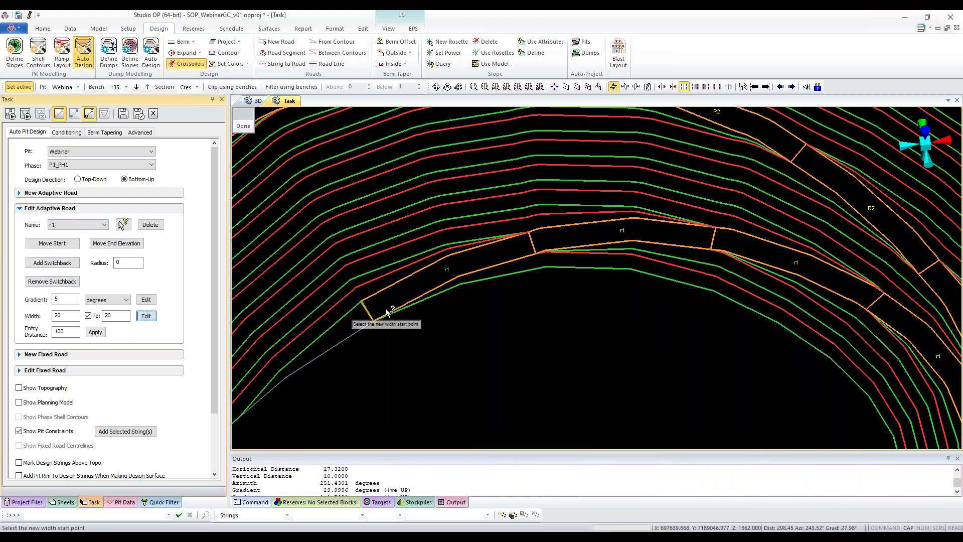
{"action": "scroll", "coordinate": [369, 312], "scroll_direction": "up", "scroll_amount": 1}
{"action": "left_click", "coordinate": [368, 312]}
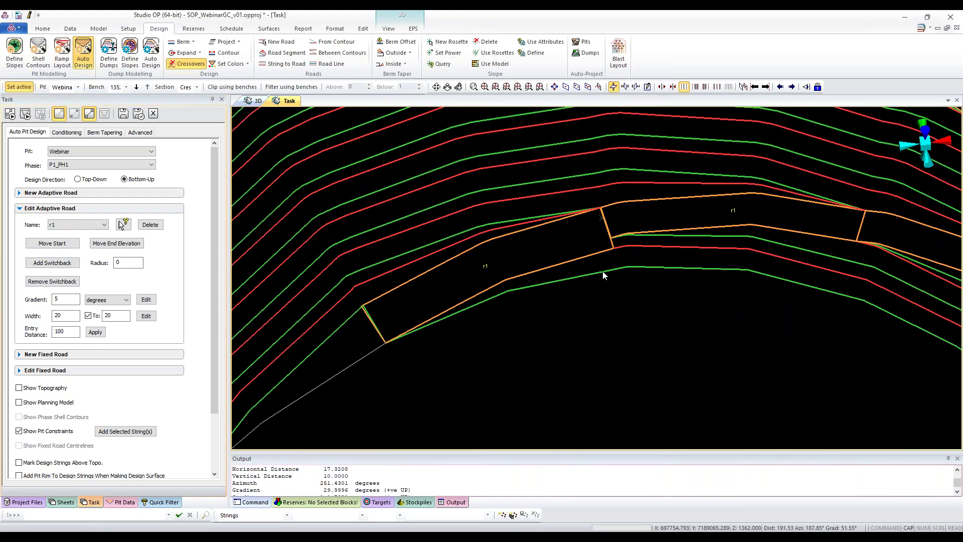
Step: Pan and orbit around the pit to inspect roads R2 and r1
{"action": "scroll", "coordinate": [603, 273], "scroll_direction": "down", "scroll_amount": 3}
{"action": "middle_click_drag", "start_coordinate": [617, 335], "coordinate": [503, 368]}
{"action": "left_click_drag", "start_coordinate": [503, 368], "coordinate": [524, 357], "text": "shift"}
{"action": "scroll", "coordinate": [523, 357], "scroll_direction": "up", "scroll_amount": 3}
{"action": "middle_click_drag", "start_coordinate": [565, 398], "coordinate": [545, 356]}
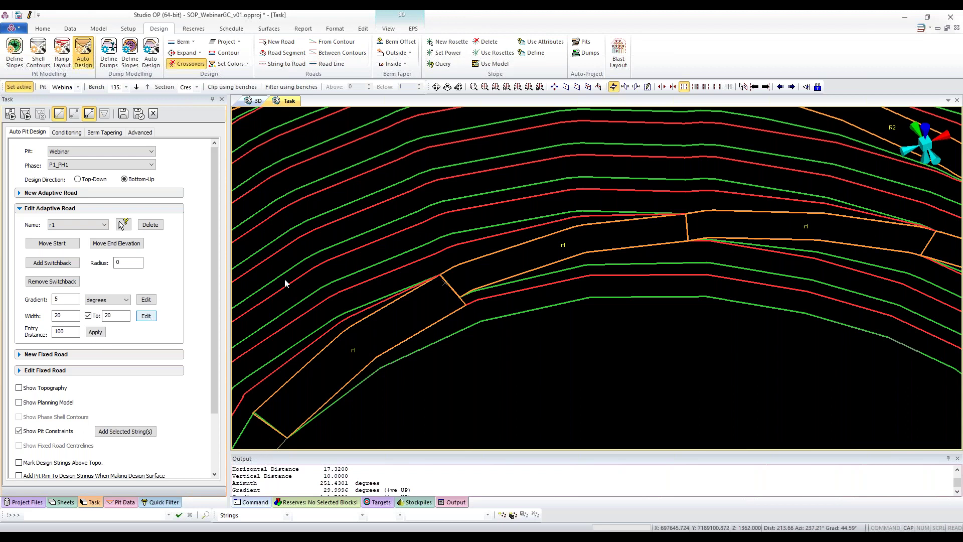
{"action": "scroll", "coordinate": [309, 282], "scroll_direction": "down", "scroll_amount": 5}
{"action": "left_click_drag", "start_coordinate": [501, 329], "coordinate": [497, 334], "text": "shift"}
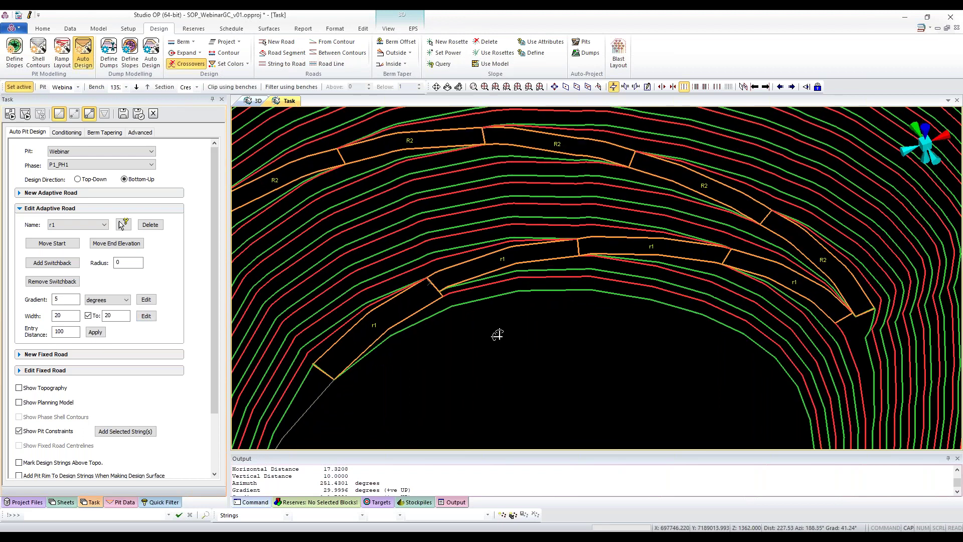
{"action": "type", "text": "avw"}
{"action": "scroll", "coordinate": [484, 266], "scroll_direction": "down", "scroll_amount": 3}
{"action": "middle_click_drag", "start_coordinate": [544, 295], "coordinate": [674, 296]}
{"action": "scroll", "coordinate": [674, 290], "scroll_direction": "down", "scroll_amount": 3}
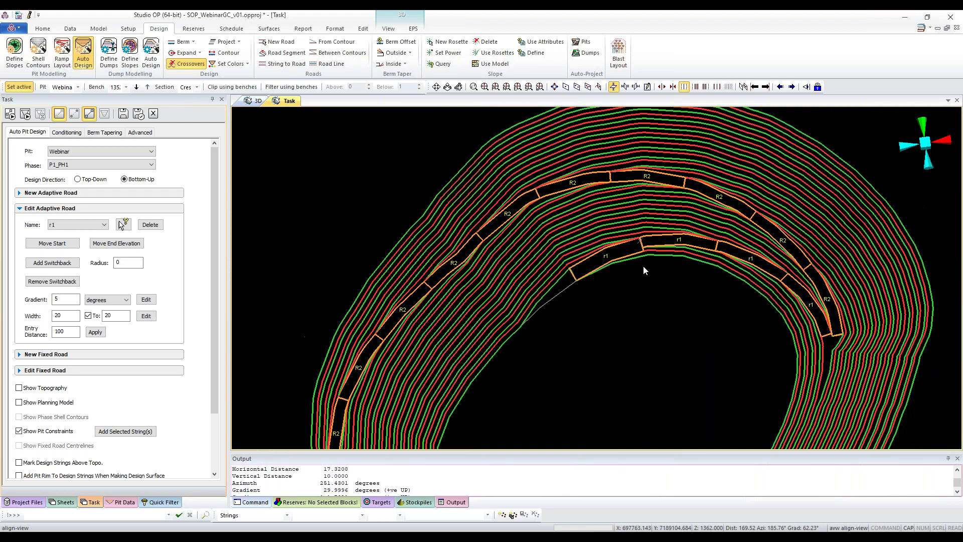
{"action": "scroll", "coordinate": [652, 265], "scroll_direction": "up", "scroll_amount": 5}
{"action": "scroll", "coordinate": [648, 266], "scroll_direction": "up", "scroll_amount": 4}
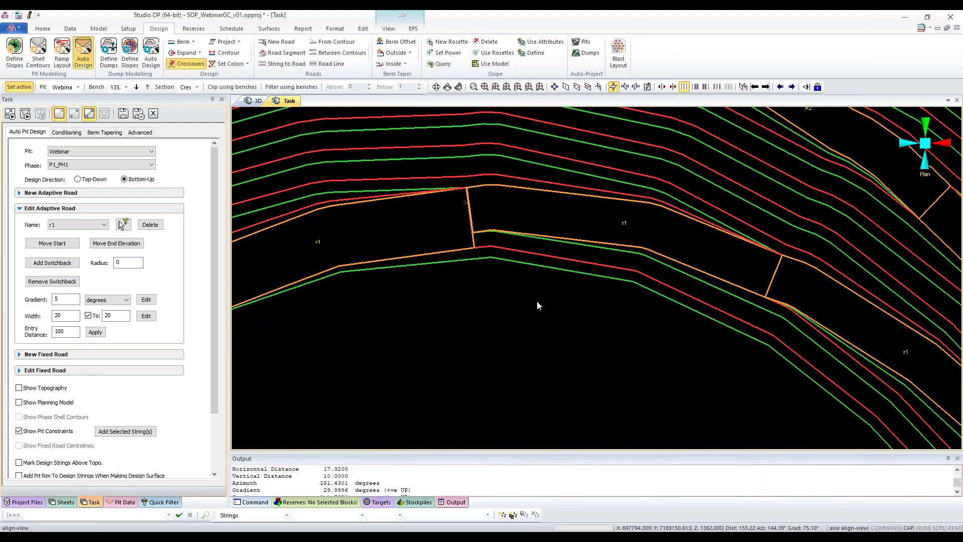
{"action": "middle_click_drag", "start_coordinate": [471, 333], "coordinate": [481, 367]}
{"action": "scroll", "coordinate": [423, 378], "scroll_direction": "down", "scroll_amount": 3}
{"action": "scroll", "coordinate": [456, 275], "scroll_direction": "up", "scroll_amount": 5}
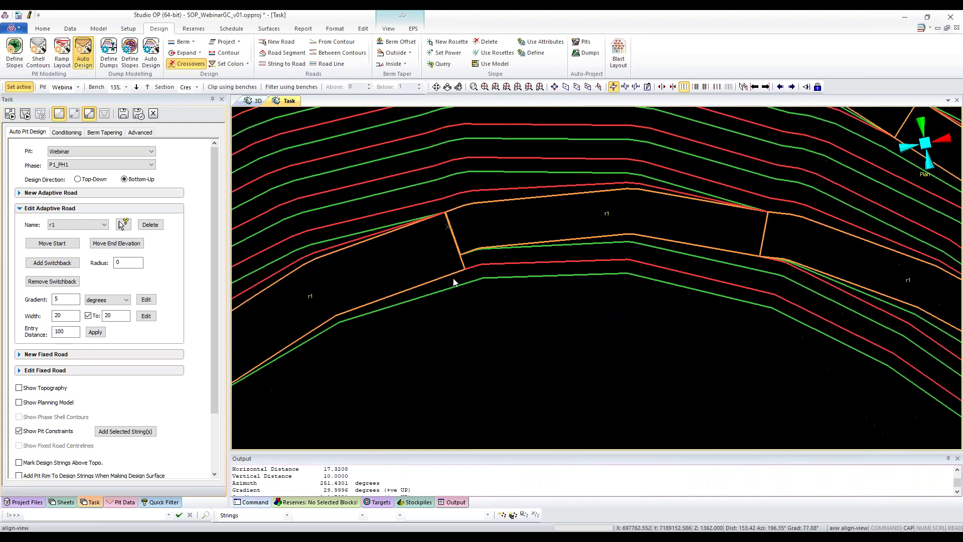
{"action": "middle_click_drag", "start_coordinate": [458, 265], "coordinate": [471, 258]}
{"action": "scroll", "coordinate": [474, 257], "scroll_direction": "down", "scroll_amount": 4}
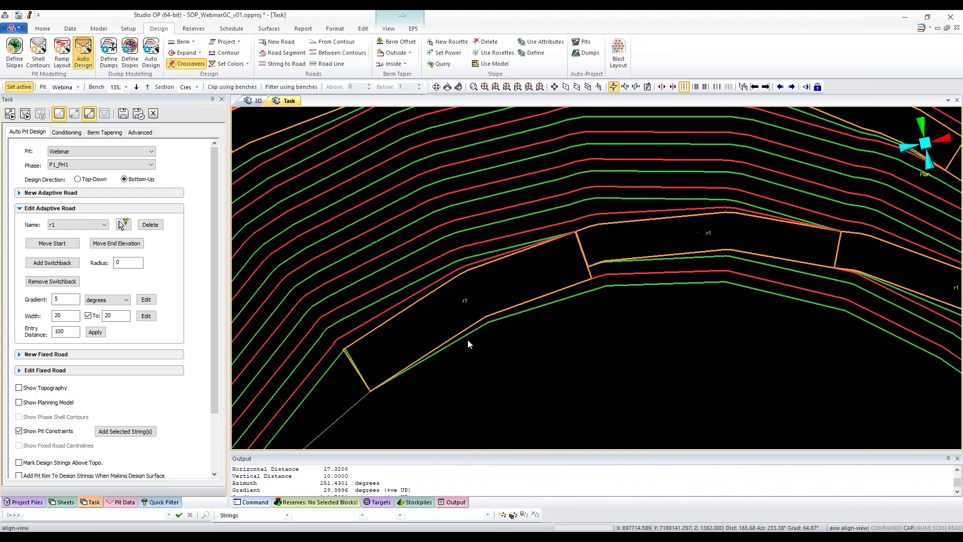
{"action": "middle_click_drag", "start_coordinate": [519, 324], "coordinate": [610, 286]}
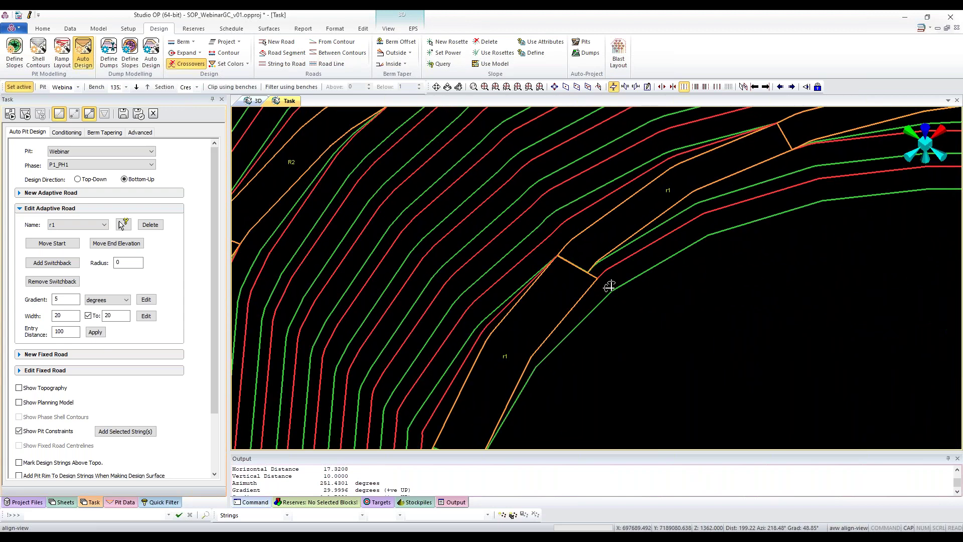
Step: Review the Bench Conditioning and Berm Tapering settings, then return to Auto Pit Design
{"action": "left_click", "coordinate": [66, 132]}
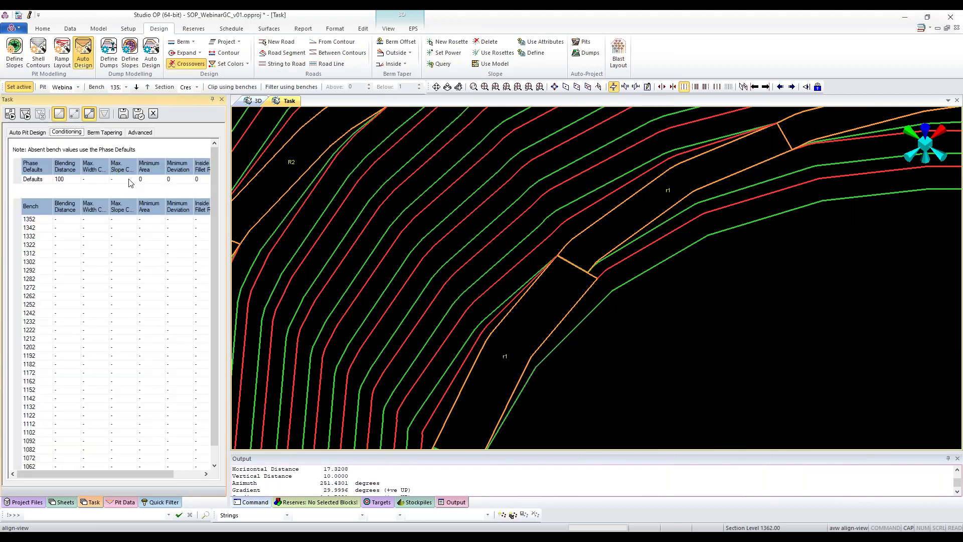
{"action": "left_click", "coordinate": [101, 133]}
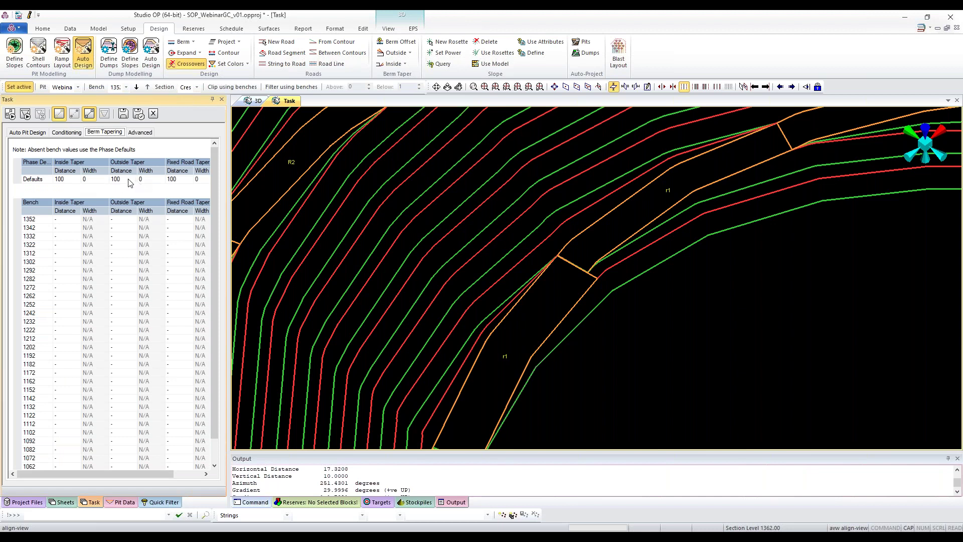
{"action": "left_click", "coordinate": [29, 133]}
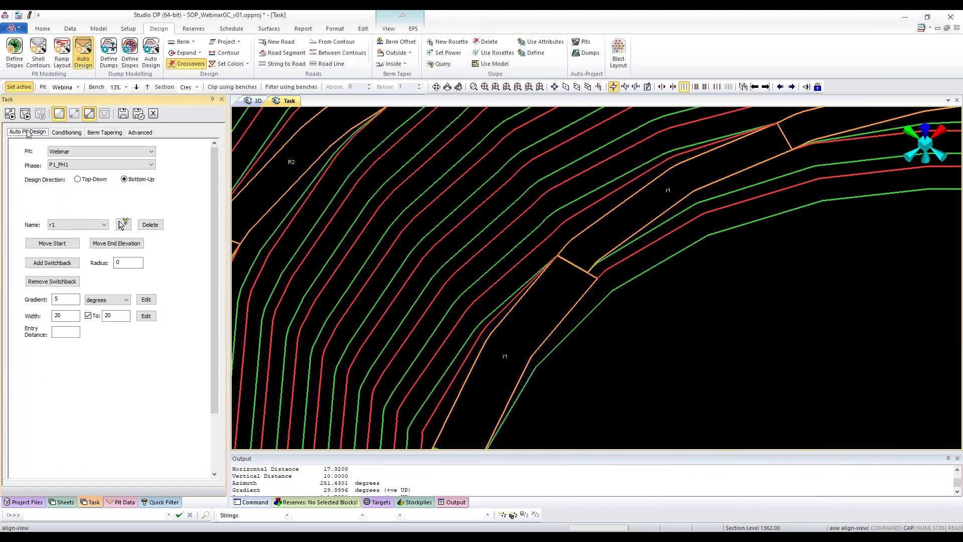
{"action": "scroll", "coordinate": [591, 244], "scroll_direction": "down", "scroll_amount": 1}
{"action": "scroll", "coordinate": [594, 243], "scroll_direction": "down", "scroll_amount": 2}
{"action": "middle_click_drag", "start_coordinate": [653, 284], "coordinate": [547, 378]}
{"action": "middle_click_drag", "start_coordinate": [479, 155], "coordinate": [540, 239]}
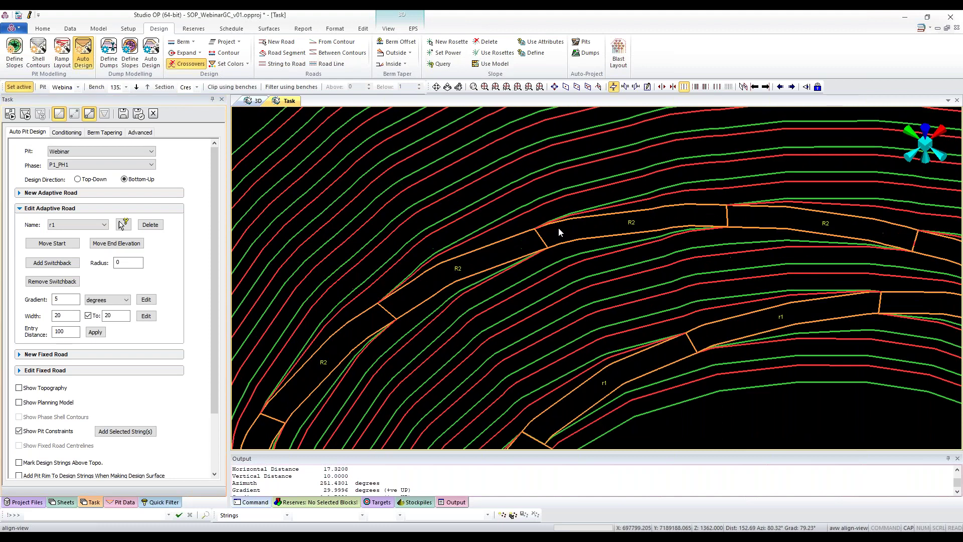
{"action": "scroll", "coordinate": [558, 227], "scroll_direction": "up", "scroll_amount": 3}
{"action": "left_click_drag", "start_coordinate": [592, 251], "coordinate": [542, 243], "text": "shift"}
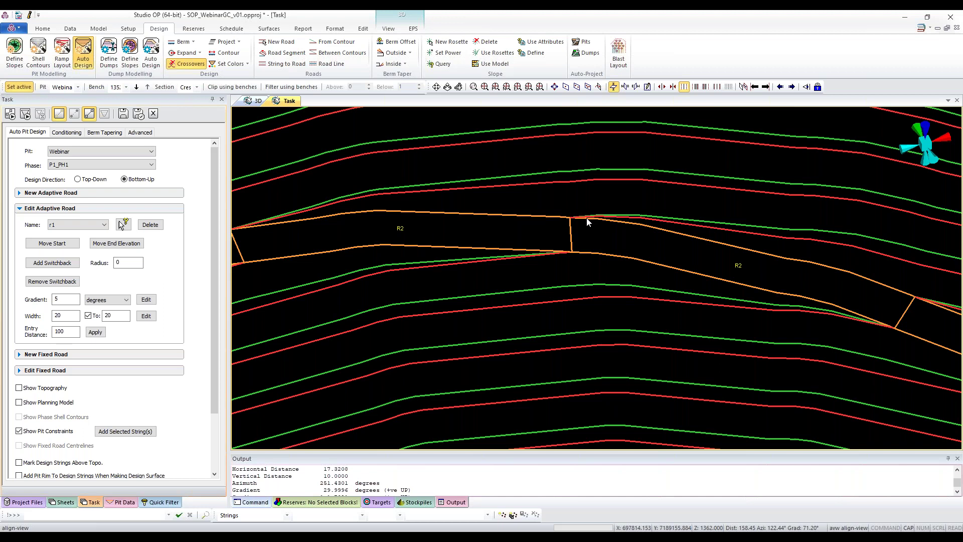
Step: Inspect roads R2 and r1 from several angles and edit r1's width to 20
{"action": "middle_click_drag", "start_coordinate": [576, 279], "coordinate": [430, 314]}
{"action": "scroll", "coordinate": [494, 306], "scroll_direction": "down", "scroll_amount": 3}
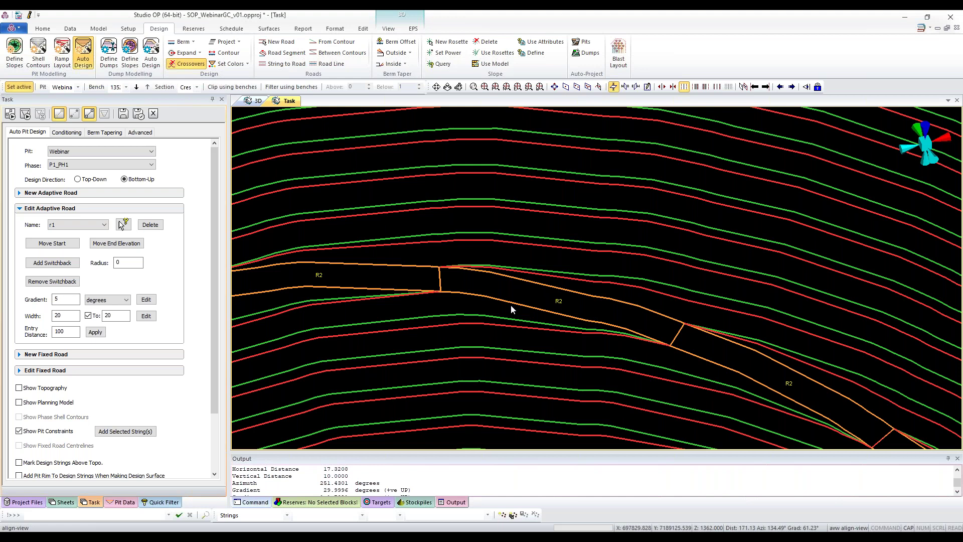
{"action": "scroll", "coordinate": [510, 305], "scroll_direction": "down", "scroll_amount": 5}
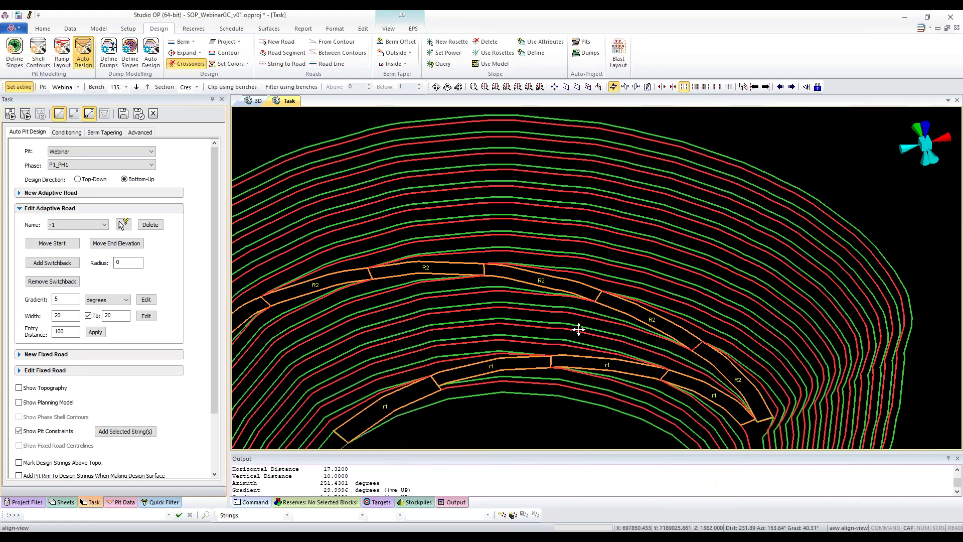
{"action": "middle_click_drag", "start_coordinate": [579, 329], "coordinate": [579, 293]}
{"action": "mouse_move", "coordinate": [630, 340]}
{"action": "left_mouse_down", "text": "shift"}
{"action": "mouse_move", "coordinate": [658, 345]}
{"action": "mouse_move", "coordinate": [647, 347]}
{"action": "left_mouse_up", "text": "shift"}
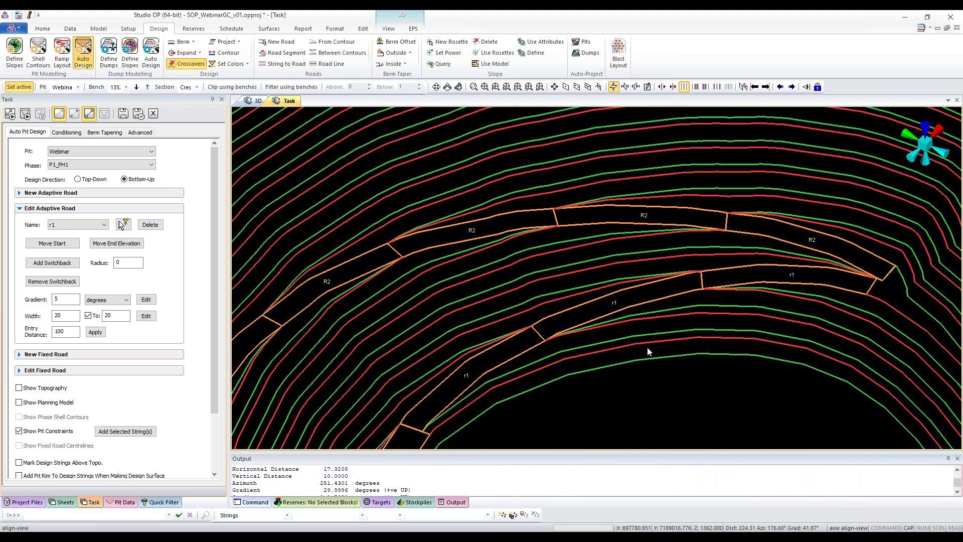
{"action": "scroll", "coordinate": [647, 351], "scroll_direction": "down", "scroll_amount": 5}
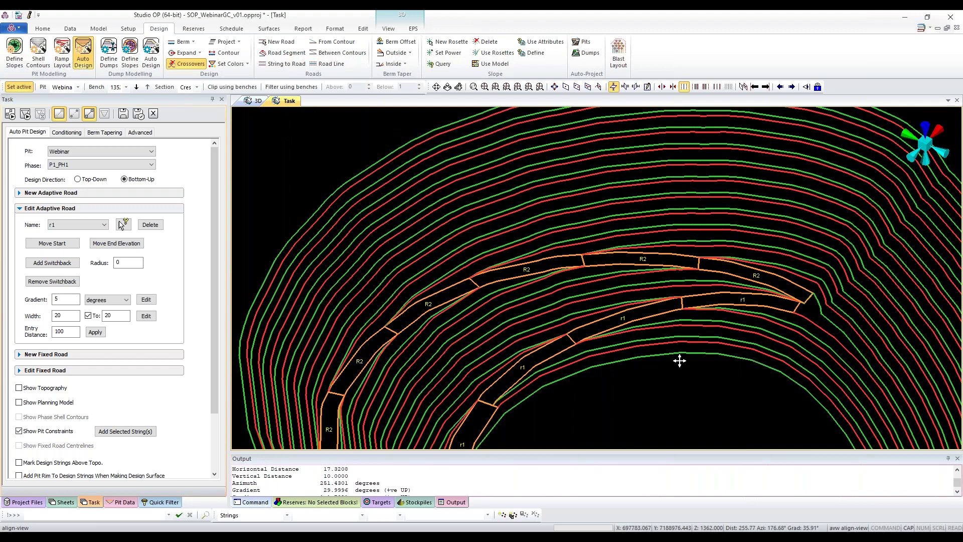
{"action": "middle_click_drag", "start_coordinate": [671, 355], "coordinate": [567, 310]}
{"action": "scroll", "coordinate": [512, 283], "scroll_direction": "up", "scroll_amount": 3}
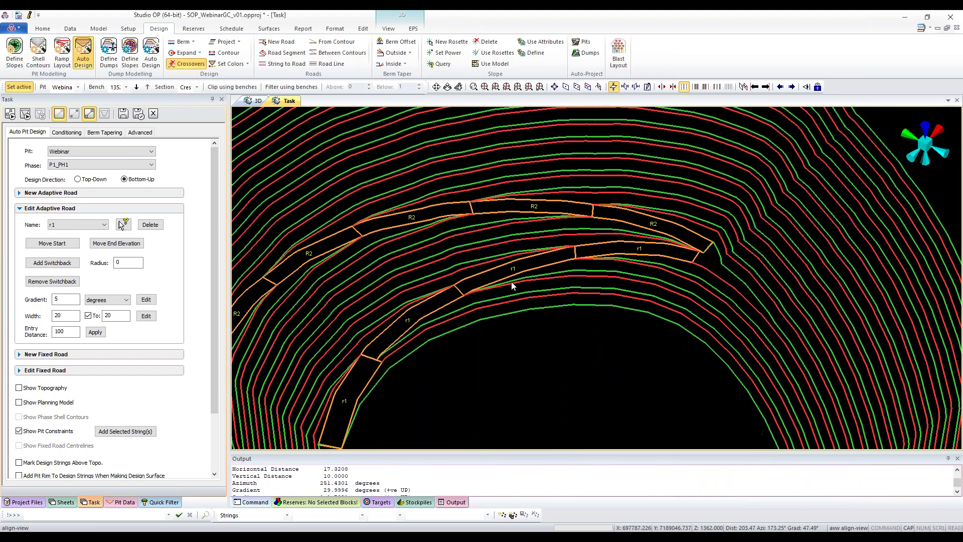
{"action": "scroll", "coordinate": [453, 271], "scroll_direction": "up", "scroll_amount": 1}
{"action": "left_click", "coordinate": [69, 314]}
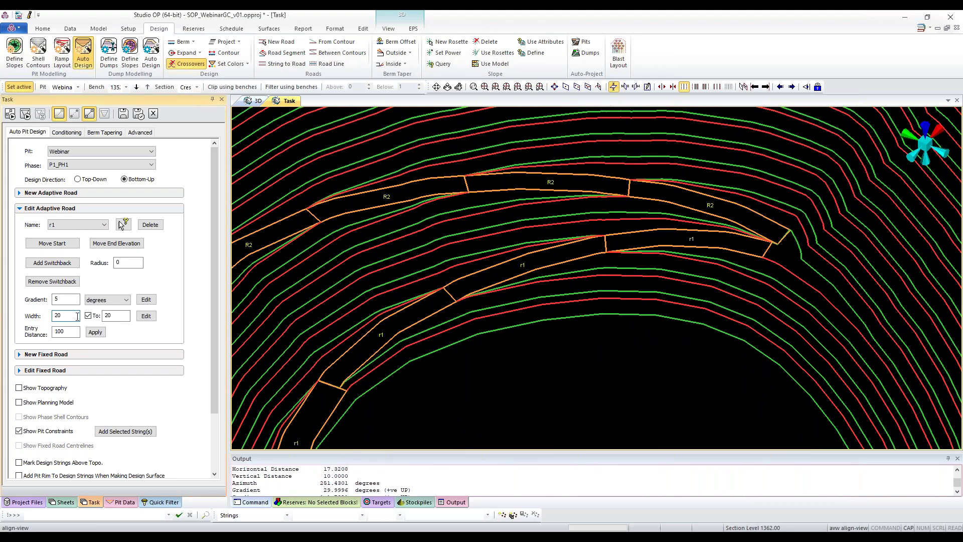
Step: Apply an entry distance of 200 to road r1
{"action": "left_click", "coordinate": [73, 332]}
{"action": "scroll", "coordinate": [73, 332], "scroll_direction": "down", "scroll_amount": 1}
{"action": "scroll", "coordinate": [401, 323], "scroll_direction": "down", "scroll_amount": 3}
{"action": "left_click_drag", "start_coordinate": [439, 319], "coordinate": [321, 326], "text": "shift"}
{"action": "double_click", "coordinate": [66, 306]}
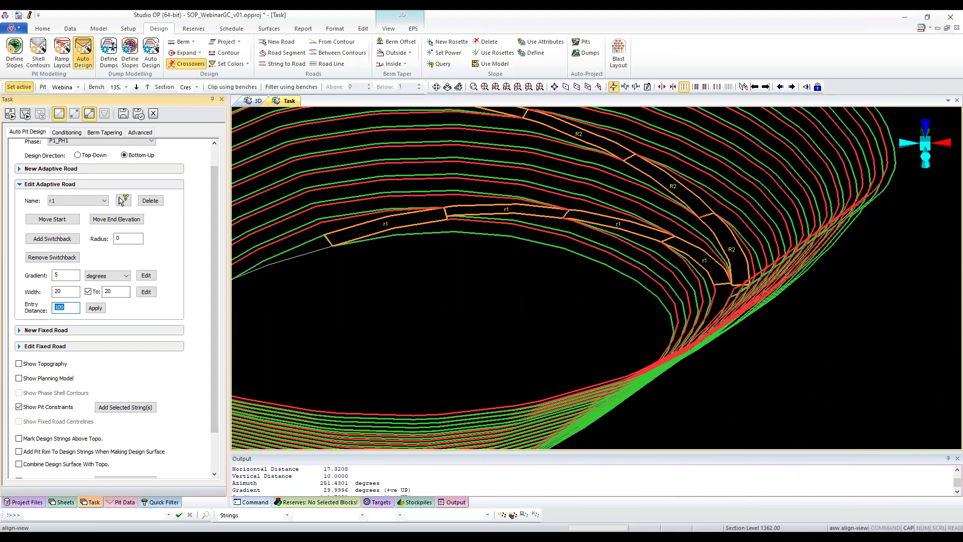
{"action": "left_click", "coordinate": [95, 308]}
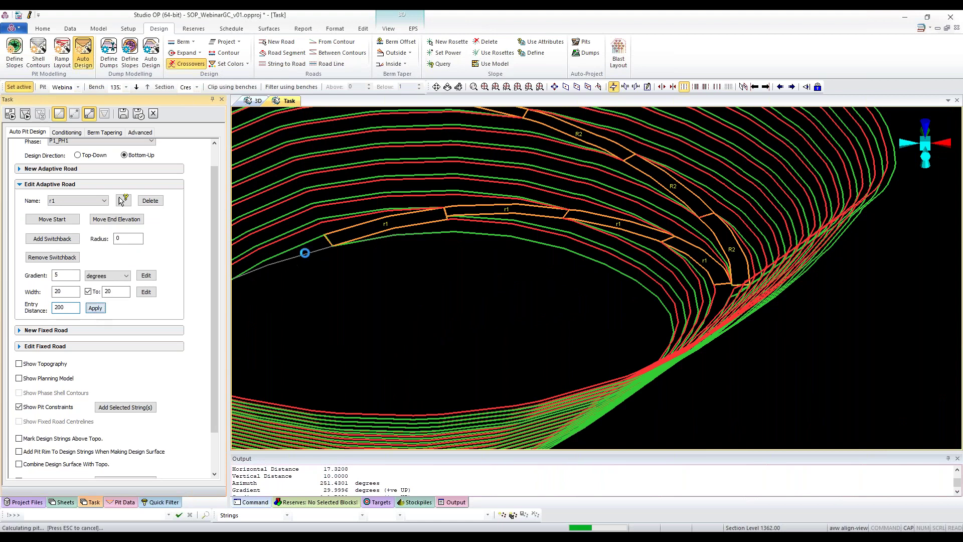
Step: Change road r1's entry distance to 10 and apply it
{"action": "scroll", "coordinate": [309, 257], "scroll_direction": "down", "scroll_amount": 3}
{"action": "middle_click_drag", "start_coordinate": [309, 257], "coordinate": [469, 225]}
{"action": "left_click_drag", "start_coordinate": [469, 226], "coordinate": [447, 237], "text": "shift"}
{"action": "left_click_drag", "start_coordinate": [75, 307], "coordinate": [16, 307]}
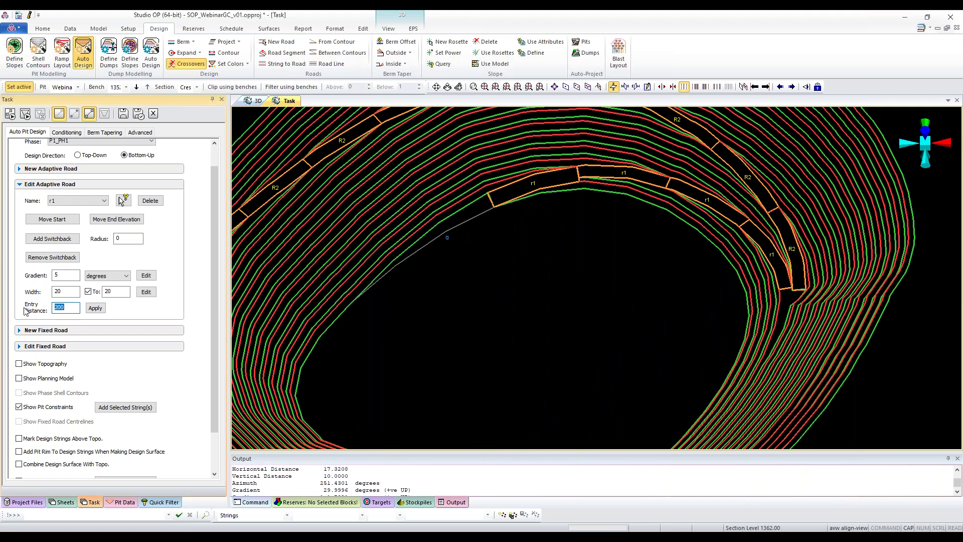
{"action": "type", "text": "10"}
{"action": "left_click", "coordinate": [95, 308]}
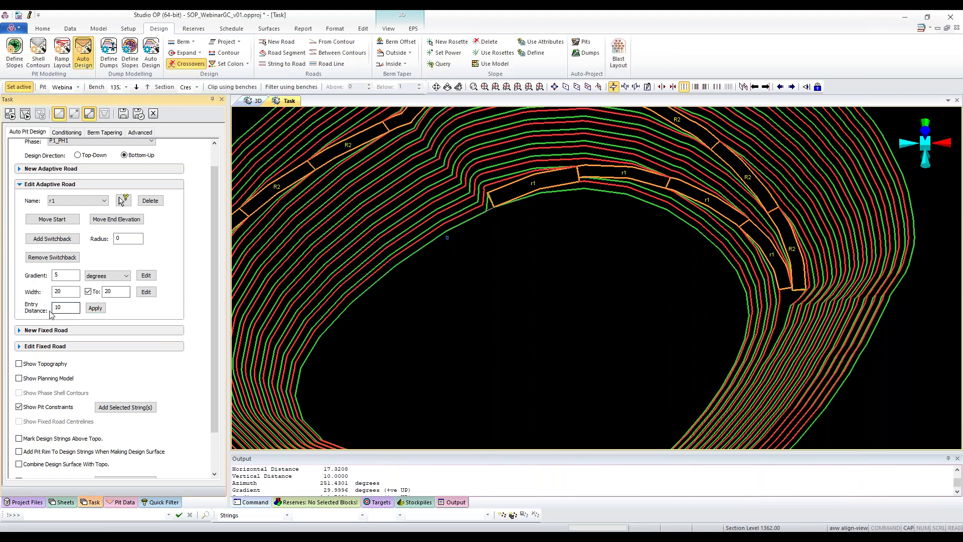
Step: Apply an entry distance of 100 to r1 and recalculate the pit
{"action": "left_click", "coordinate": [94, 308]}
{"action": "scroll", "coordinate": [575, 229], "scroll_direction": "down", "scroll_amount": 2}
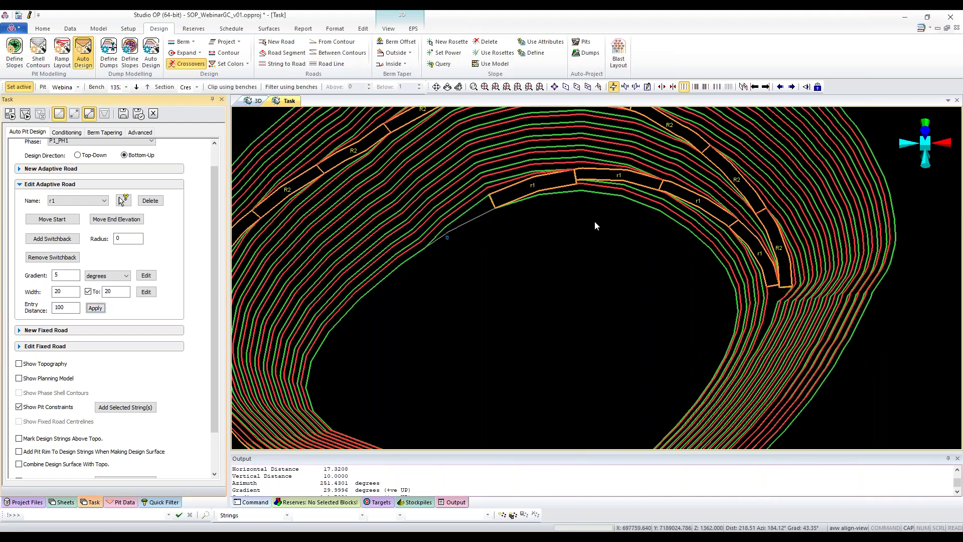
{"action": "scroll", "coordinate": [595, 224], "scroll_direction": "up", "scroll_amount": 5}
{"action": "scroll", "coordinate": [556, 232], "scroll_direction": "down", "scroll_amount": 2}
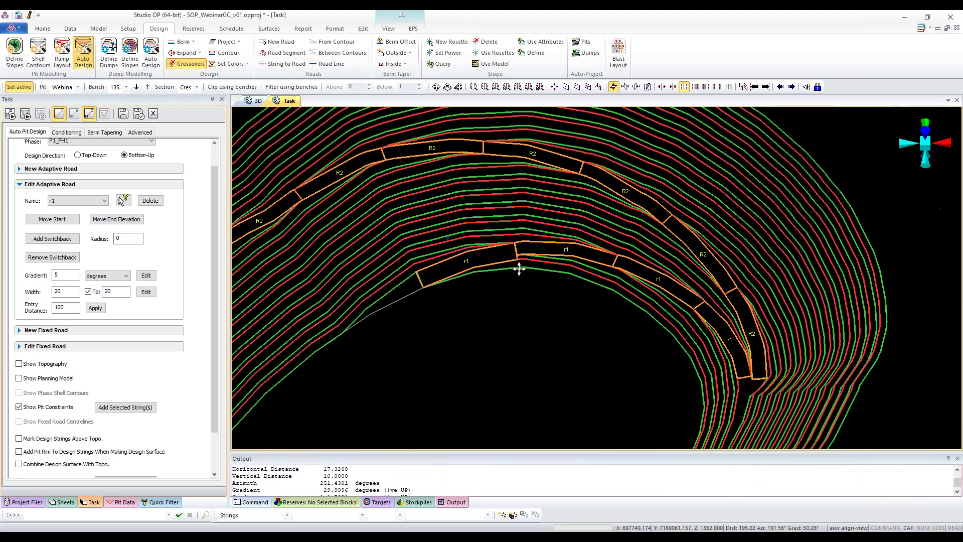
{"action": "scroll", "coordinate": [545, 227], "scroll_direction": "up", "scroll_amount": 5}
Step: Select adaptive road R2 and set its gradient to 8 %
{"action": "left_click", "coordinate": [94, 201]}
{"action": "left_click", "coordinate": [86, 215]}
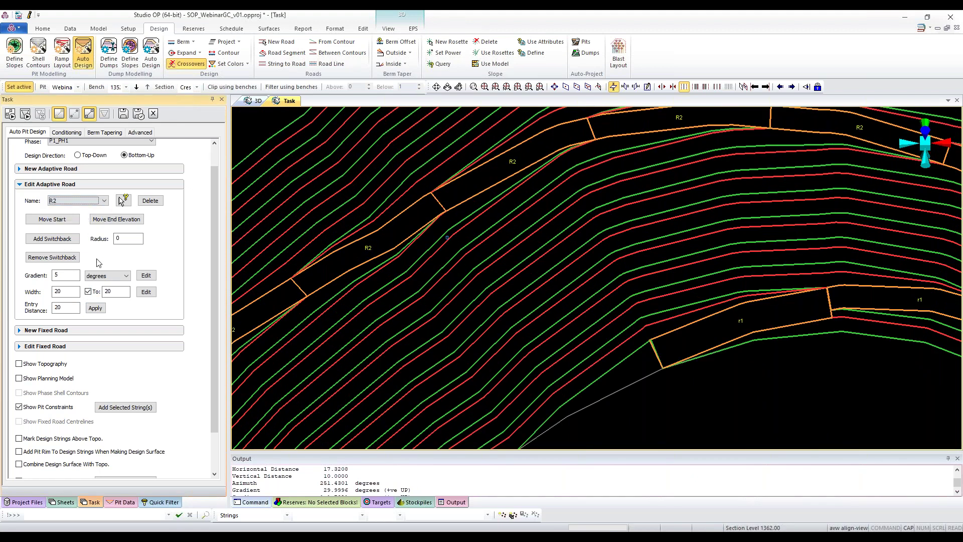
{"action": "left_click_drag", "start_coordinate": [64, 275], "coordinate": [29, 277]}
{"action": "left_click", "coordinate": [113, 276]}
{"action": "left_click", "coordinate": [107, 290]}
Step: Pick the start and end of R2's gradient stretch, then orbit to check the new grade
{"action": "left_click", "coordinate": [146, 275]}
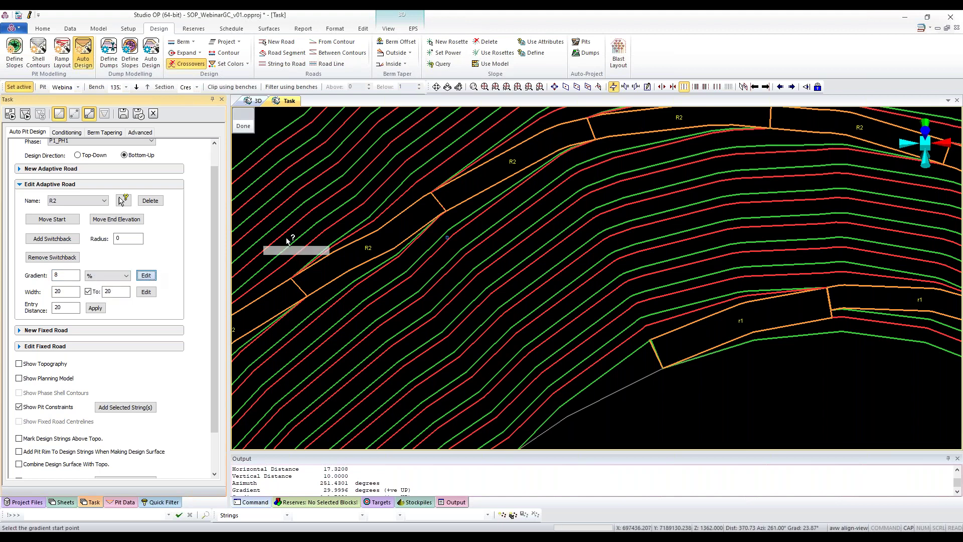
{"action": "scroll", "coordinate": [462, 210], "scroll_direction": "up", "scroll_amount": 2}
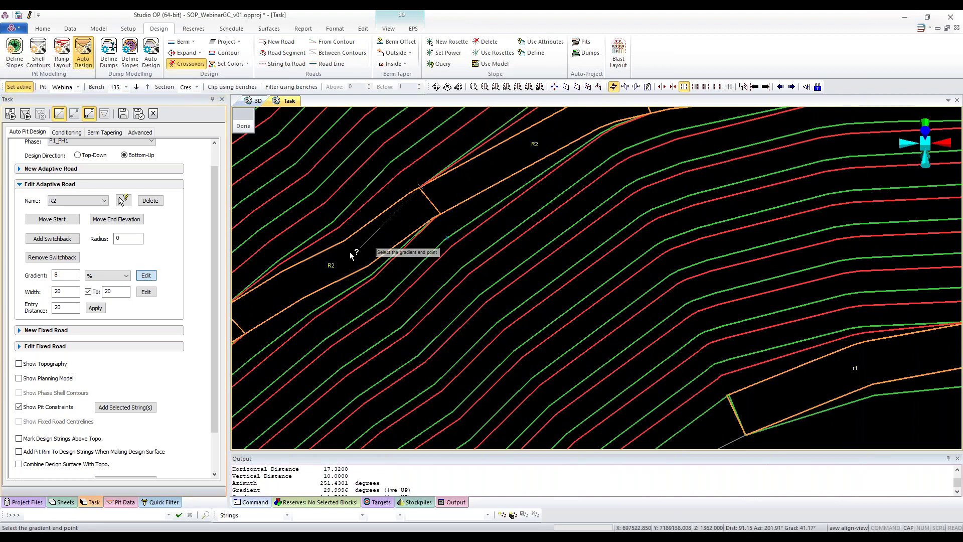
{"action": "scroll", "coordinate": [320, 266], "scroll_direction": "down", "scroll_amount": 2}
{"action": "left_click", "coordinate": [243, 302]}
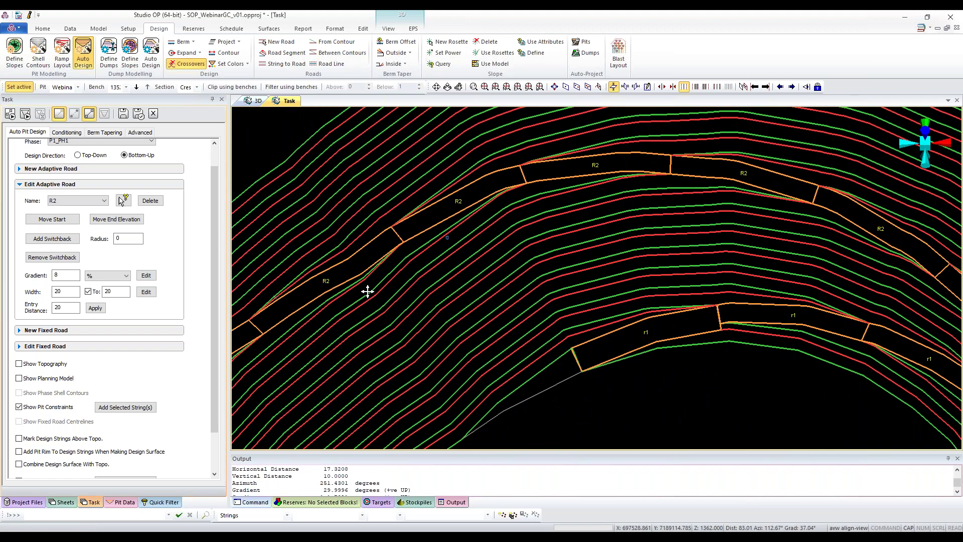
{"action": "middle_click_drag", "start_coordinate": [370, 290], "coordinate": [549, 264]}
{"action": "scroll", "coordinate": [568, 296], "scroll_direction": "down", "scroll_amount": 1}
{"action": "left_click_drag", "start_coordinate": [568, 295], "coordinate": [552, 281], "text": "shift"}
{"action": "middle_click_drag", "start_coordinate": [547, 219], "coordinate": [575, 250]}
{"action": "left_click_drag", "start_coordinate": [573, 249], "coordinate": [575, 247]}
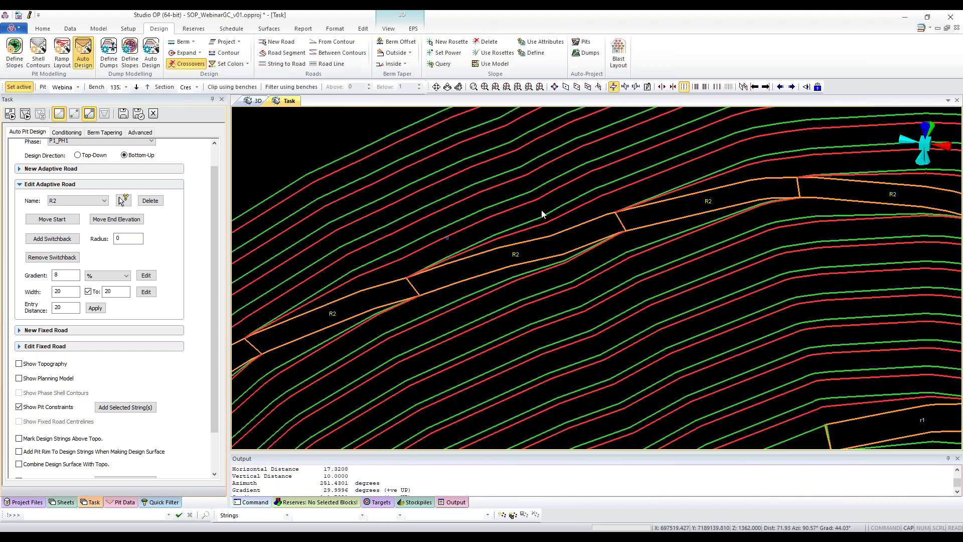
{"action": "scroll", "coordinate": [541, 209], "scroll_direction": "down", "scroll_amount": 5}
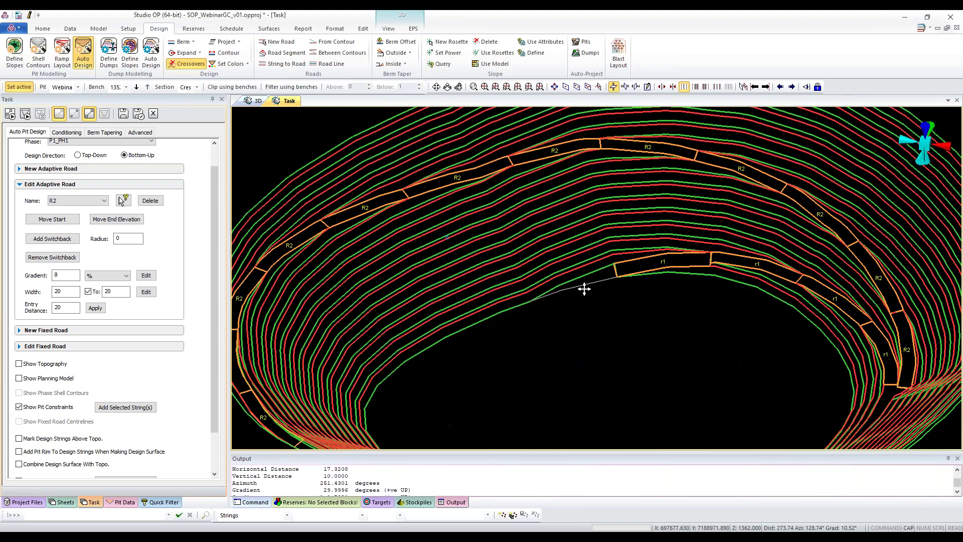
Step: Show the topography surface under the pit and orbit to check how they fit
{"action": "scroll", "coordinate": [585, 289], "scroll_direction": "down", "scroll_amount": 4}
{"action": "middle_click_drag", "start_coordinate": [633, 309], "coordinate": [587, 295]}
{"action": "left_click", "coordinate": [19, 364]}
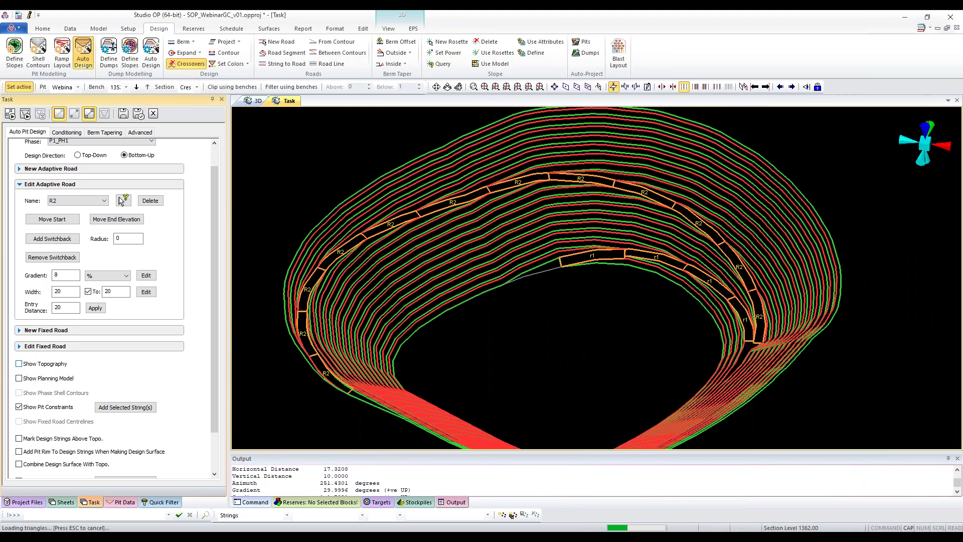
{"action": "scroll", "coordinate": [399, 254], "scroll_direction": "down", "scroll_amount": 3}
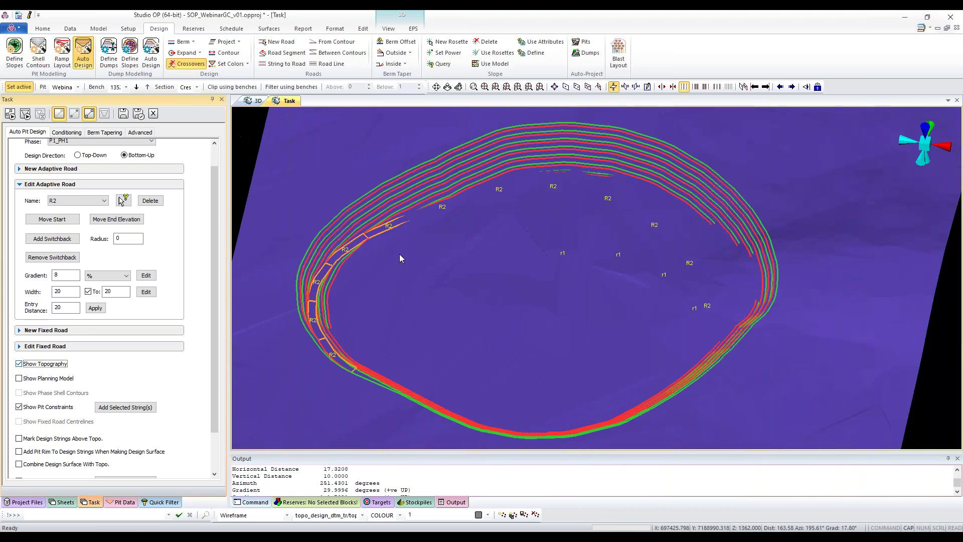
{"action": "left_click_drag", "start_coordinate": [582, 306], "coordinate": [605, 321], "text": "shift"}
{"action": "middle_click_drag", "start_coordinate": [605, 320], "coordinate": [565, 291]}
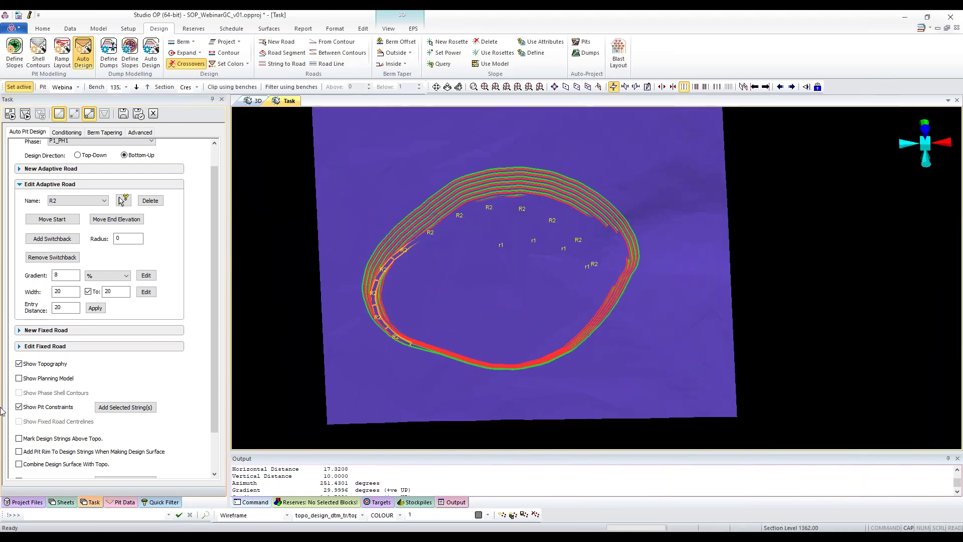
Step: Replace the topography with the planning block model and display the project's Sheets tree
{"action": "left_click", "coordinate": [19, 364]}
{"action": "left_click", "coordinate": [19, 379]}
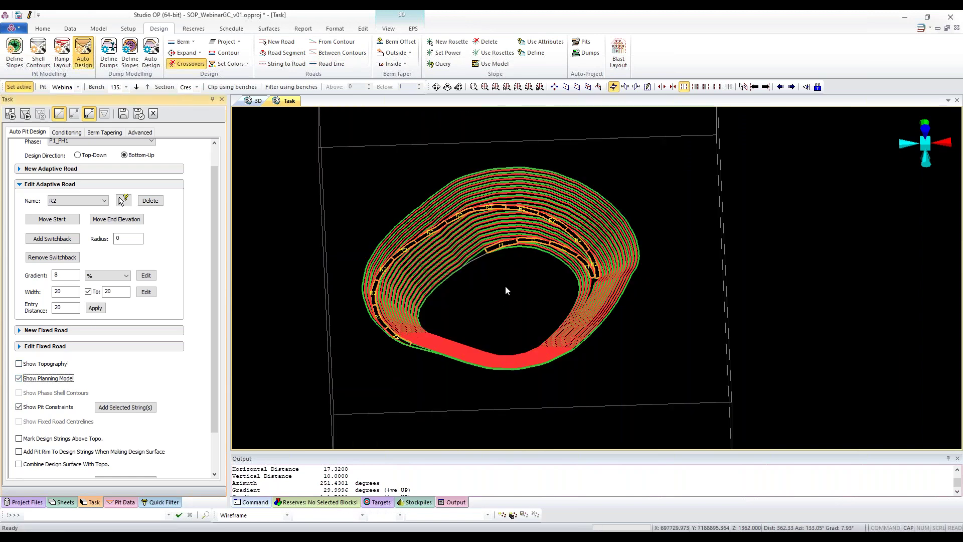
{"action": "left_click_drag", "start_coordinate": [494, 282], "coordinate": [510, 305], "text": "shift"}
{"action": "scroll", "coordinate": [509, 311], "scroll_direction": "down", "scroll_amount": 2}
{"action": "left_click", "coordinate": [63, 501]}
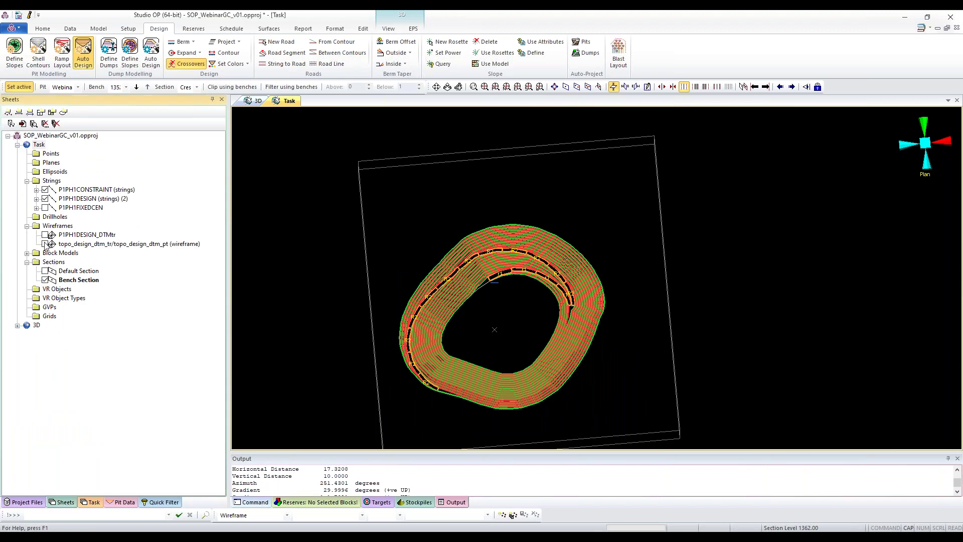
Step: Colour the gold-copper block model by the LITO legend column
{"action": "left_click", "coordinate": [27, 253]}
{"action": "double_click", "coordinate": [67, 262]}
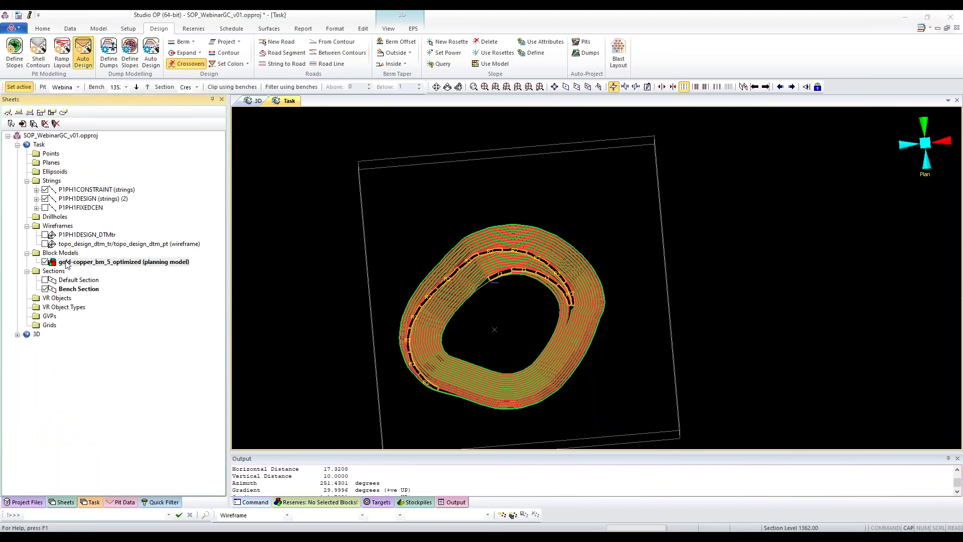
{"action": "left_click", "coordinate": [402, 228]}
{"action": "left_click", "coordinate": [402, 228]}
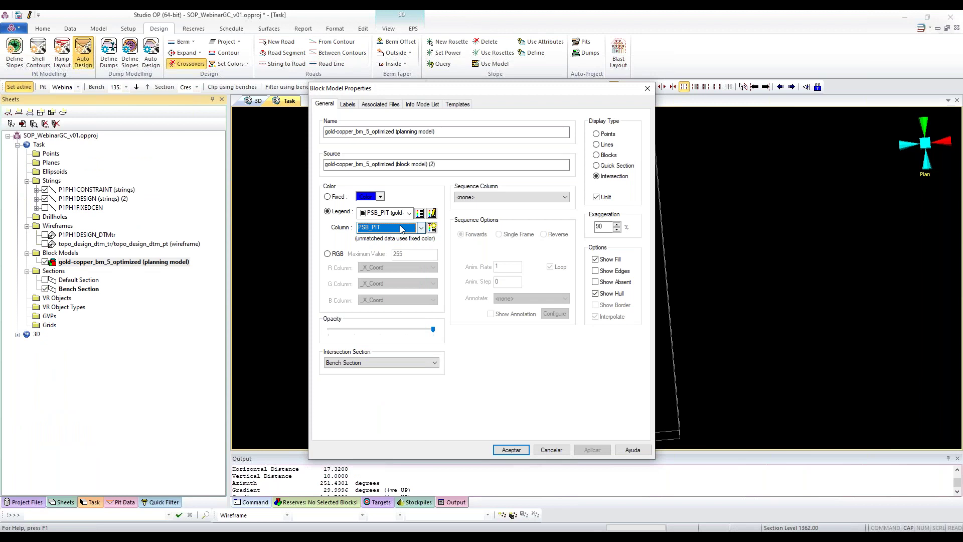
{"action": "left_click", "coordinate": [401, 228]}
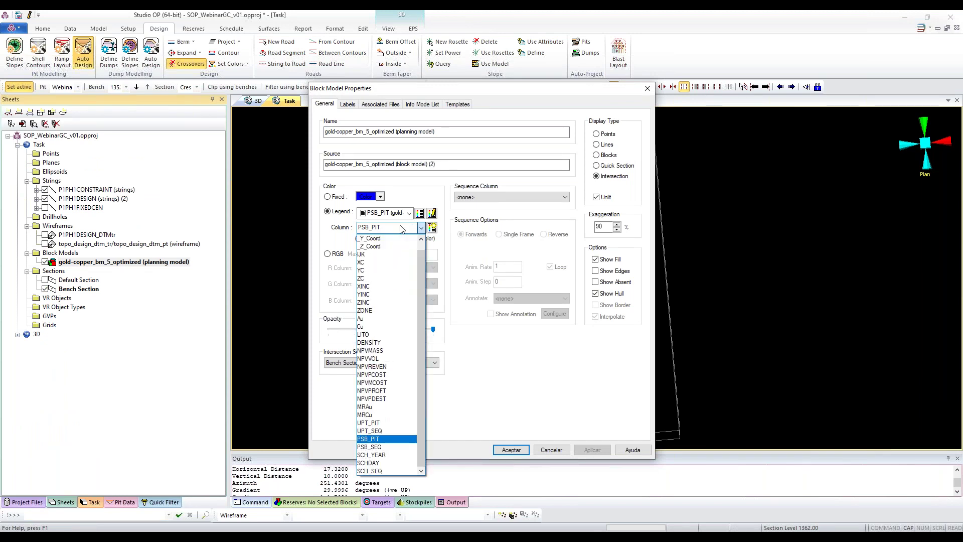
{"action": "left_click", "coordinate": [394, 334]}
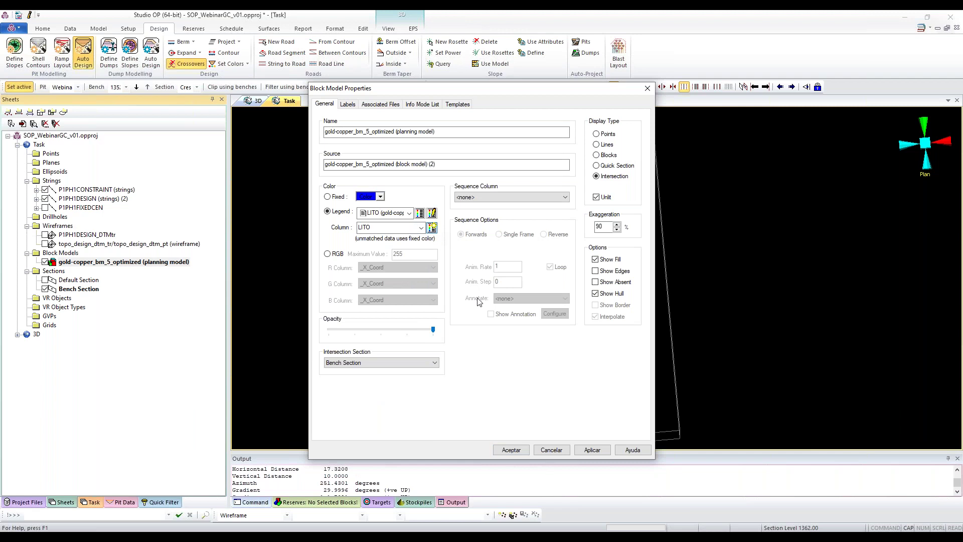
{"action": "left_click", "coordinate": [592, 449]}
Step: Intersect the block model with the Bench Section and set the section reference point
{"action": "left_click", "coordinate": [411, 365]}
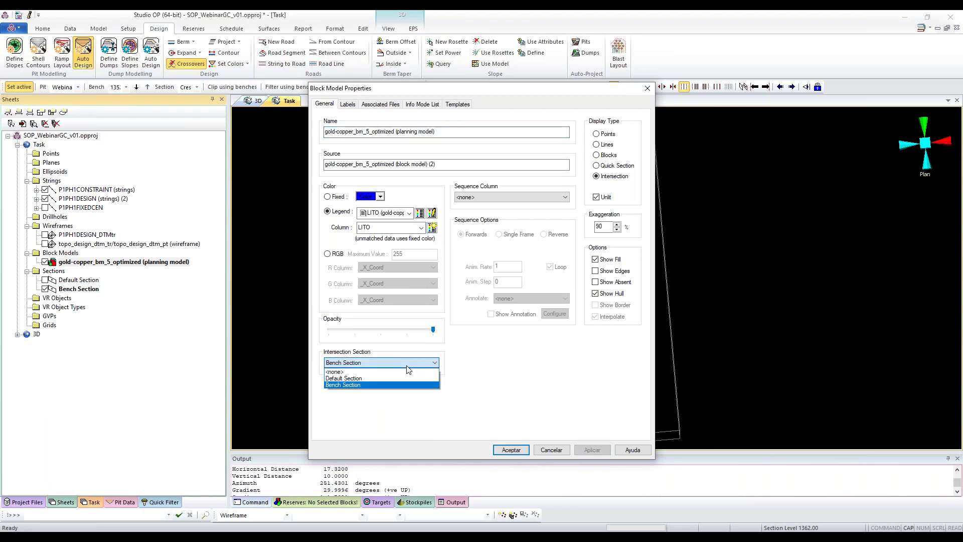
{"action": "left_click", "coordinate": [392, 385]}
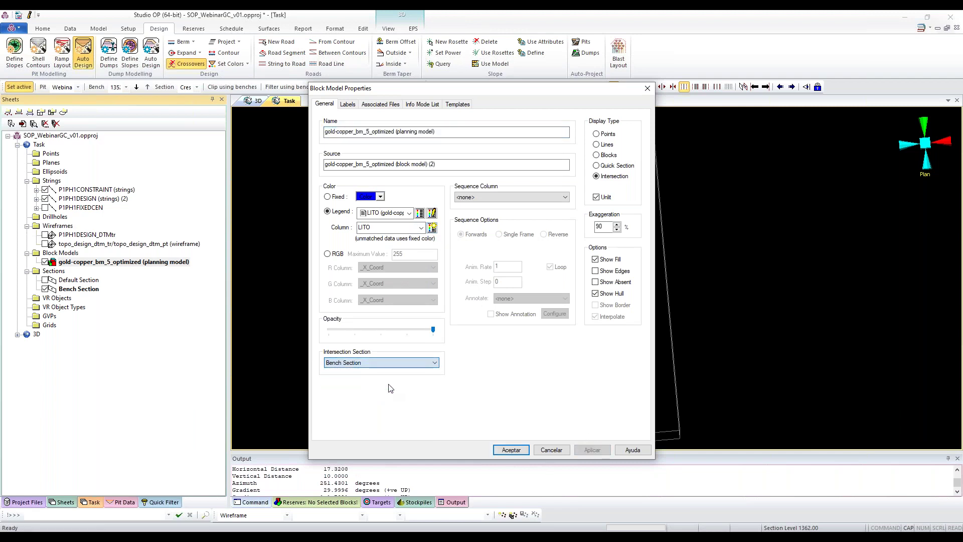
{"action": "left_click", "coordinate": [511, 449]}
{"action": "scroll", "coordinate": [499, 303], "scroll_direction": "up", "scroll_amount": 3}
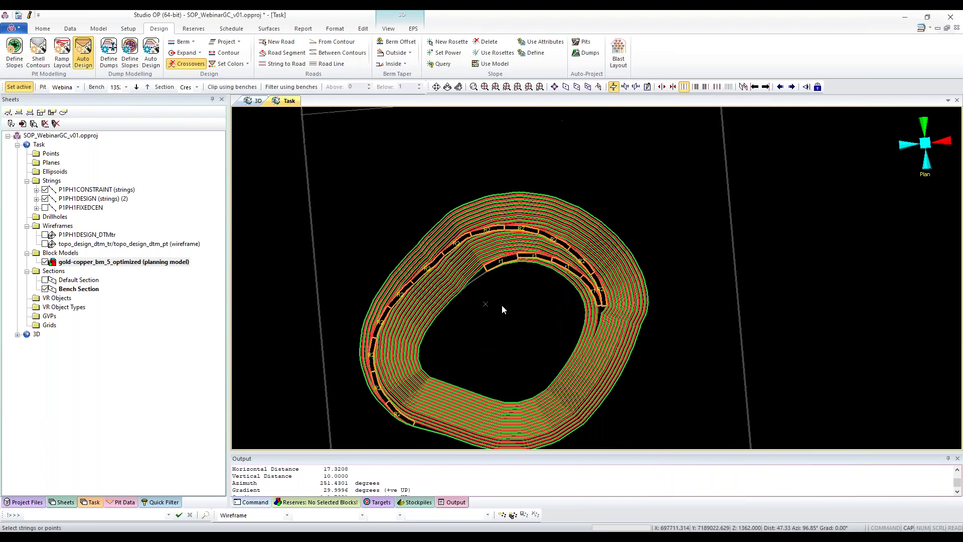
{"action": "left_click", "coordinate": [486, 267]}
{"action": "left_click", "coordinate": [479, 327]}
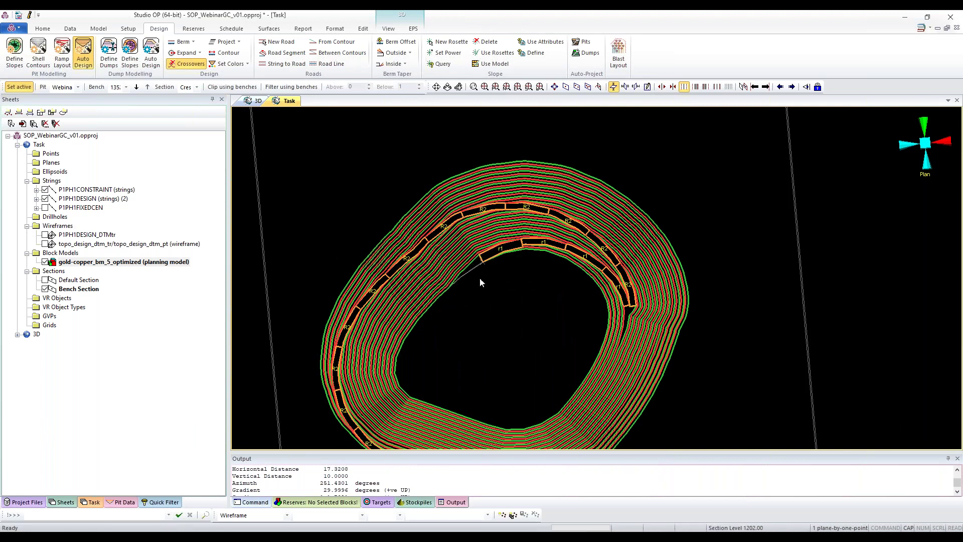
Step: Orbit to review the block model under the pit, then hide it
{"action": "scroll", "coordinate": [522, 326], "scroll_direction": "up", "scroll_amount": 2}
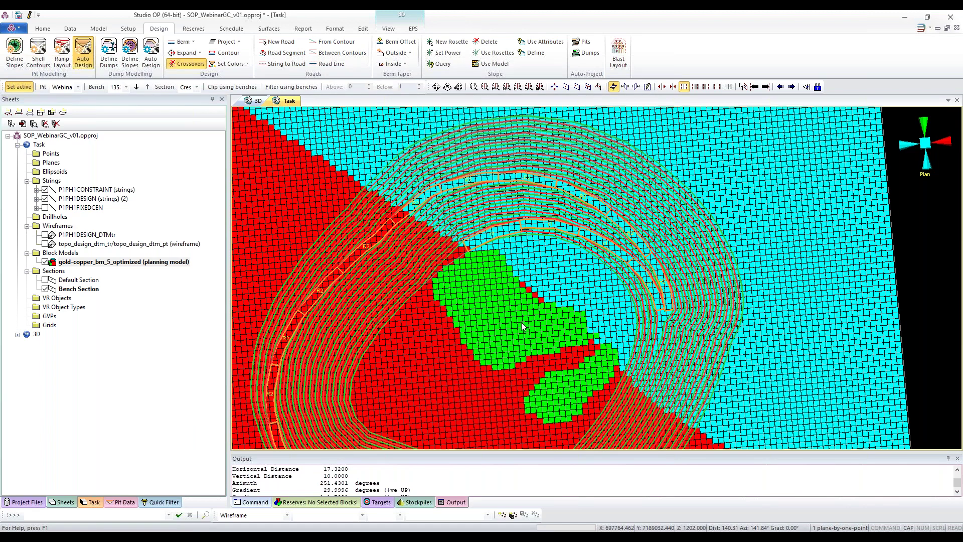
{"action": "middle_click_drag", "start_coordinate": [521, 326], "coordinate": [531, 292]}
{"action": "scroll", "coordinate": [516, 252], "scroll_direction": "down", "scroll_amount": 2}
{"action": "middle_click_drag", "start_coordinate": [517, 252], "coordinate": [535, 317]}
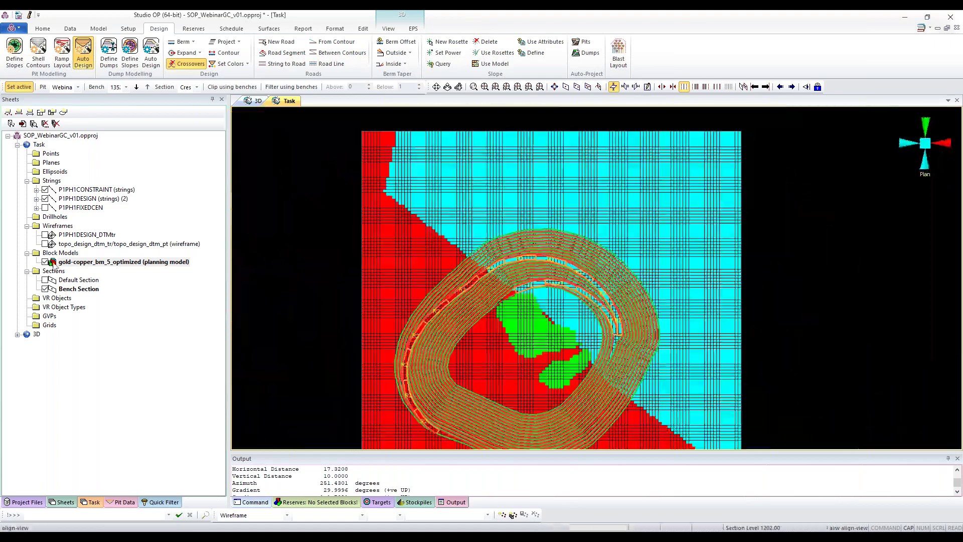
{"action": "left_click", "coordinate": [45, 262]}
Step: Define a vertical section through two points across the pit, at azimuth 117.07°
{"action": "scroll", "coordinate": [574, 221], "scroll_direction": "up", "scroll_amount": 3}
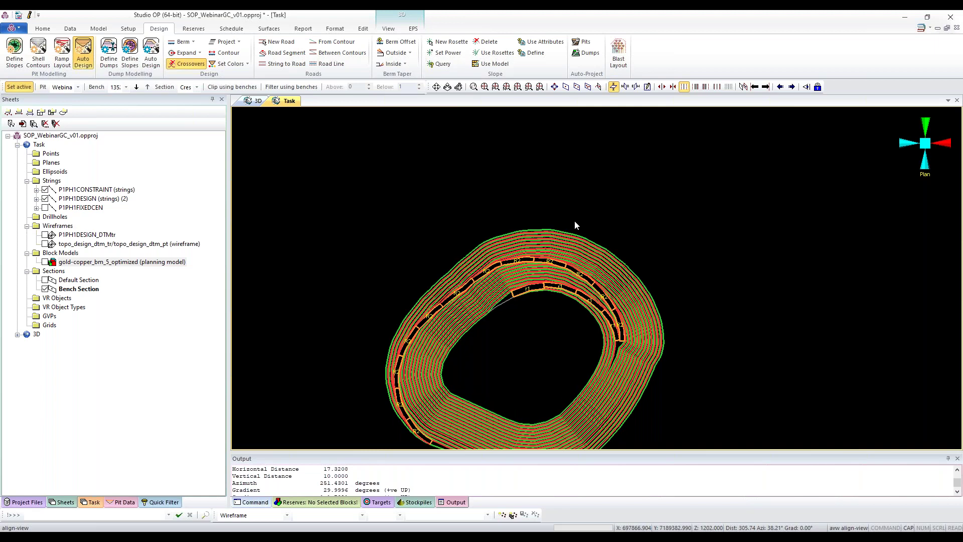
{"action": "key", "text": "1"}
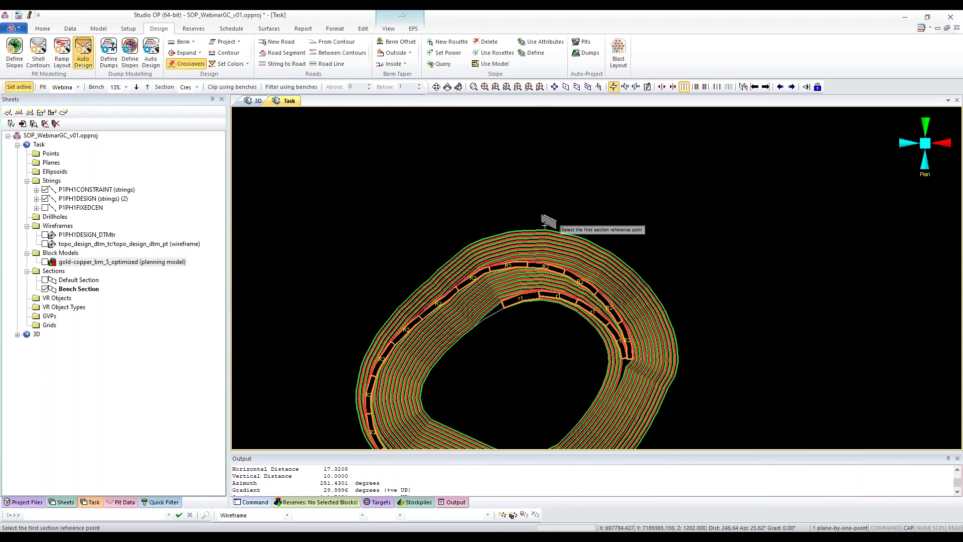
{"action": "key", "text": "Escape"}
{"action": "scroll", "coordinate": [550, 228], "scroll_direction": "down", "scroll_amount": 2}
{"action": "middle_click_drag", "start_coordinate": [633, 246], "coordinate": [582, 194]}
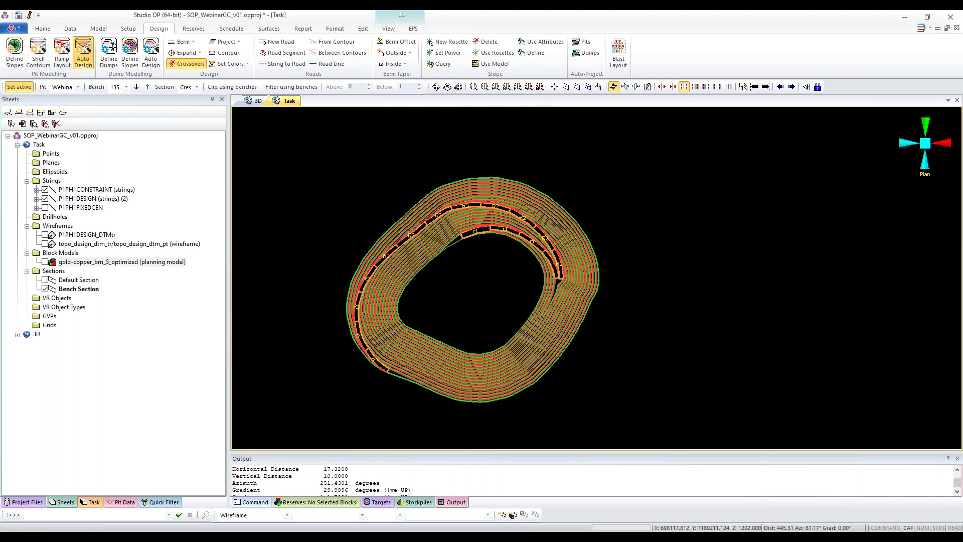
{"action": "scroll", "coordinate": [513, 177], "scroll_direction": "up", "scroll_amount": 1}
{"action": "key", "text": "2"}
{"action": "scroll", "coordinate": [512, 174], "scroll_direction": "up", "scroll_amount": 1}
{"action": "left_click", "coordinate": [512, 175]}
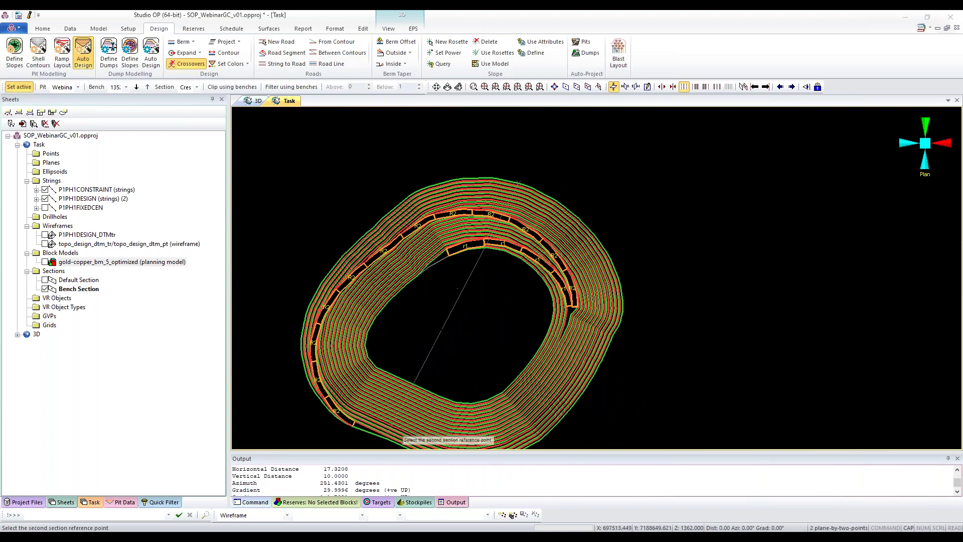
{"action": "left_click", "coordinate": [396, 436]}
{"action": "left_click", "coordinate": [481, 306]}
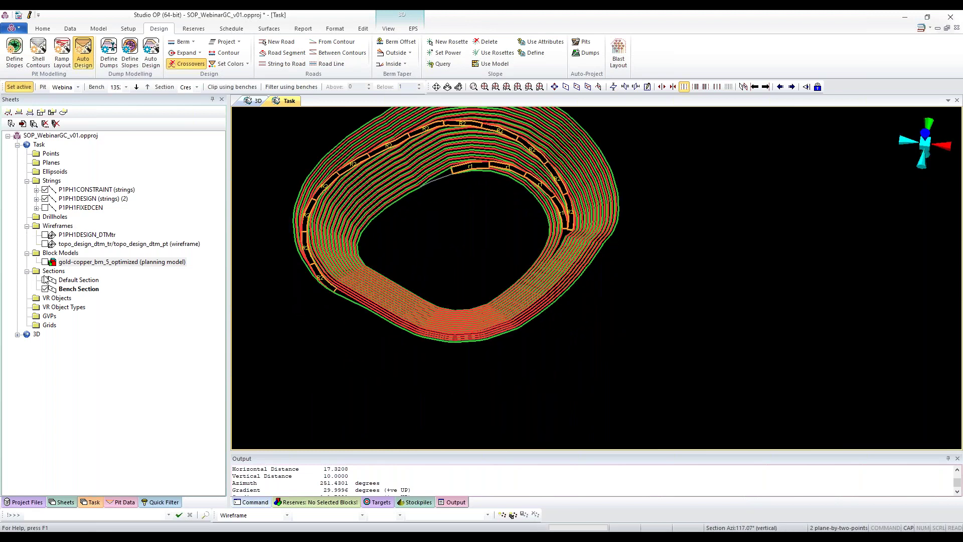
Step: Show the block model, orbit around the section slice from both sides, then hide it
{"action": "left_click", "coordinate": [45, 262]}
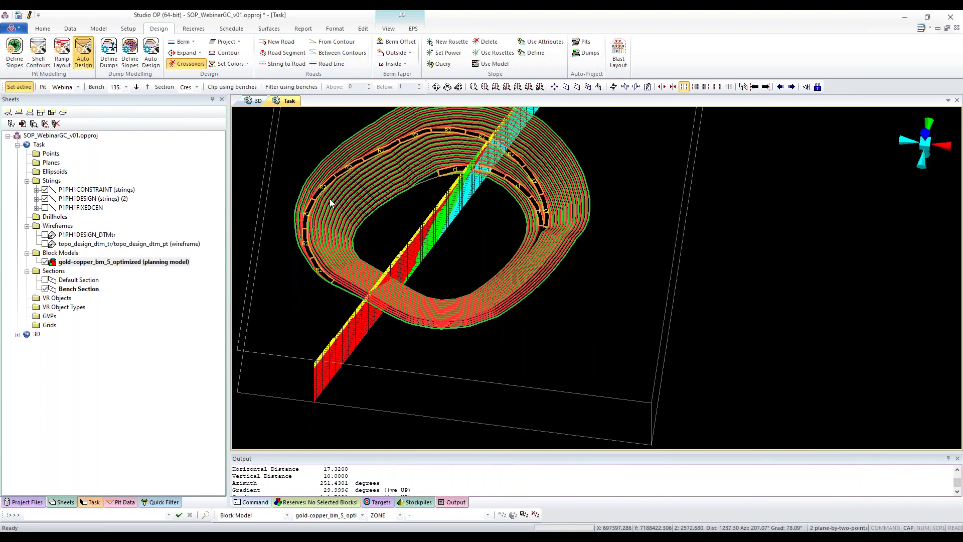
{"action": "middle_click_drag", "start_coordinate": [530, 280], "coordinate": [527, 350]}
{"action": "left_click_drag", "start_coordinate": [526, 350], "coordinate": [466, 321], "text": "shift"}
{"action": "scroll", "coordinate": [472, 259], "scroll_direction": "up", "scroll_amount": 5}
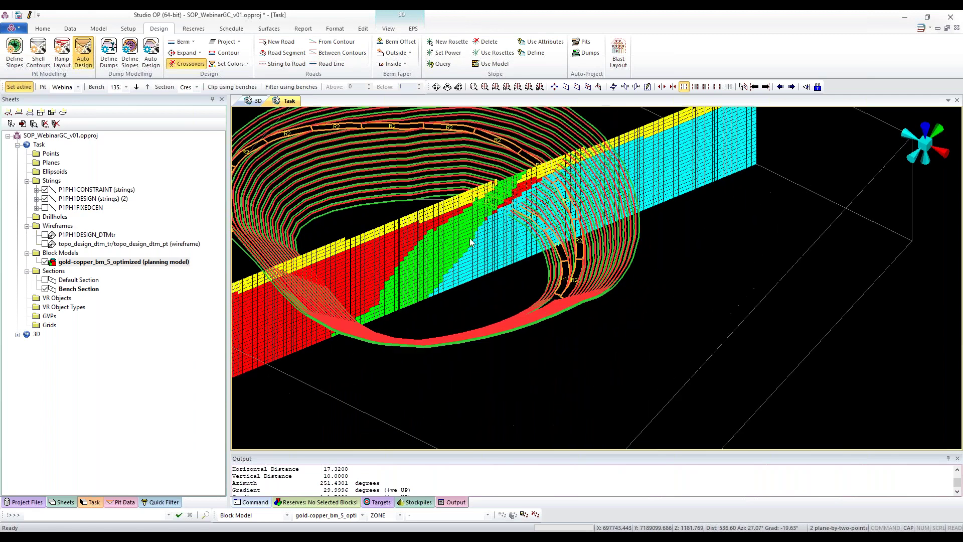
{"action": "middle_click_drag", "start_coordinate": [474, 258], "coordinate": [509, 349]}
{"action": "scroll", "coordinate": [509, 349], "scroll_direction": "up", "scroll_amount": 6}
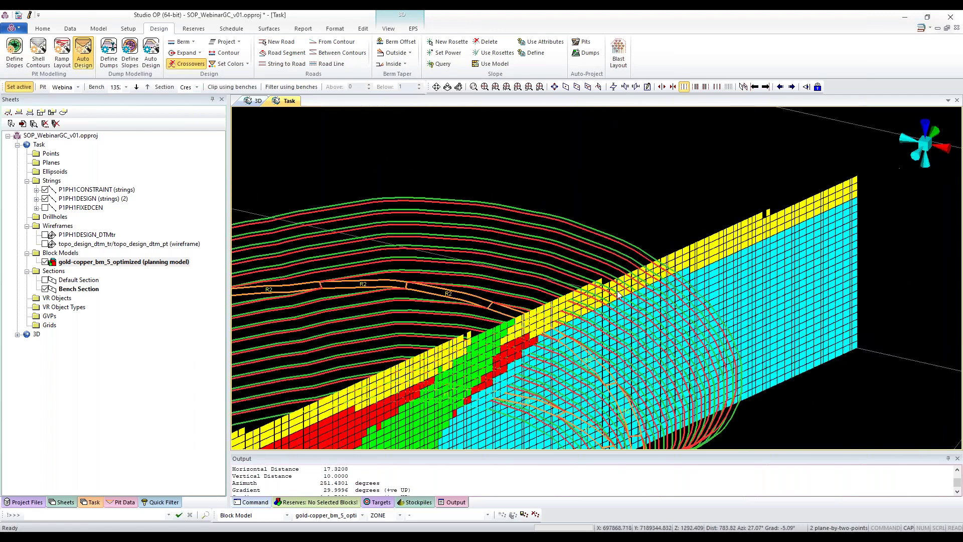
{"action": "left_click_drag", "start_coordinate": [618, 298], "coordinate": [537, 315]}
{"action": "scroll", "coordinate": [550, 293], "scroll_direction": "down", "scroll_amount": 4}
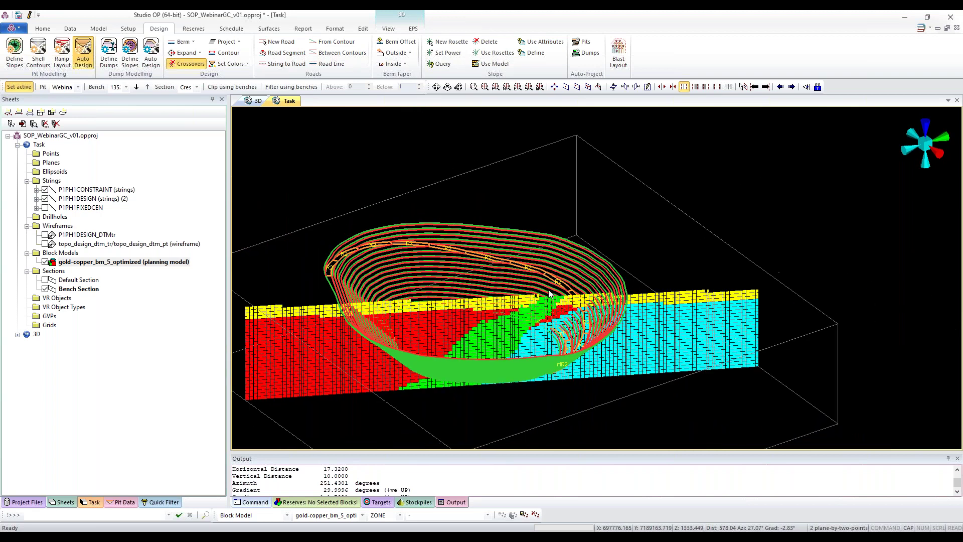
{"action": "left_click_drag", "start_coordinate": [391, 297], "coordinate": [481, 281], "text": "shift"}
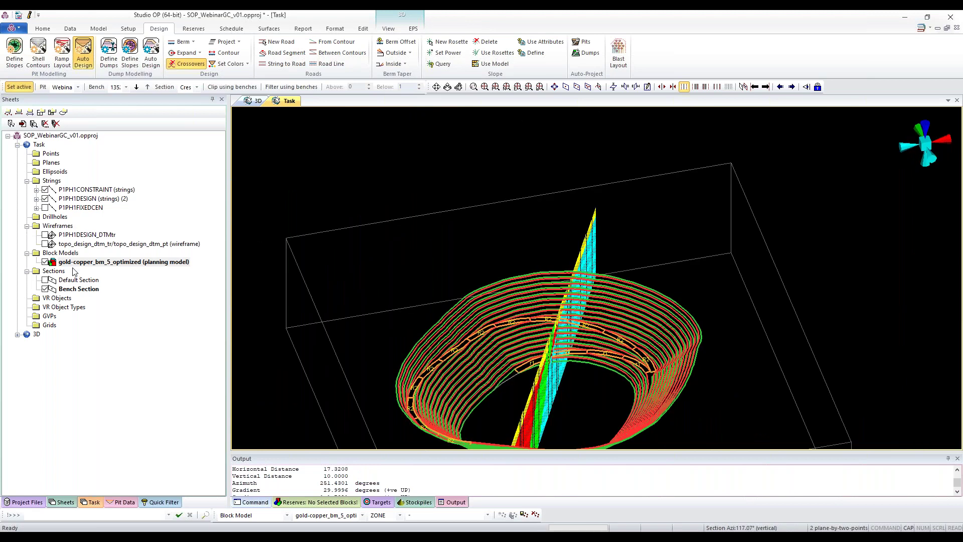
{"action": "left_click", "coordinate": [46, 262]}
Step: Align the view to the section with avw and orbit to a steep top-down pit view
{"action": "left_click_drag", "start_coordinate": [547, 382], "coordinate": [558, 357]}
{"action": "key", "text": "a"}
{"action": "key", "text": "v"}
{"action": "key", "text": "w"}
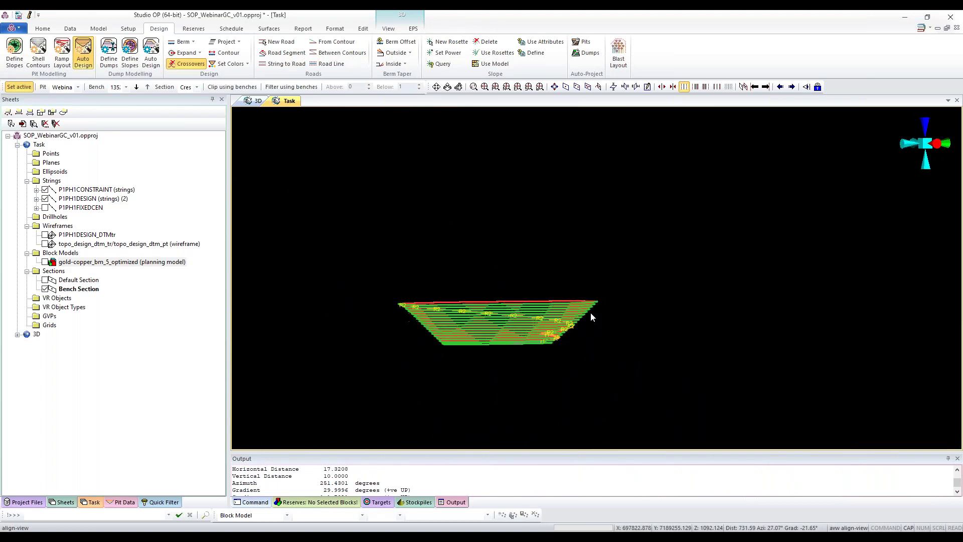
{"action": "mouse_move", "coordinate": [509, 269]}
{"action": "left_mouse_down", "text": "shift"}
{"action": "mouse_move", "coordinate": [508, 281]}
{"action": "mouse_move", "coordinate": [520, 254]}
{"action": "mouse_move", "coordinate": [521, 262]}
{"action": "left_mouse_up", "text": "shift"}
{"action": "middle_click_drag", "start_coordinate": [520, 262], "coordinate": [512, 318]}
{"action": "scroll", "coordinate": [506, 313], "scroll_direction": "up", "scroll_amount": 3}
{"action": "left_click_drag", "start_coordinate": [444, 287], "coordinate": [470, 322], "text": "shift"}
{"action": "left_click_drag", "start_coordinate": [524, 260], "coordinate": [519, 220], "text": "shift"}
Step: Place a one-point horizontal section at bench level 1362, then zoom toward ramp R2
{"action": "key", "text": "1"}
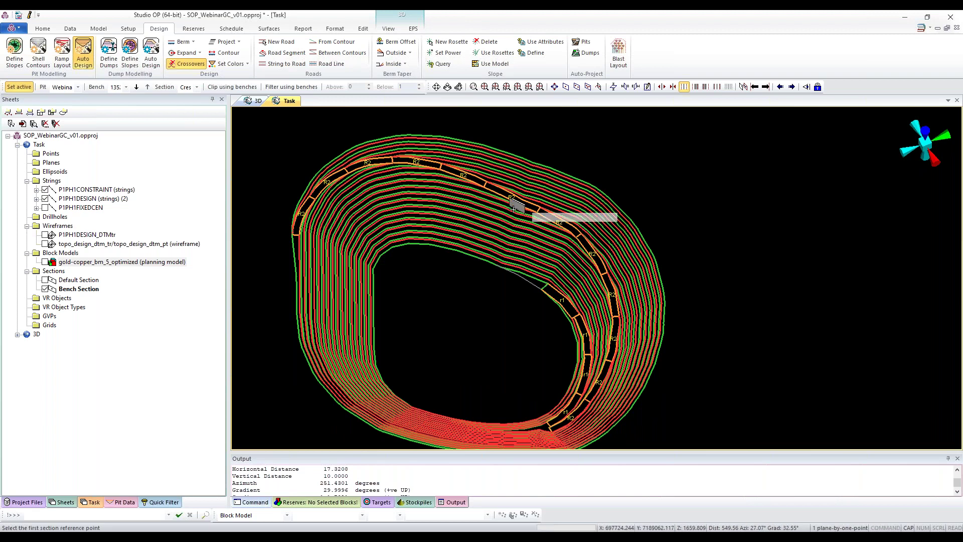
{"action": "left_click", "coordinate": [442, 136]}
{"action": "left_click", "coordinate": [489, 324]}
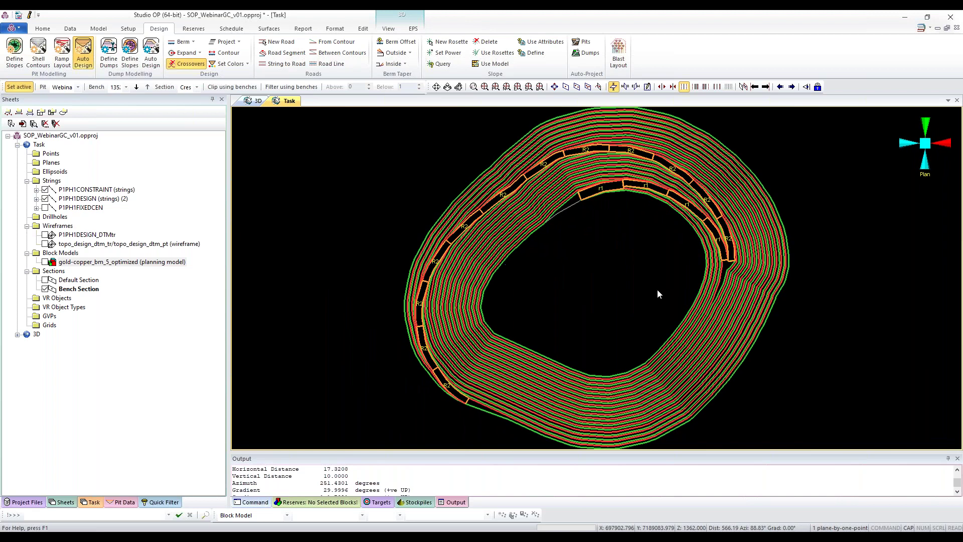
{"action": "scroll", "coordinate": [570, 209], "scroll_direction": "up", "scroll_amount": 5}
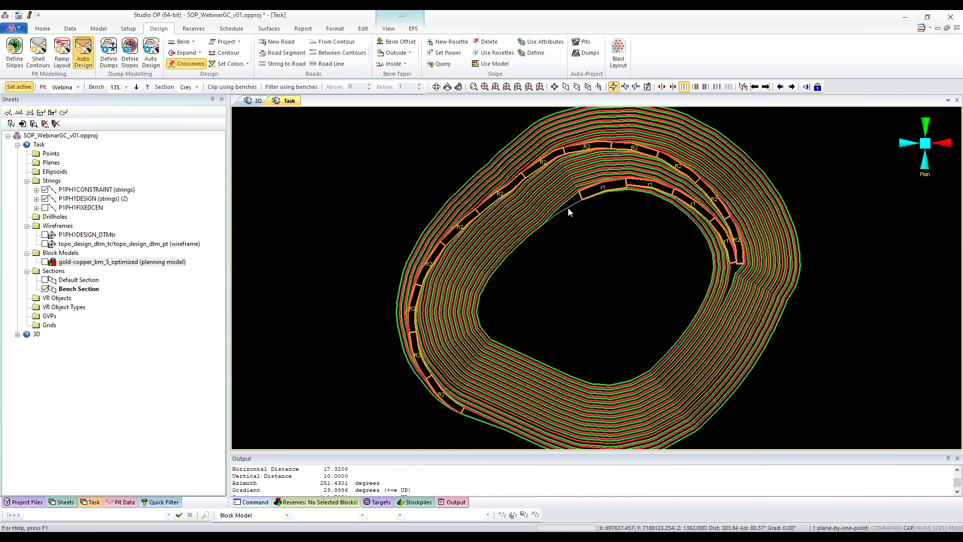
{"action": "scroll", "coordinate": [732, 285], "scroll_direction": "up", "scroll_amount": 5}
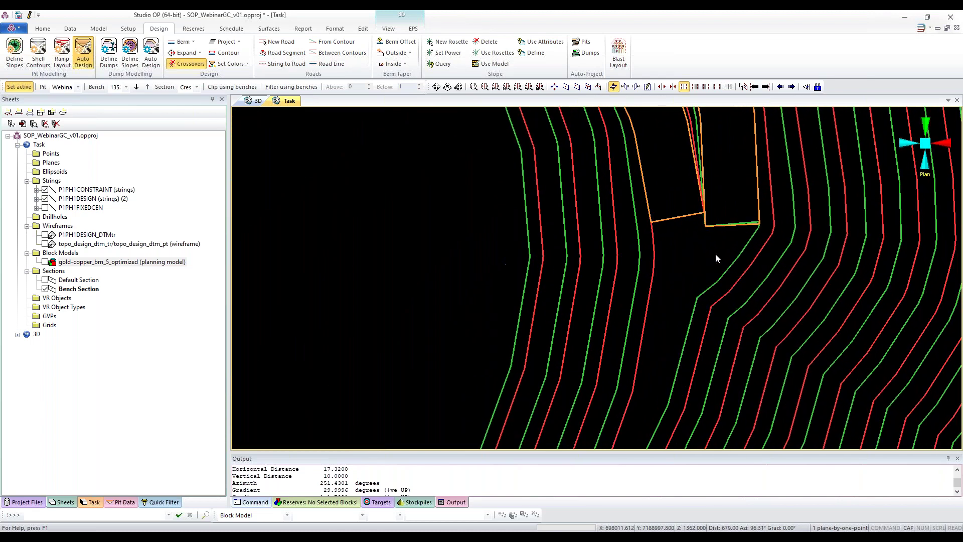
{"action": "scroll", "coordinate": [716, 253], "scroll_direction": "down", "scroll_amount": 3}
{"action": "middle_click_drag", "start_coordinate": [669, 312], "coordinate": [528, 392]}
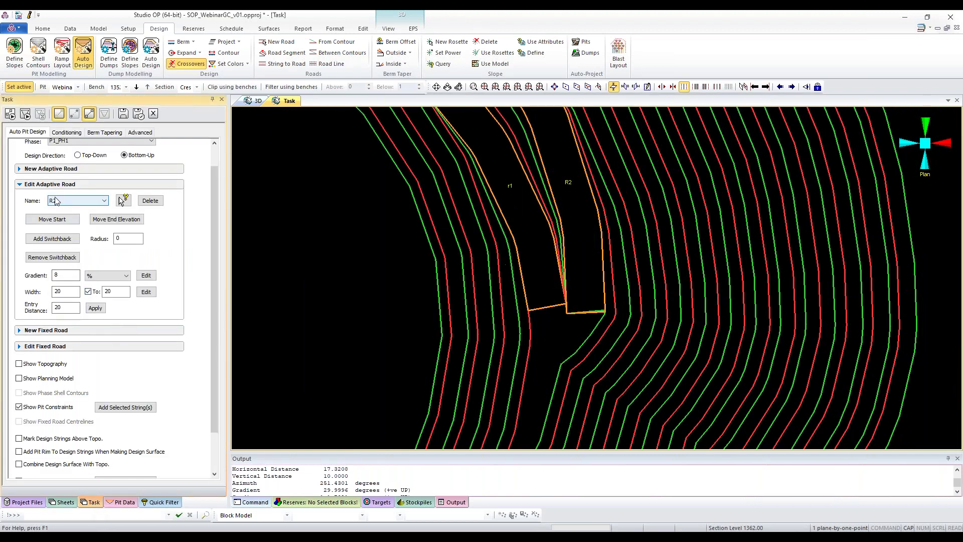
Step: Change ramp R2's entry distance from 20 to 100 and apply it, then zoom out to review
{"action": "left_click_drag", "start_coordinate": [65, 307], "coordinate": [48, 306]}
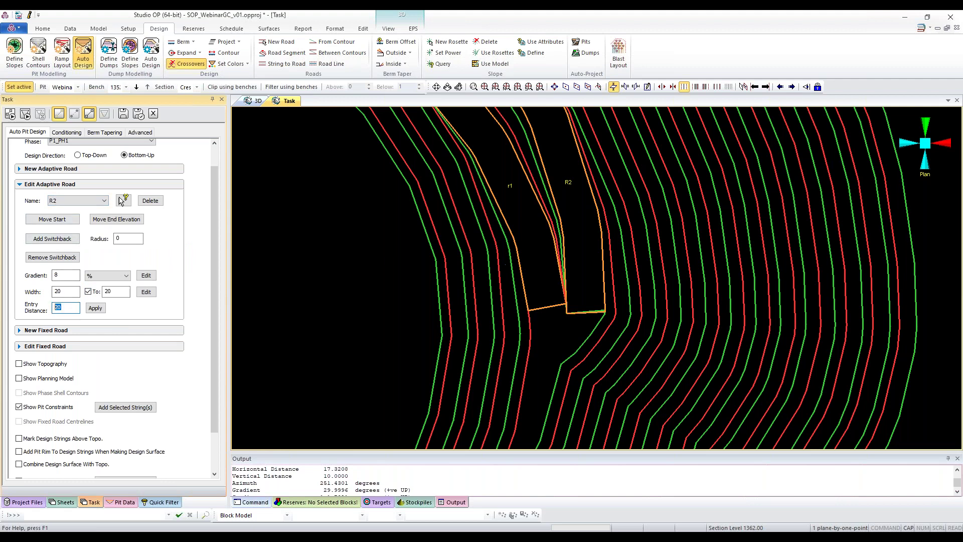
{"action": "type", "text": "100"}
{"action": "left_click", "coordinate": [95, 308]}
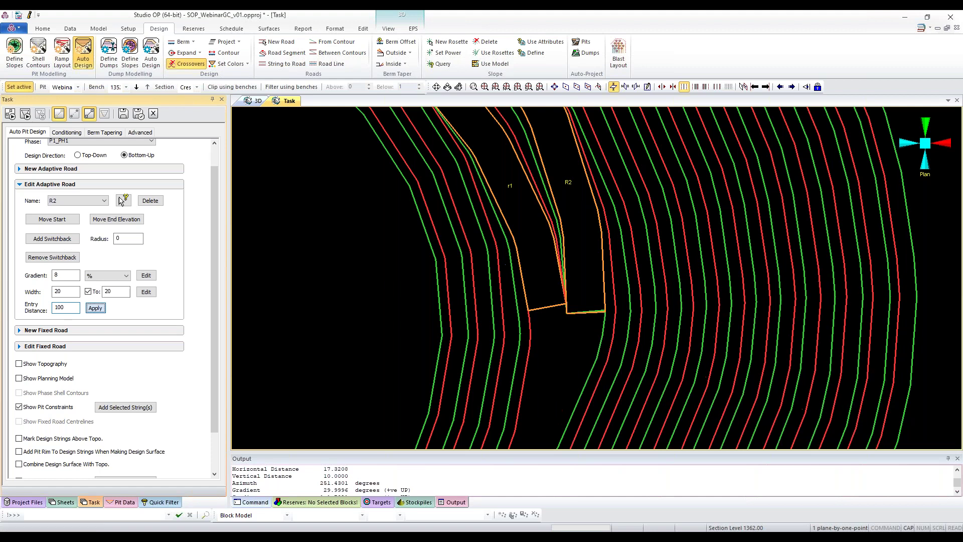
{"action": "scroll", "coordinate": [593, 386], "scroll_direction": "down", "scroll_amount": 3}
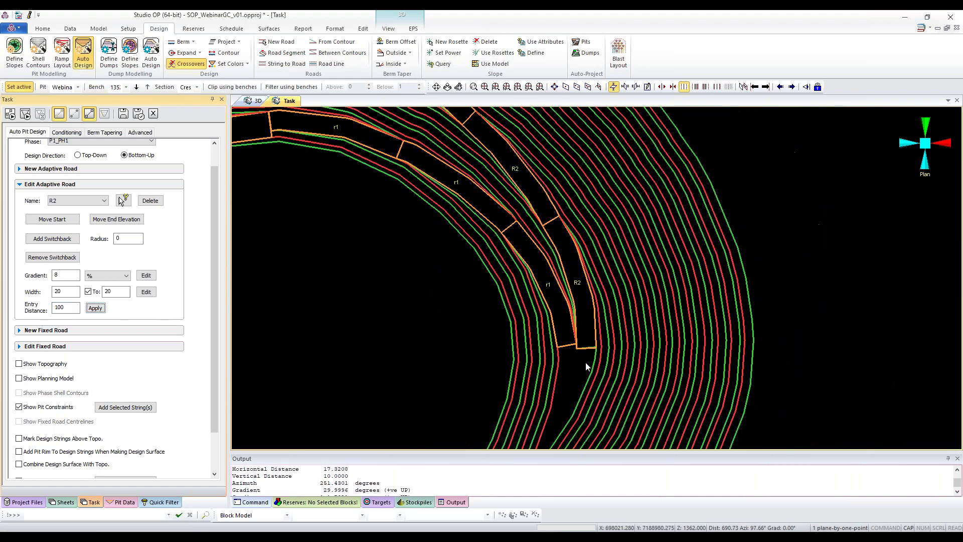
{"action": "scroll", "coordinate": [567, 265], "scroll_direction": "down", "scroll_amount": 5}
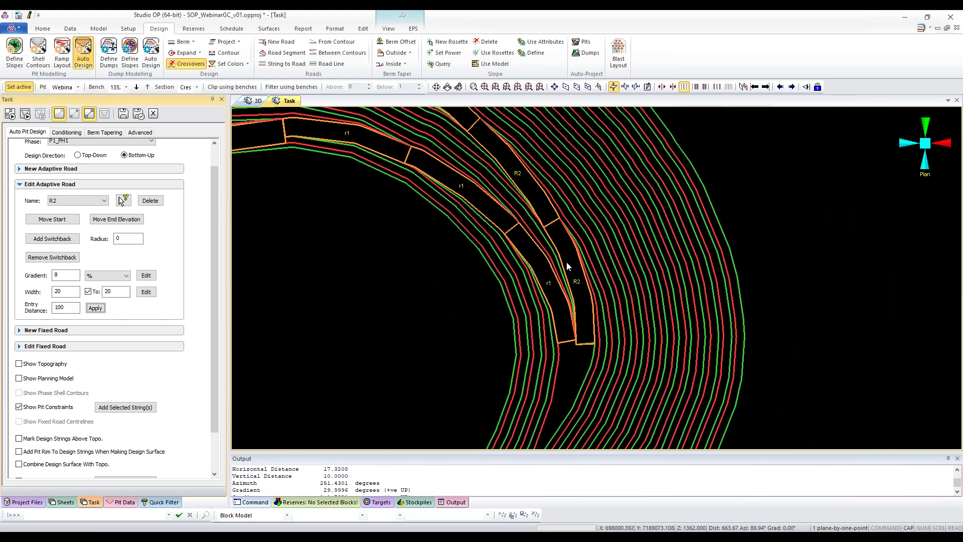
{"action": "middle_click_drag", "start_coordinate": [470, 334], "coordinate": [547, 265]}
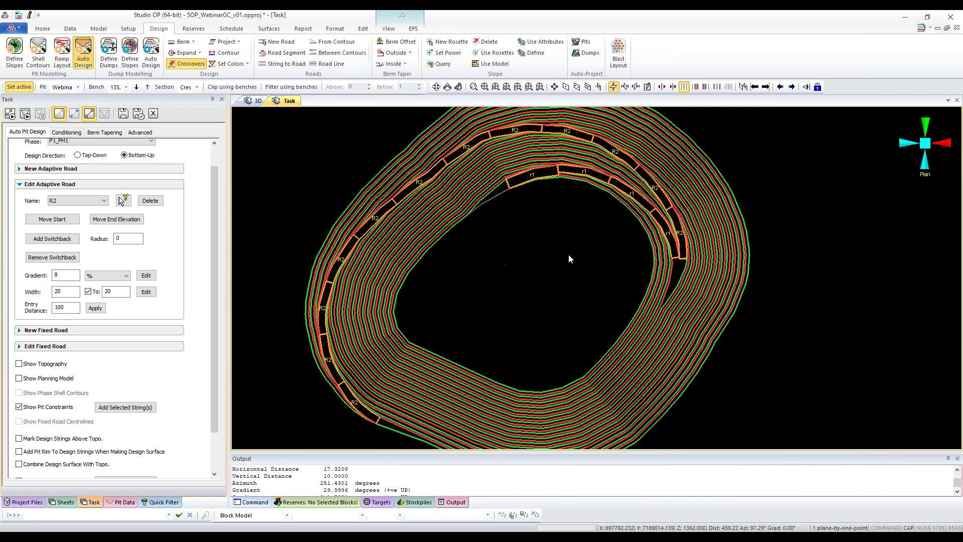
Step: Reframe the pit view and generate the pit design surface
{"action": "middle_click_drag", "start_coordinate": [589, 257], "coordinate": [584, 260]}
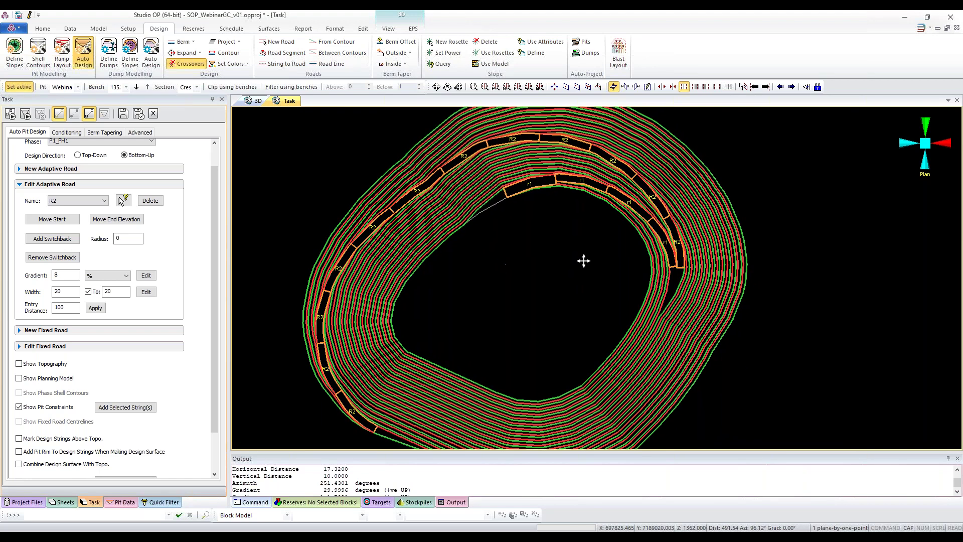
{"action": "middle_click_drag", "start_coordinate": [575, 311], "coordinate": [547, 275]}
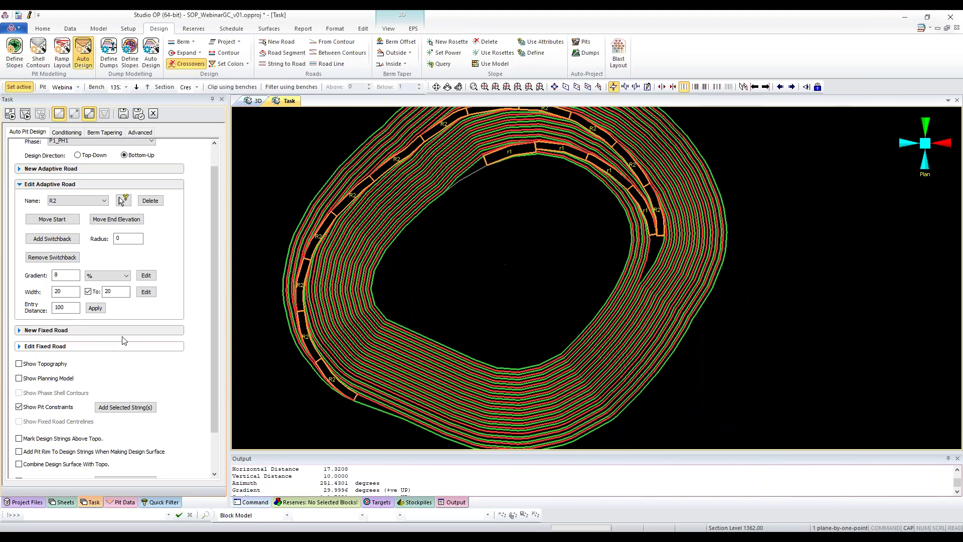
{"action": "scroll", "coordinate": [125, 331], "scroll_direction": "down", "scroll_amount": 3}
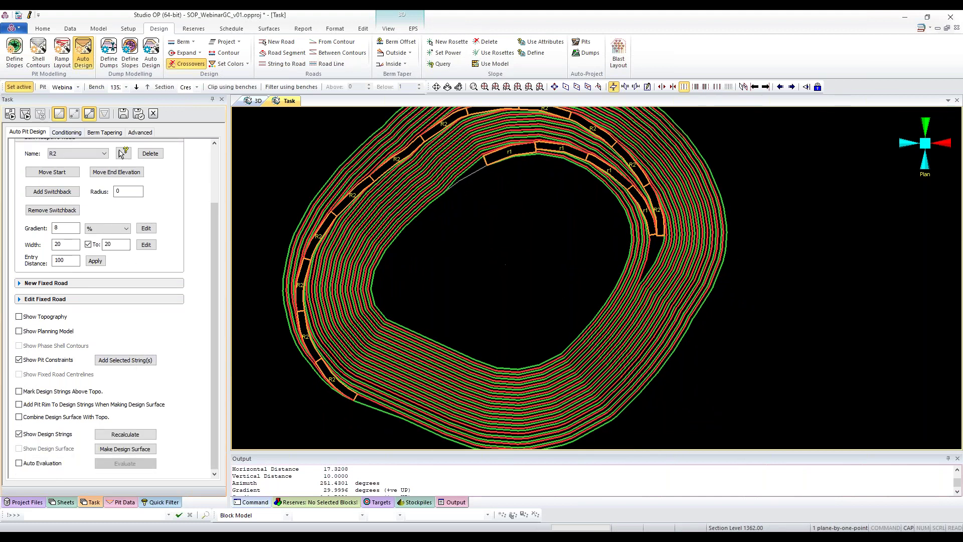
{"action": "scroll", "coordinate": [510, 257], "scroll_direction": "up", "scroll_amount": 2}
{"action": "left_click_drag", "start_coordinate": [495, 256], "coordinate": [511, 248], "text": "shift"}
{"action": "scroll", "coordinate": [511, 254], "scroll_direction": "down", "scroll_amount": 3}
{"action": "middle_click_drag", "start_coordinate": [520, 258], "coordinate": [533, 272]}
{"action": "left_click", "coordinate": [26, 116]}
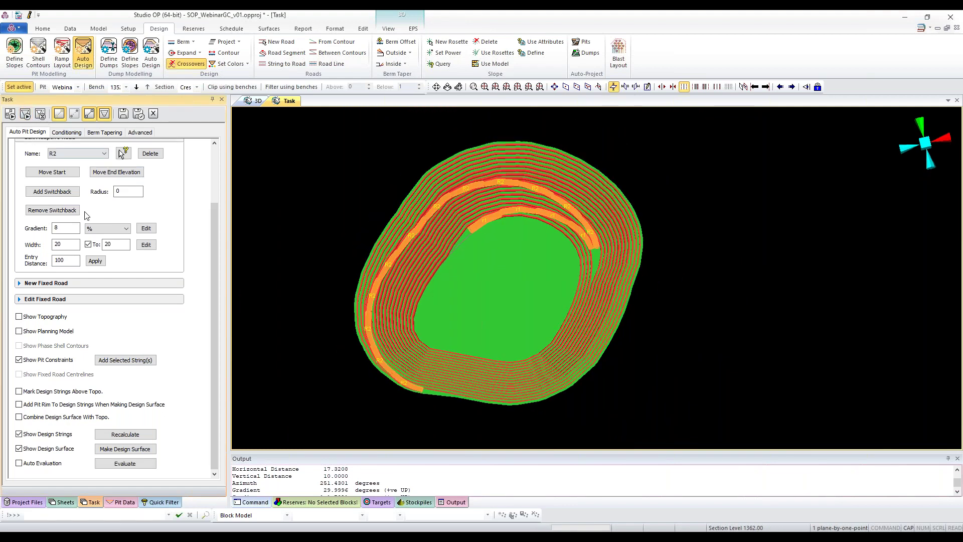
Step: Recalculate with Mark Design Strings Above Topo., Add Pit Rim and Combine Design Surface With Topo. ticked
{"action": "left_click", "coordinate": [21, 391]}
{"action": "left_click", "coordinate": [19, 404]}
{"action": "left_click", "coordinate": [20, 417]}
{"action": "left_click", "coordinate": [10, 113]}
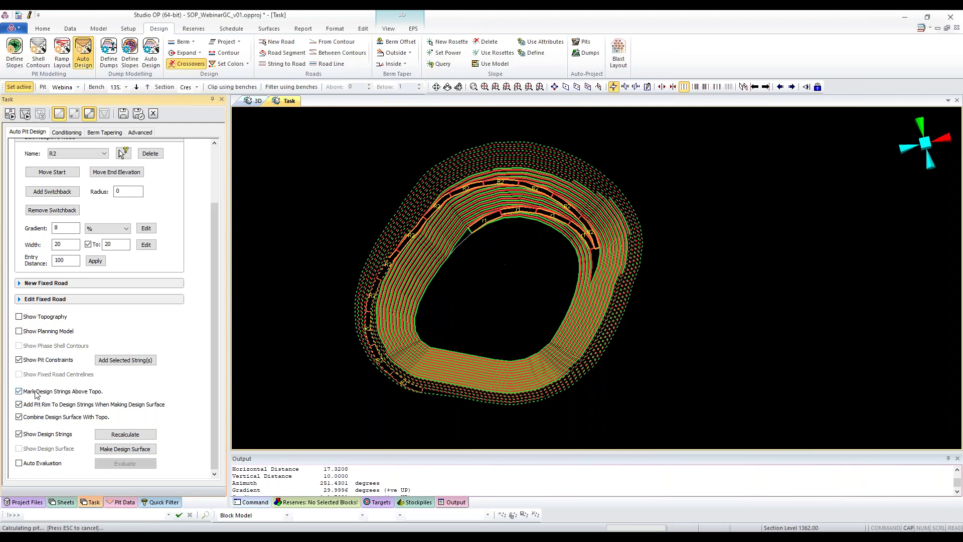
Step: Orbit and zoom around the pit surface merged with topography, then turn on automatic evaluation
{"action": "scroll", "coordinate": [497, 282], "scroll_direction": "up", "scroll_amount": 4}
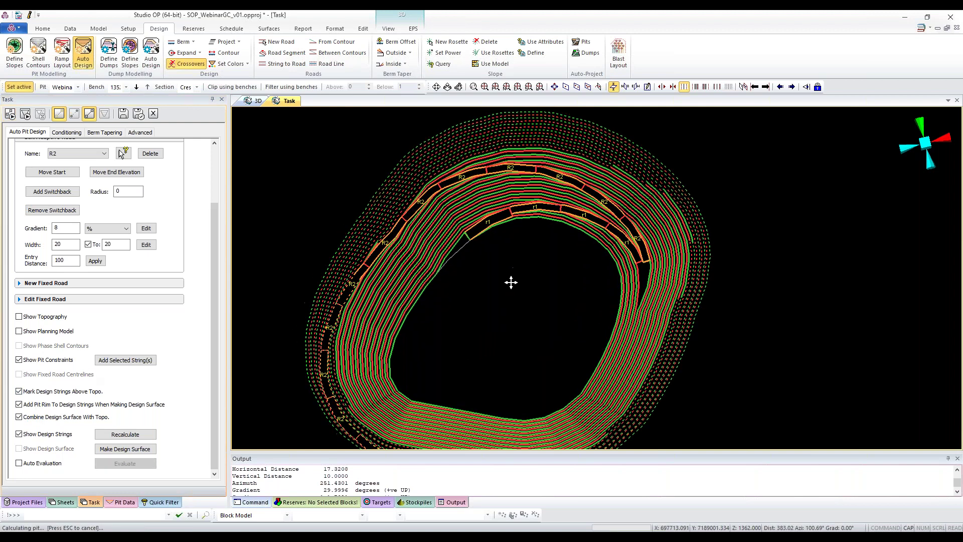
{"action": "middle_click_drag", "start_coordinate": [522, 324], "coordinate": [500, 287]}
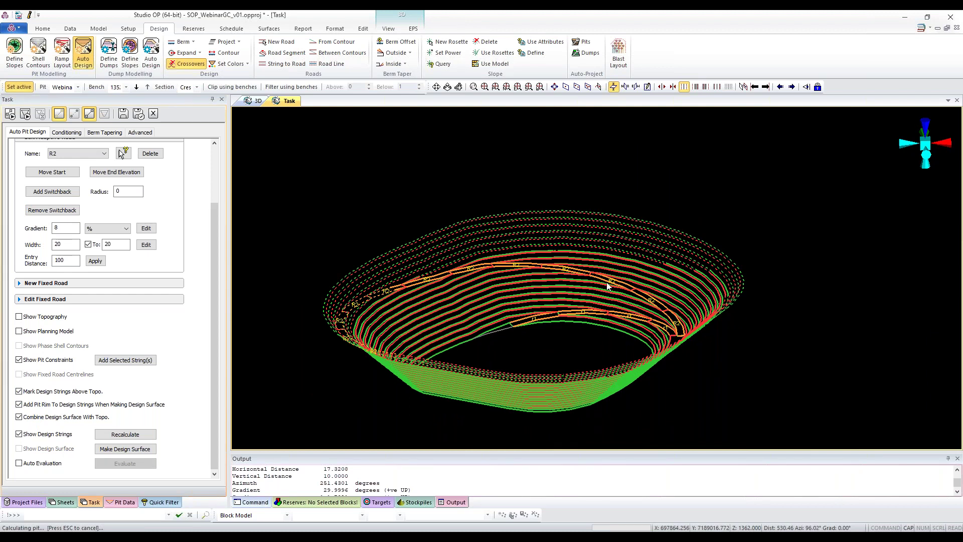
{"action": "scroll", "coordinate": [475, 260], "scroll_direction": "down", "scroll_amount": 1}
{"action": "middle_click_drag", "start_coordinate": [562, 326], "coordinate": [574, 342]}
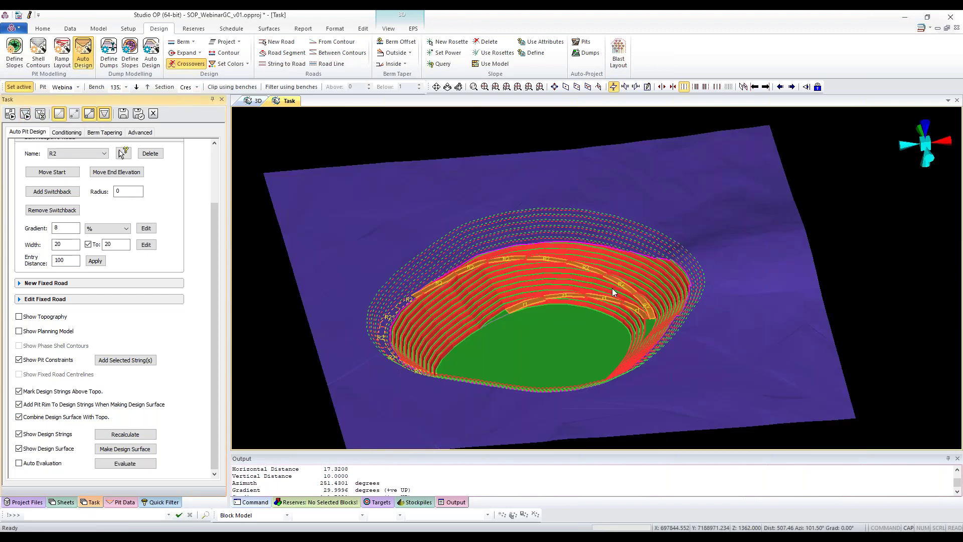
{"action": "scroll", "coordinate": [648, 258], "scroll_direction": "up", "scroll_amount": 3}
{"action": "middle_click_drag", "start_coordinate": [607, 336], "coordinate": [616, 305]}
{"action": "scroll", "coordinate": [672, 309], "scroll_direction": "down", "scroll_amount": 2}
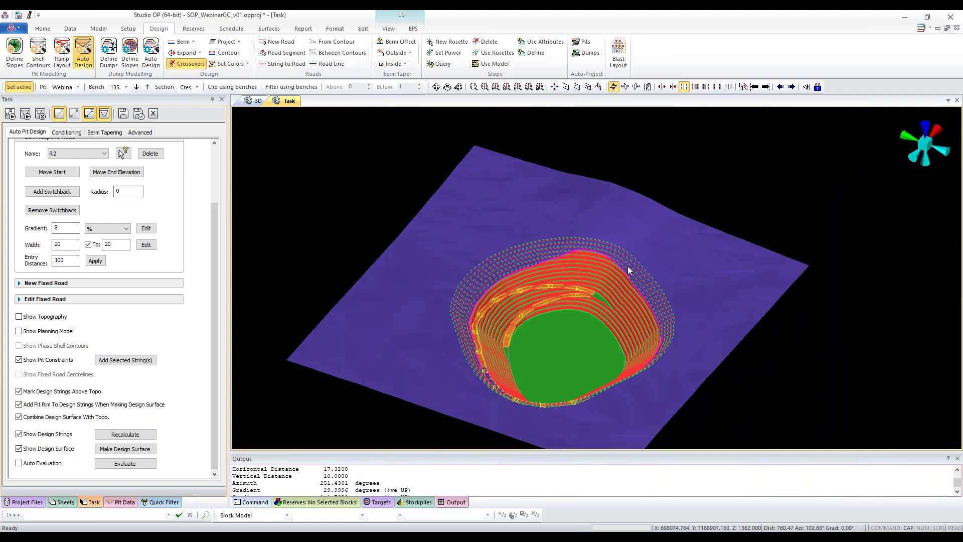
{"action": "scroll", "coordinate": [634, 264], "scroll_direction": "down", "scroll_amount": 2}
{"action": "middle_click_drag", "start_coordinate": [651, 346], "coordinate": [597, 328]}
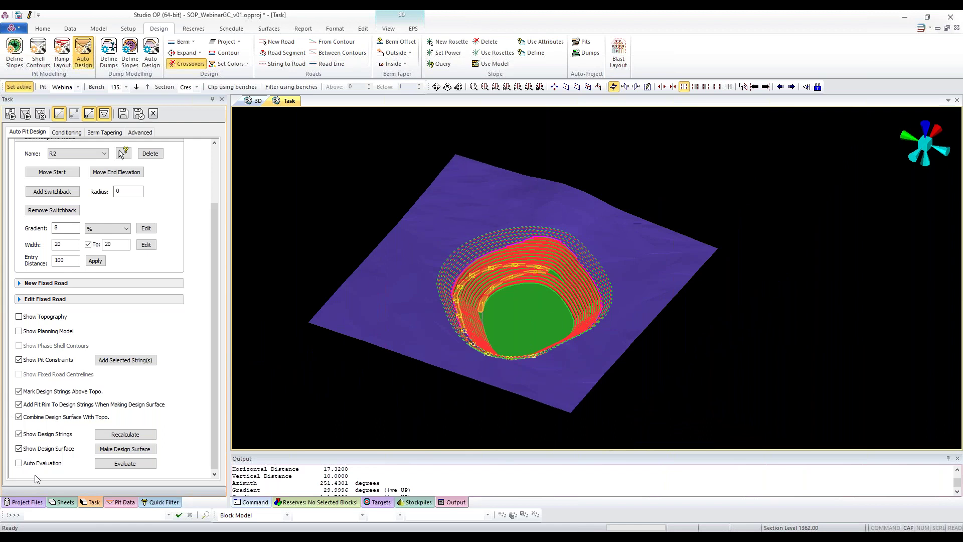
{"action": "left_click", "coordinate": [19, 463]}
Step: Run the pit evaluation, review the results table, and shrink it to enlarge the view
{"action": "left_click", "coordinate": [125, 463]}
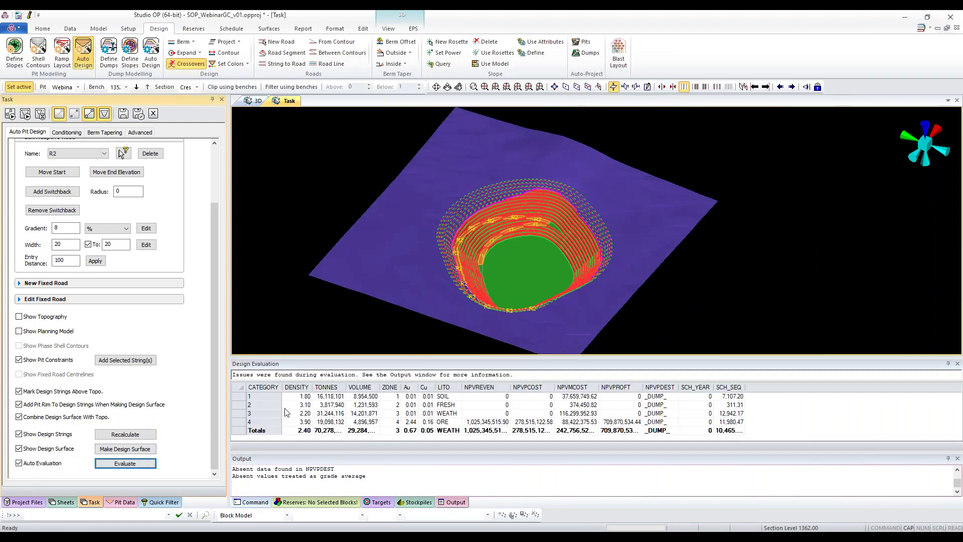
{"action": "left_click", "coordinate": [279, 396]}
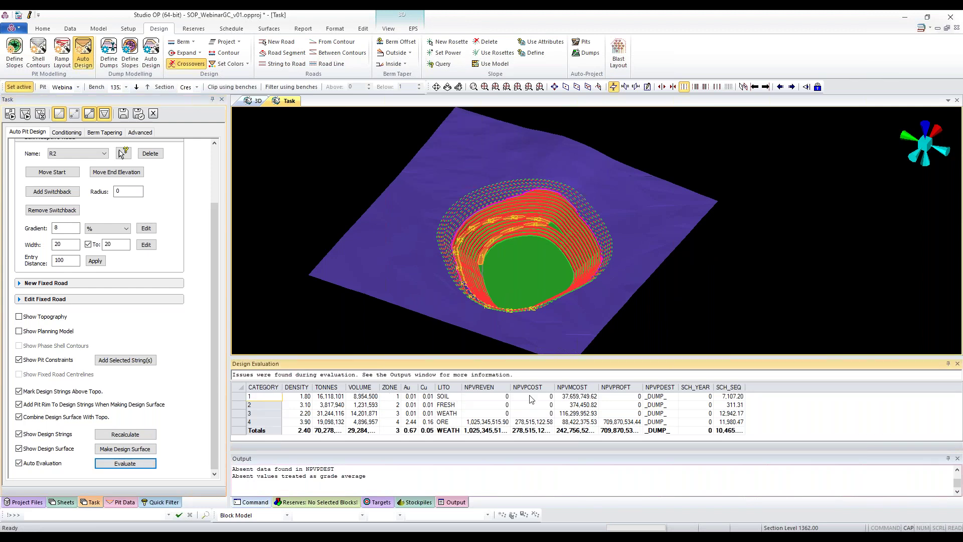
{"action": "left_click_drag", "start_coordinate": [651, 356], "coordinate": [656, 407]}
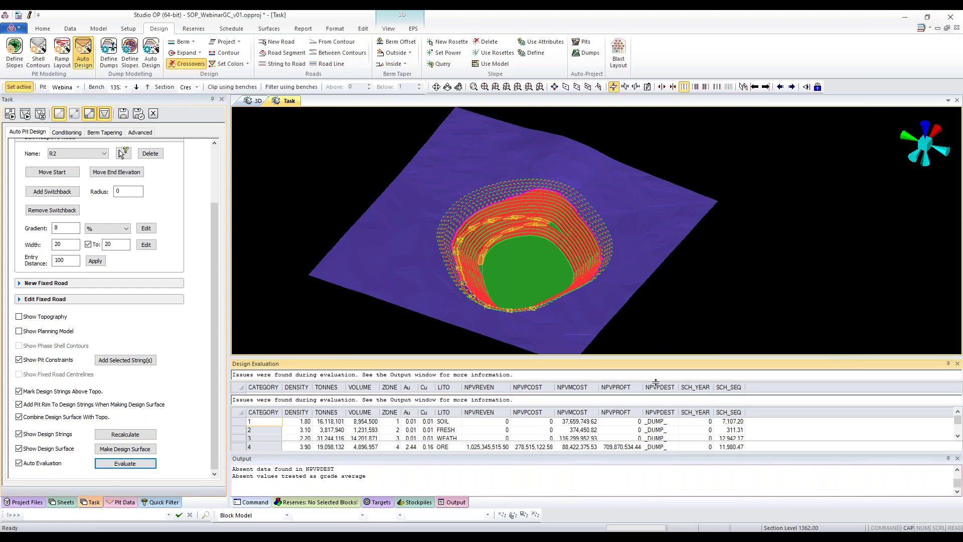
{"action": "scroll", "coordinate": [557, 284], "scroll_direction": "up", "scroll_amount": 3}
{"action": "left_click_drag", "start_coordinate": [557, 284], "coordinate": [472, 296]}
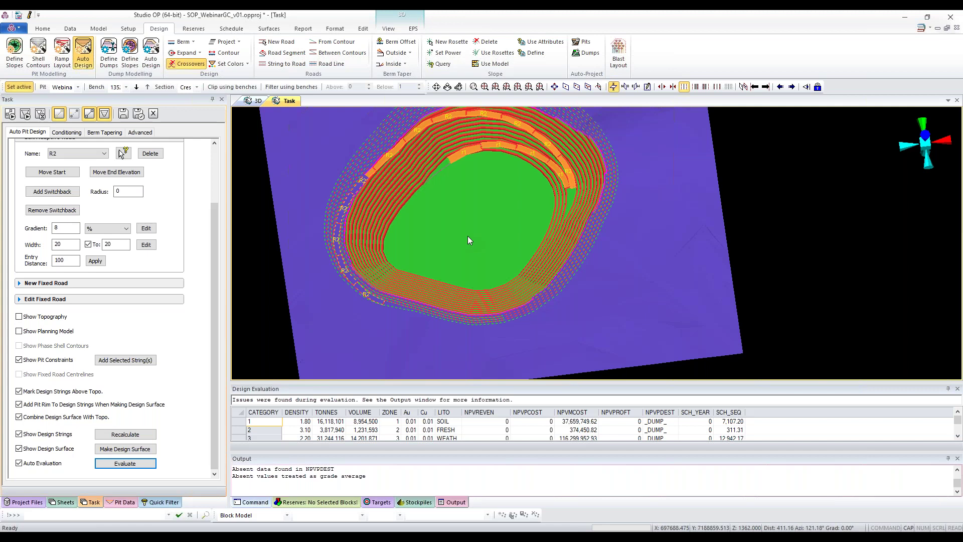
{"action": "scroll", "coordinate": [494, 231], "scroll_direction": "up", "scroll_amount": 2}
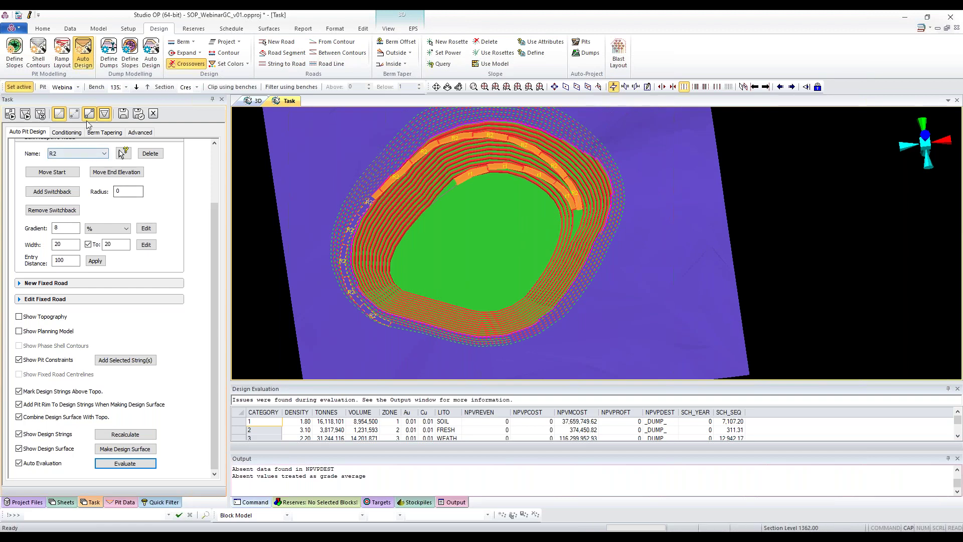
Step: Hide the design surface and design strings, then look down on the pit outline
{"action": "left_click", "coordinate": [105, 114]}
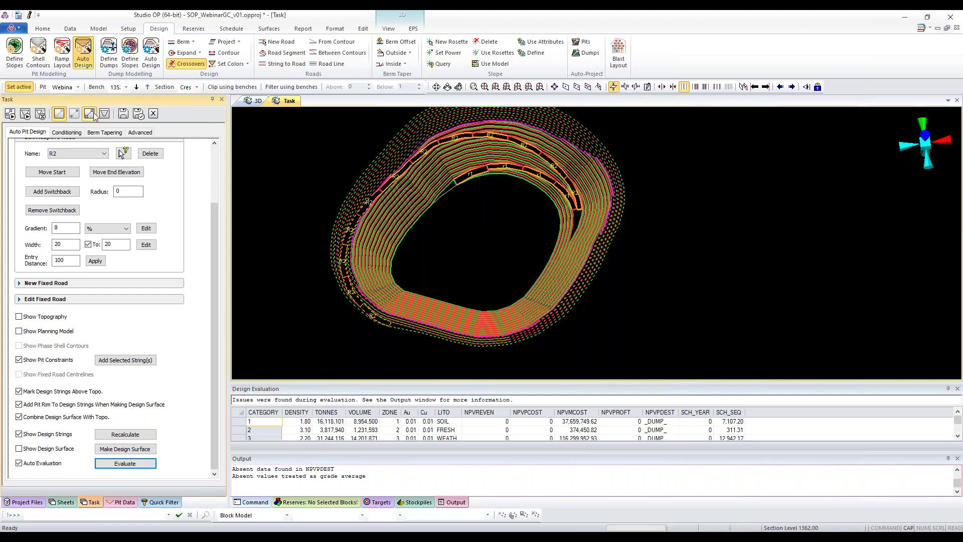
{"action": "left_click", "coordinate": [89, 115]}
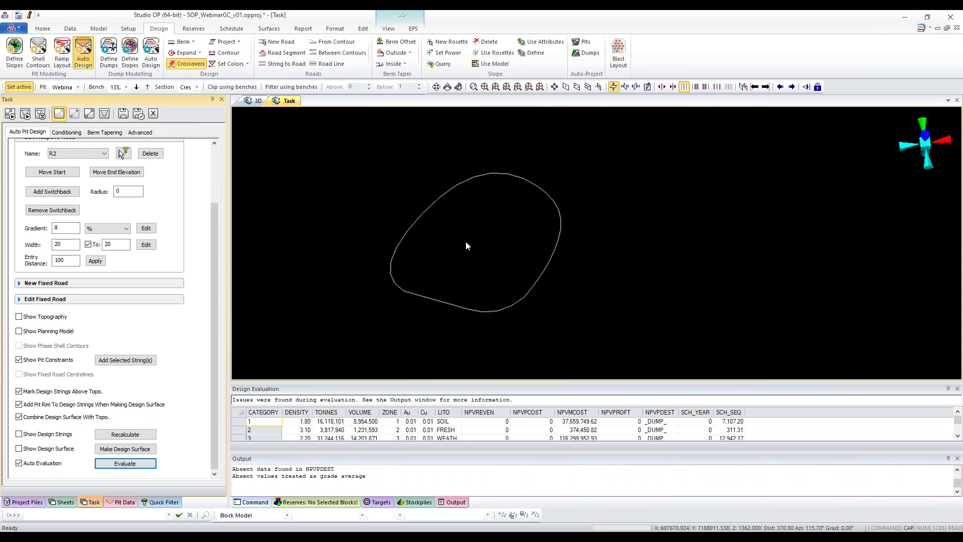
{"action": "left_click_drag", "start_coordinate": [448, 229], "coordinate": [379, 197], "text": "shift"}
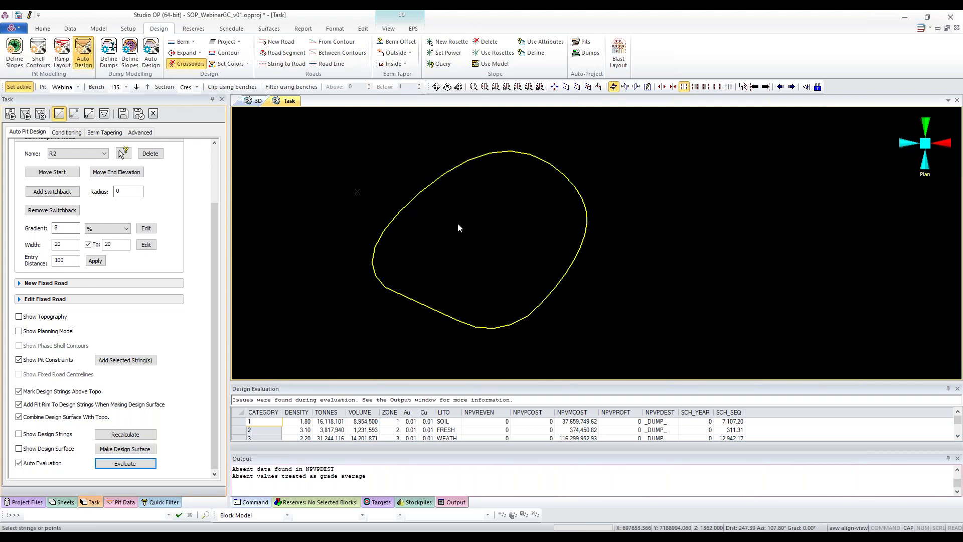
Step: Insert a curve (ICS) into the lower-left pit outline and shape its control handles
{"action": "key", "text": "i"}
{"action": "key", "text": "c"}
{"action": "key", "text": "s"}
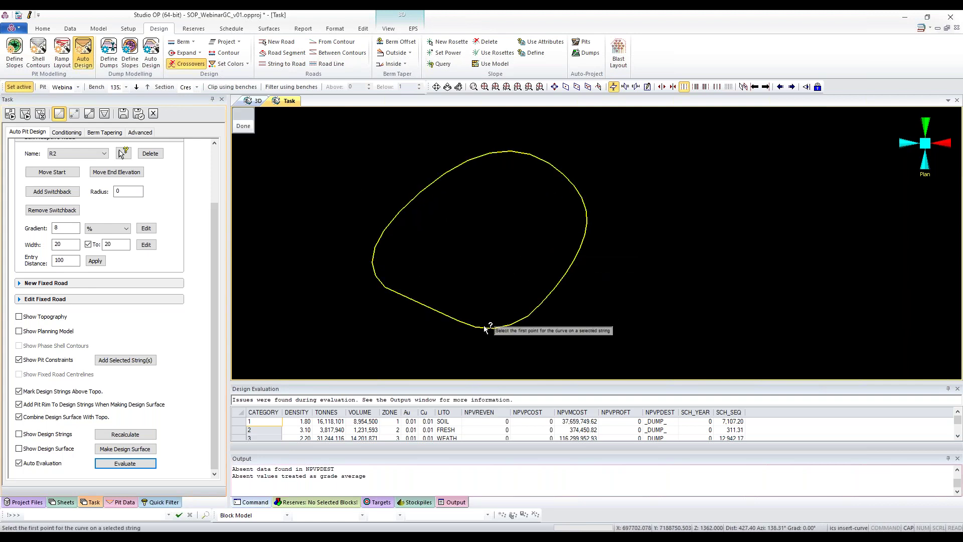
{"action": "left_click", "coordinate": [480, 327]}
{"action": "left_click", "coordinate": [420, 192]}
{"action": "left_click_drag", "start_coordinate": [403, 321], "coordinate": [419, 300]}
{"action": "left_click_drag", "start_coordinate": [392, 220], "coordinate": [397, 220]}
{"action": "key", "text": "Escape"}
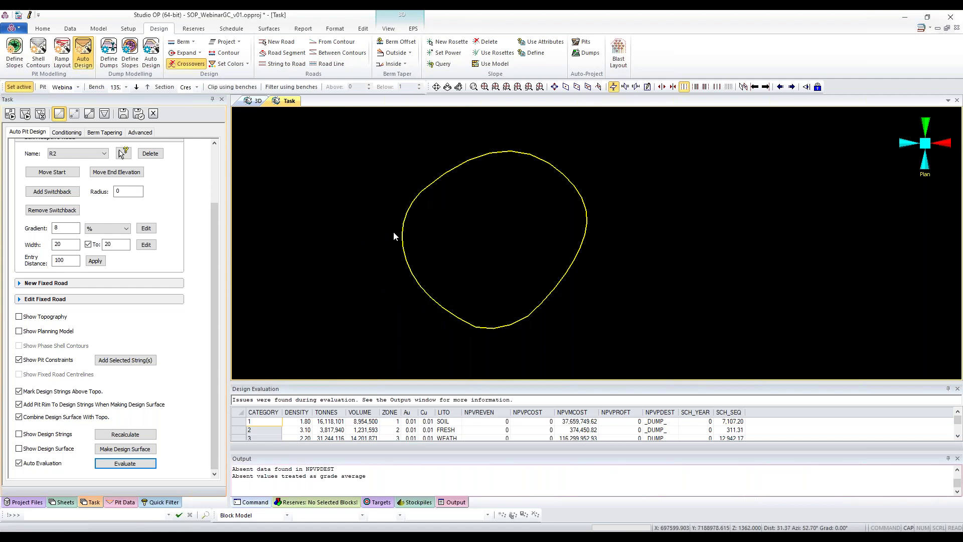
Step: Turn Show Design Strings back on, deselect the outline, and tilt to an oblique view
{"action": "left_click", "coordinate": [90, 113]}
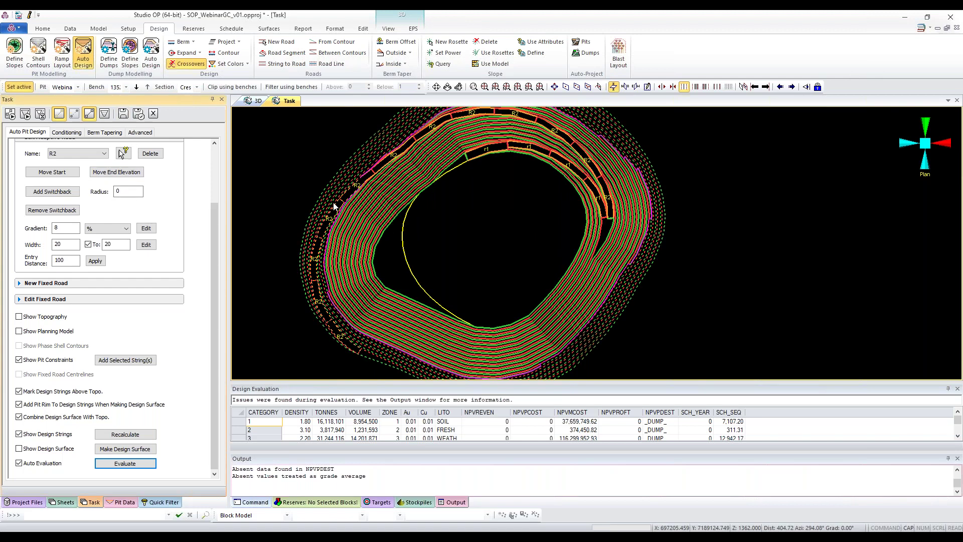
{"action": "scroll", "coordinate": [450, 240], "scroll_direction": "down", "scroll_amount": 2}
{"action": "left_click", "coordinate": [450, 241]}
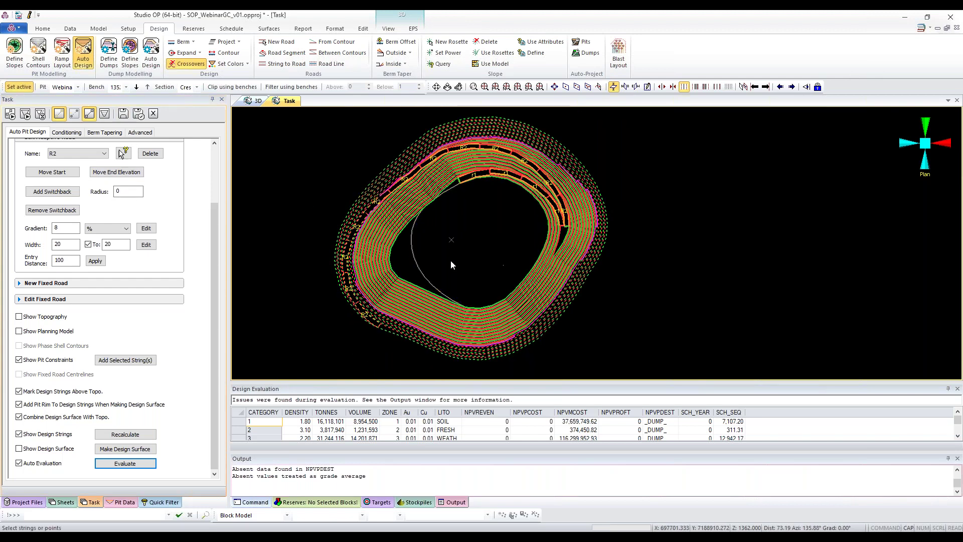
{"action": "left_click_drag", "start_coordinate": [451, 256], "coordinate": [455, 217], "text": "shift"}
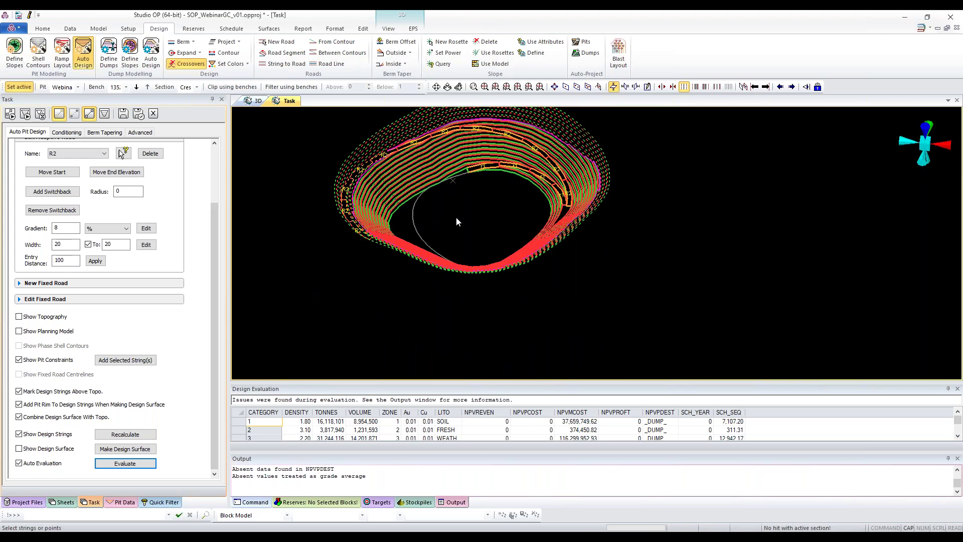
Step: Recalculate the design strings and rebuild the design surface, then review the recentred pit
{"action": "left_click", "coordinate": [10, 115]}
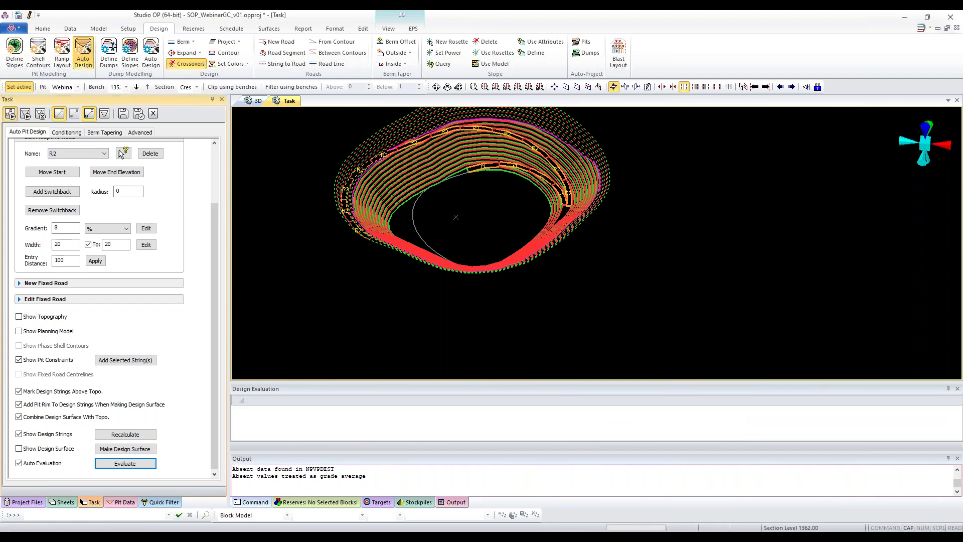
{"action": "left_click", "coordinate": [24, 115]}
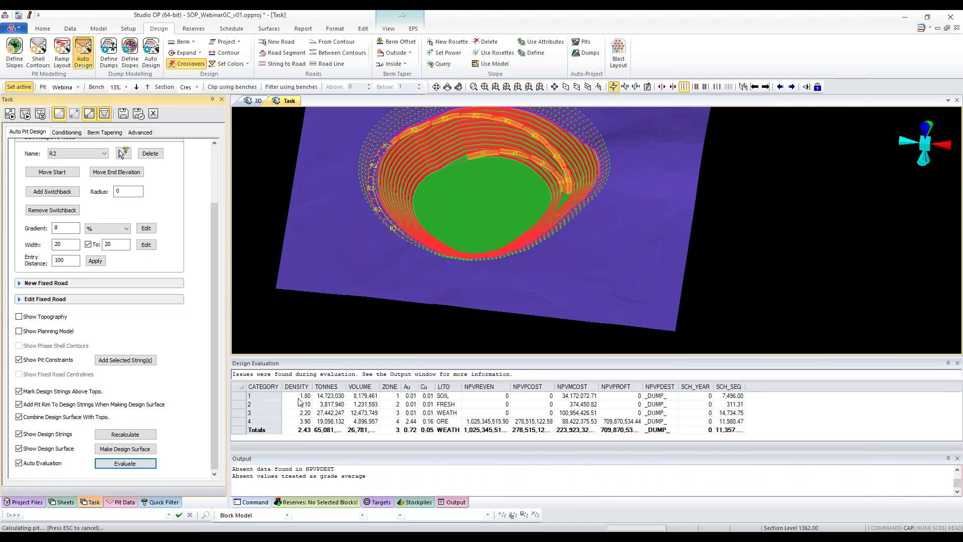
{"action": "scroll", "coordinate": [453, 249], "scroll_direction": "down", "scroll_amount": 3}
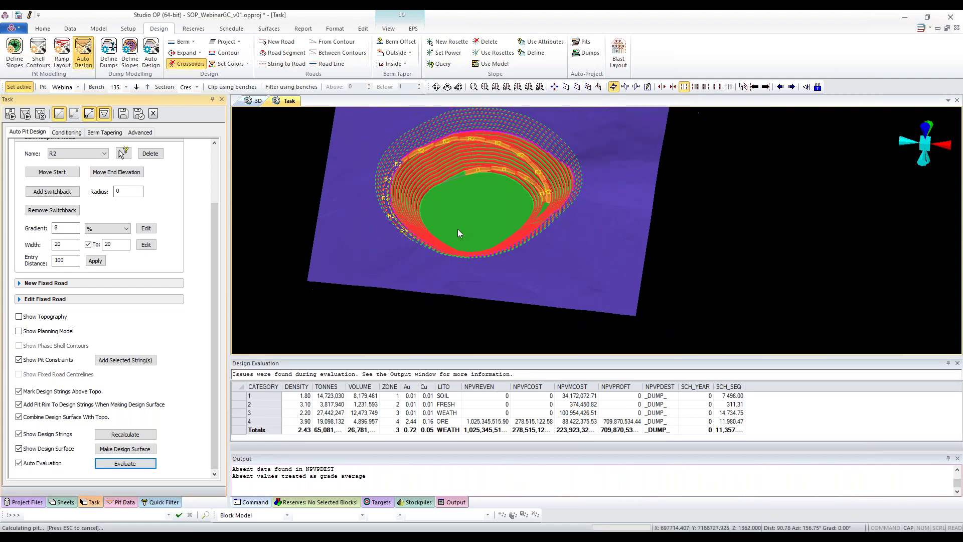
{"action": "mouse_move", "coordinate": [457, 229]}
{"action": "left_mouse_down", "text": "shift"}
{"action": "mouse_move", "coordinate": [514, 247]}
{"action": "mouse_move", "coordinate": [457, 246]}
{"action": "left_mouse_up", "text": "shift"}
{"action": "scroll", "coordinate": [456, 247], "scroll_direction": "up", "scroll_amount": 4}
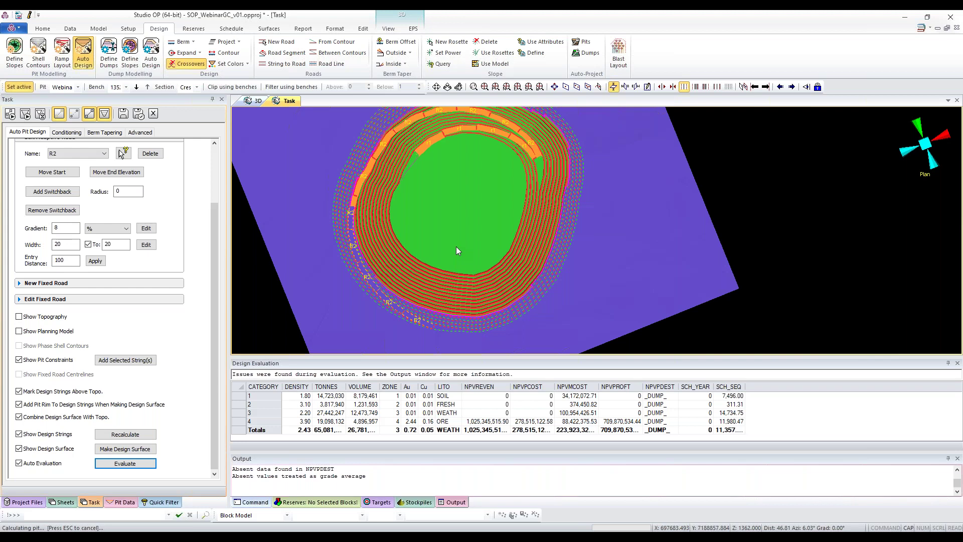
{"action": "scroll", "coordinate": [471, 218], "scroll_direction": "down", "scroll_amount": 3}
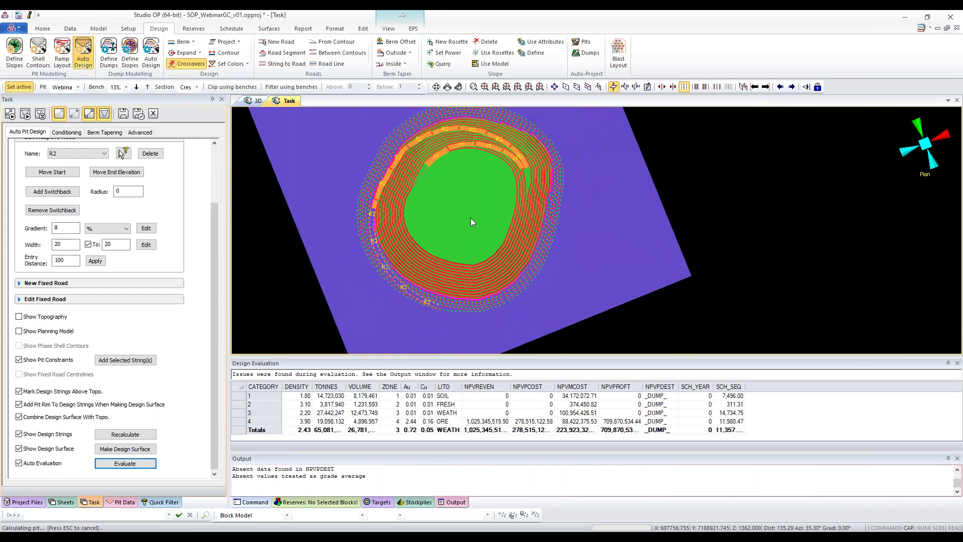
{"action": "middle_click_drag", "start_coordinate": [479, 199], "coordinate": [519, 208]}
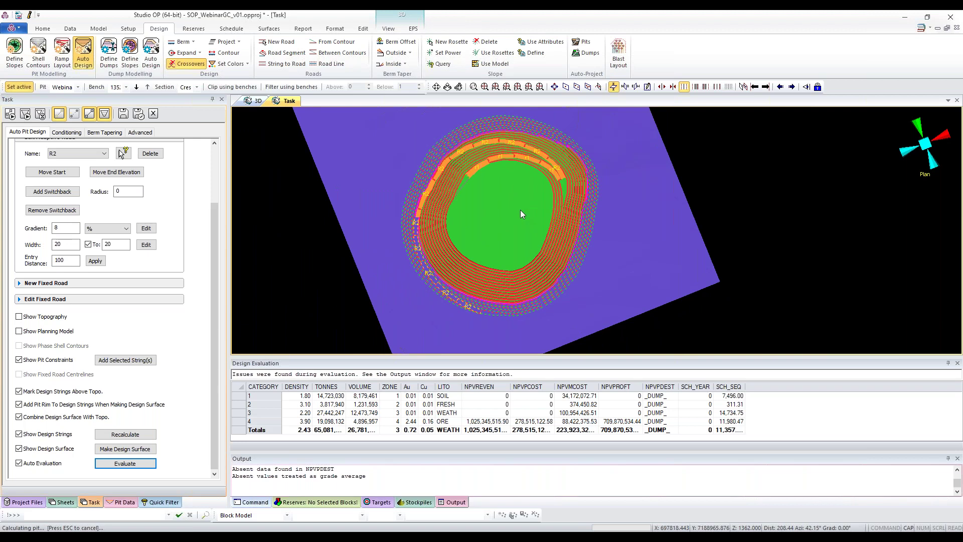
{"action": "scroll", "coordinate": [331, 186], "scroll_direction": "down", "scroll_amount": 2}
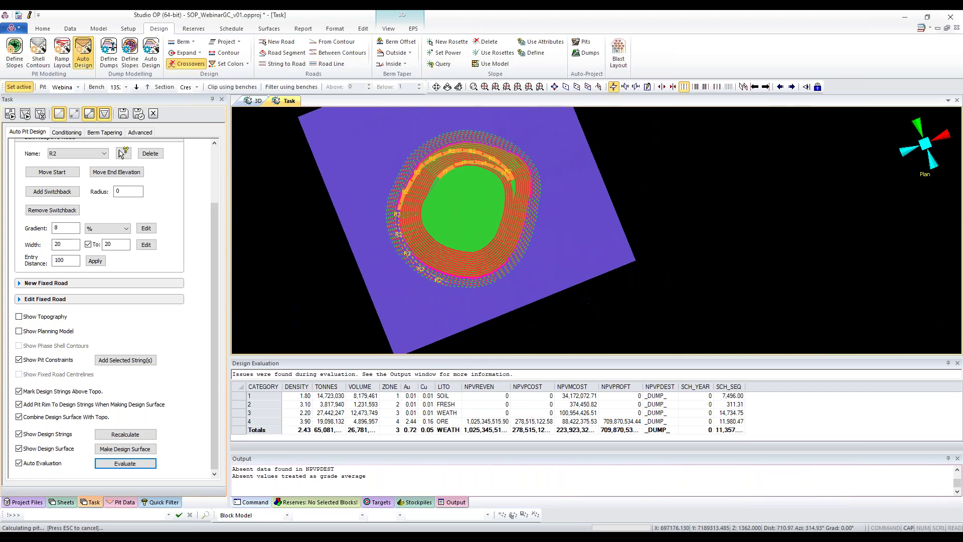
{"action": "middle_click_drag", "start_coordinate": [301, 188], "coordinate": [331, 213]}
Step: Hide the design surface, design strings and pit constraints
{"action": "left_click", "coordinate": [104, 114]}
{"action": "left_click", "coordinate": [89, 114]}
{"action": "left_click", "coordinate": [58, 114]}
Step: Save the pit design task despite the write-access error and reopen Shell Contours for Webinar P1_PH1
{"action": "left_click", "coordinate": [44, 52]}
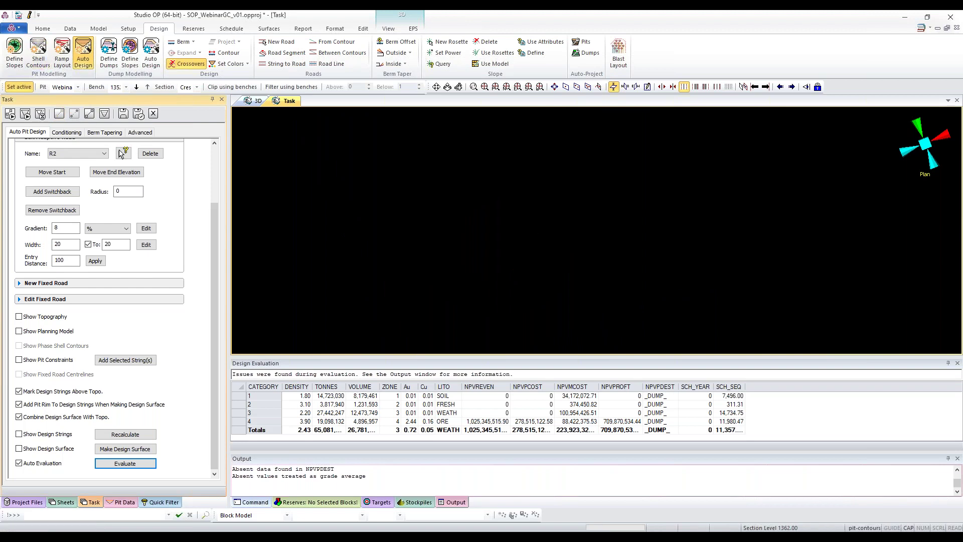
{"action": "left_click", "coordinate": [557, 239]}
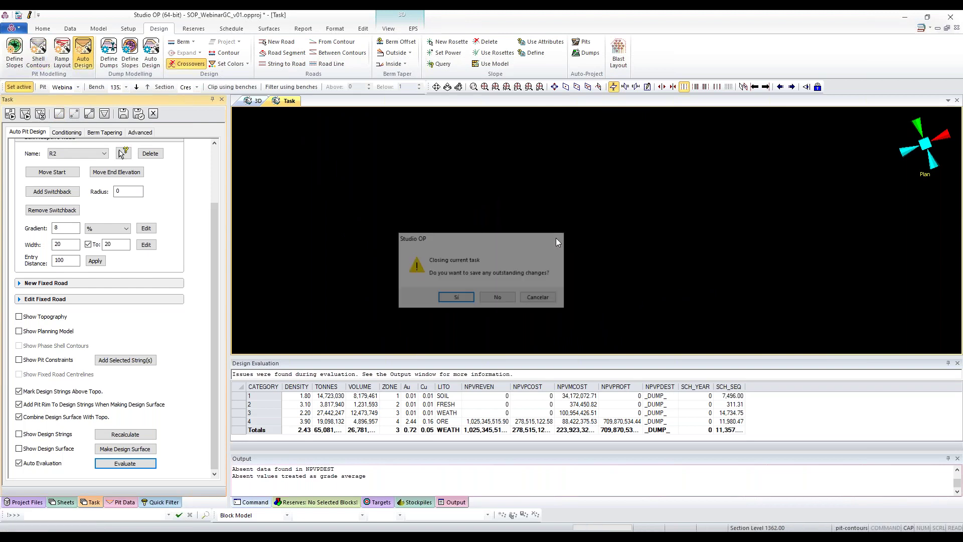
{"action": "left_click", "coordinate": [123, 114]}
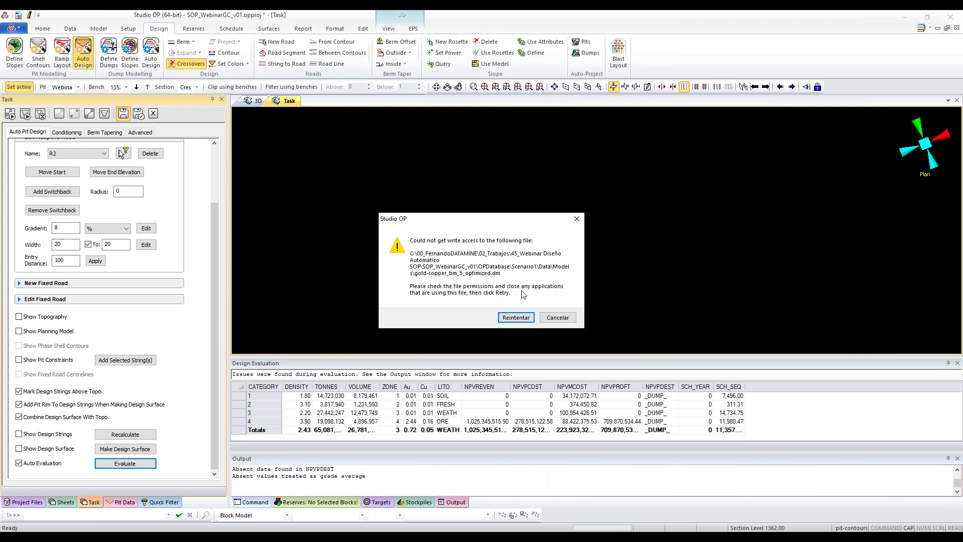
{"action": "left_click", "coordinate": [579, 221]}
{"action": "left_click", "coordinate": [579, 221]}
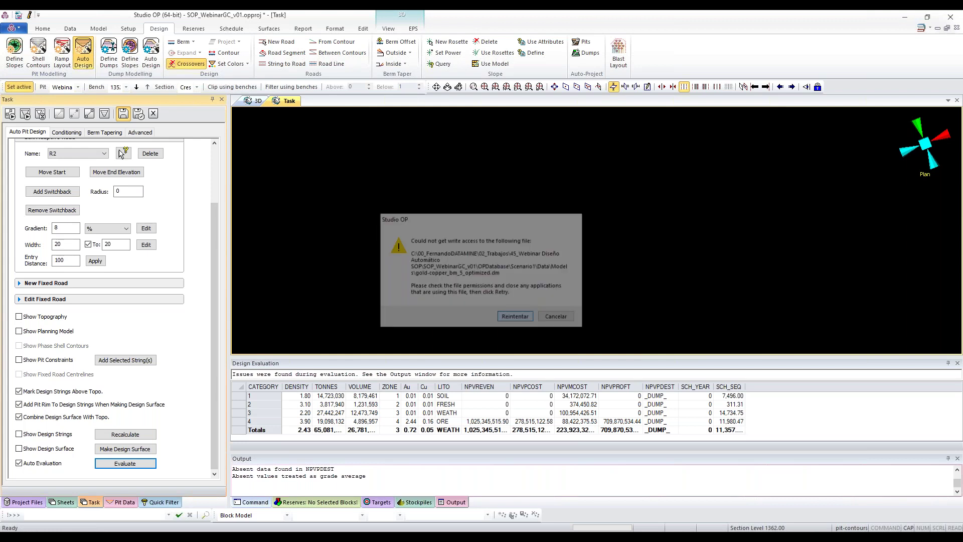
{"action": "left_click", "coordinate": [579, 219]}
{"action": "left_click", "coordinate": [580, 222]}
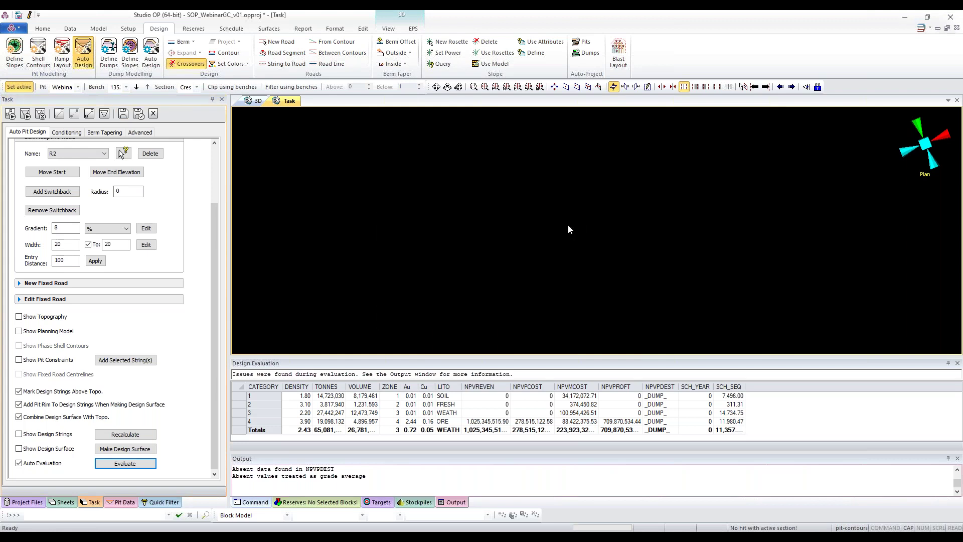
{"action": "left_click", "coordinate": [39, 54]}
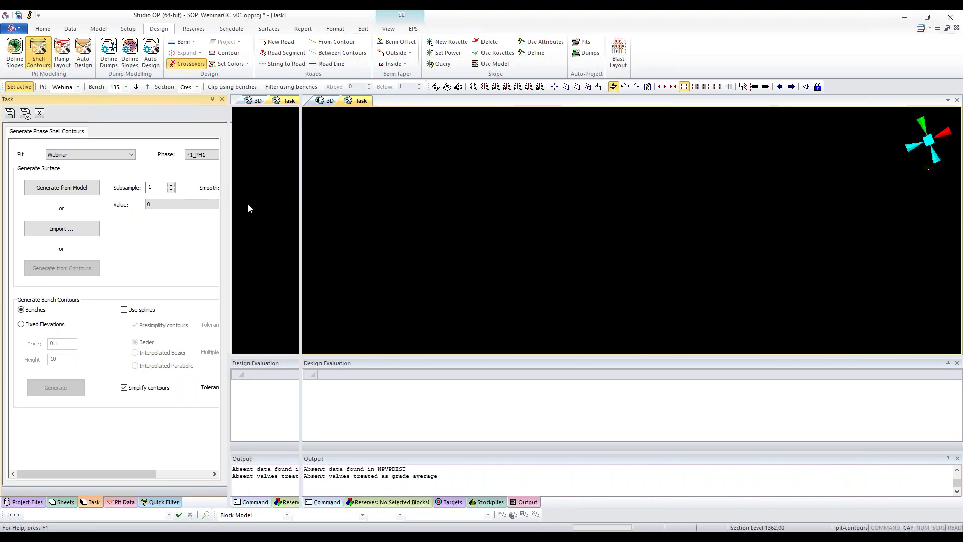
Step: Set shell Value to 1, generate the P1_PH1 shell from the model, and inspect it in 3D
{"action": "left_click", "coordinate": [220, 205]}
{"action": "left_click", "coordinate": [195, 214]}
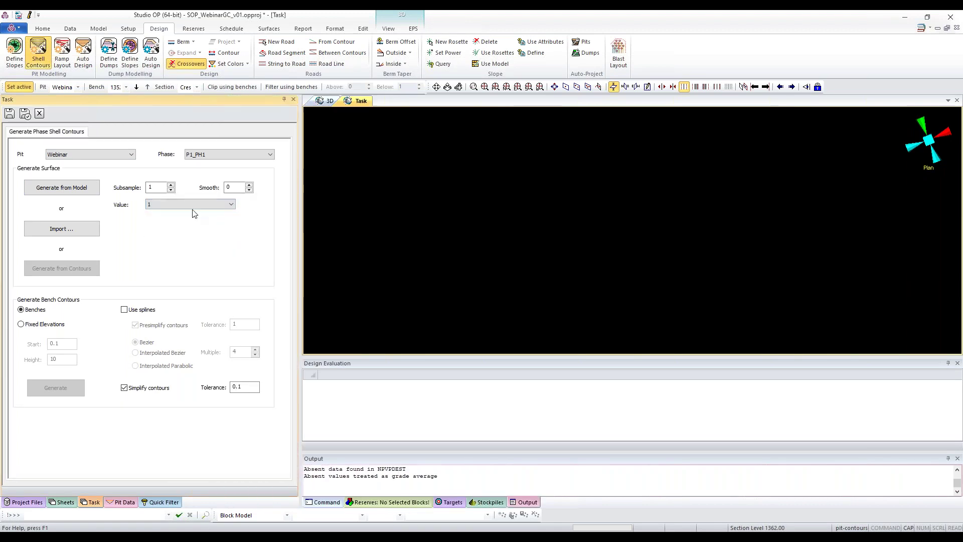
{"action": "left_click", "coordinate": [67, 191]}
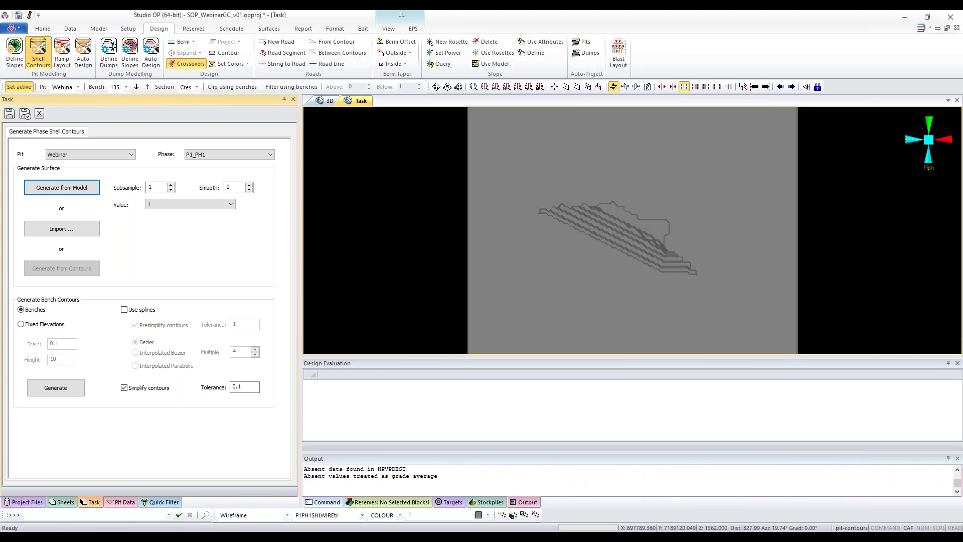
{"action": "scroll", "coordinate": [642, 273], "scroll_direction": "up", "scroll_amount": 2}
{"action": "left_click_drag", "start_coordinate": [642, 273], "coordinate": [548, 267], "text": "shift"}
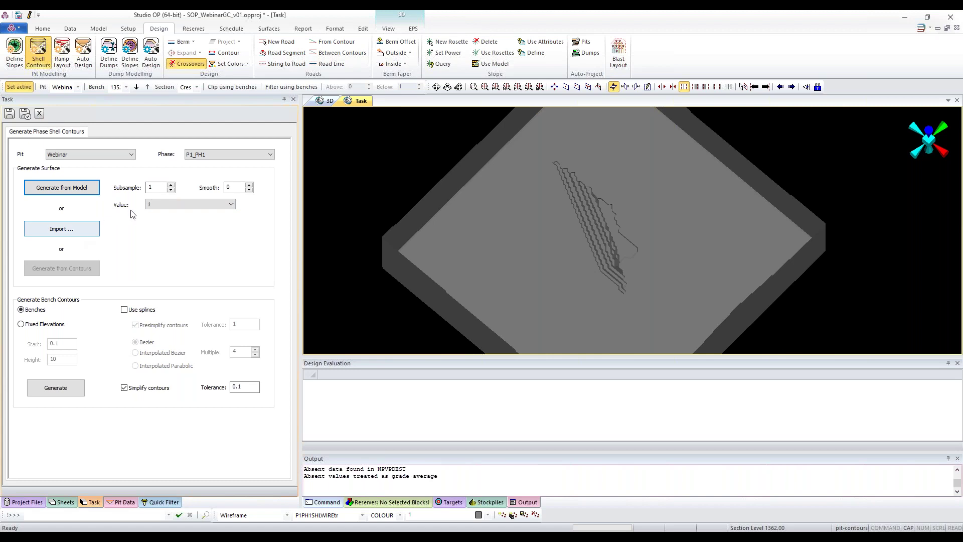
{"action": "left_click", "coordinate": [201, 203]}
{"action": "left_click", "coordinate": [201, 204]}
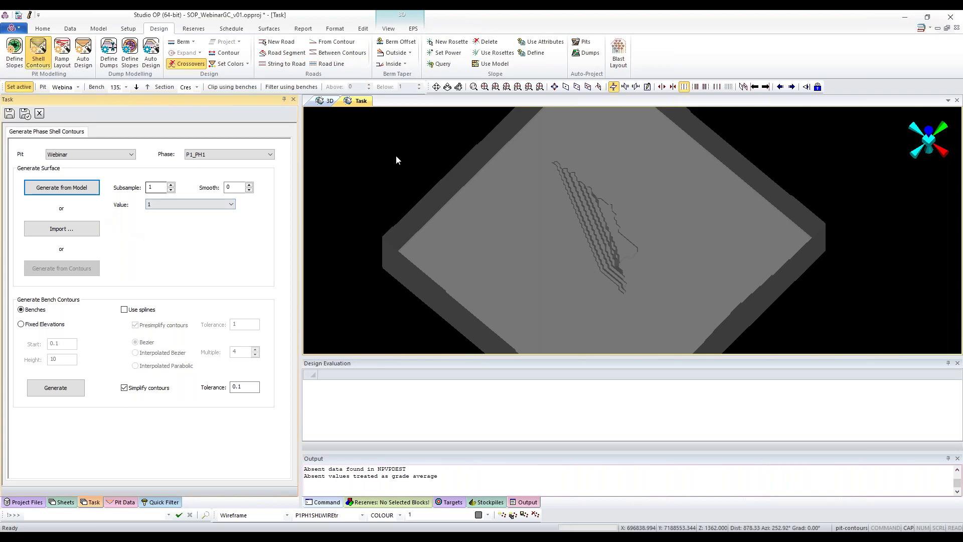
Step: Import the p1ph1shlwiretr wireframe as the P1_PH1 phase shell surface
{"action": "left_click", "coordinate": [71, 230]}
{"action": "left_click", "coordinate": [356, 183]}
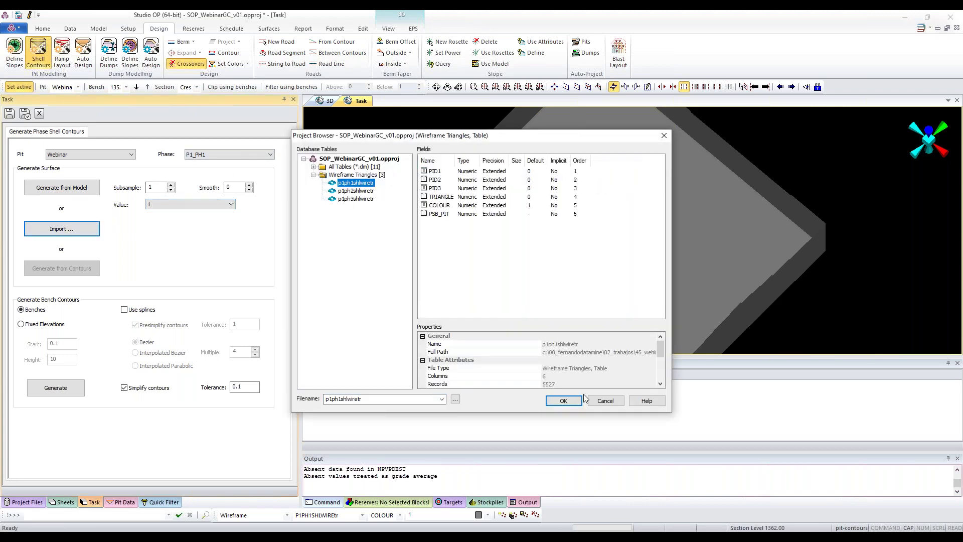
{"action": "left_click", "coordinate": [570, 400]}
{"action": "scroll", "coordinate": [649, 213], "scroll_direction": "up", "scroll_amount": 1}
{"action": "scroll", "coordinate": [672, 222], "scroll_direction": "down", "scroll_amount": 1}
{"action": "left_click_drag", "start_coordinate": [692, 230], "coordinate": [665, 208], "text": "shift"}
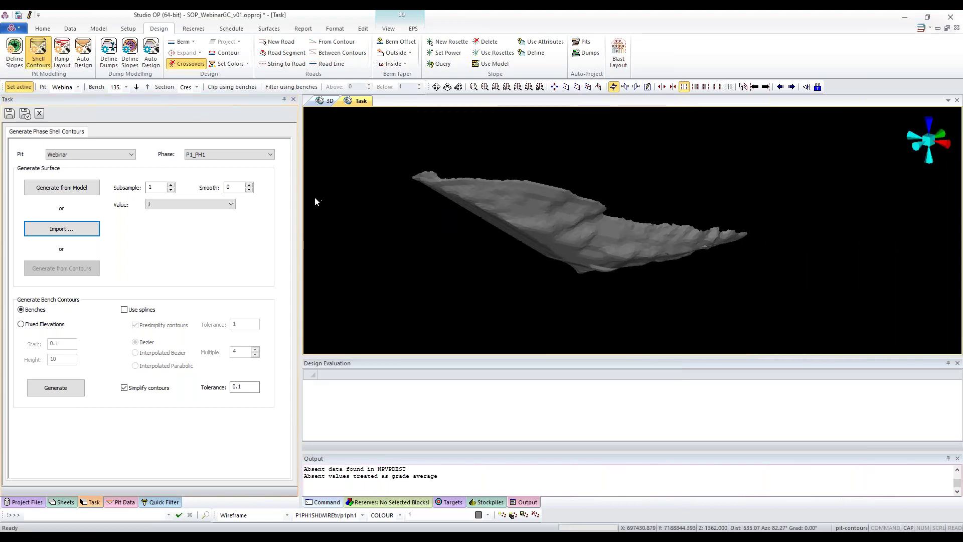
Step: Resize the evaluation and 3D panes, rotate the shell, and show the Project Files list
{"action": "left_click_drag", "start_coordinate": [290, 195], "coordinate": [278, 198]}
{"action": "mouse_move", "coordinate": [597, 210]}
{"action": "left_mouse_down", "text": "shift"}
{"action": "mouse_move", "coordinate": [632, 192]}
{"action": "mouse_move", "coordinate": [613, 213]}
{"action": "left_mouse_up", "text": "shift"}
{"action": "left_click_drag", "start_coordinate": [521, 358], "coordinate": [516, 408]}
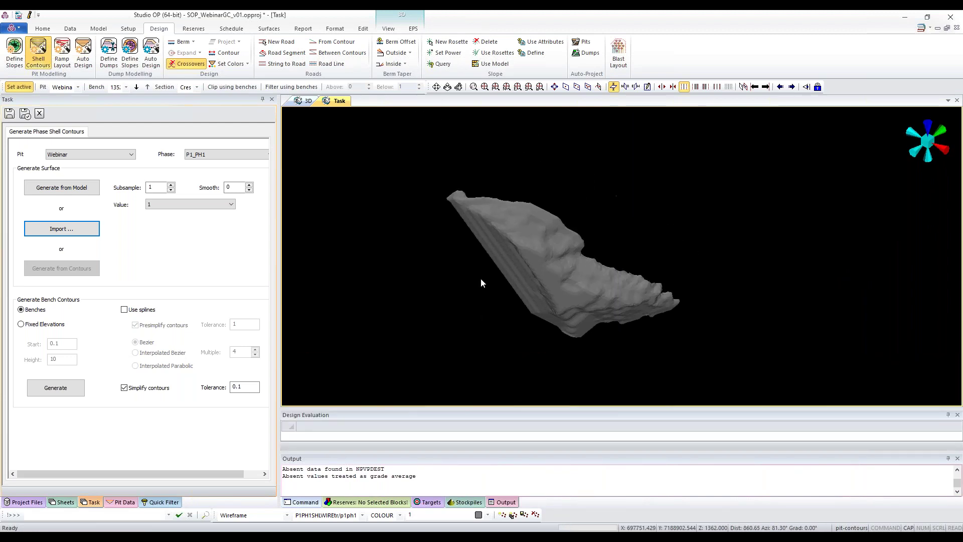
{"action": "left_click_drag", "start_coordinate": [417, 407], "coordinate": [414, 358]}
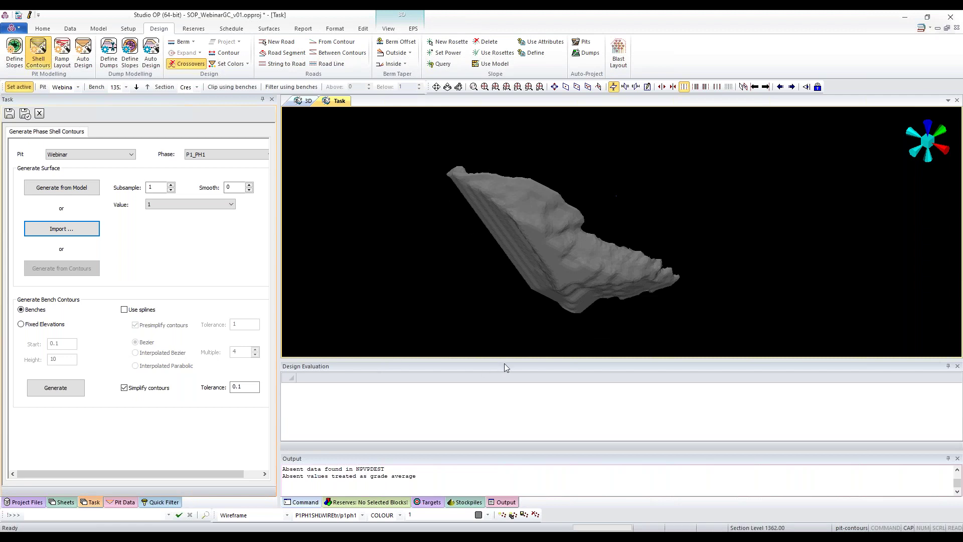
{"action": "left_click_drag", "start_coordinate": [504, 366], "coordinate": [492, 408]}
{"action": "left_click_drag", "start_coordinate": [520, 257], "coordinate": [435, 236]}
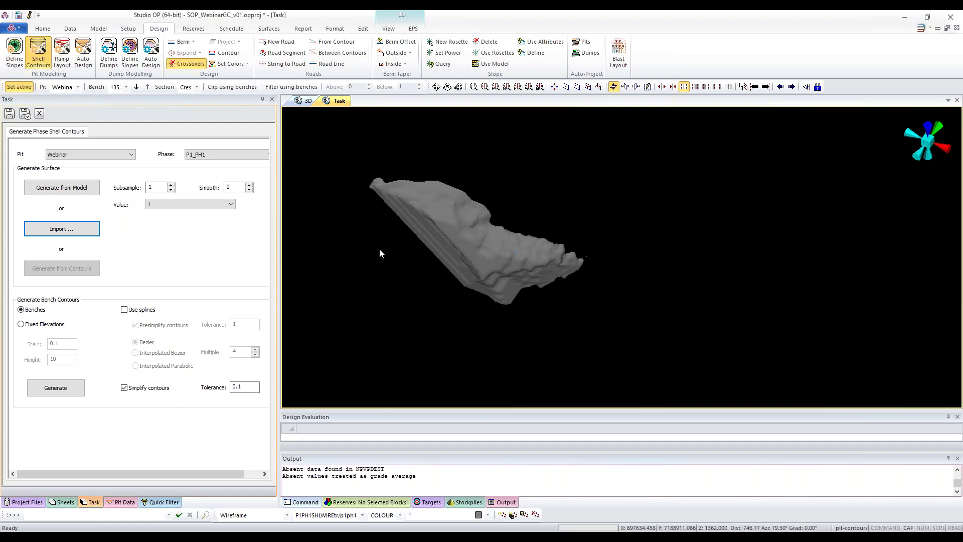
{"action": "left_click", "coordinate": [24, 502]}
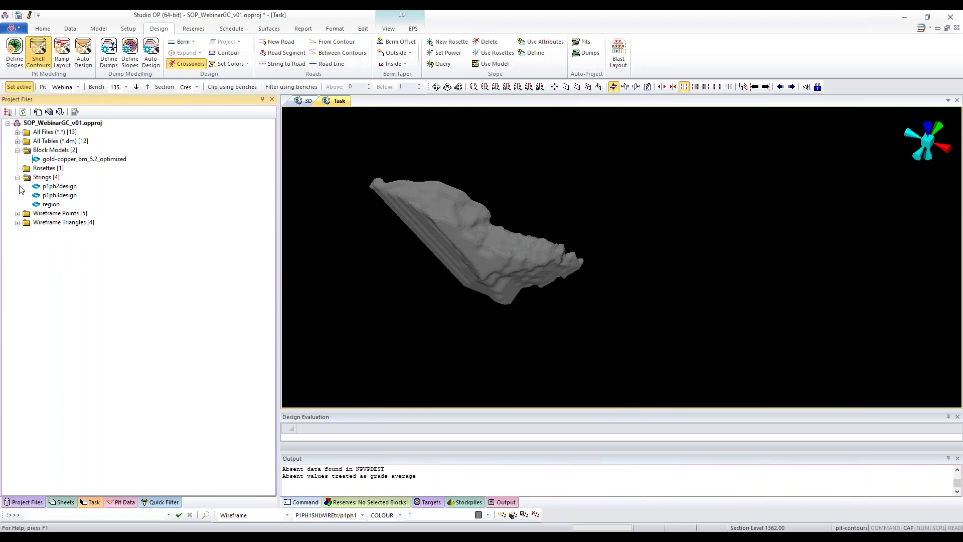
Step: Resync the project folder, adding all new files, and dismiss the block model scheduling prompt
{"action": "left_click", "coordinate": [68, 159]}
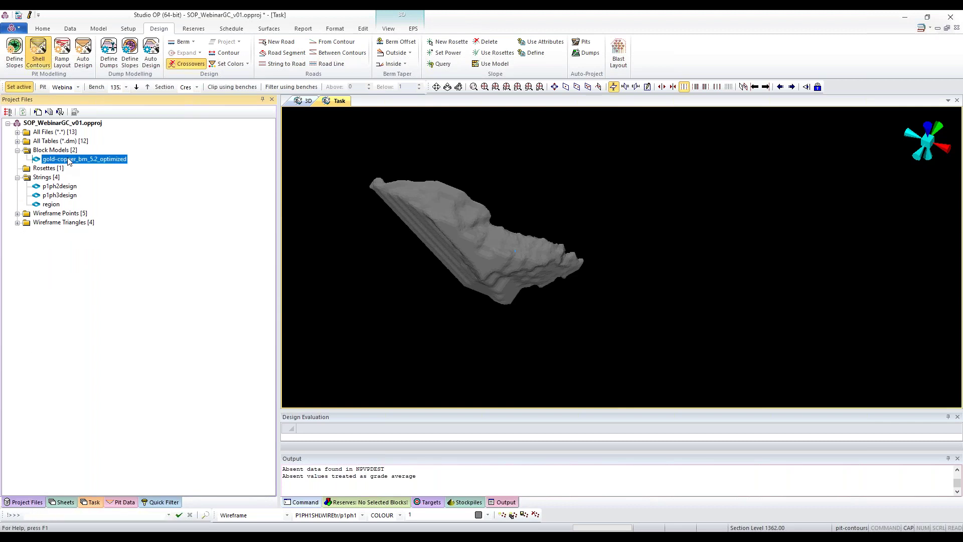
{"action": "left_click", "coordinate": [63, 502]}
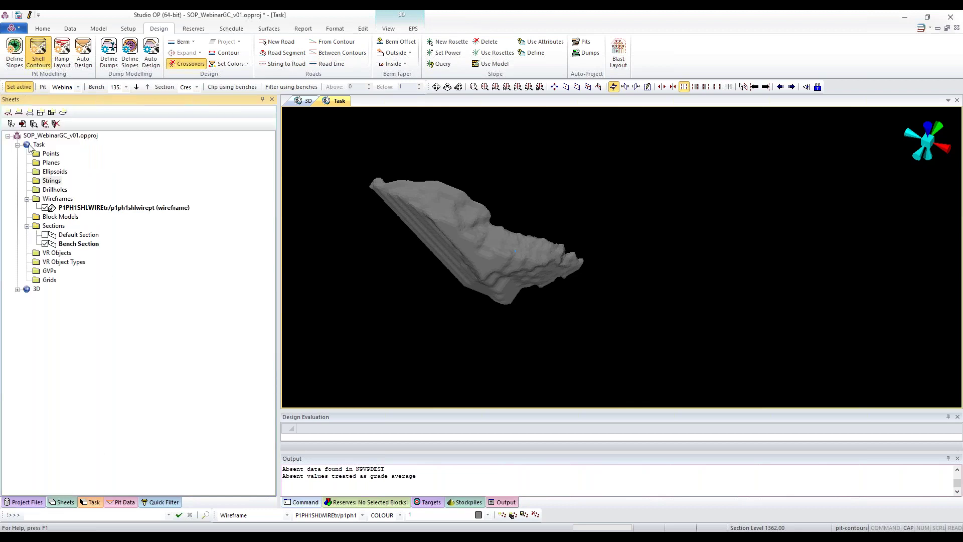
{"action": "left_click", "coordinate": [25, 502]}
{"action": "left_click", "coordinate": [38, 123]}
{"action": "left_click", "coordinate": [22, 112]}
{"action": "left_click", "coordinate": [505, 319]}
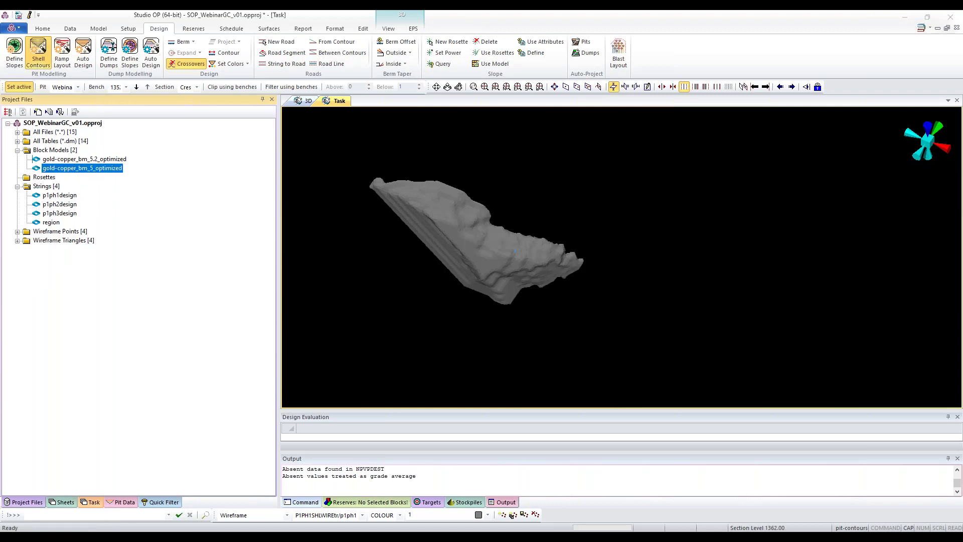
{"action": "left_click", "coordinate": [573, 344]}
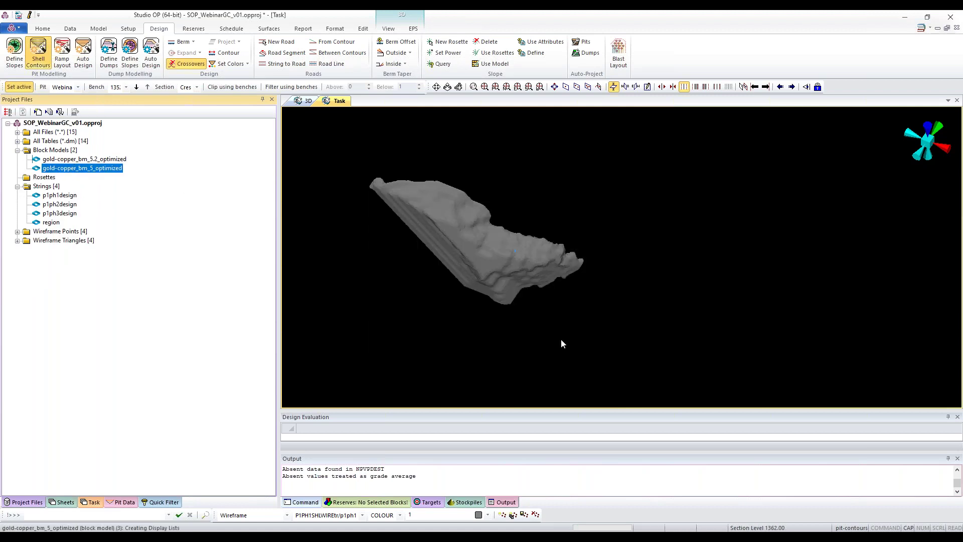
Step: Display the gold-copper_bm_5_optimized block model as Blocks coloured by PSB_PIT
{"action": "left_click", "coordinate": [74, 503]}
{"action": "left_click", "coordinate": [70, 217]}
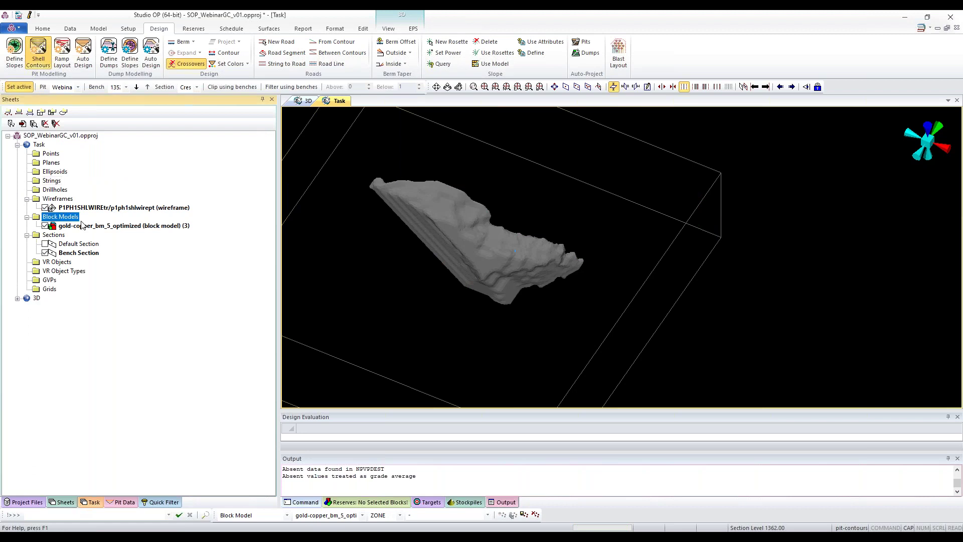
{"action": "double_click", "coordinate": [85, 228]}
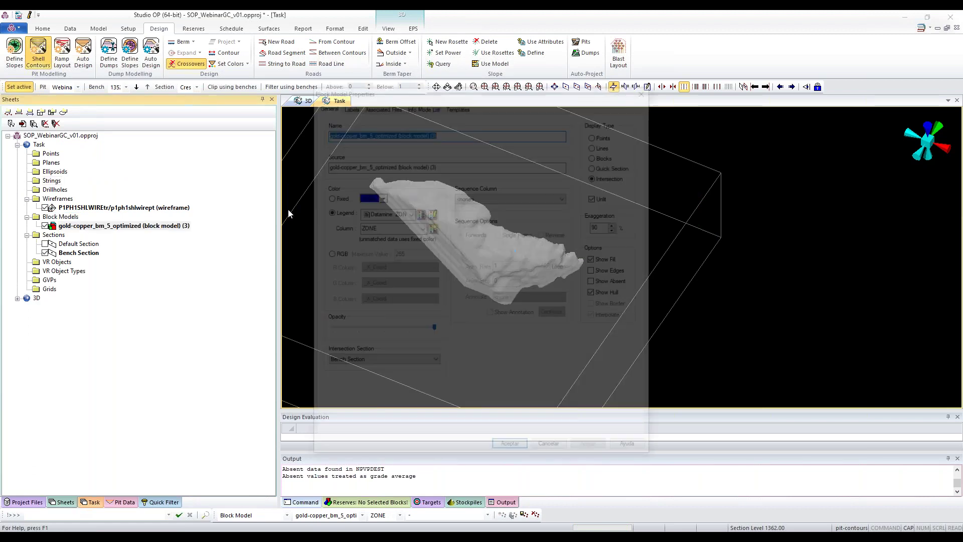
{"action": "left_click", "coordinate": [421, 227]}
{"action": "left_click", "coordinate": [371, 438]}
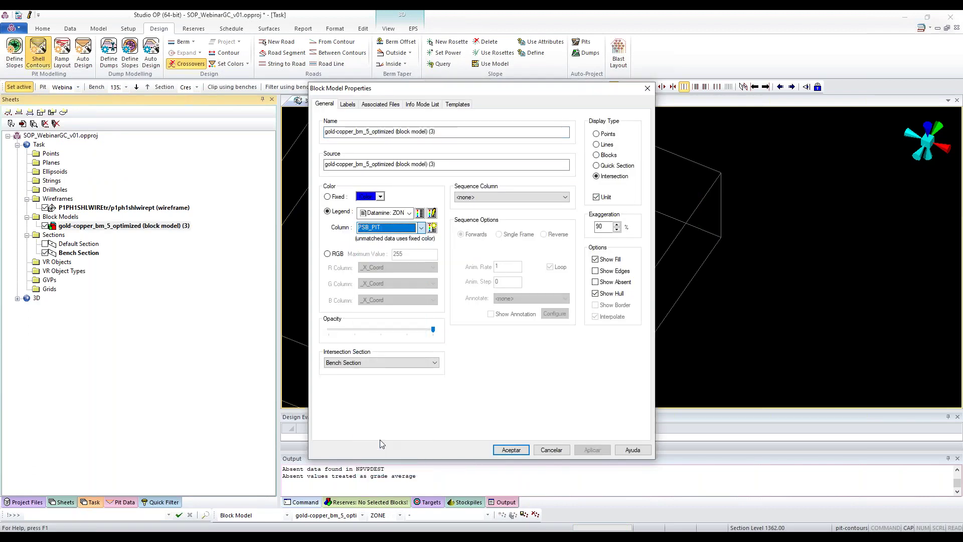
{"action": "left_click", "coordinate": [591, 449]}
{"action": "left_click", "coordinate": [514, 452]}
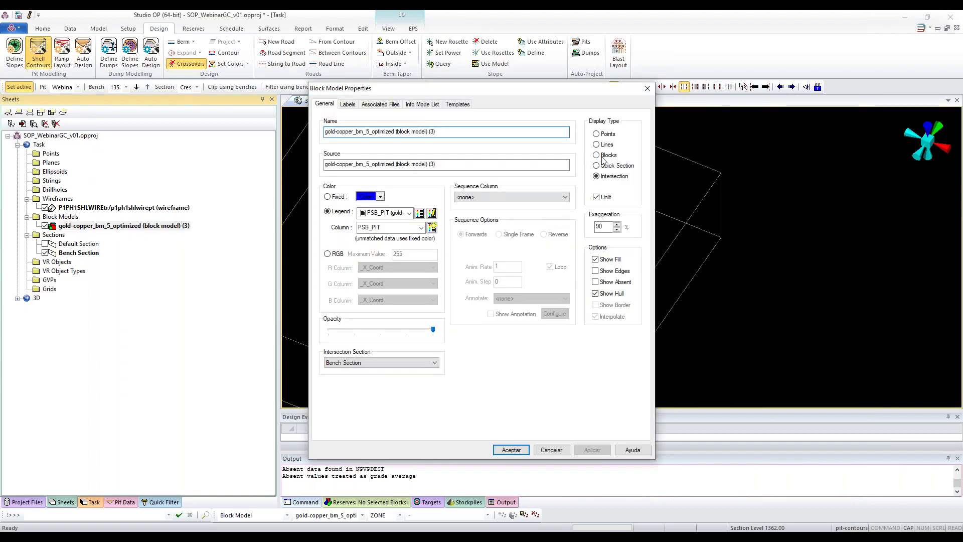
{"action": "left_click", "coordinate": [595, 155]}
{"action": "left_click", "coordinate": [511, 449]}
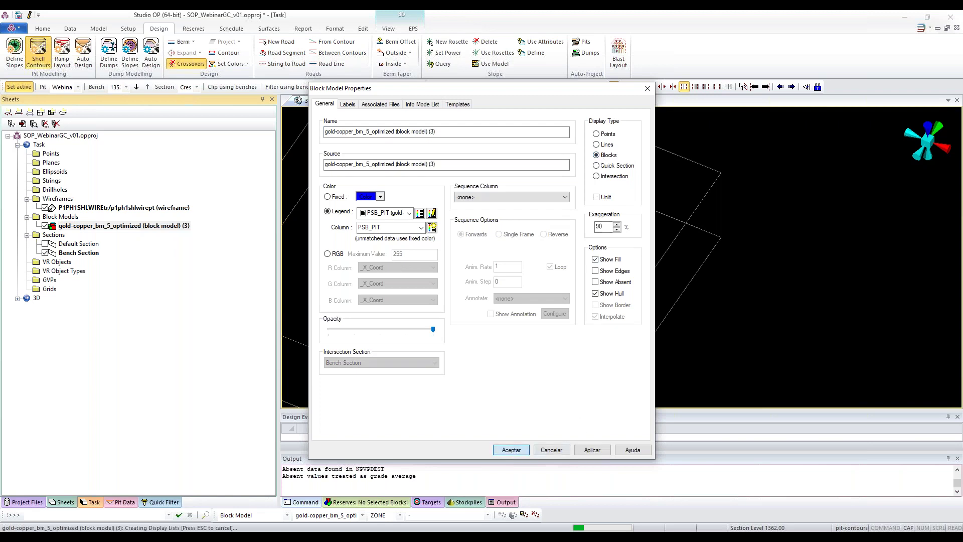
{"action": "left_click_drag", "start_coordinate": [529, 340], "coordinate": [546, 270]}
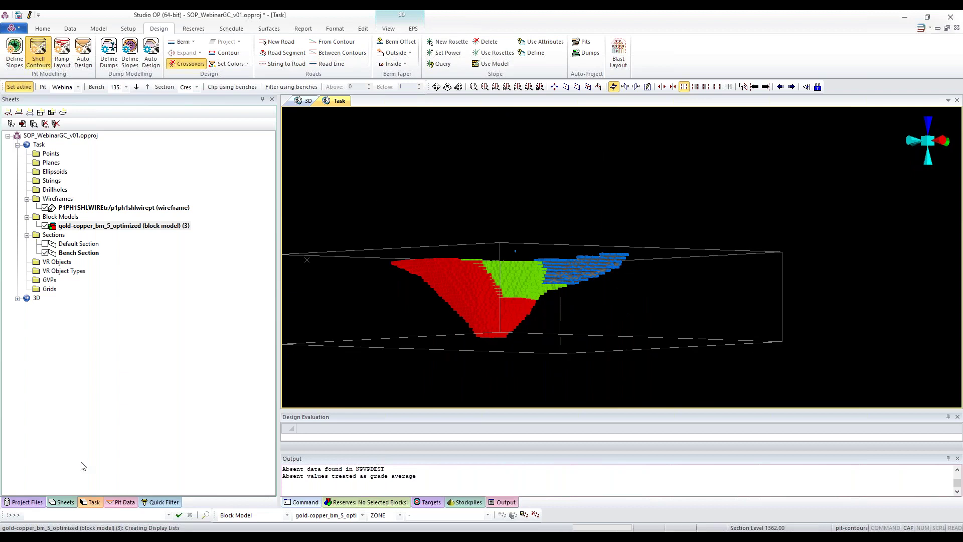
Step: Quick-filter the blocks to PSB_PIT value 1, inspect pit 1 from several angles, then untick 1
{"action": "left_click", "coordinate": [157, 504]}
{"action": "left_click", "coordinate": [77, 132]}
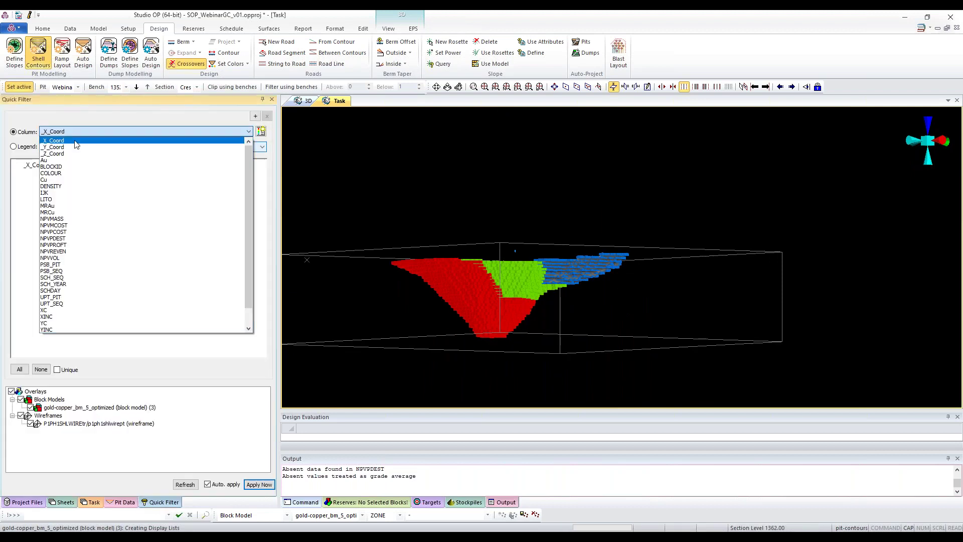
{"action": "left_click", "coordinate": [77, 264]}
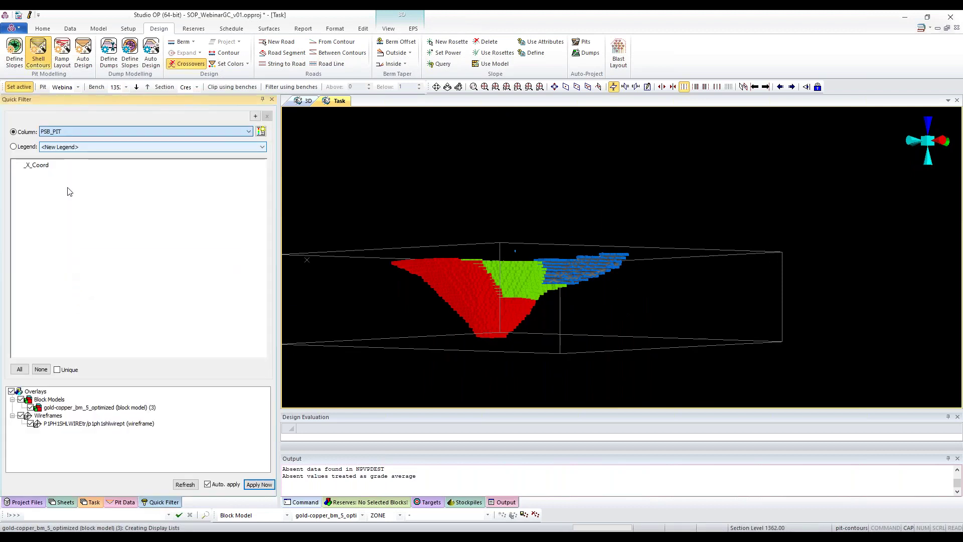
{"action": "left_click", "coordinate": [16, 187]}
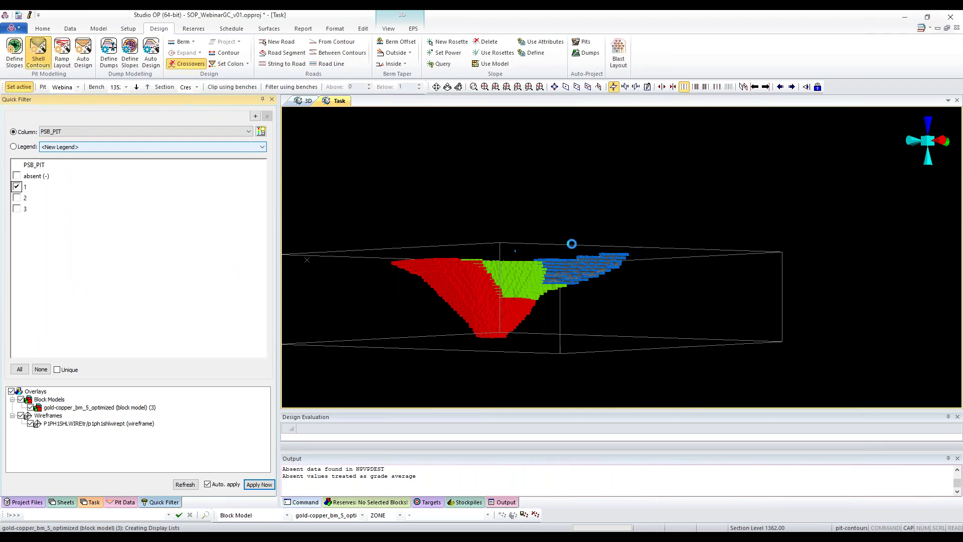
{"action": "left_click_drag", "start_coordinate": [575, 247], "coordinate": [539, 258]}
{"action": "scroll", "coordinate": [550, 263], "scroll_direction": "up", "scroll_amount": 6}
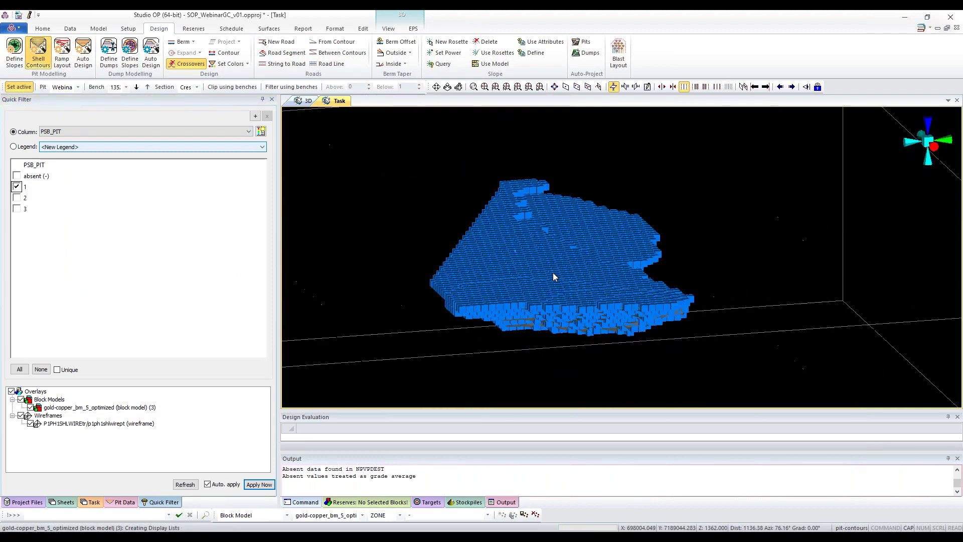
{"action": "left_click_drag", "start_coordinate": [556, 303], "coordinate": [656, 297], "text": "shift"}
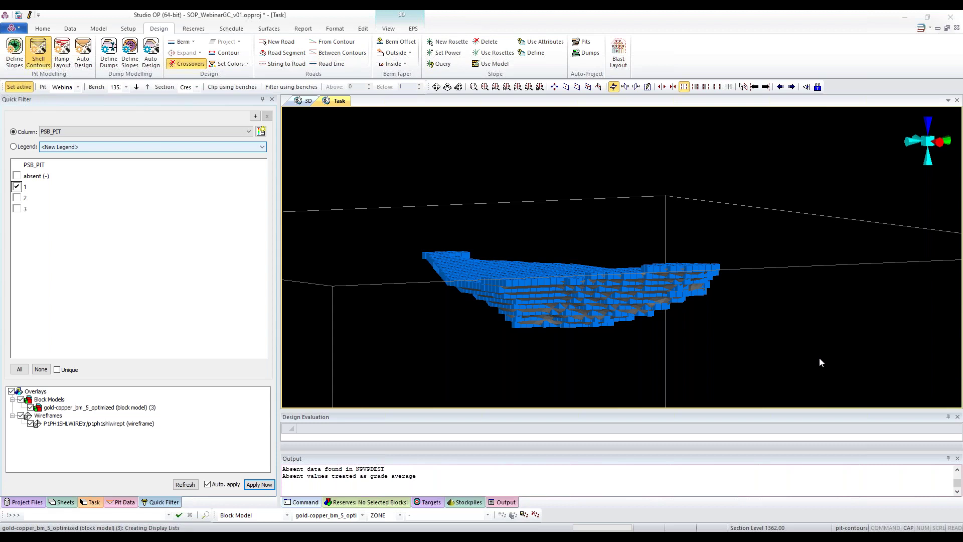
{"action": "left_click_drag", "start_coordinate": [564, 289], "coordinate": [515, 287]}
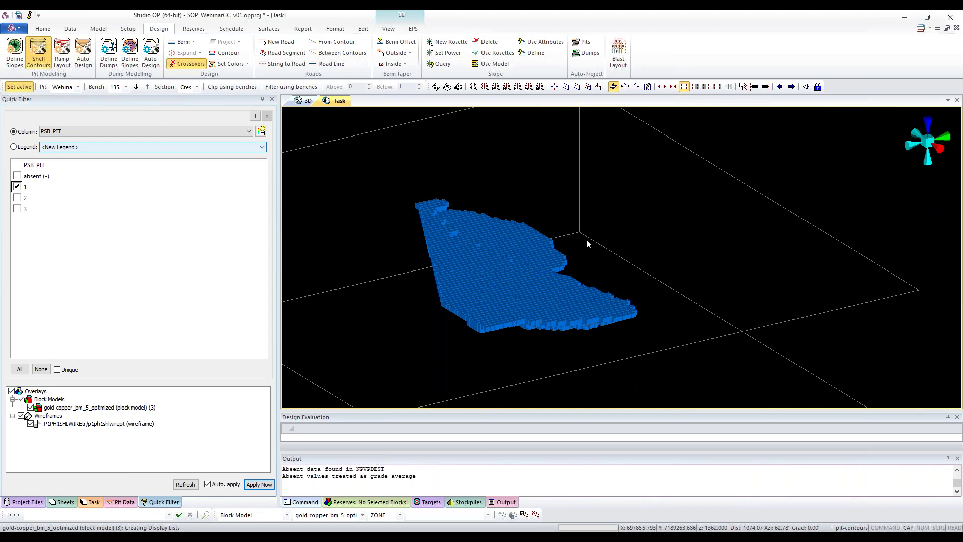
{"action": "left_click", "coordinate": [17, 186]}
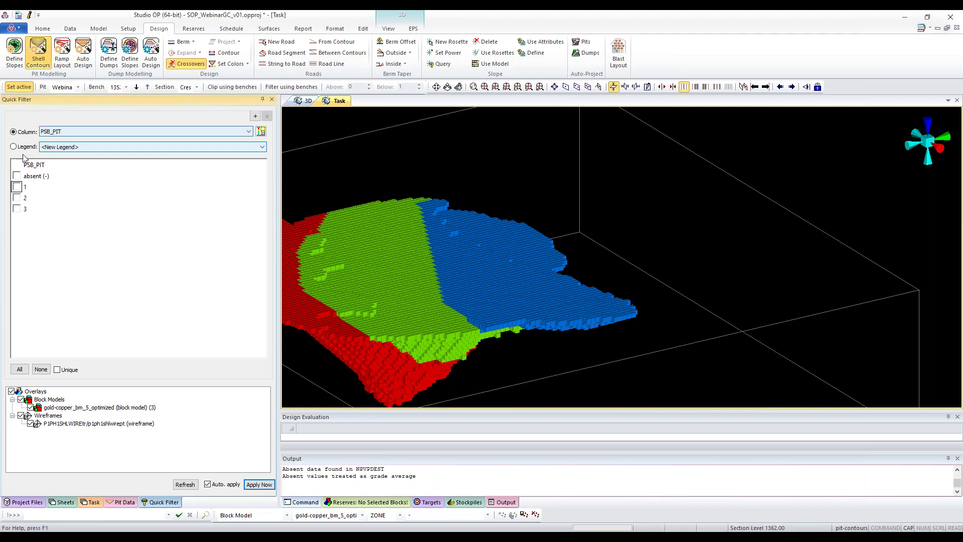
Step: Import the P1PH1SHLWIREtr phase shell wireframe from the Sheets tree
{"action": "scroll", "coordinate": [461, 179], "scroll_direction": "down", "scroll_amount": 3}
{"action": "left_click", "coordinate": [66, 502]}
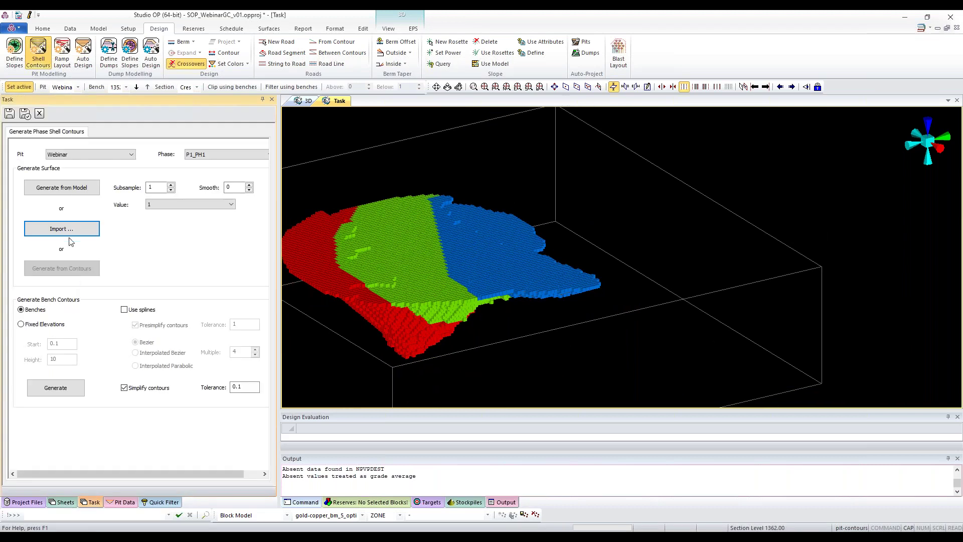
{"action": "left_click", "coordinate": [64, 226]}
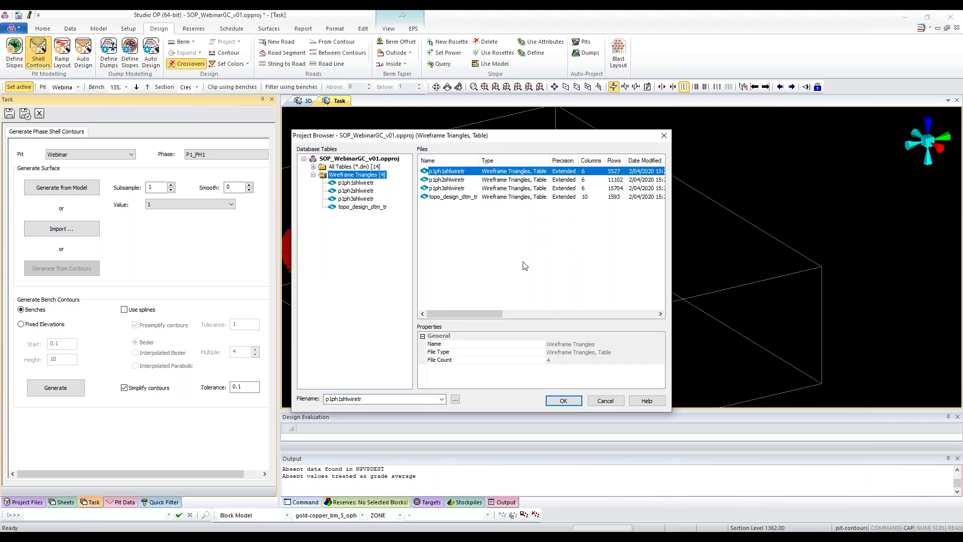
{"action": "left_click", "coordinate": [569, 403]}
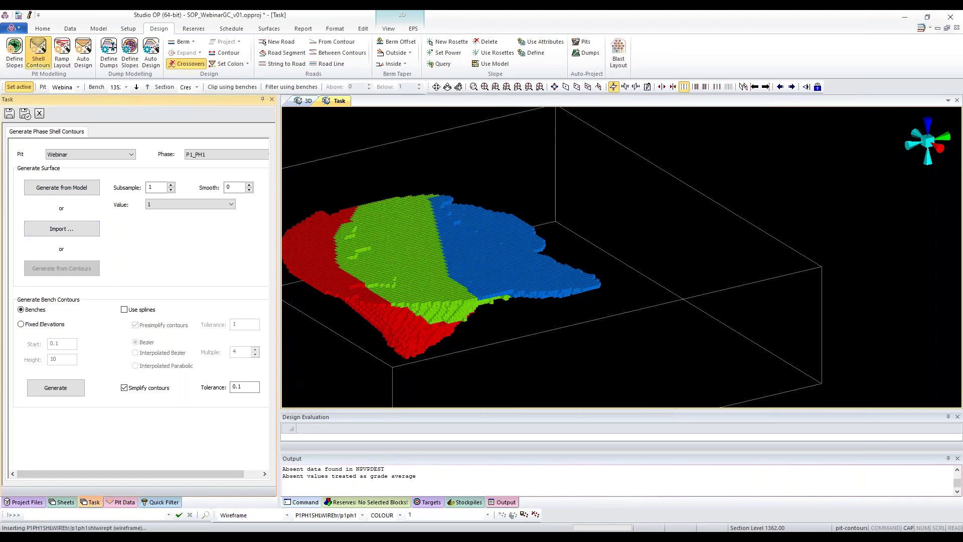
Step: Hide the PSB_PIT block model so only the shell shows, and widen the 3D view
{"action": "left_click", "coordinate": [145, 503]}
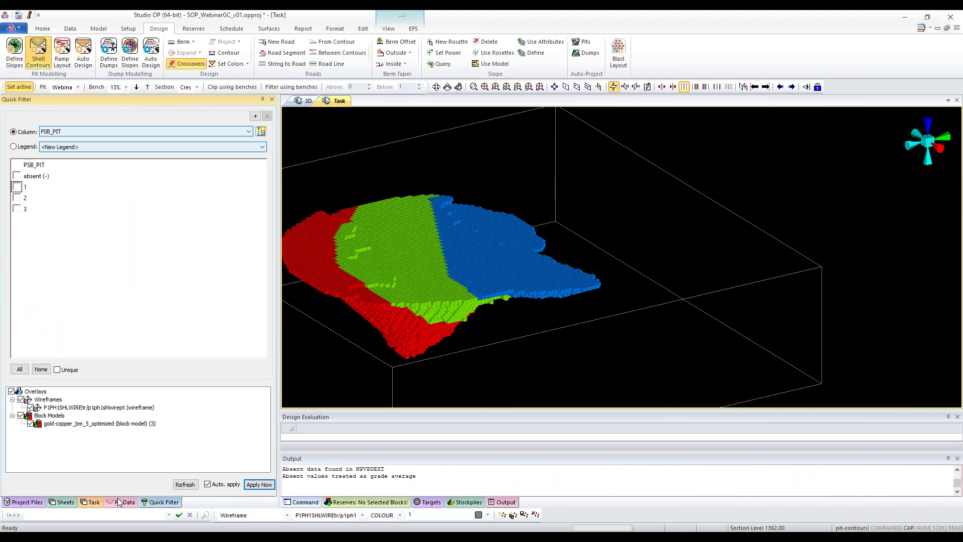
{"action": "left_click", "coordinate": [123, 502]}
{"action": "left_click", "coordinate": [92, 502]}
{"action": "left_click", "coordinate": [63, 502]}
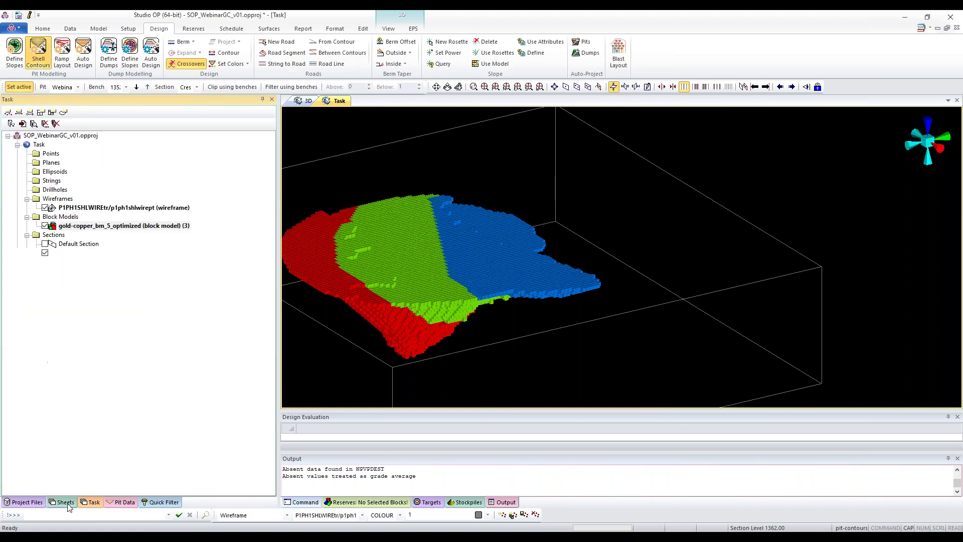
{"action": "left_click", "coordinate": [46, 226]}
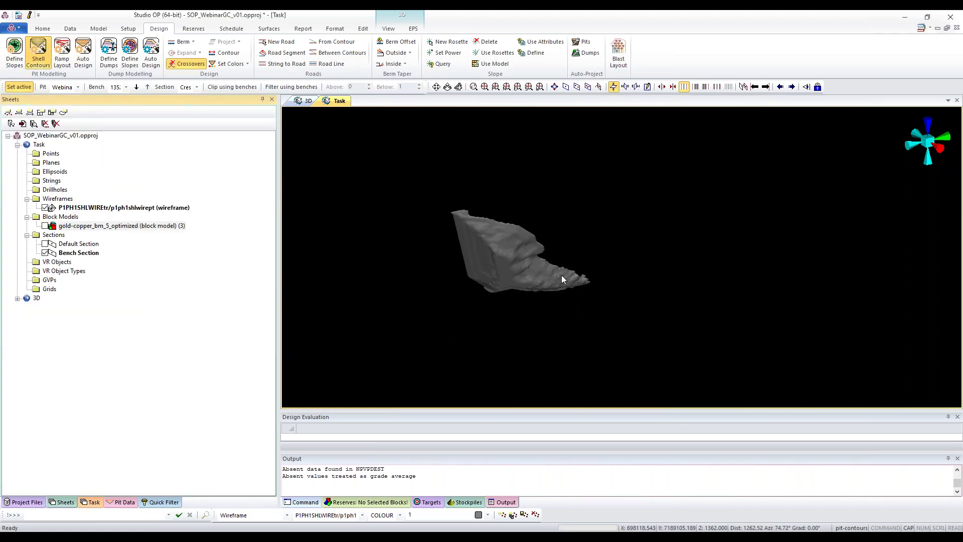
{"action": "left_click_drag", "start_coordinate": [275, 248], "coordinate": [209, 249]}
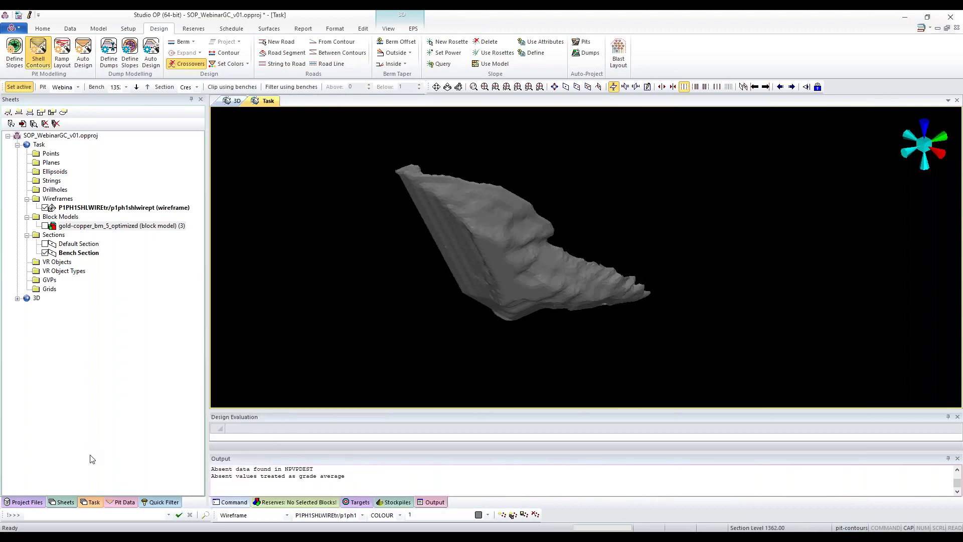
Step: Import the p1ph1shlwiretr shell into the contour task, keeping contours at bench levels
{"action": "left_click", "coordinate": [92, 502]}
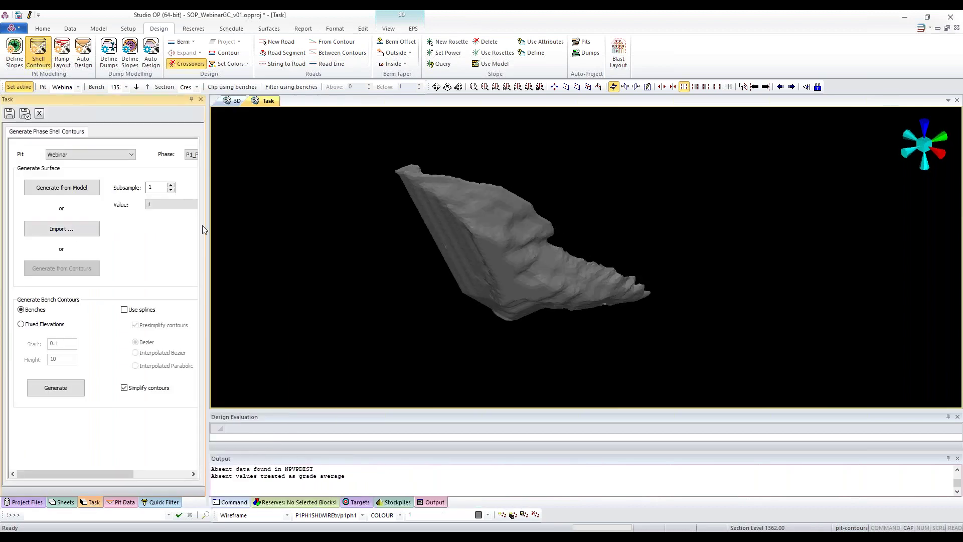
{"action": "left_click_drag", "start_coordinate": [208, 228], "coordinate": [286, 269]}
{"action": "left_click", "coordinate": [75, 230]}
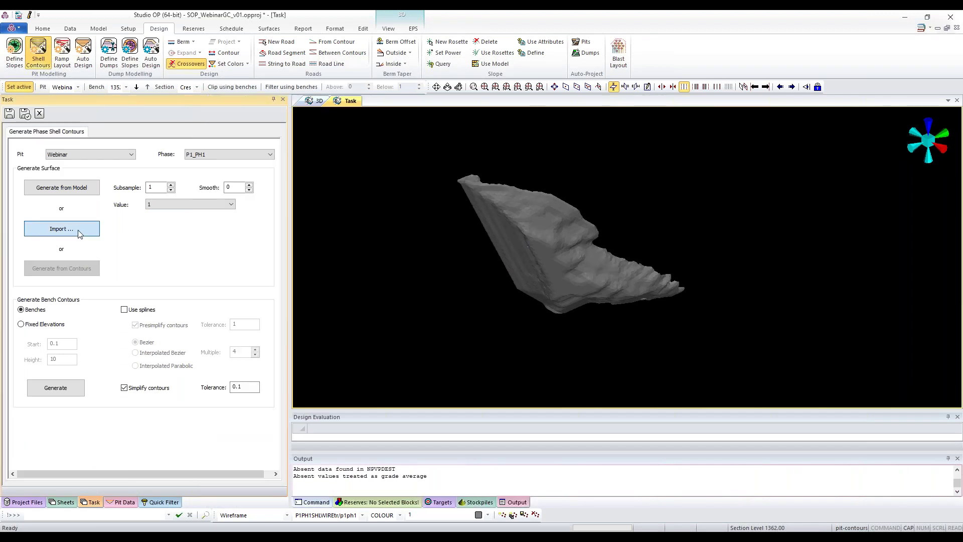
{"action": "left_click", "coordinate": [450, 171]}
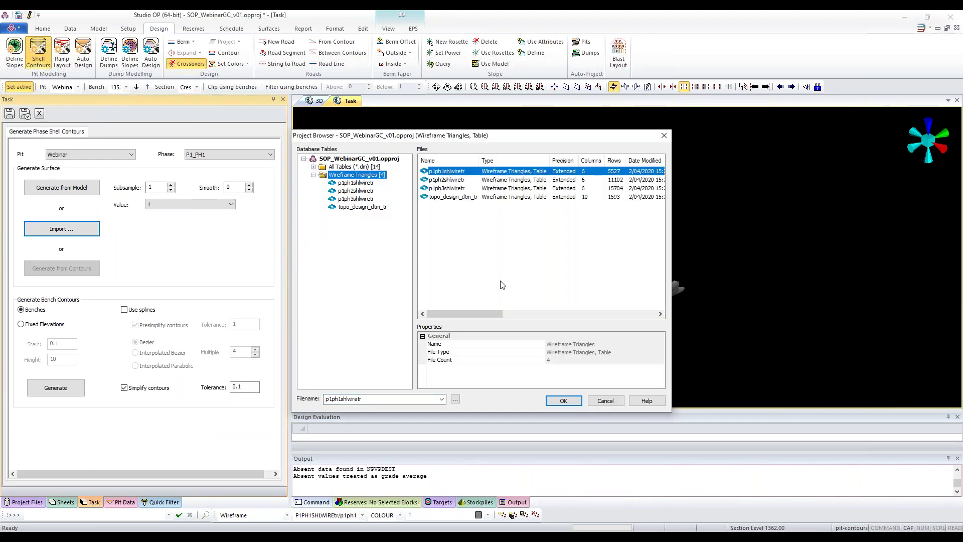
{"action": "left_click", "coordinate": [578, 403]}
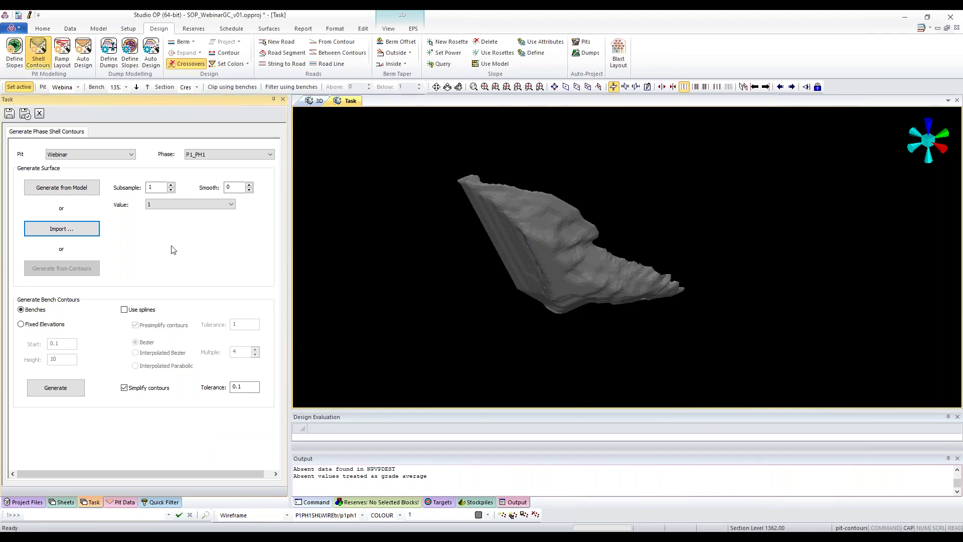
{"action": "left_click", "coordinate": [39, 325]}
{"action": "left_click", "coordinate": [27, 311]}
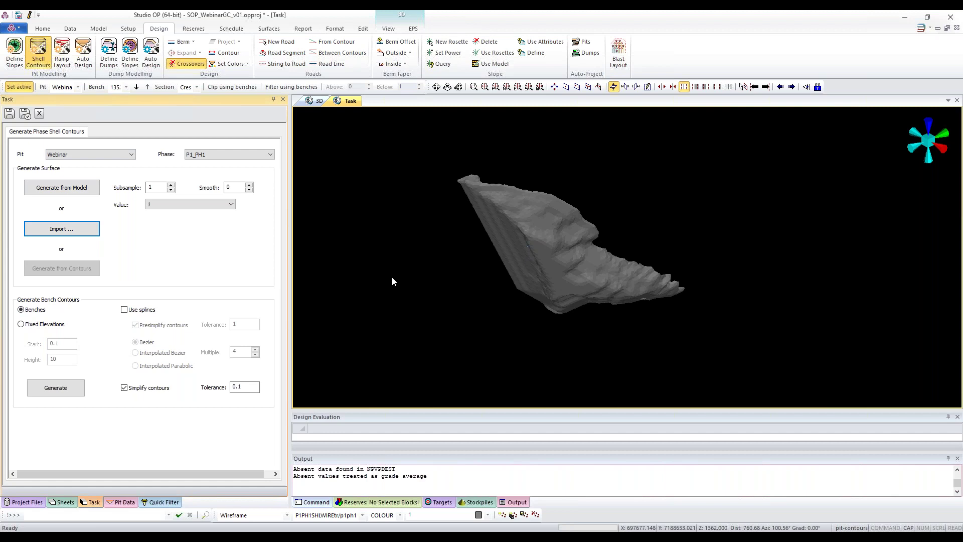
Step: Unload all data from the session with UA
{"action": "scroll", "coordinate": [480, 300], "scroll_direction": "down", "scroll_amount": 3}
{"action": "left_click_drag", "start_coordinate": [479, 302], "coordinate": [440, 246]}
{"action": "key", "text": "u"}
{"action": "key", "text": "a"}
{"action": "left_click", "coordinate": [488, 296]}
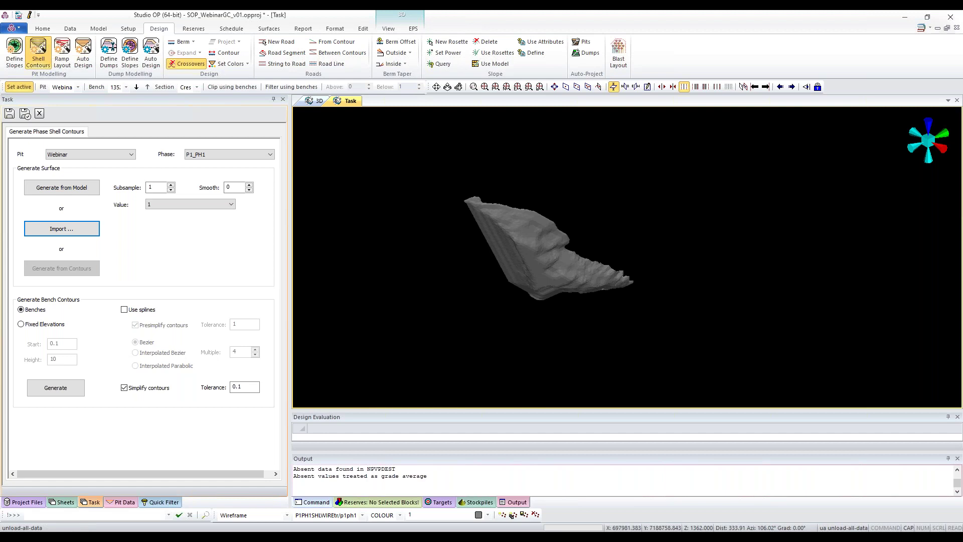
Step: Re-import the p1ph1shlwiretr shell wireframe and view it obliquely
{"action": "left_click", "coordinate": [51, 230]}
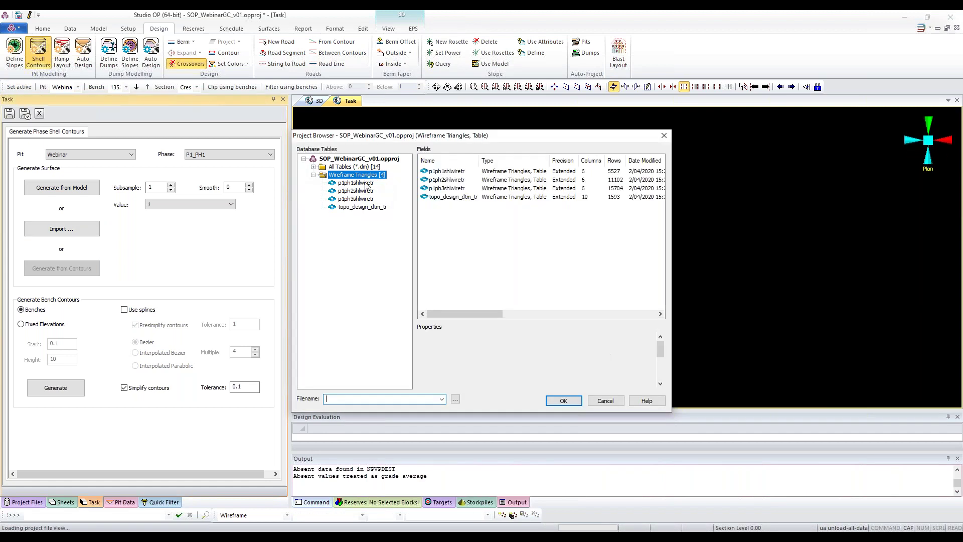
{"action": "left_click", "coordinate": [356, 183]}
{"action": "left_click", "coordinate": [563, 401]}
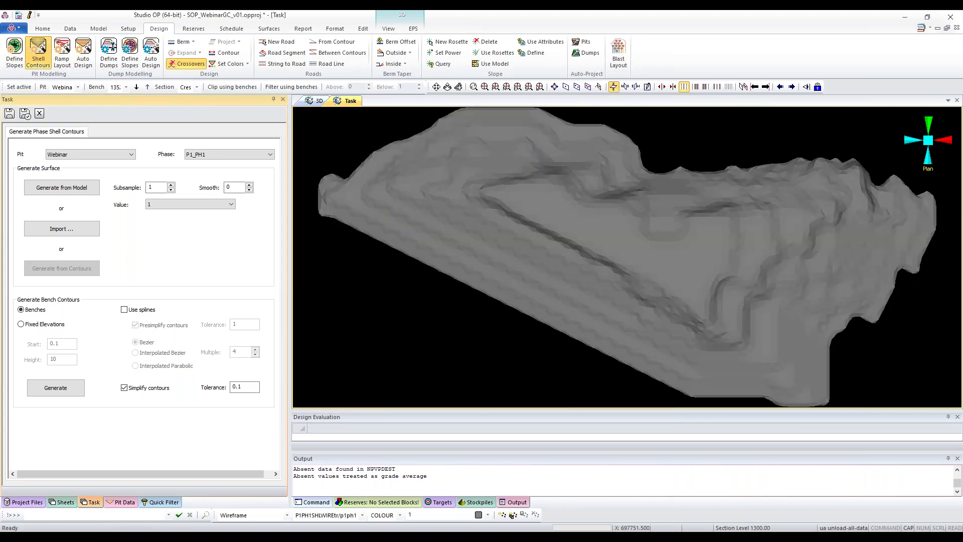
{"action": "left_click_drag", "start_coordinate": [566, 299], "coordinate": [494, 218], "text": "shift"}
Step: Move to phase P1_PH2, saving changes, and import the p1ph2shlwiretr shell wireframe
{"action": "left_click", "coordinate": [74, 227]}
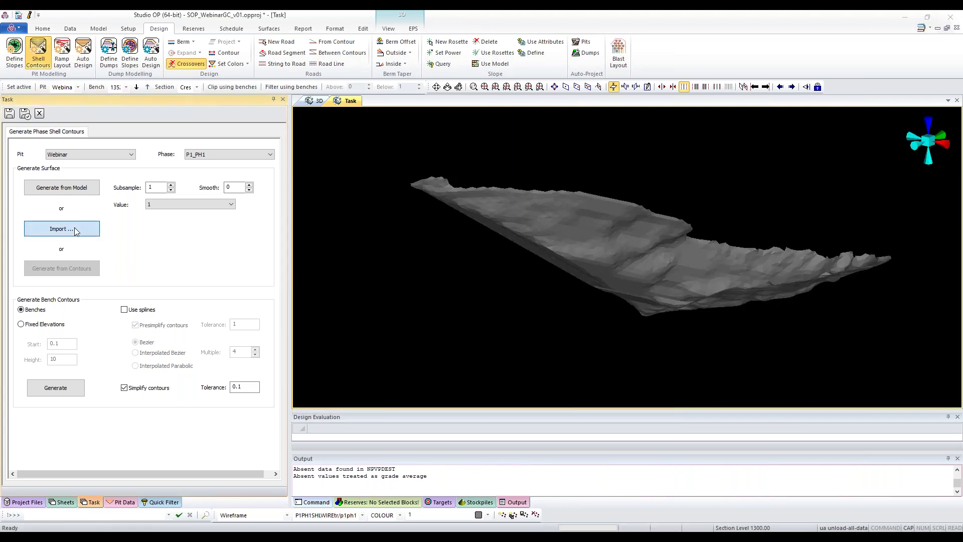
{"action": "left_click", "coordinate": [664, 136]}
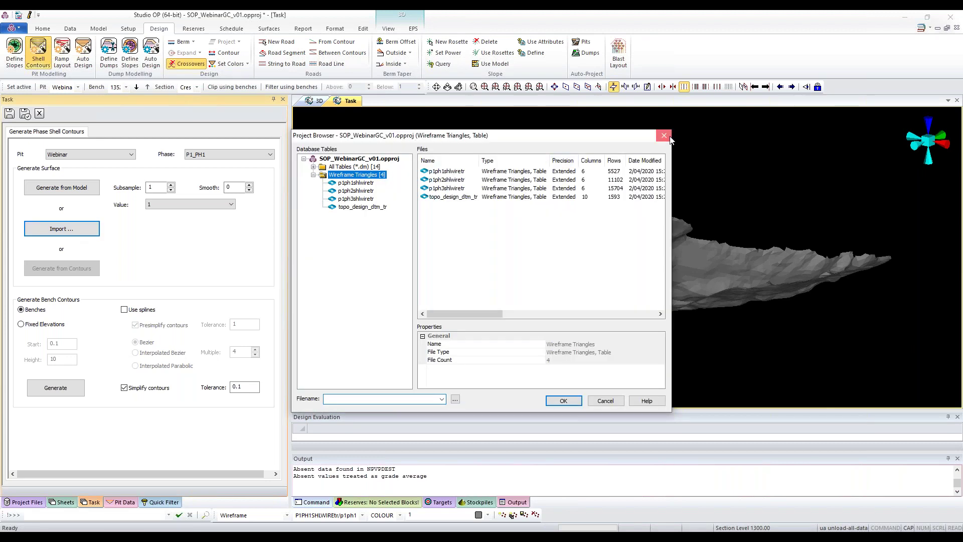
{"action": "left_click", "coordinate": [494, 298]}
{"action": "left_click", "coordinate": [84, 230]}
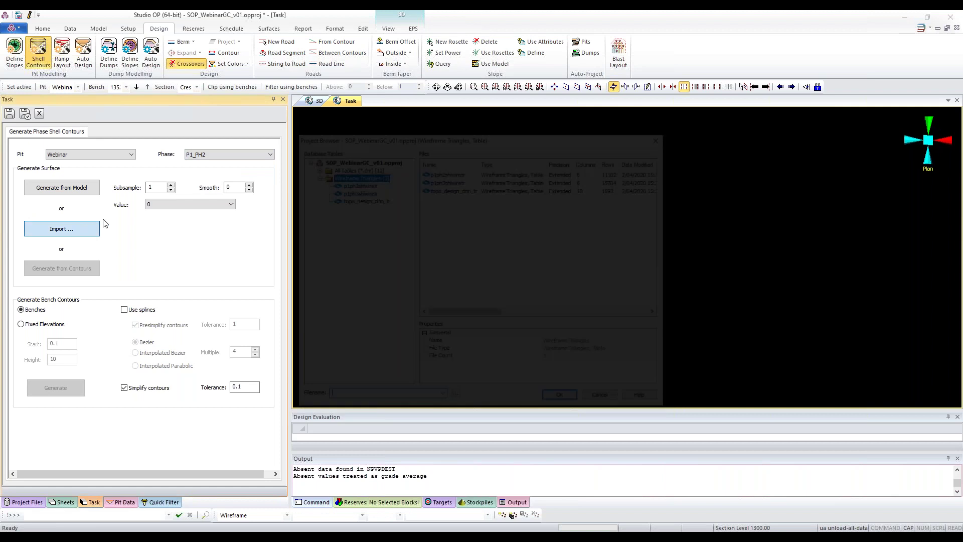
{"action": "left_click", "coordinate": [360, 183]}
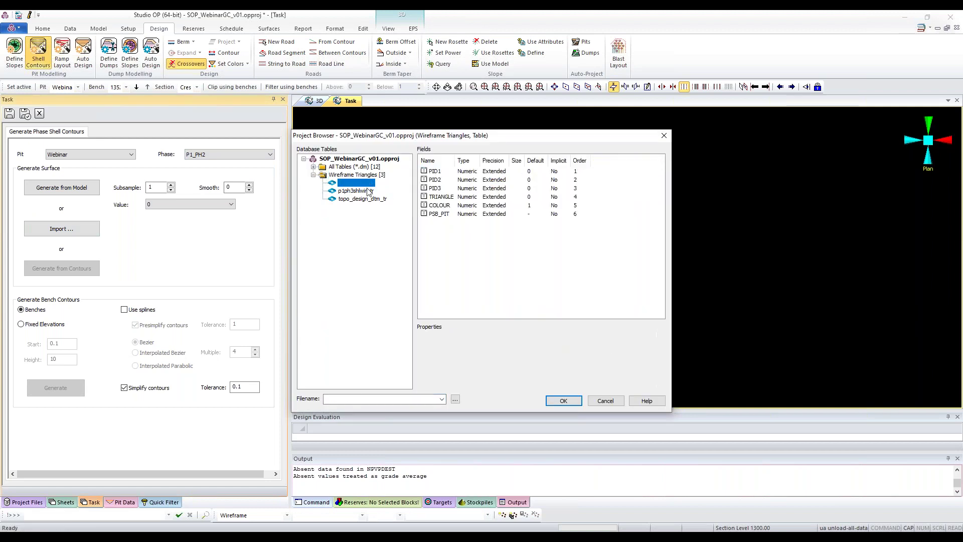
{"action": "left_click", "coordinate": [564, 400]}
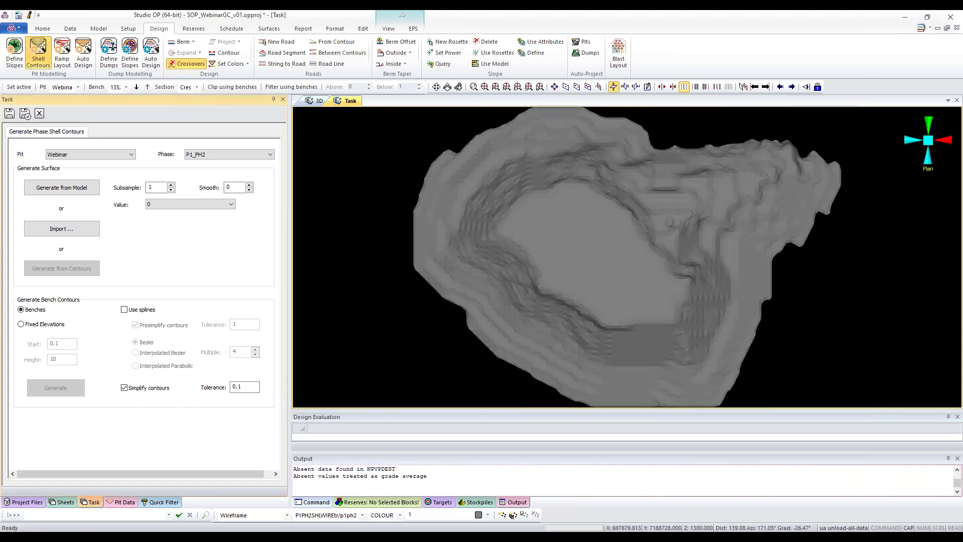
{"action": "left_click_drag", "start_coordinate": [522, 333], "coordinate": [551, 266]}
Step: Switch Phase back to P1_PH1, saving changes
{"action": "left_click", "coordinate": [270, 155]}
{"action": "left_click", "coordinate": [196, 170]}
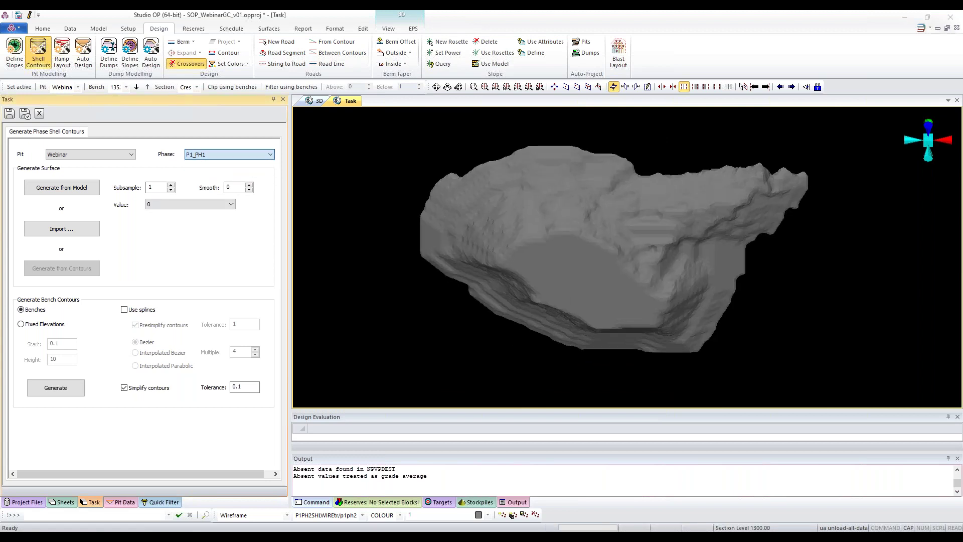
{"action": "left_click", "coordinate": [498, 298]}
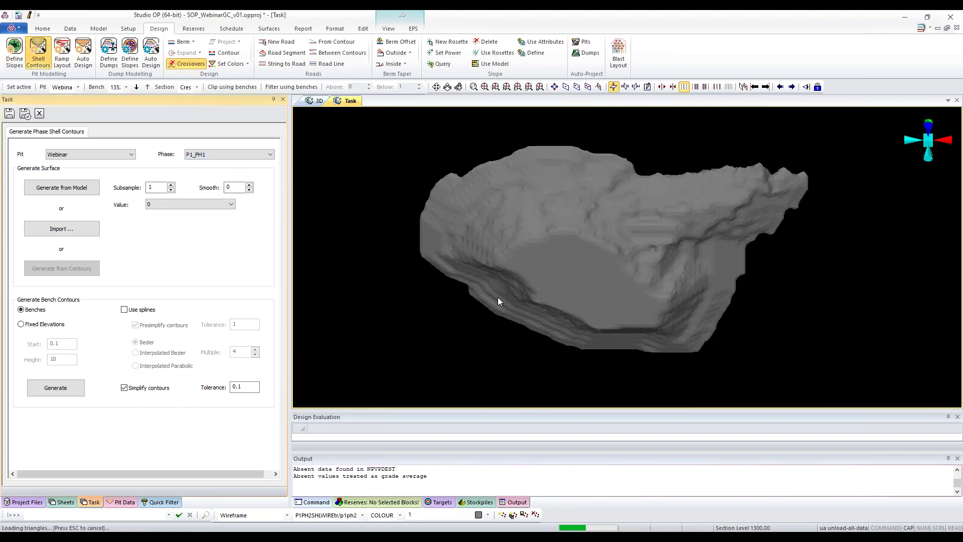
{"action": "left_click_drag", "start_coordinate": [502, 296], "coordinate": [532, 270]}
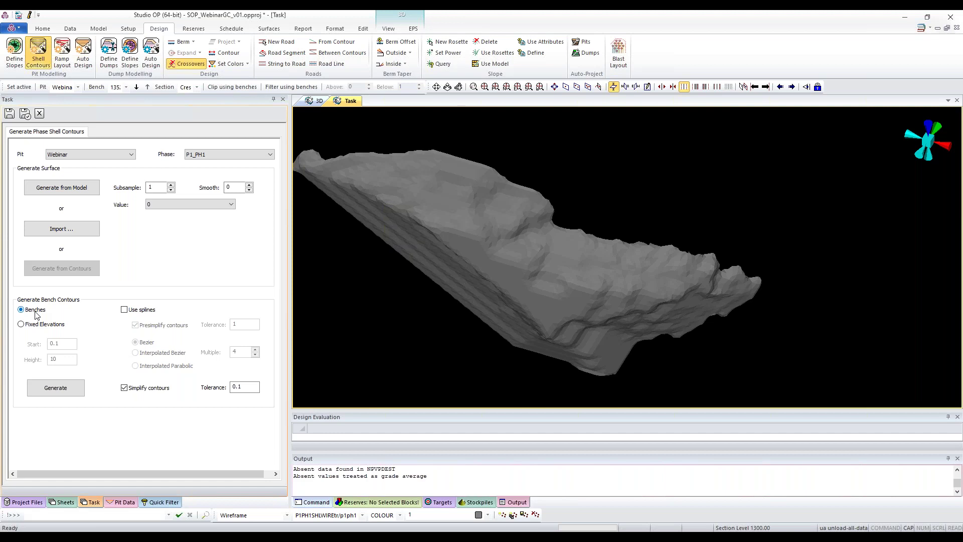
Step: Enable splines (Interpolated Bezier, Multiple 4) and generate bench contours for P1_PH1
{"action": "left_click", "coordinate": [124, 310]}
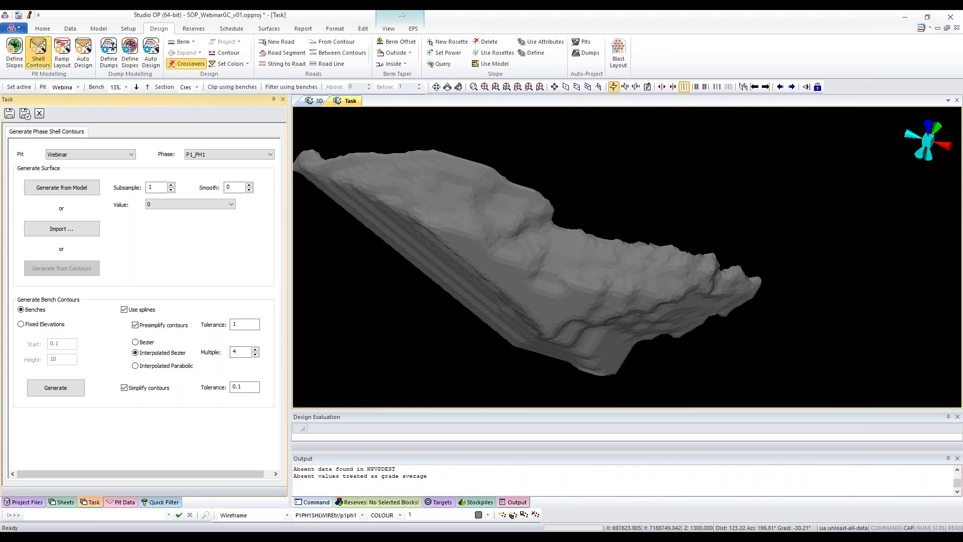
{"action": "left_click", "coordinate": [81, 384]}
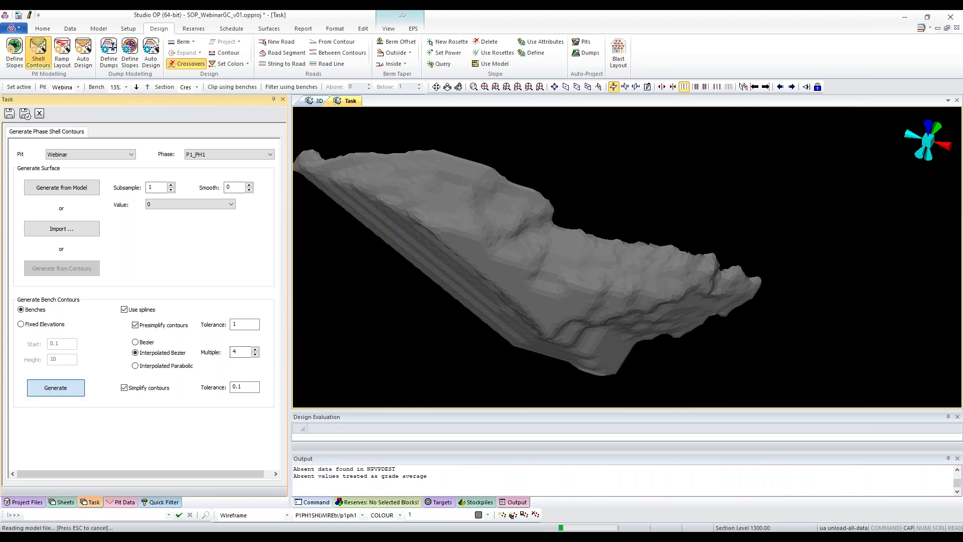
{"action": "left_click_drag", "start_coordinate": [588, 227], "coordinate": [562, 286]}
{"action": "scroll", "coordinate": [563, 319], "scroll_direction": "down", "scroll_amount": 3}
{"action": "left_click", "coordinate": [402, 276]}
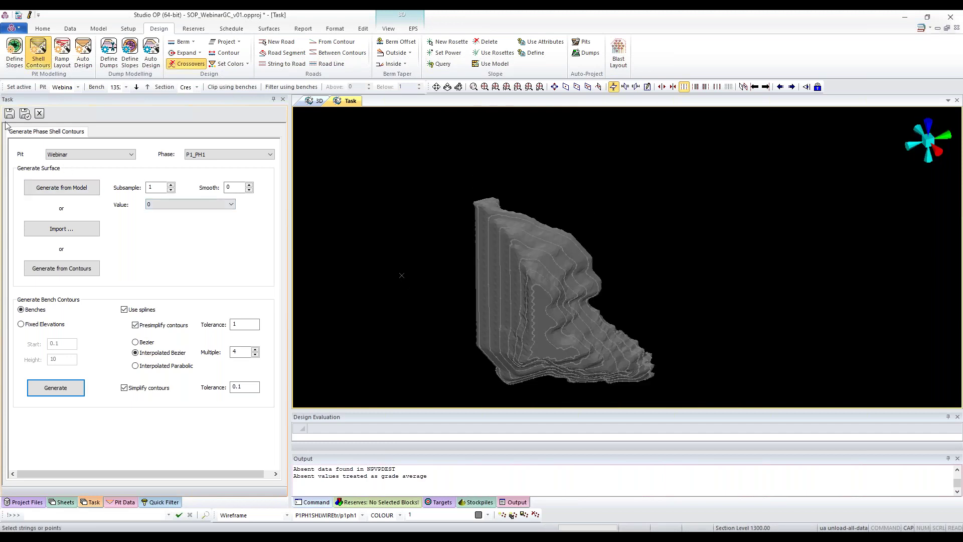
Step: Switch to phase P1_PH2 and generate its spline bench contours
{"action": "left_click", "coordinate": [233, 156]}
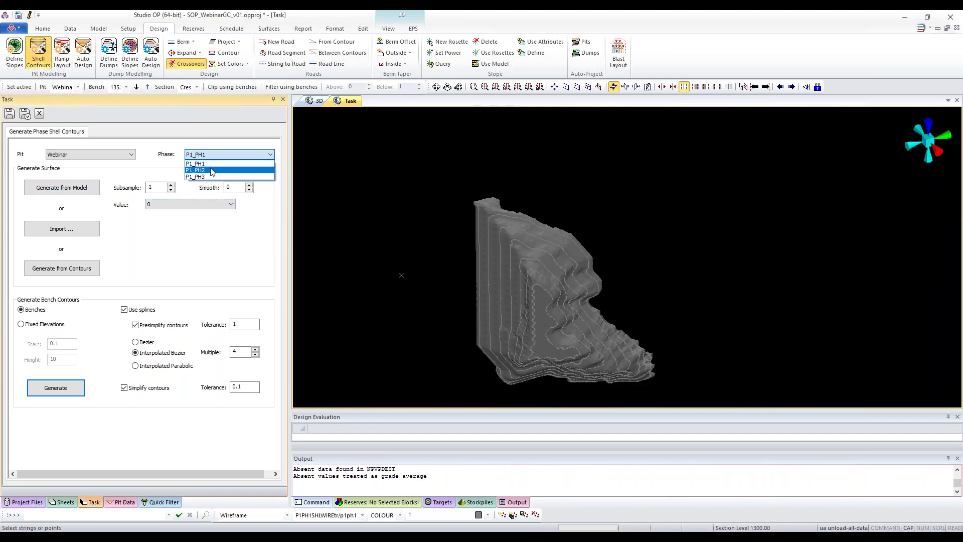
{"action": "left_click", "coordinate": [211, 168]}
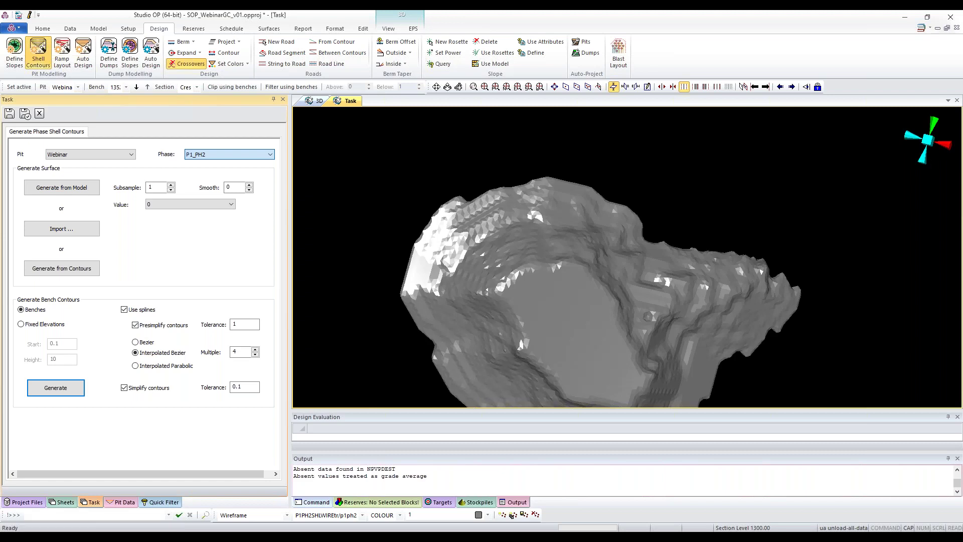
{"action": "scroll", "coordinate": [595, 290], "scroll_direction": "down", "scroll_amount": 3}
{"action": "left_click_drag", "start_coordinate": [595, 290], "coordinate": [544, 281], "text": "shift"}
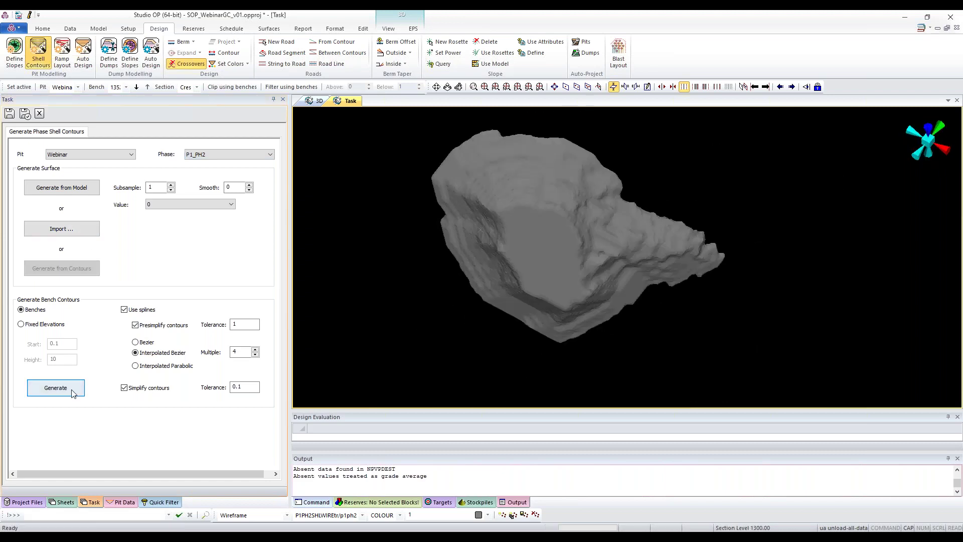
{"action": "left_click", "coordinate": [56, 388]}
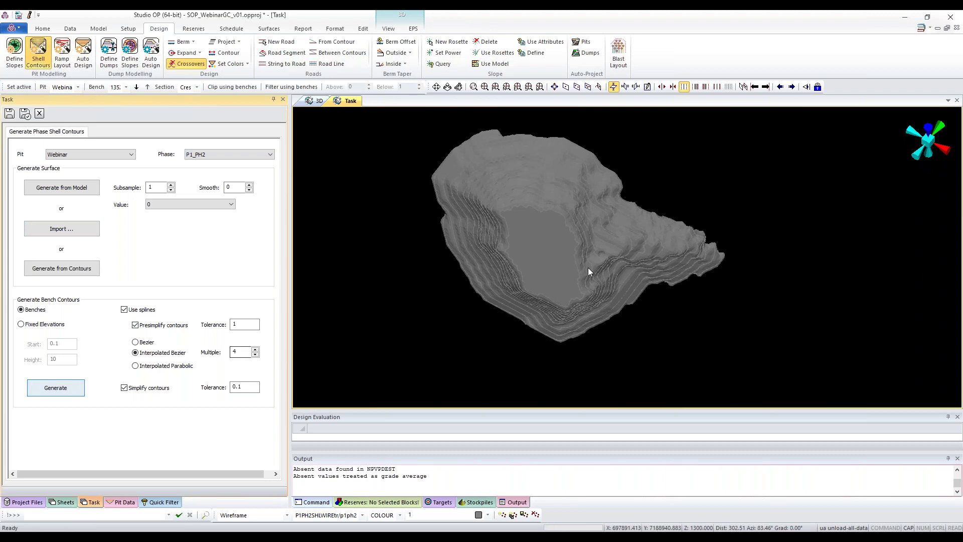
{"action": "scroll", "coordinate": [588, 266], "scroll_direction": "up", "scroll_amount": 3}
{"action": "left_click_drag", "start_coordinate": [570, 252], "coordinate": [444, 227], "text": "shift"}
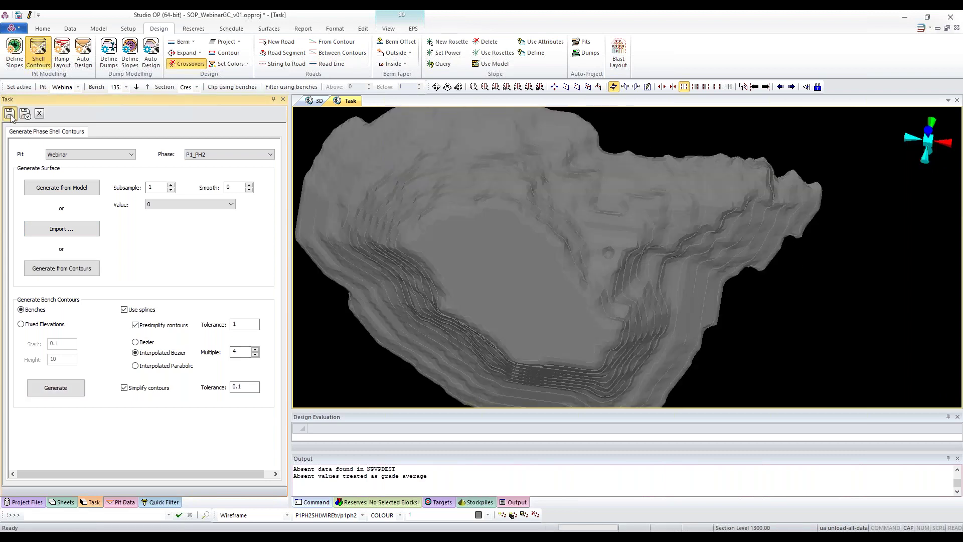
Step: Switch to phase P1_PH3, saving changes, and import the p1ph3shlwiretr shell wireframe
{"action": "left_click", "coordinate": [65, 233]}
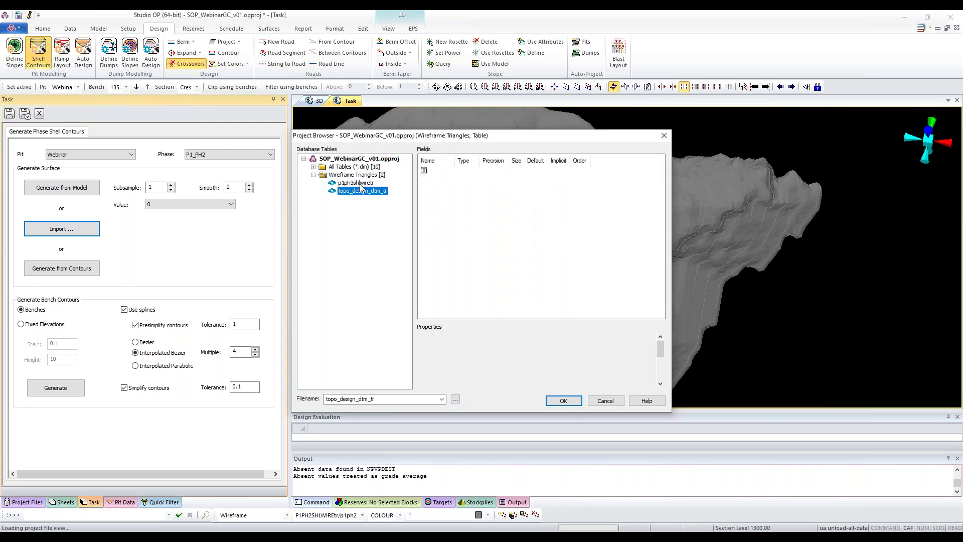
{"action": "left_click", "coordinate": [564, 400]}
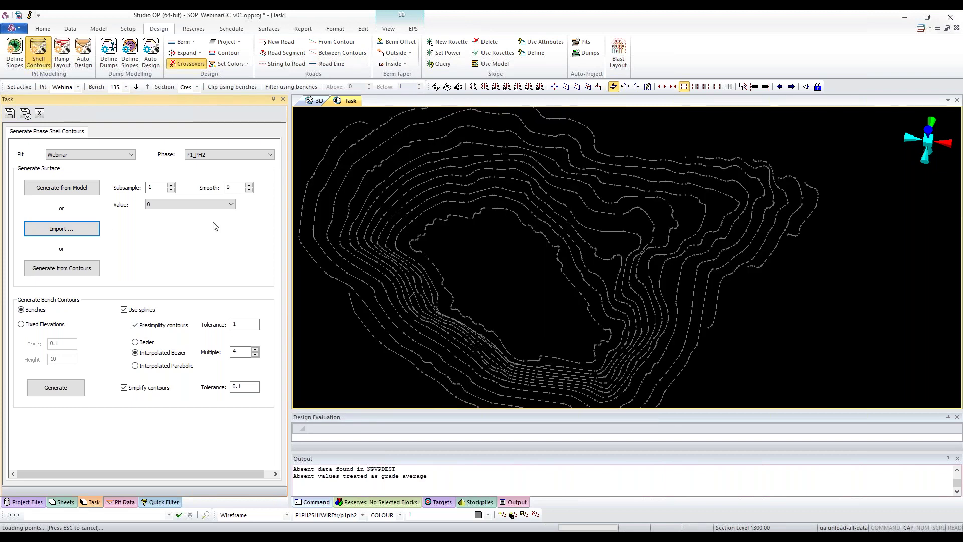
{"action": "left_click", "coordinate": [213, 155]}
{"action": "left_click", "coordinate": [210, 174]}
{"action": "left_click", "coordinate": [497, 298]}
{"action": "left_click", "coordinate": [98, 227]}
{"action": "left_click", "coordinate": [442, 172]}
{"action": "left_click", "coordinate": [563, 400]}
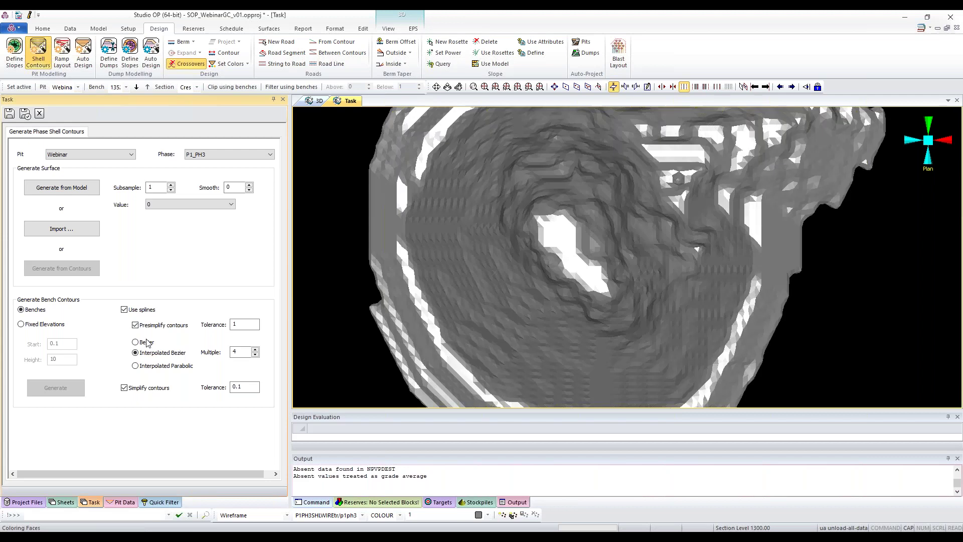